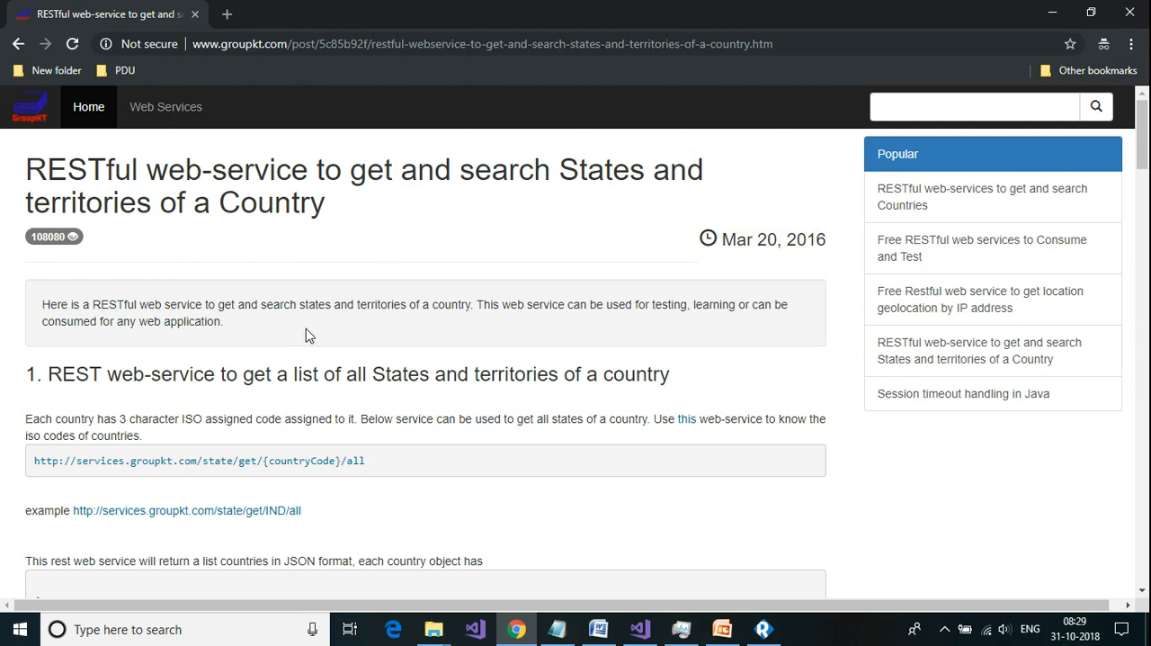
Step: Read the DataGen note in Notepad and the article's section on getting all states of a country in Chrome
left_click(559, 629)
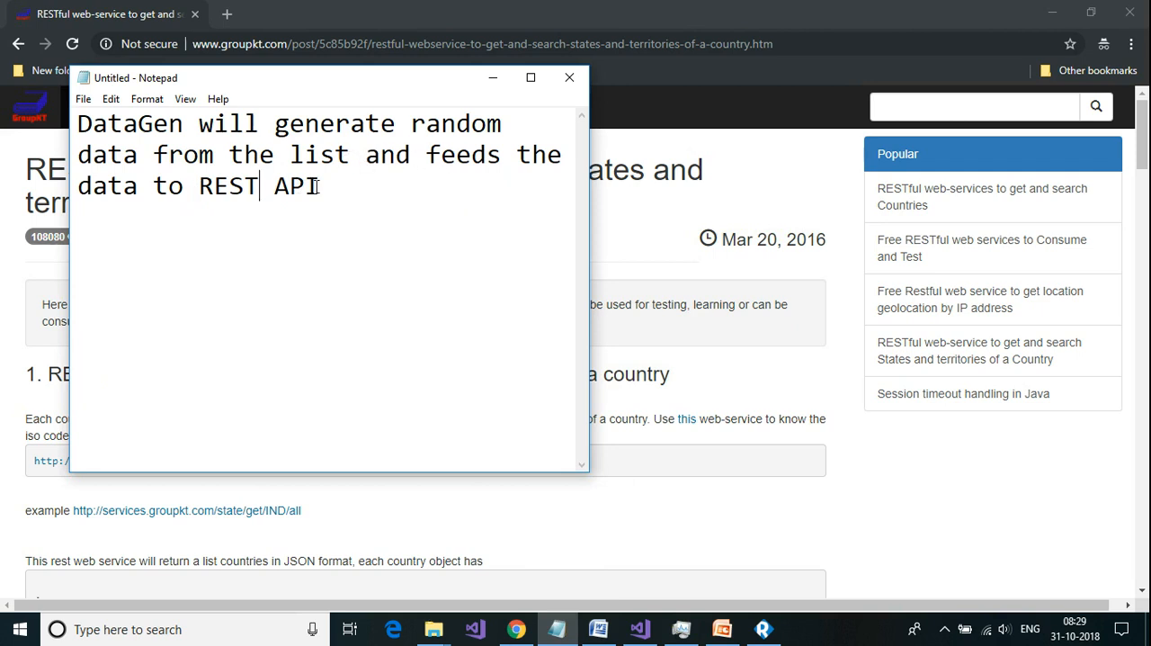
left_click(666, 236)
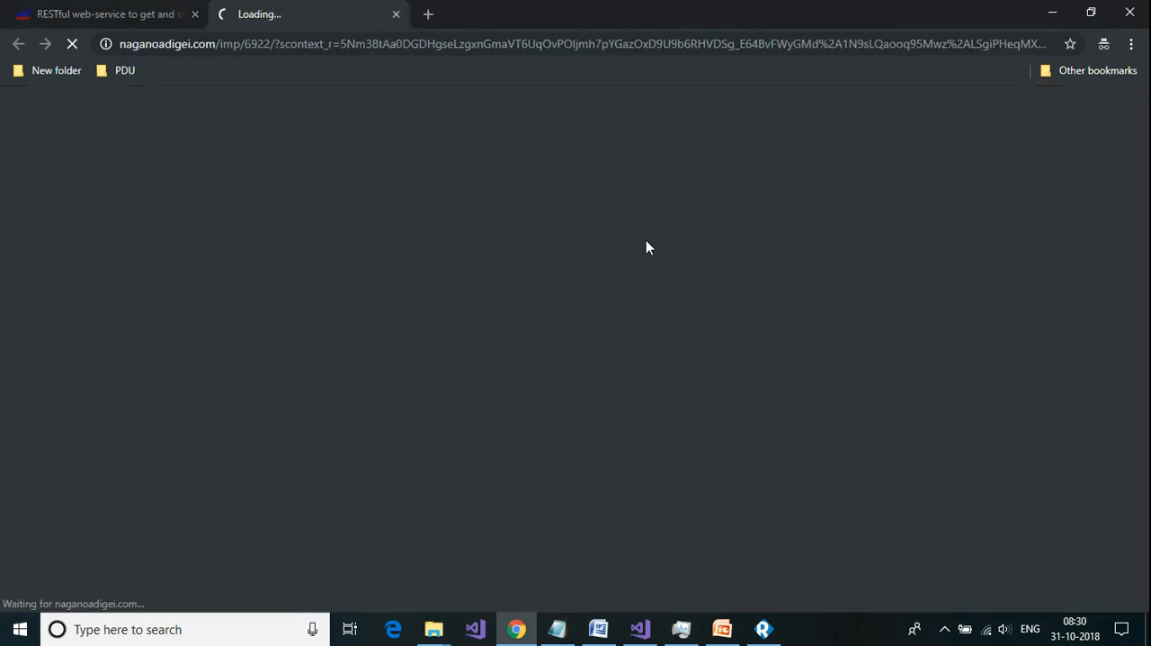
left_click(397, 15)
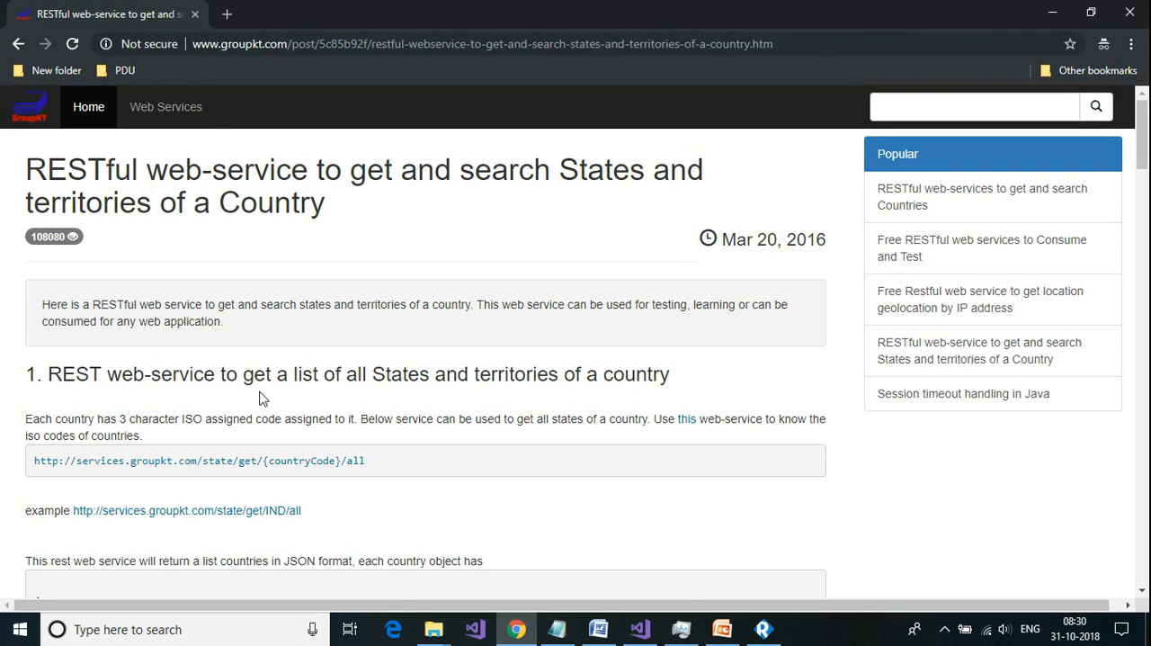
scroll(261, 398, "down", 2)
scroll(261, 398, "down", 2)
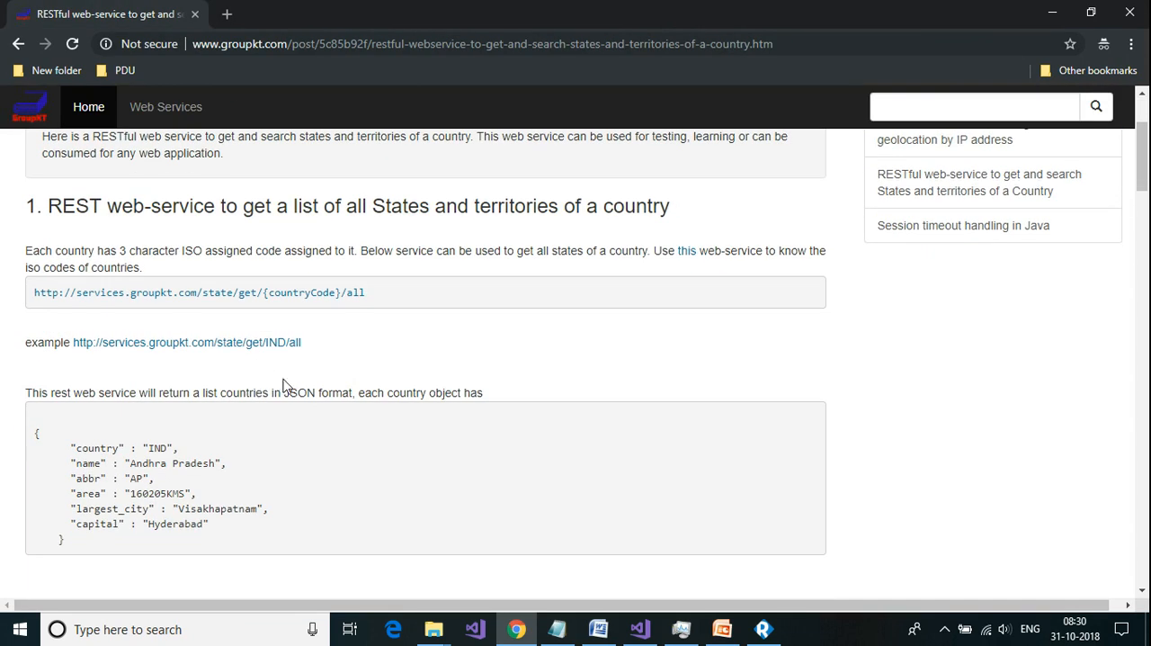
Step: Switch to ReadyAPI and start a new functional test from an endpoint
left_click(763, 629)
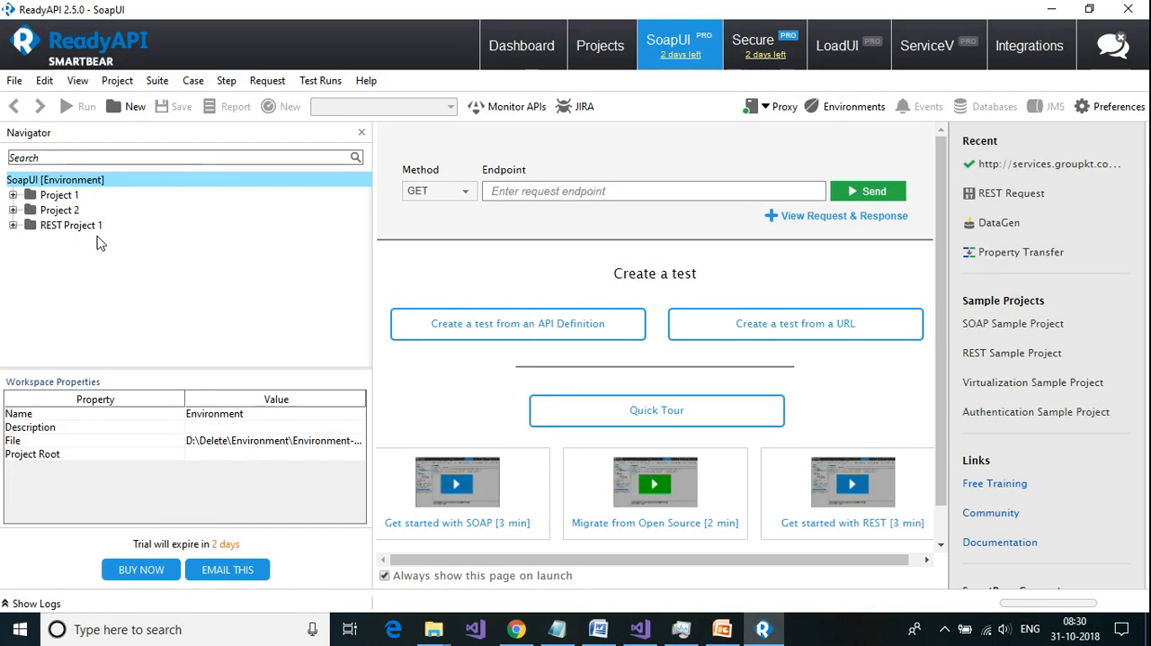
left_click(14, 83)
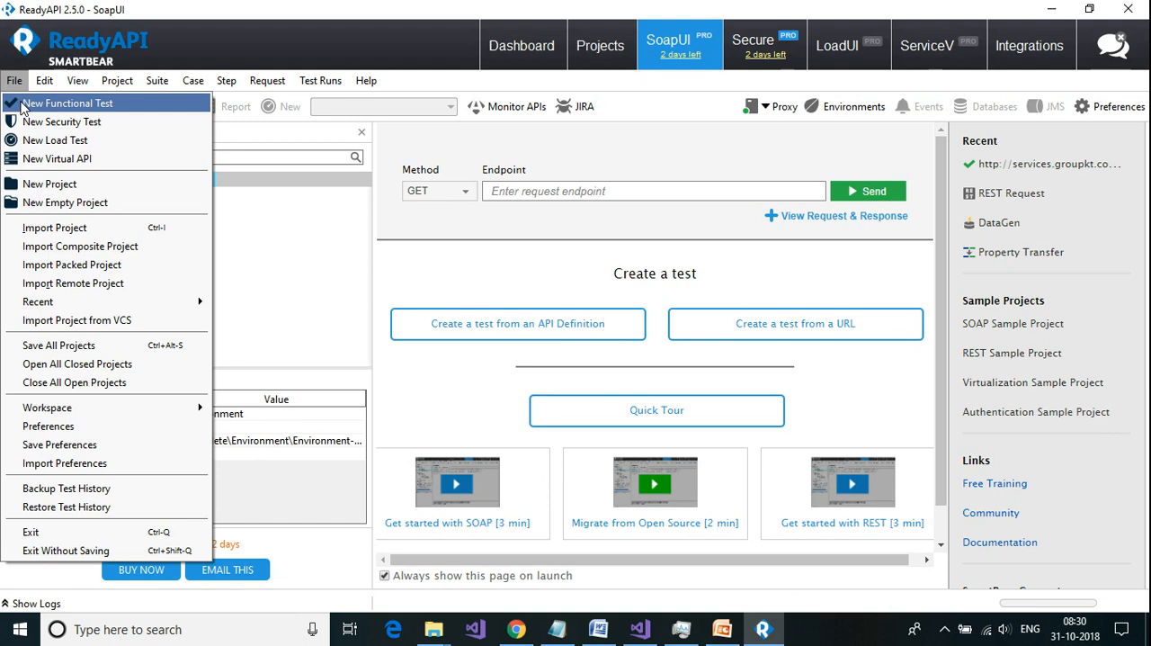
left_click(22, 106)
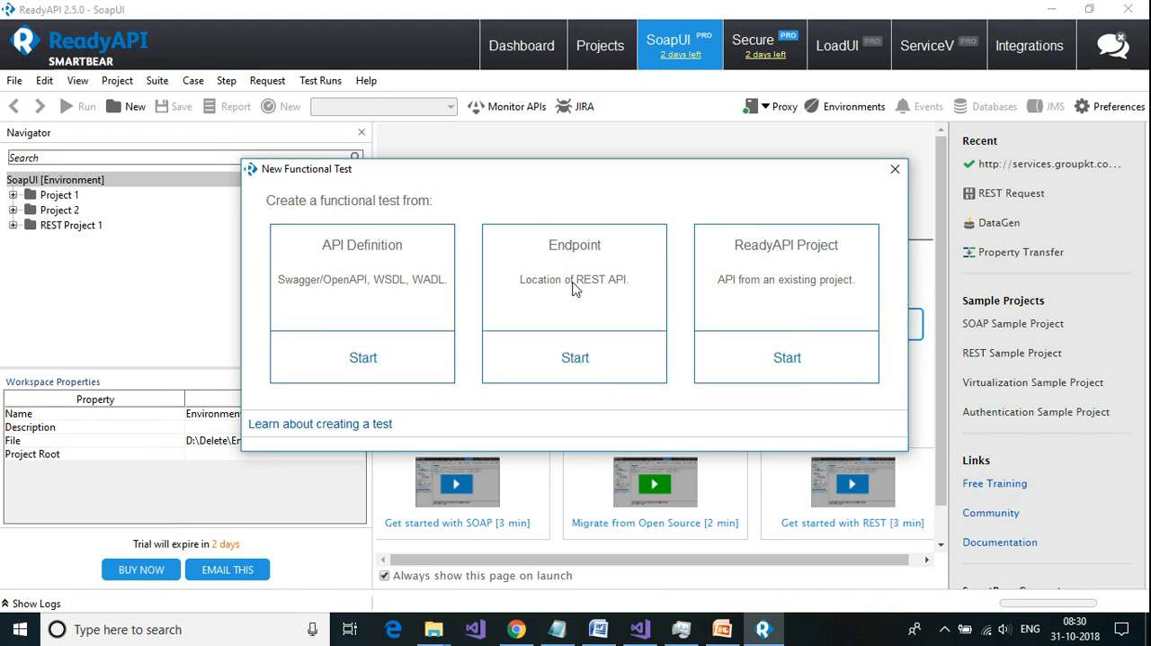
left_click(574, 372)
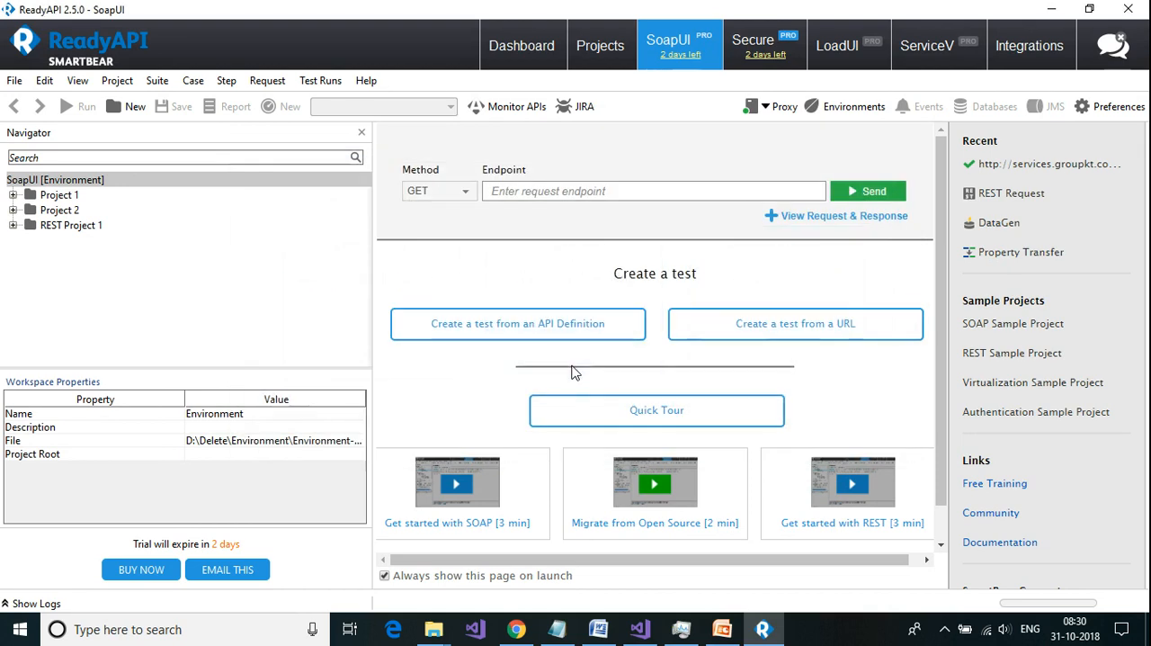
left_click(515, 628)
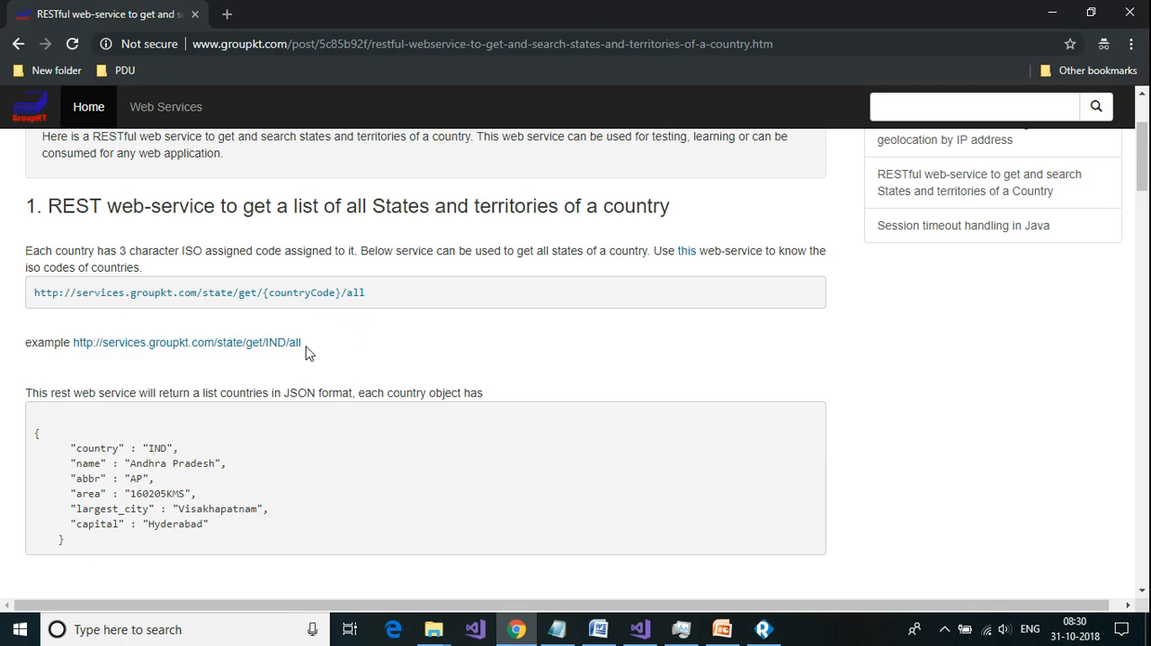
left_click_drag(304, 345, 76, 347)
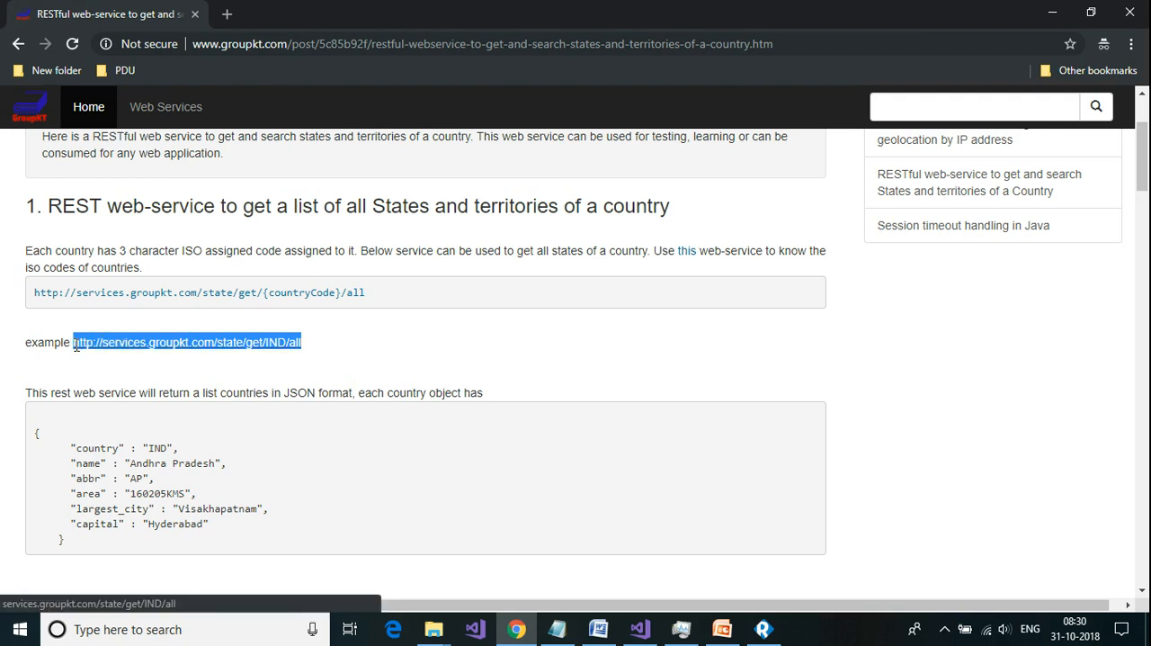
right_click(105, 344)
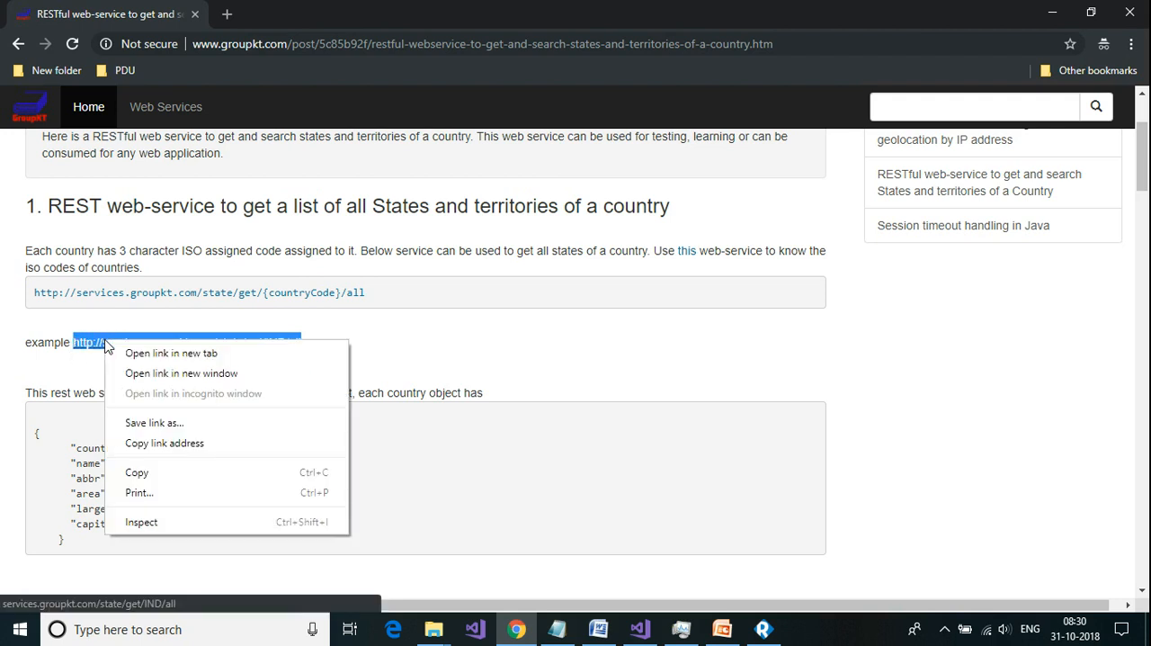
left_click(153, 473)
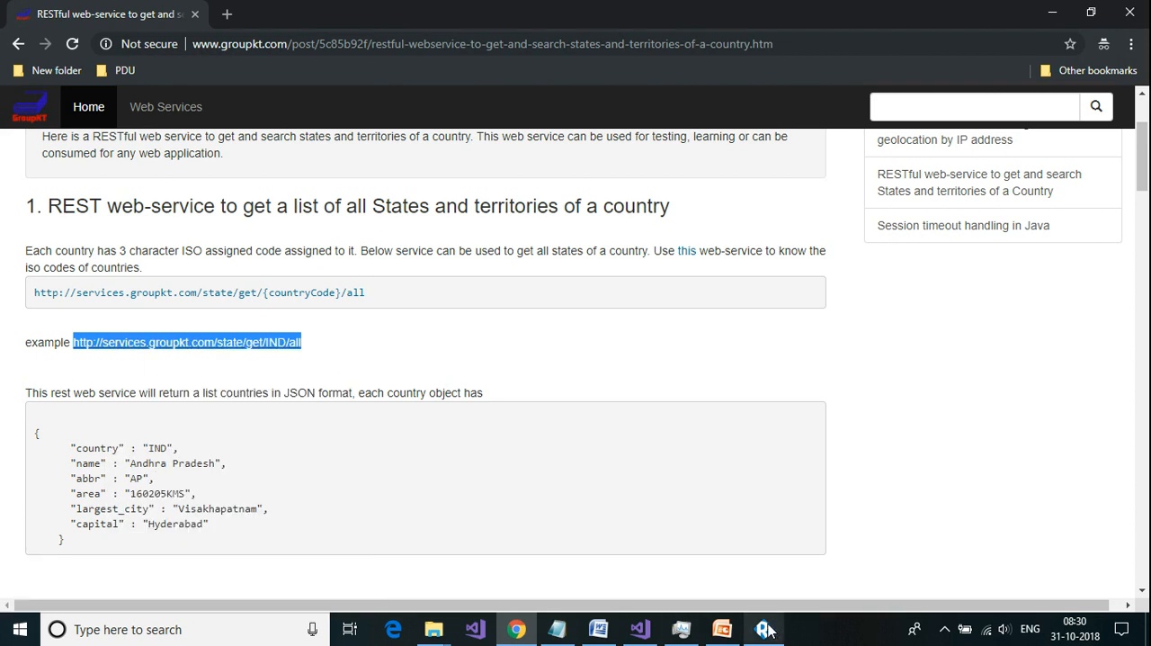
mouse_move(767, 629)
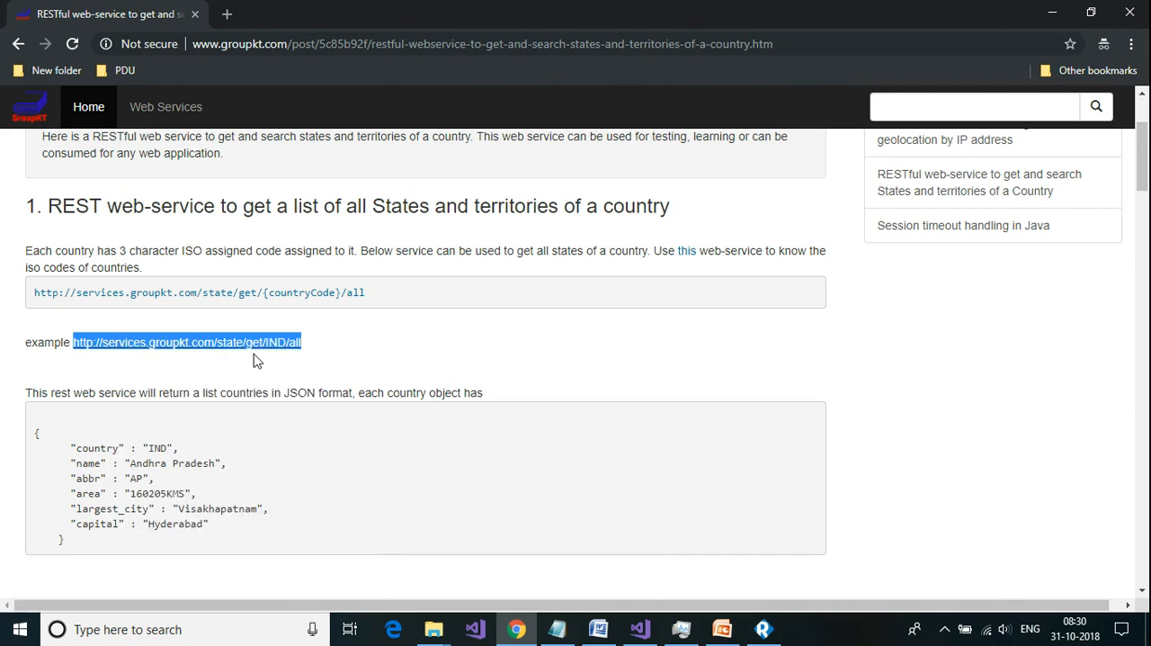
left_click(760, 633)
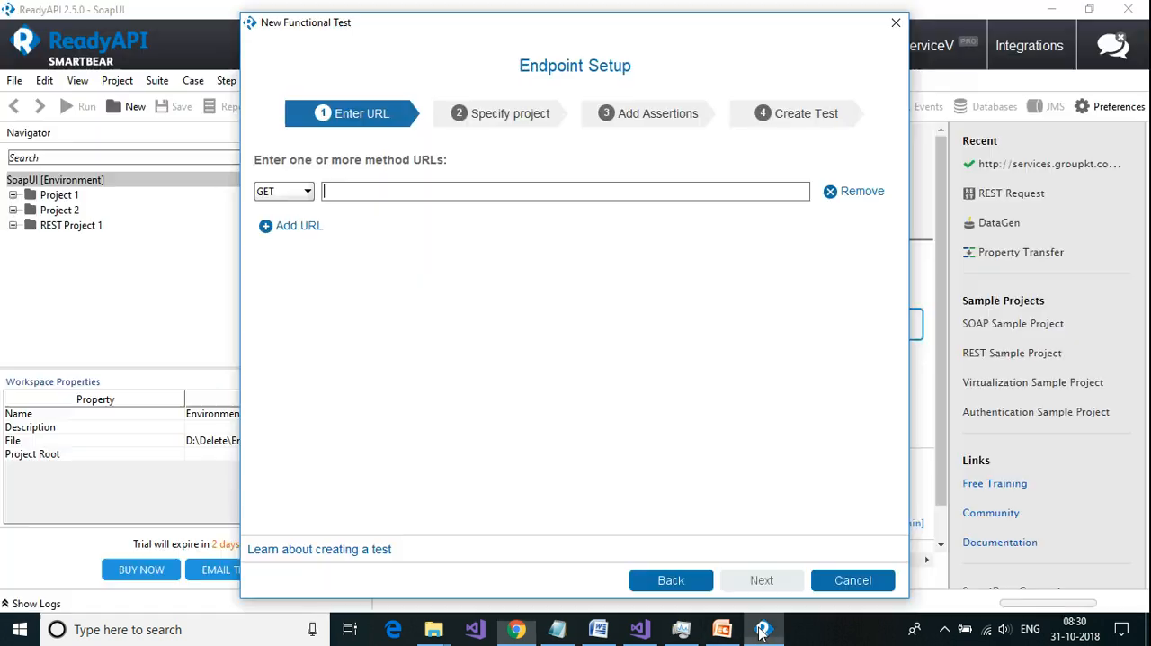
right_click(404, 190)
left_click(437, 233)
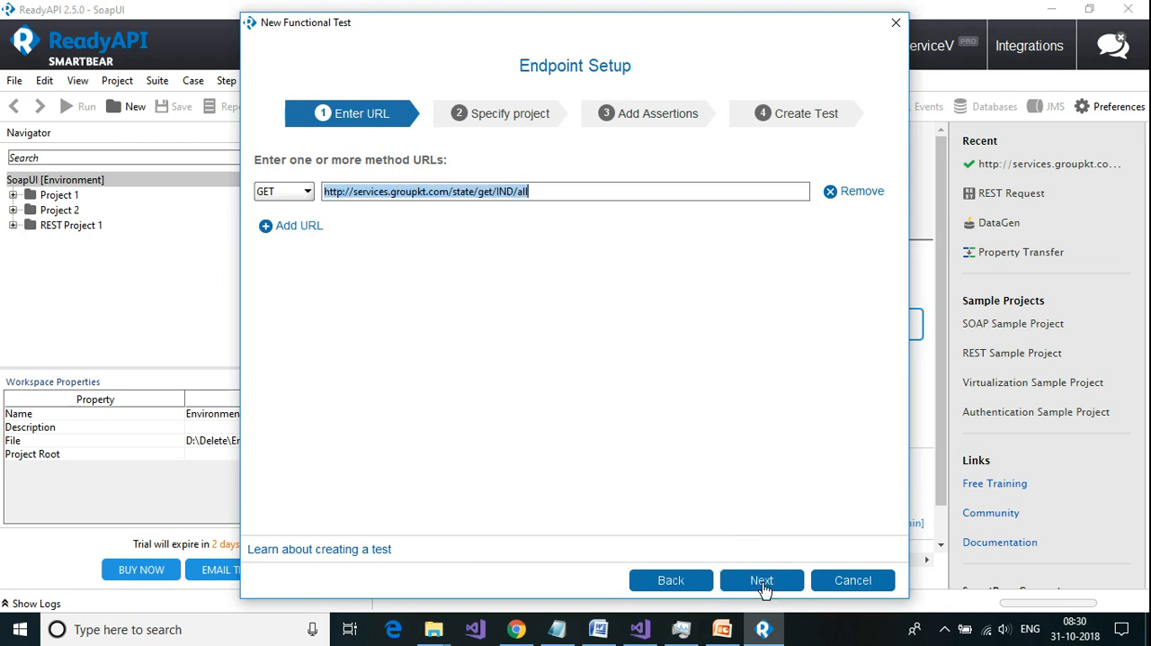
left_click(763, 580)
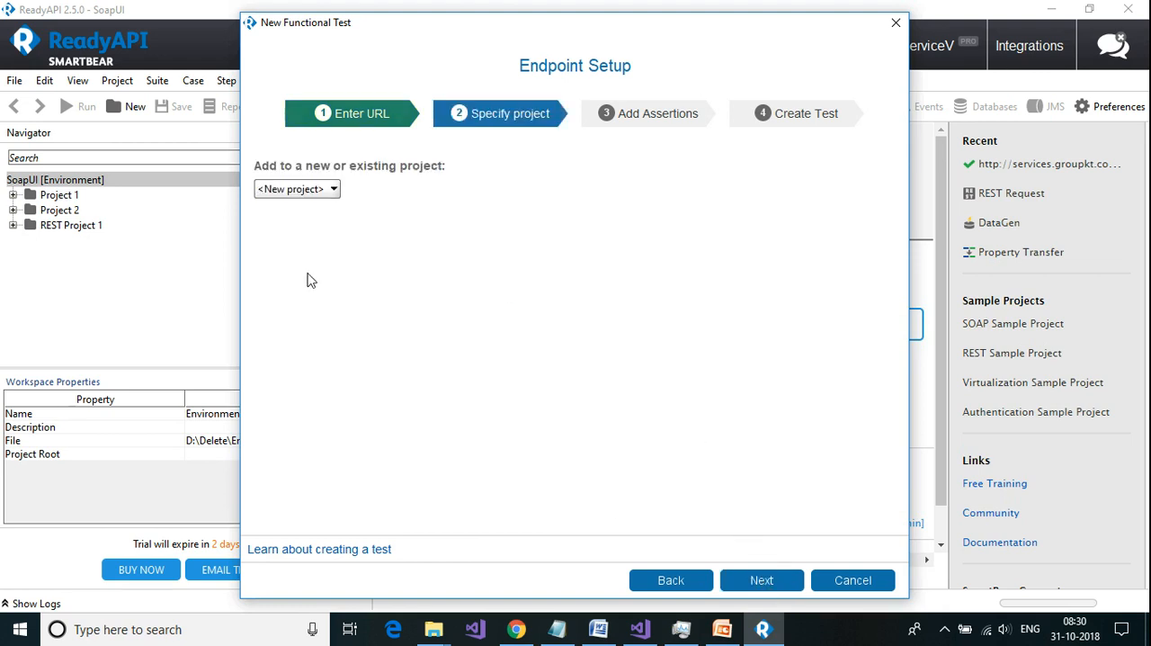
Step: Create the test in a new project with the Valid HTTP Status Codes and Response SLA assertions disabled, and dismiss the confirmation
left_click(761, 583)
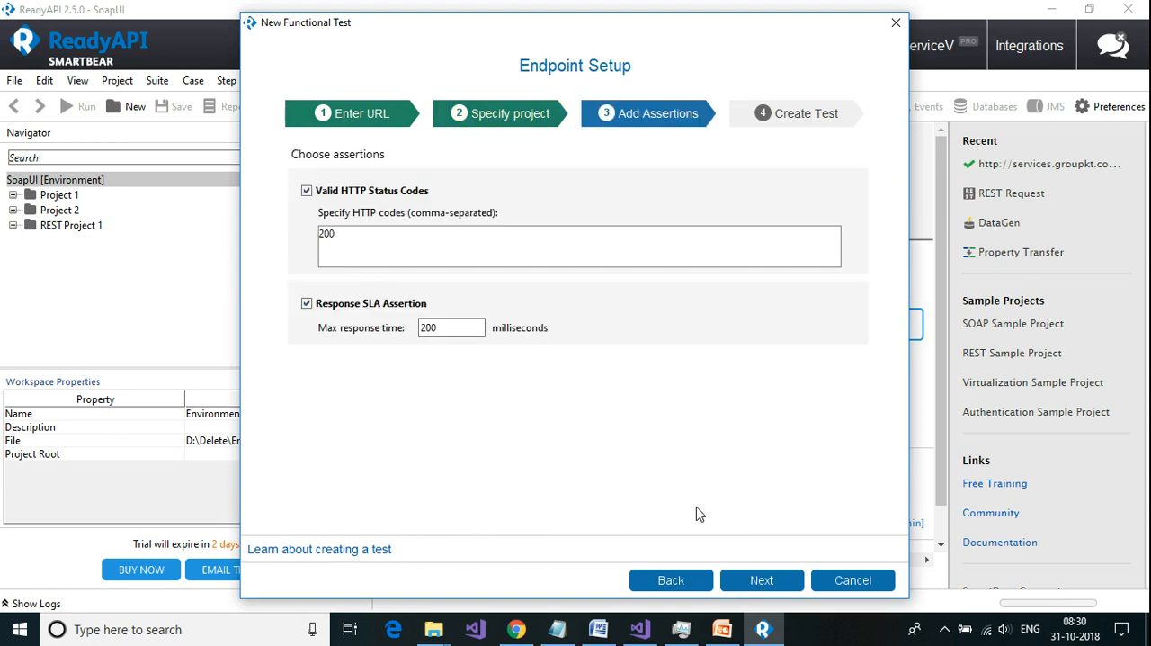
left_click(319, 308)
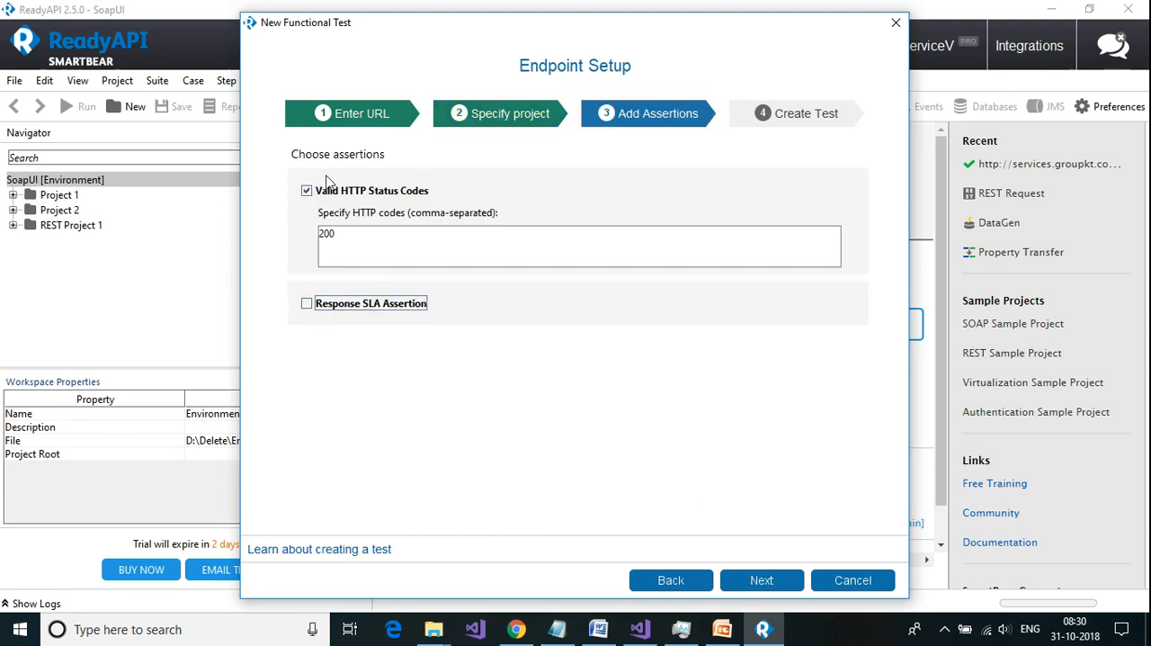
left_click(326, 193)
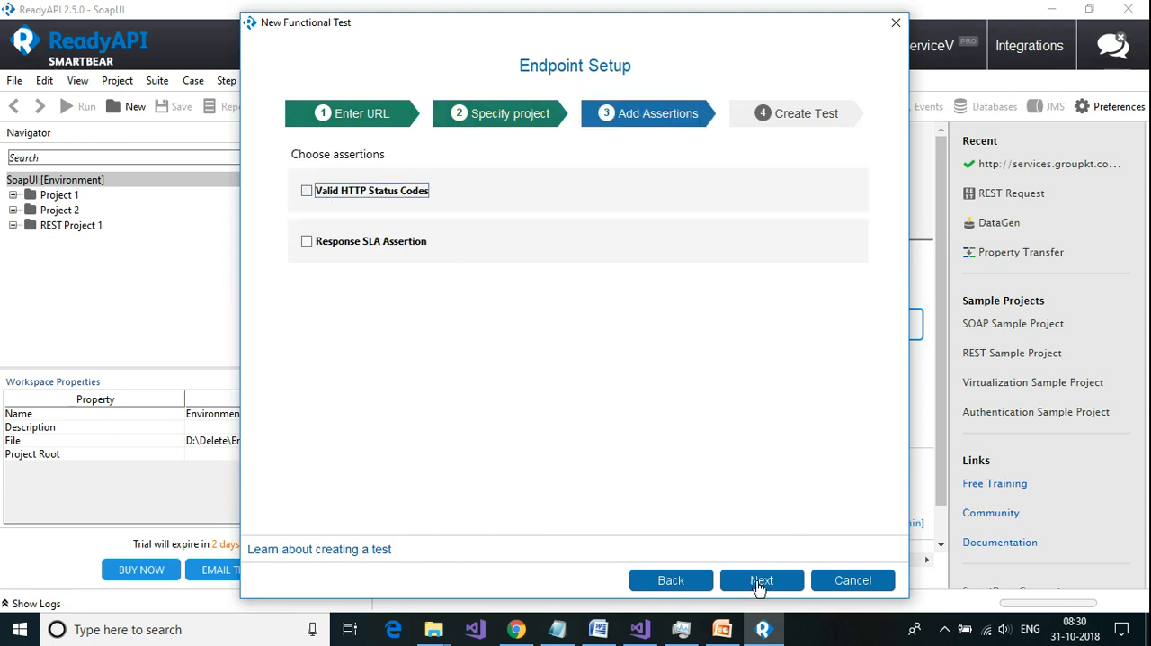
left_click(761, 583)
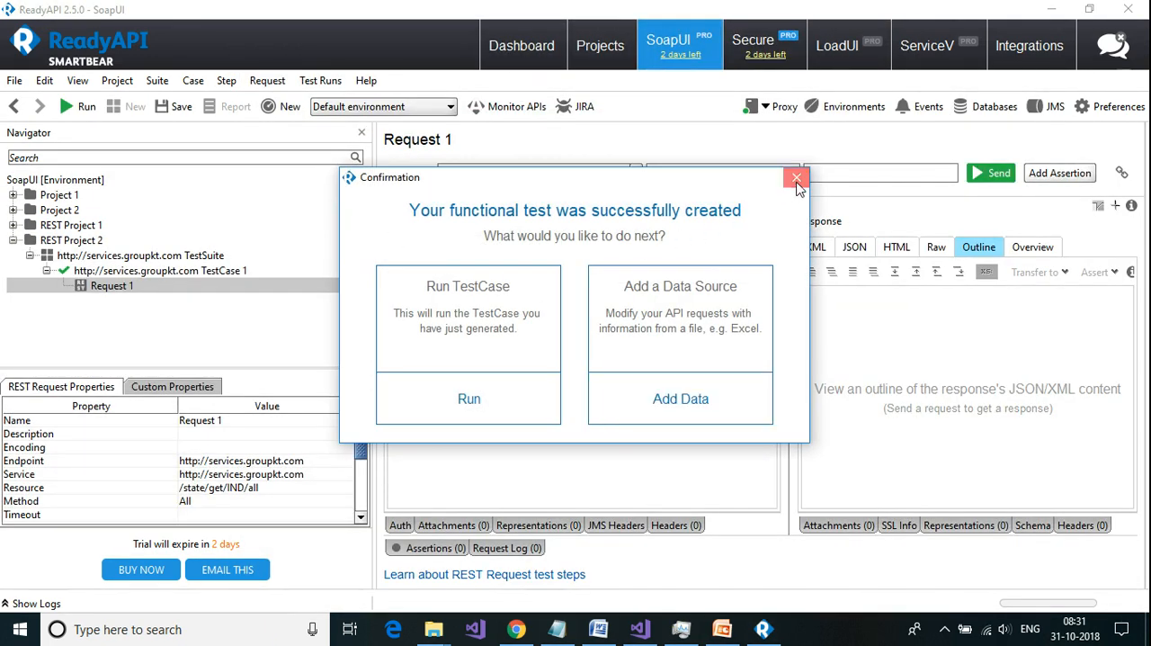
left_click(796, 180)
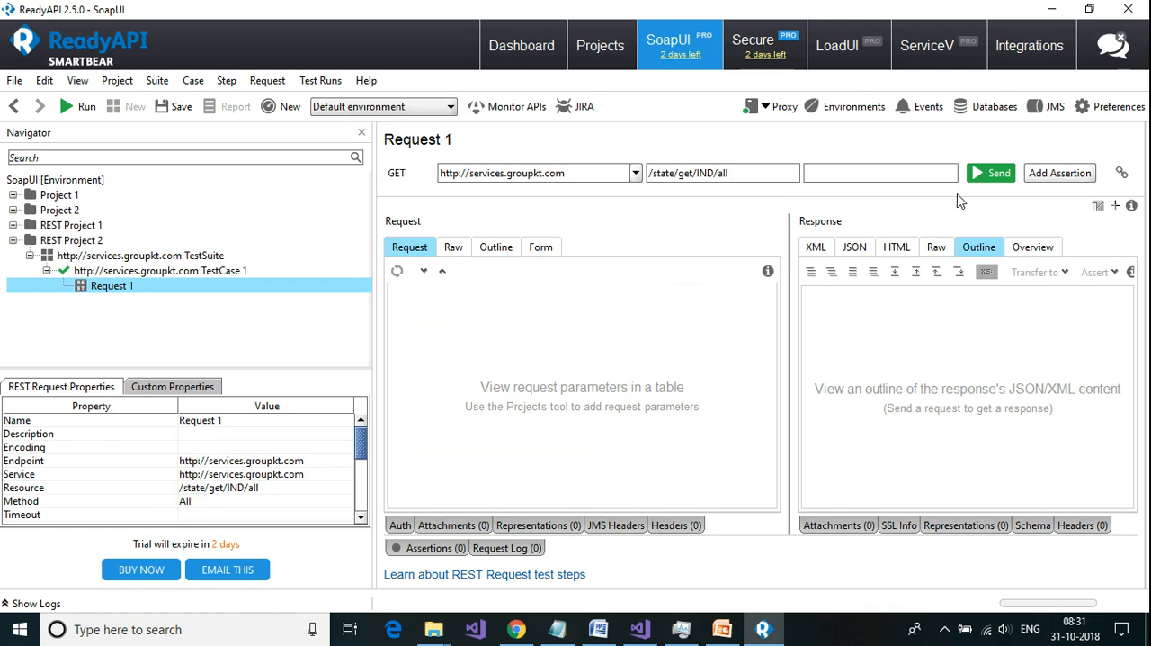
Step: Send Request 1 and display its response as XML
left_click(993, 173)
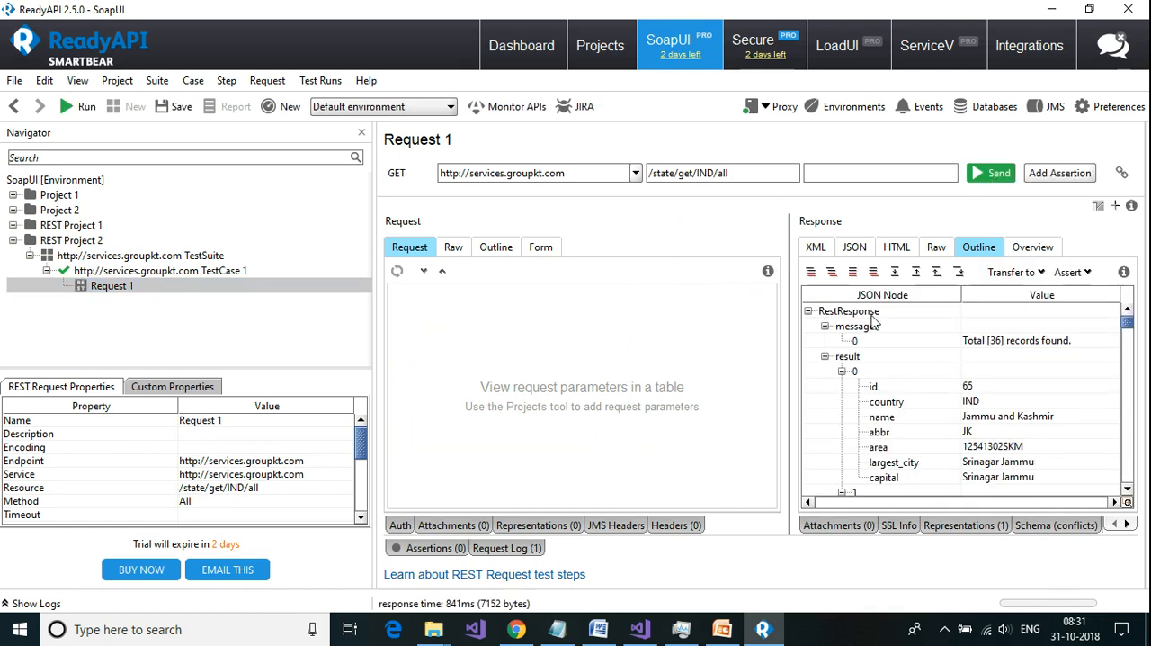
left_click(815, 252)
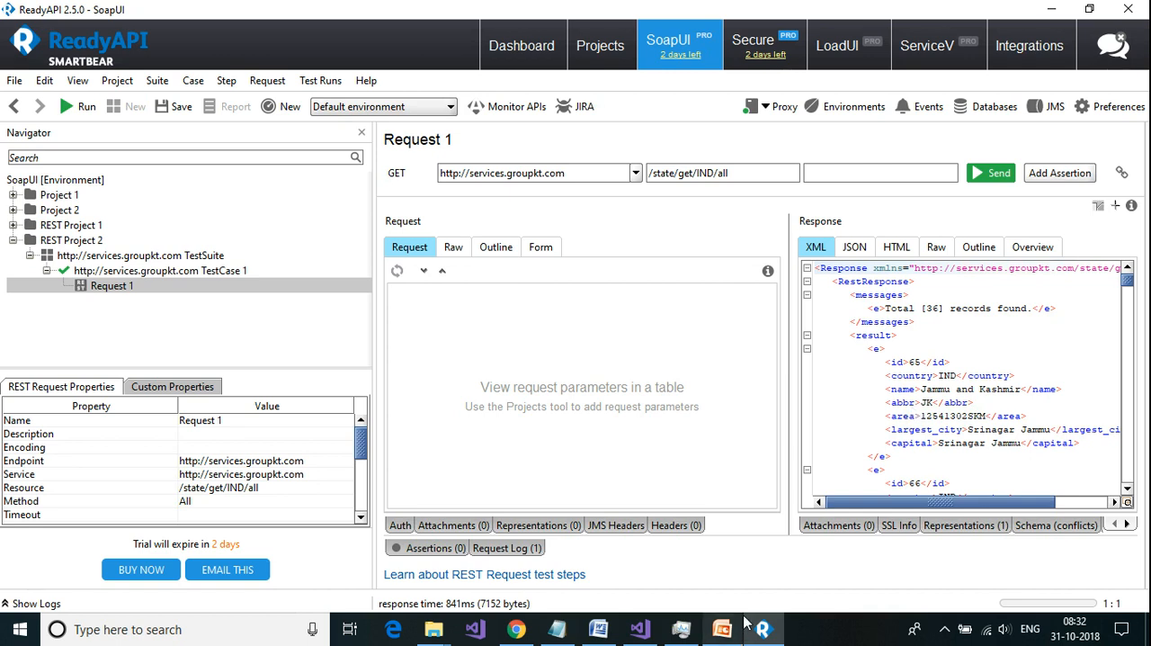
left_click(517, 622)
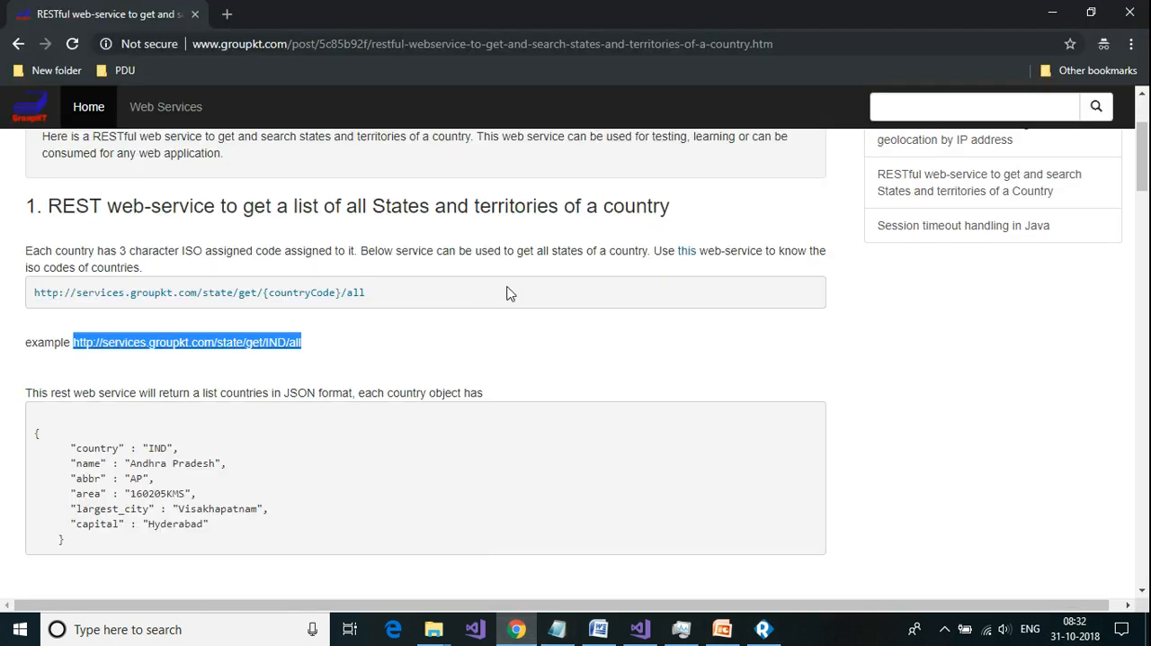
scroll(507, 294, "down", 4)
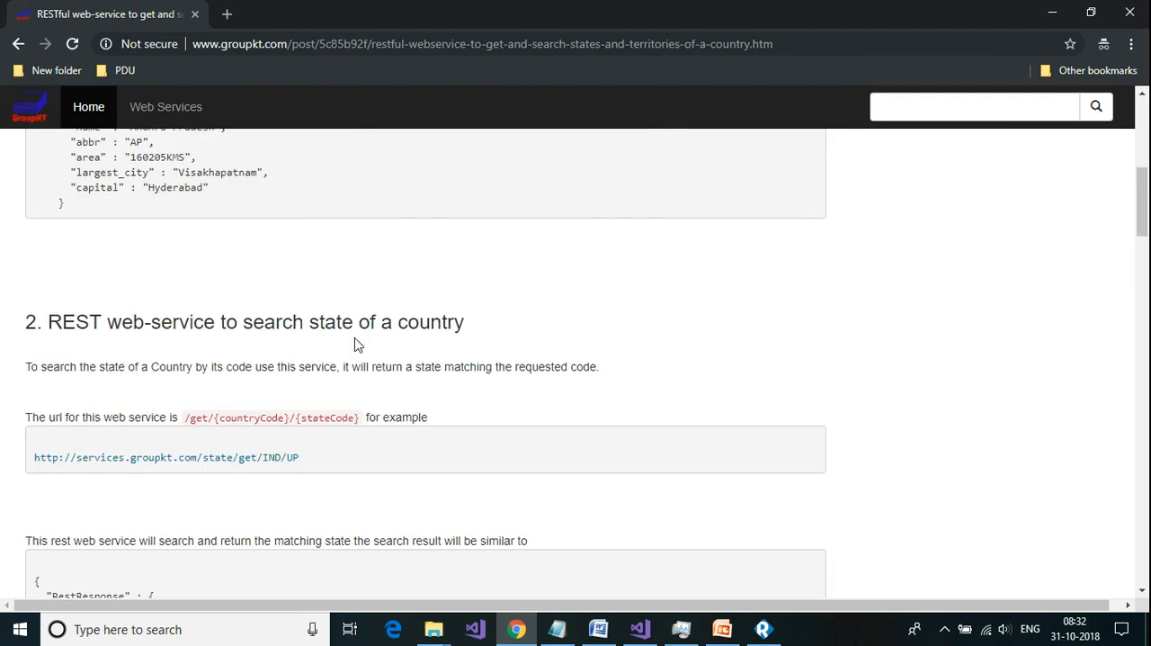
scroll(503, 339, "down", 1)
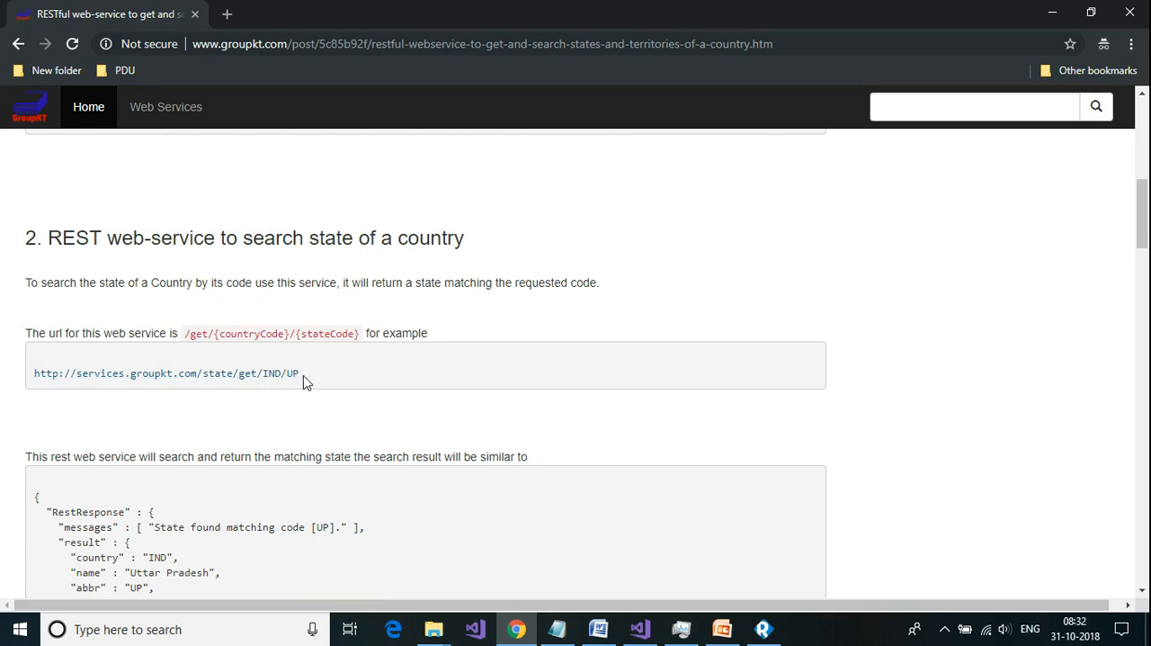
left_click_drag(304, 382, 22, 393)
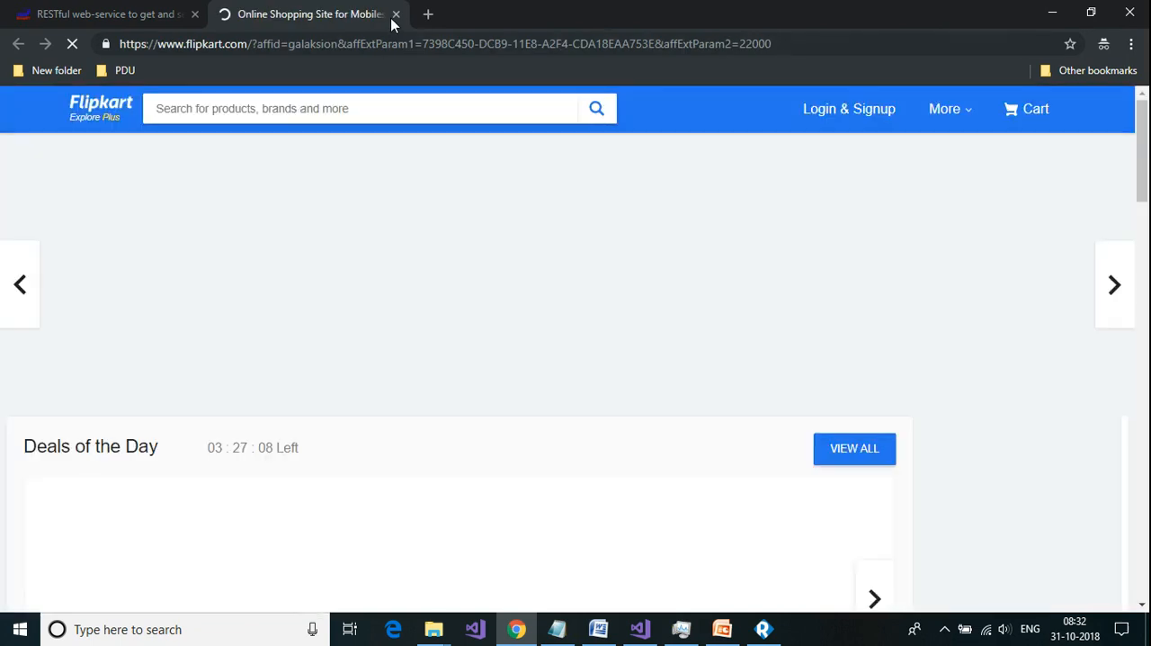
left_click(395, 14)
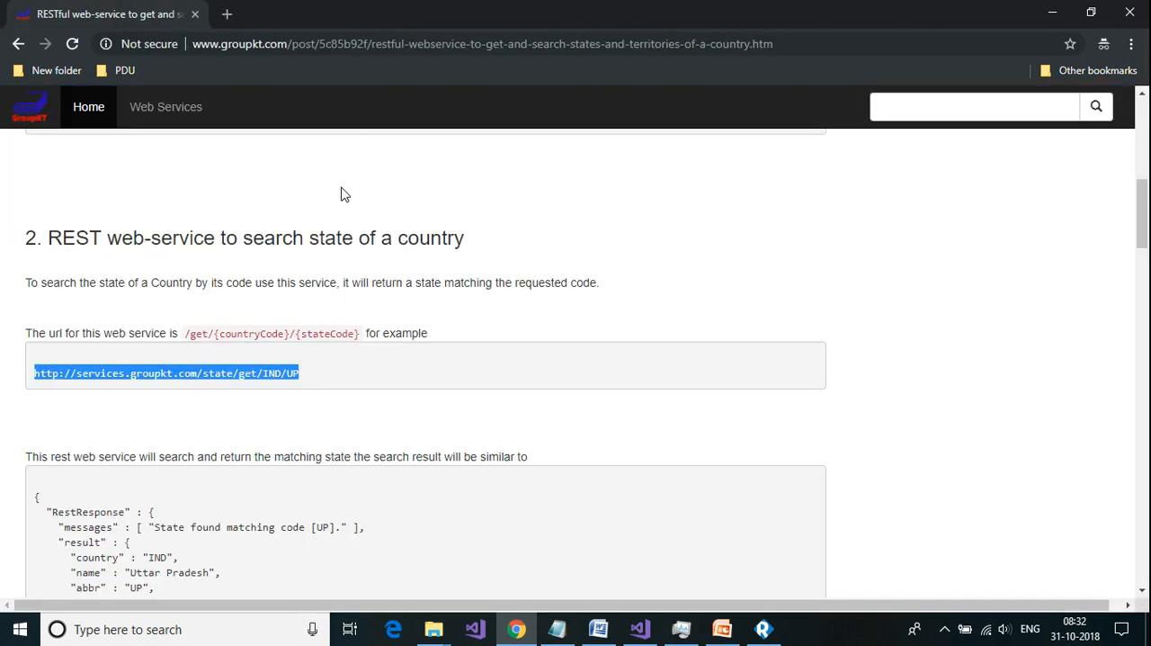
right_click(258, 381)
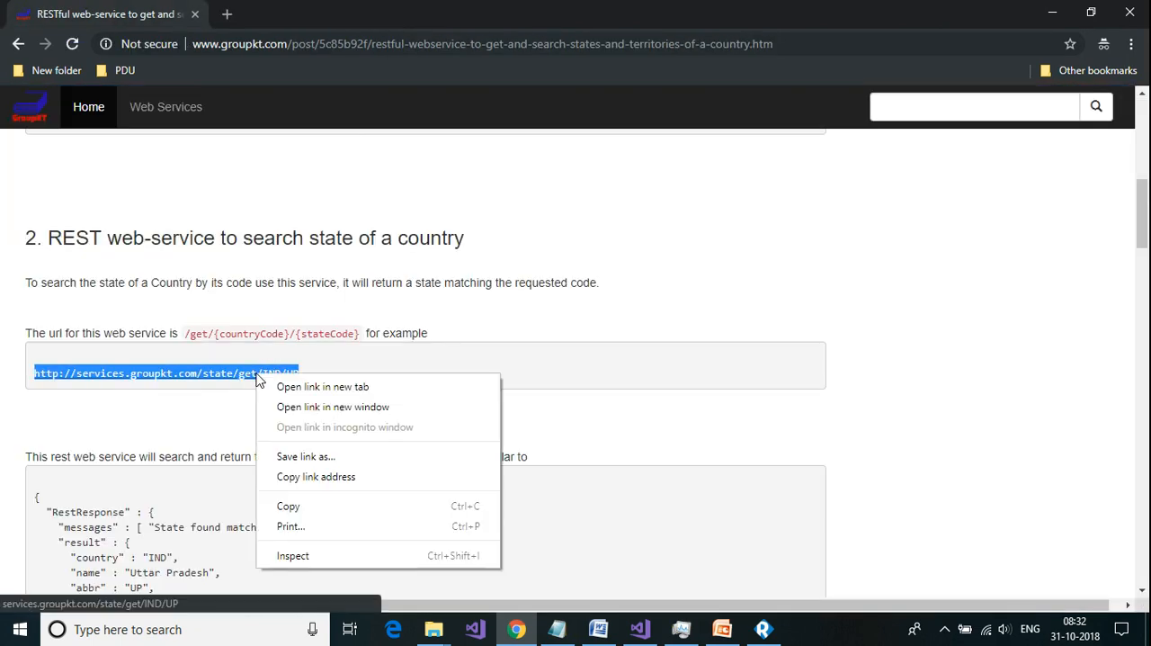
left_click(315, 508)
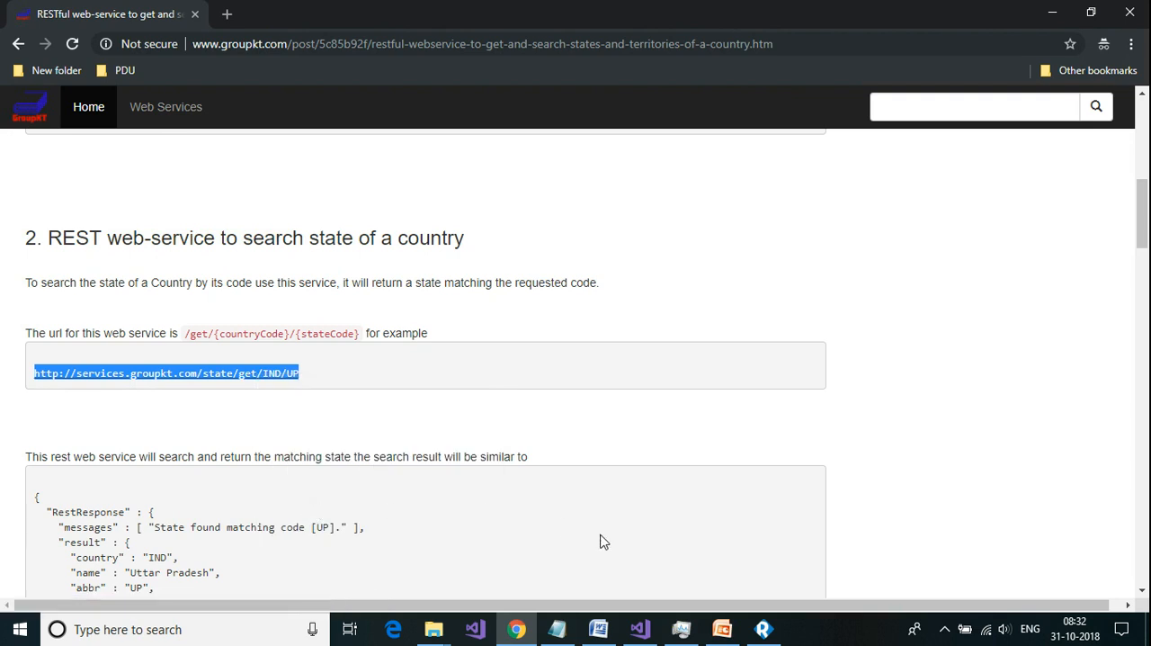
left_click(763, 629)
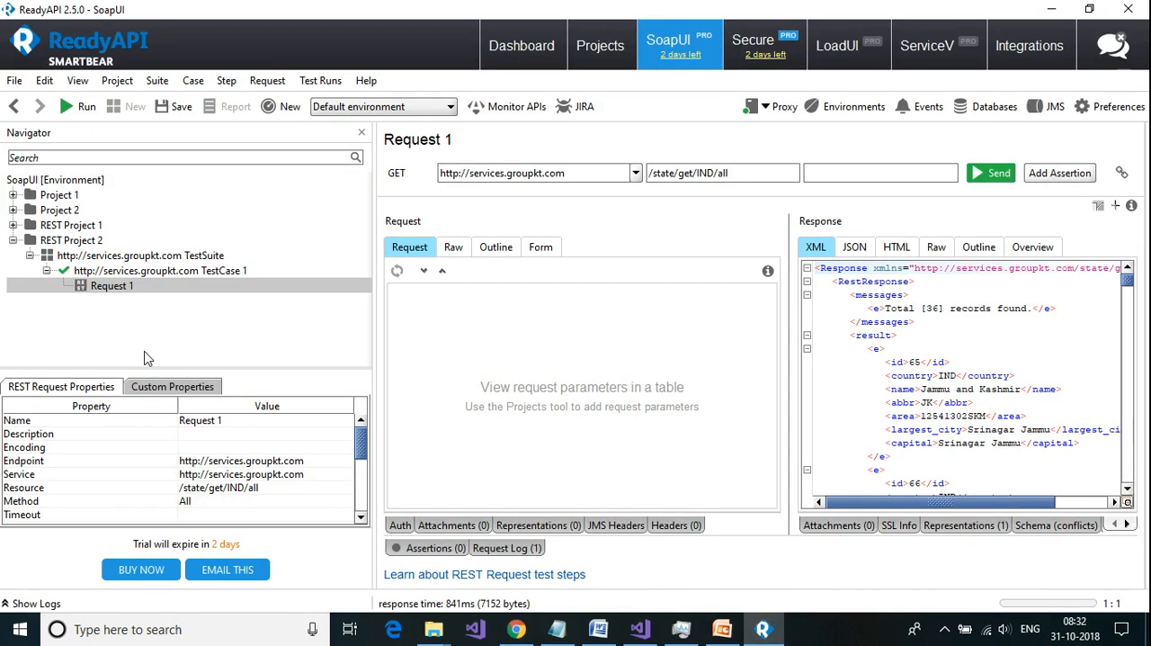
left_click(105, 273)
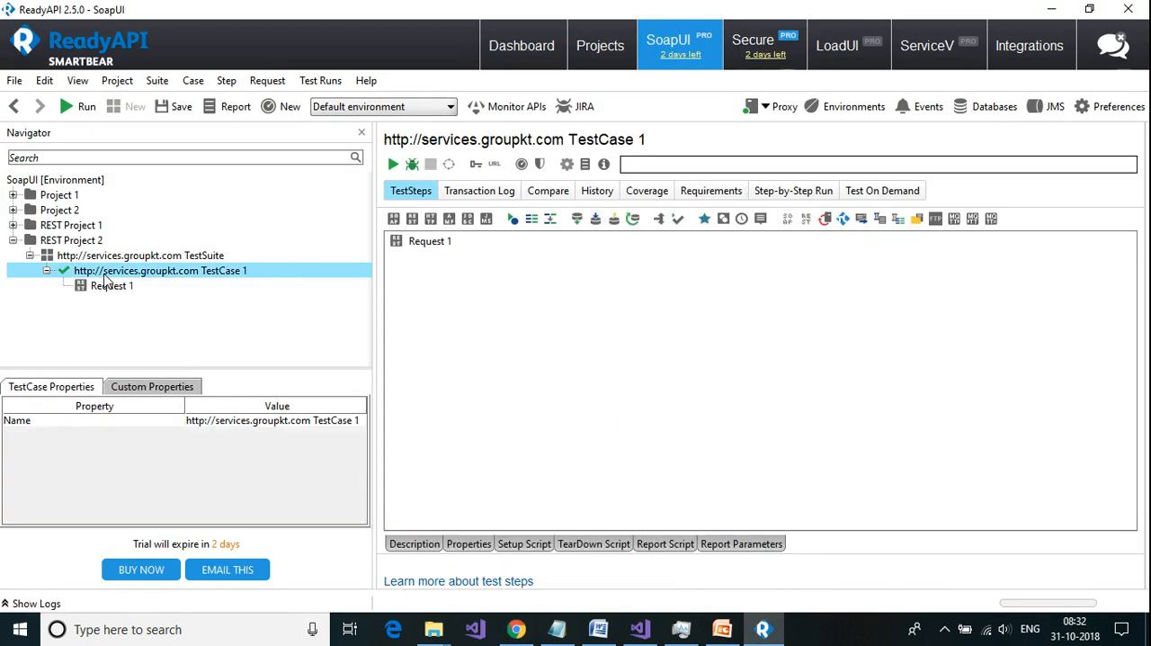
right_click(104, 278)
mouse_move(149, 349)
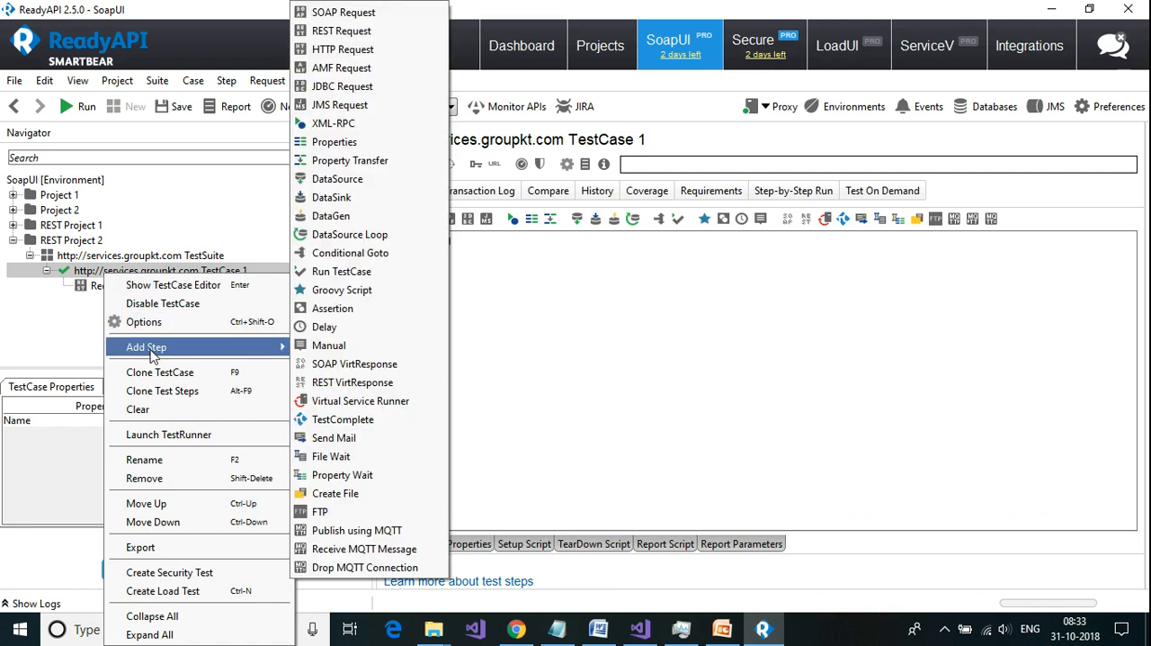
left_click(346, 36)
left_click(580, 309)
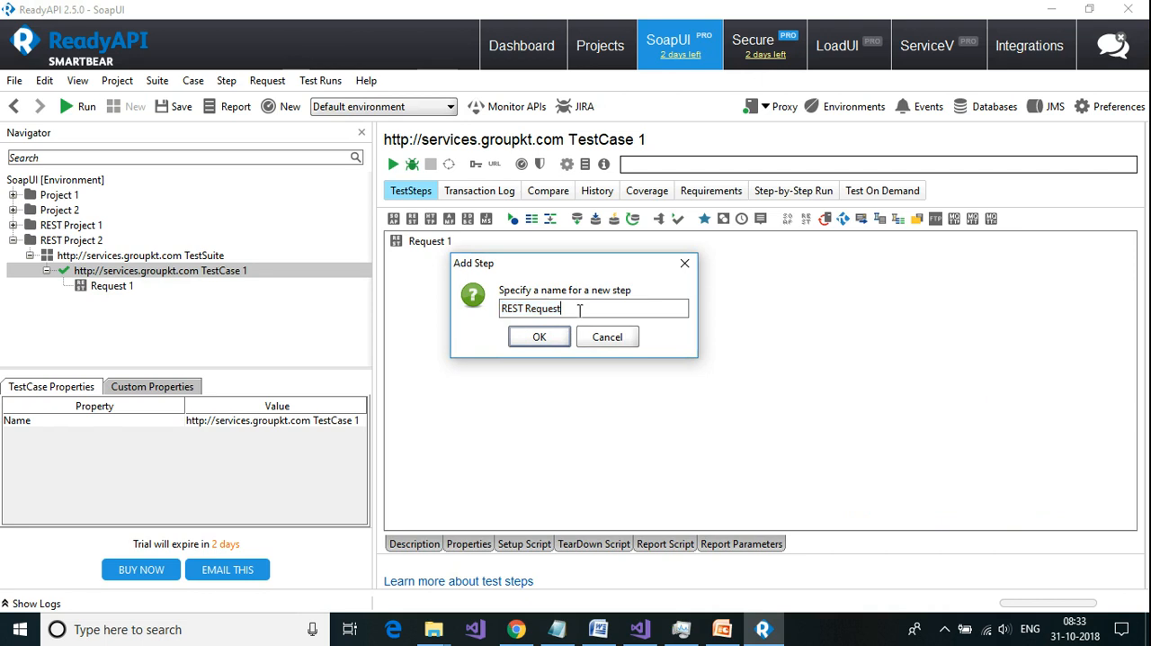
left_click_drag(552, 310, 445, 307)
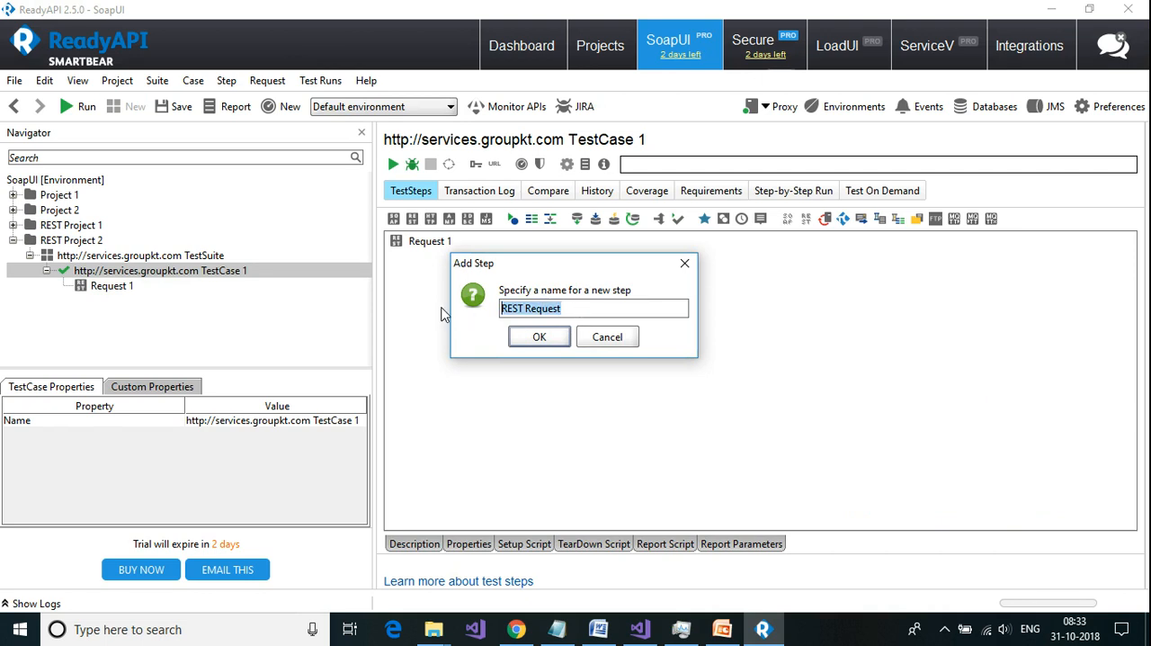
type("By")
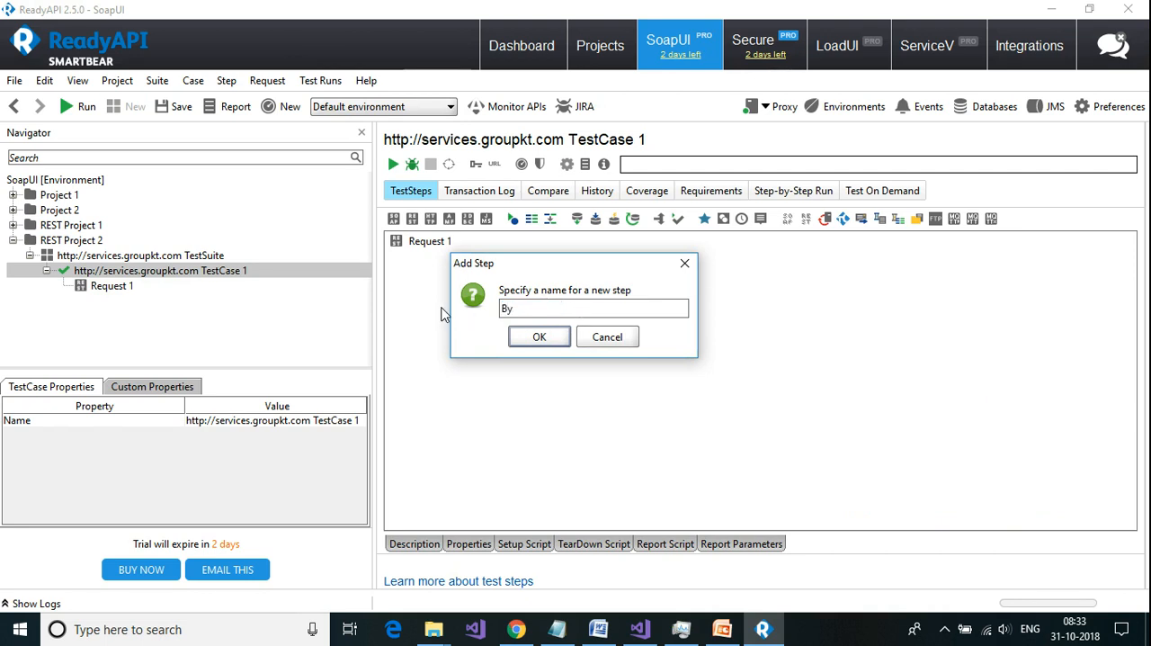
type("State")
left_click(540, 338)
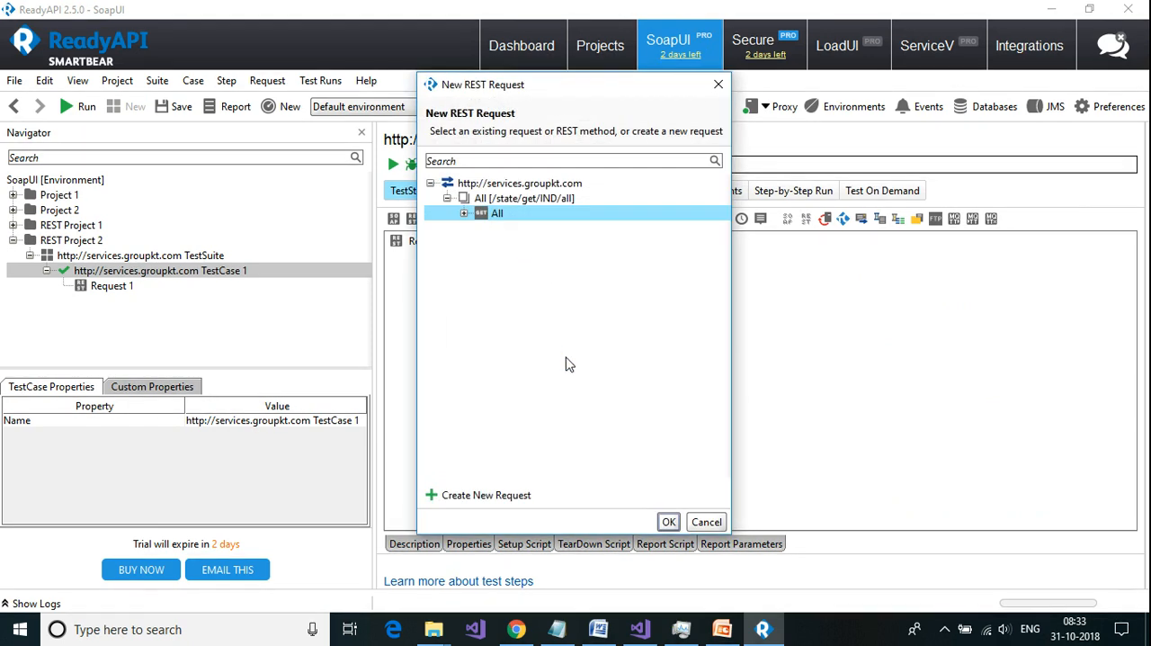
left_click(518, 493)
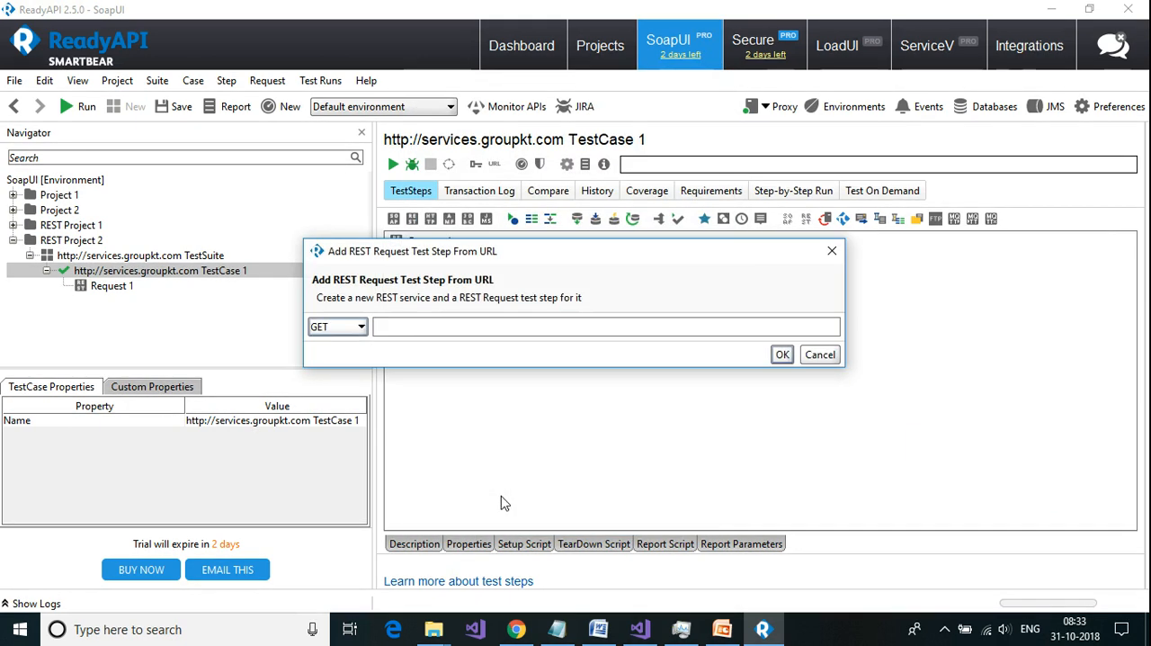
left_click(415, 326)
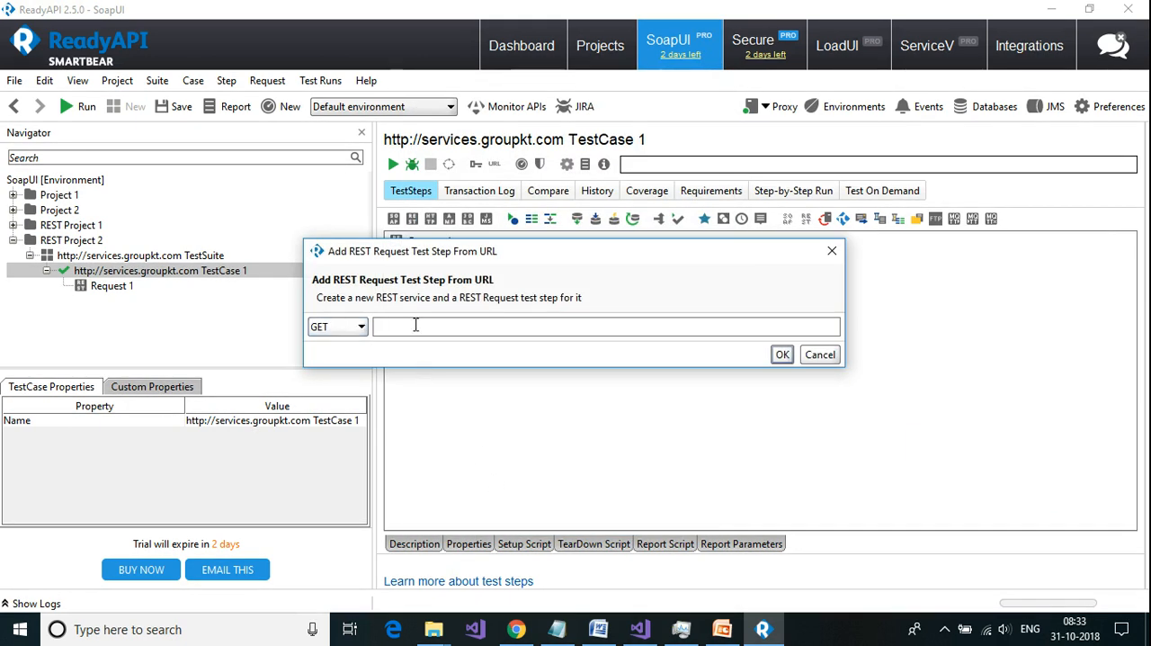
key("ctrl+v")
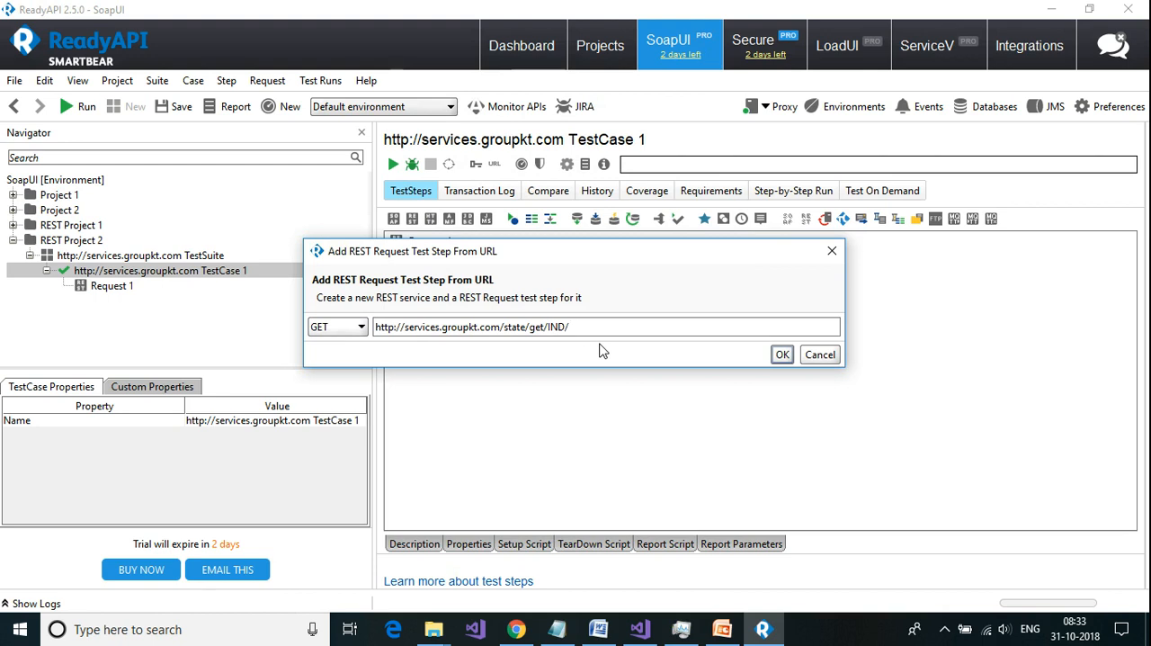
type("{statecode")
left_click(781, 356)
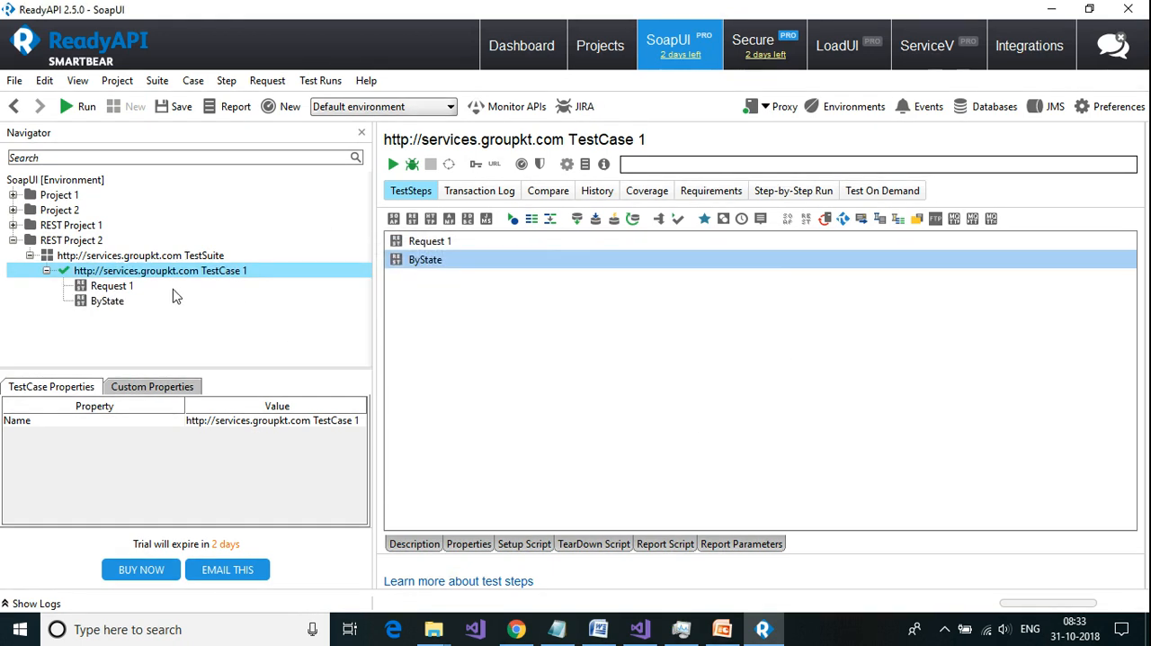
Step: Add a DataGen step named DataGenByState to TestCase 1 and move it above the ByState step
right_click(118, 277)
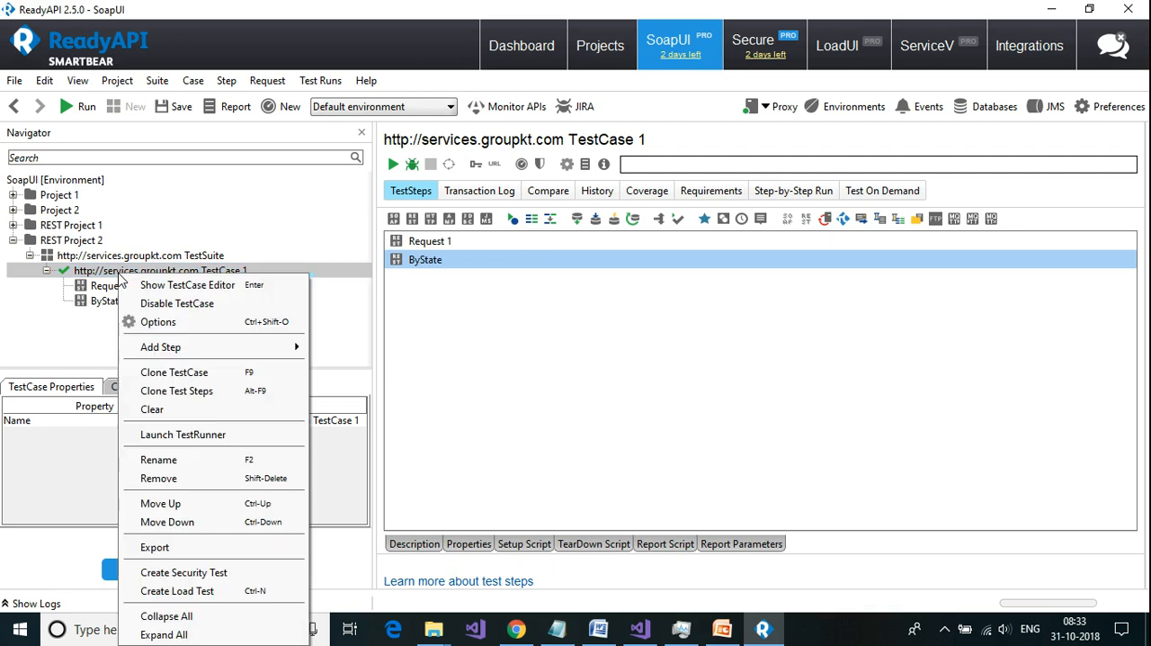
mouse_move(166, 349)
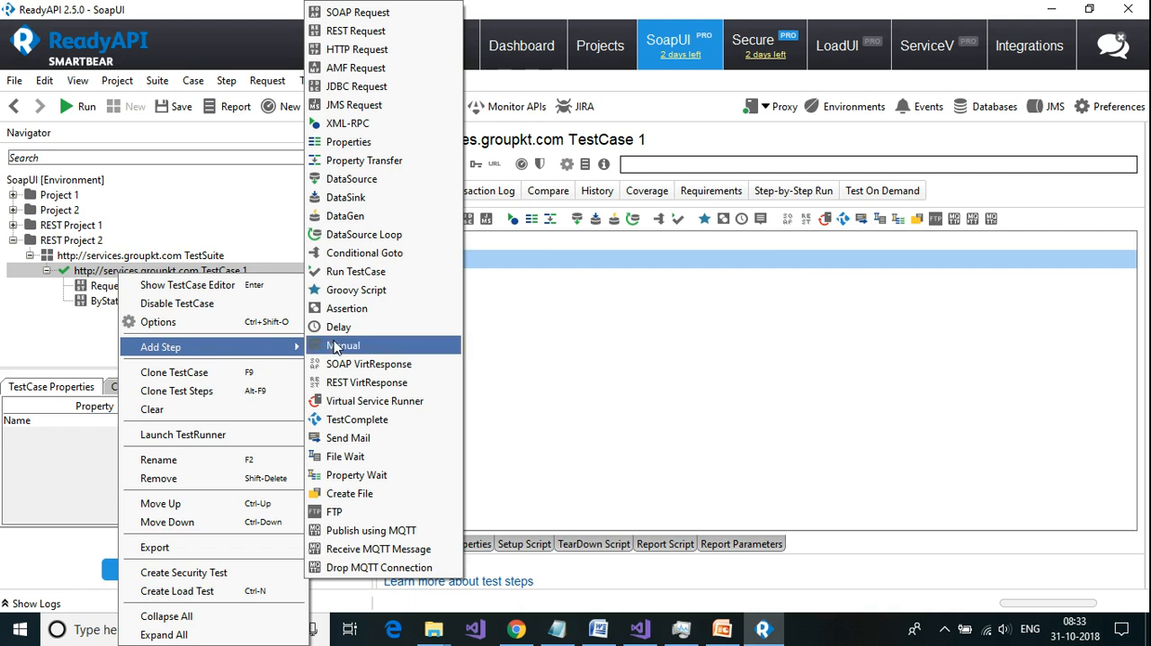
left_click(359, 220)
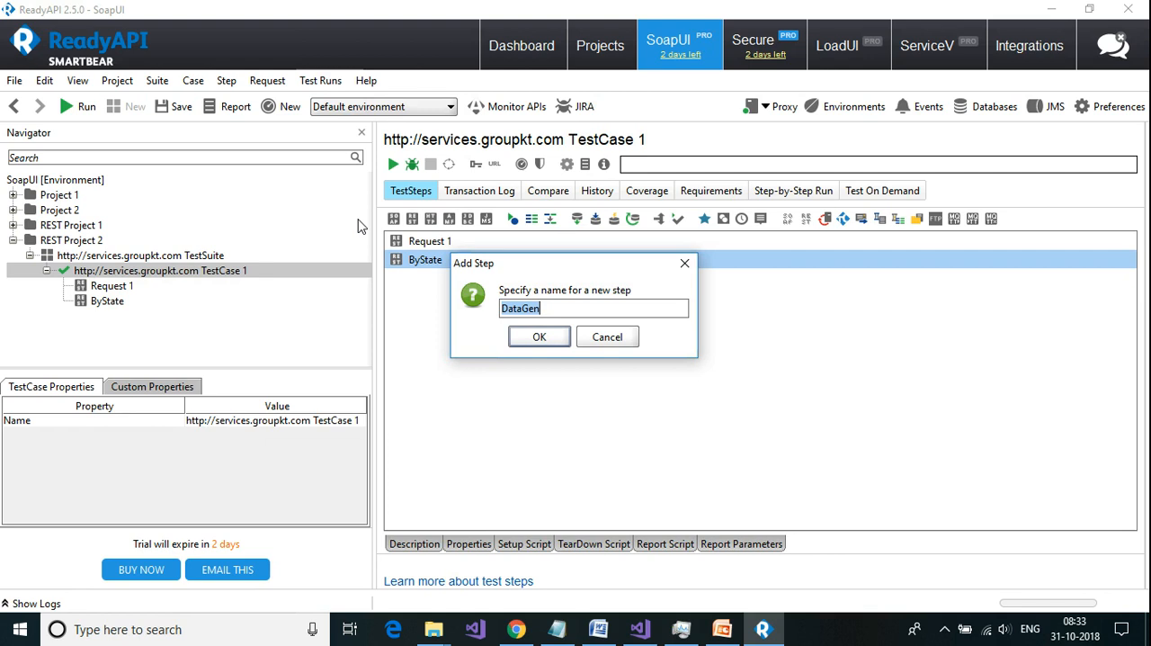
left_click(548, 317)
type("ByState")
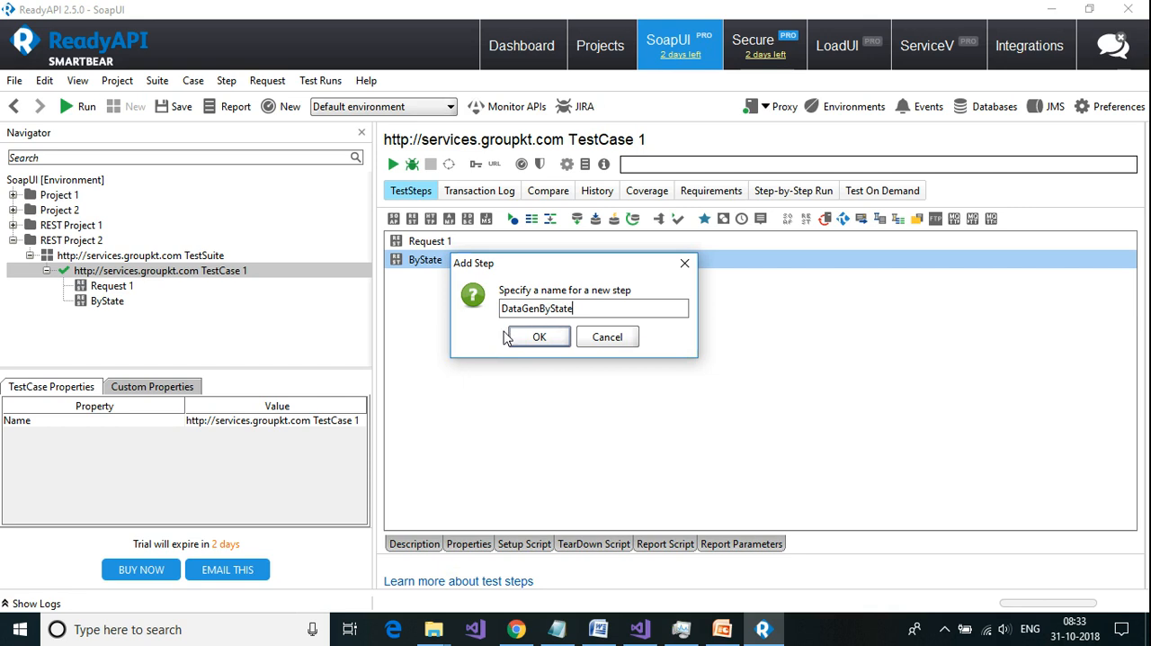
left_click(540, 337)
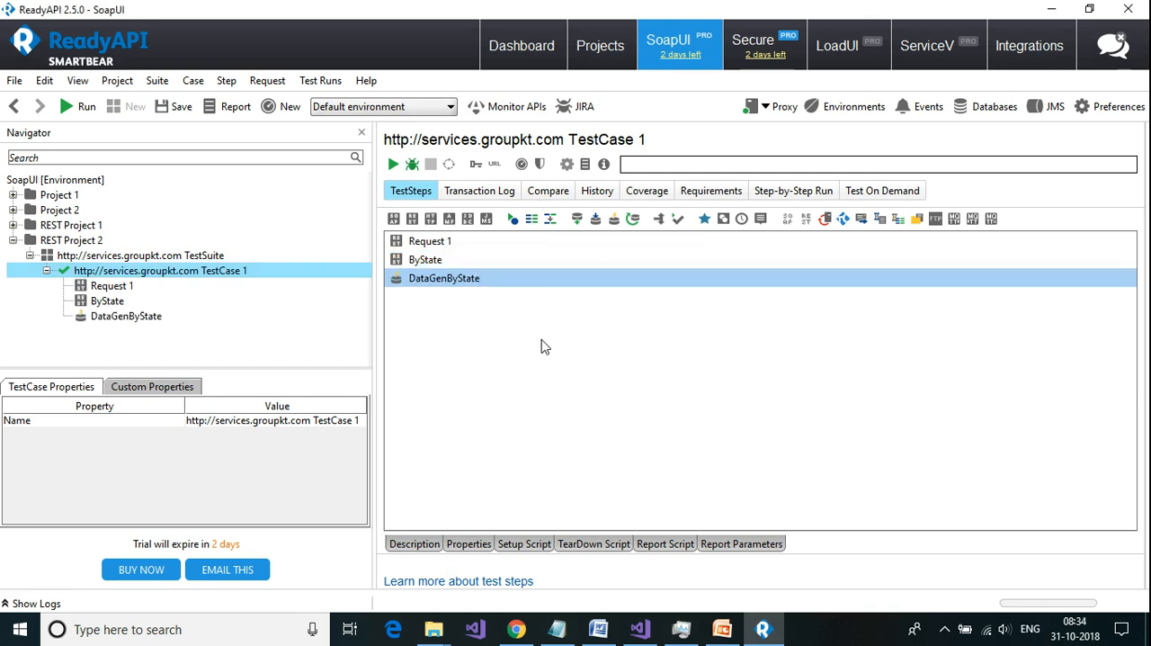
left_click(114, 322)
mouse_move(113, 322)
left_mouse_down()
mouse_move(116, 303)
mouse_move(107, 306)
left_mouse_up()
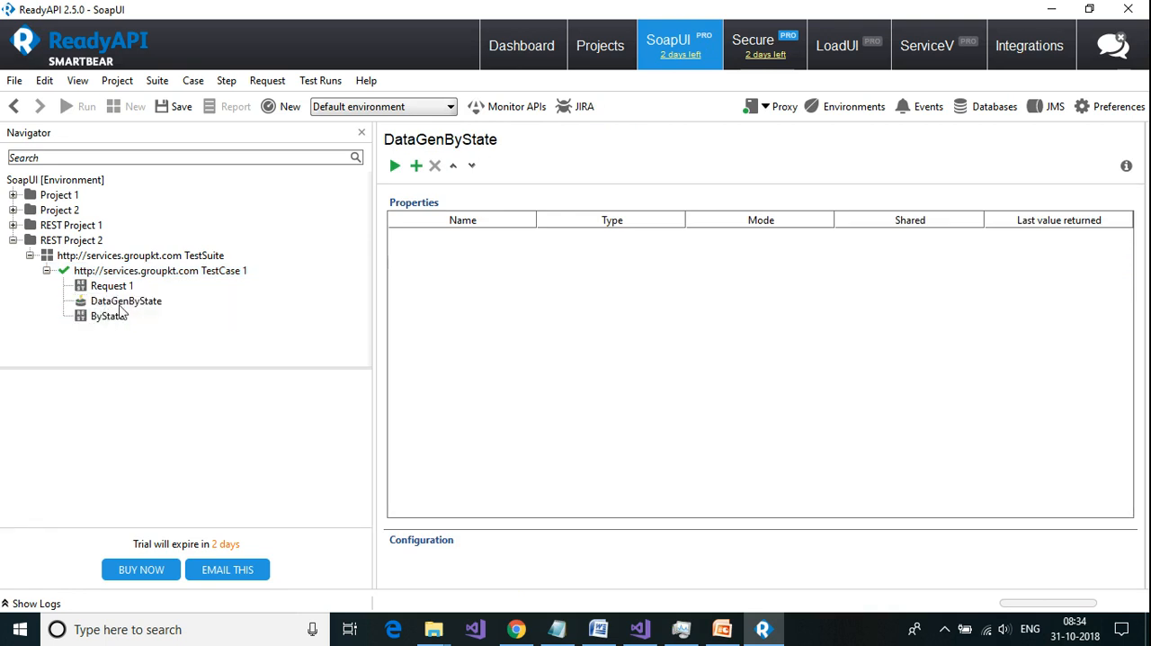
Step: Add a generated property named States of type List to DataGenByState and enlarge its Configuration area
left_click(127, 306)
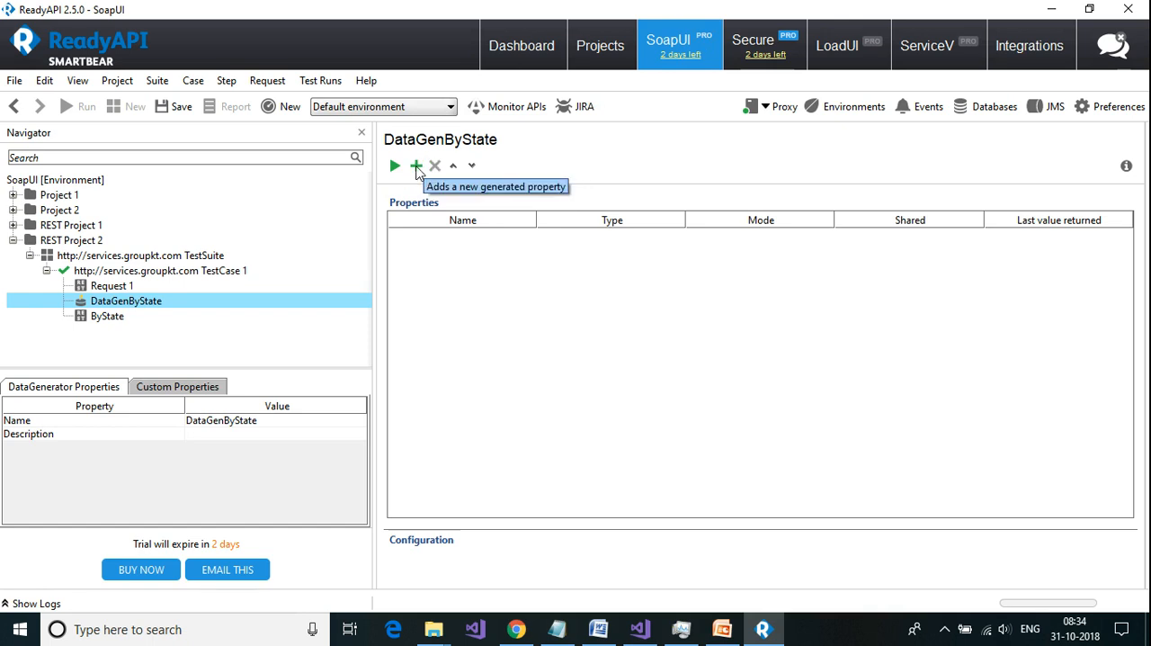
left_click(417, 167)
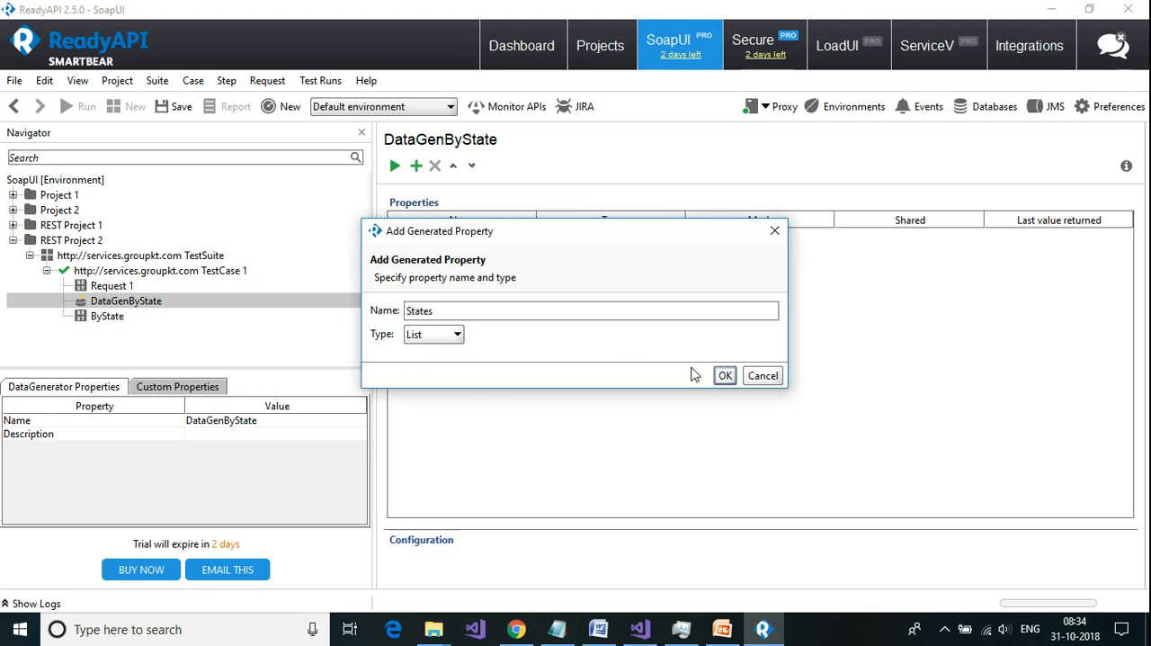
left_click(725, 376)
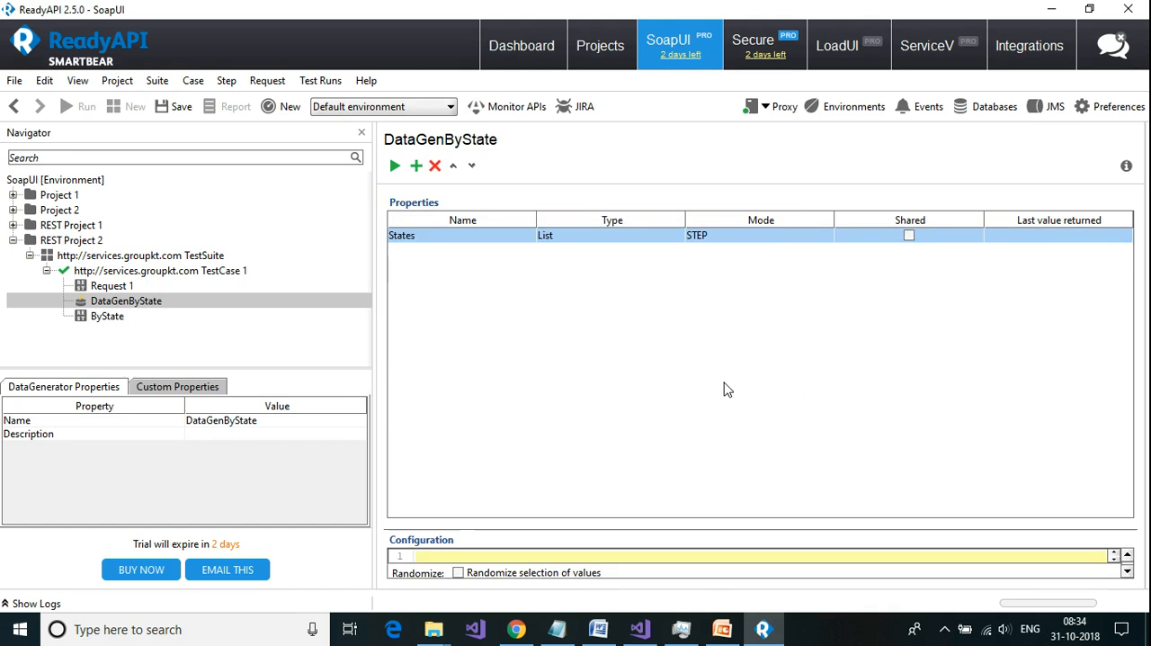
left_click_drag(720, 529, 718, 387)
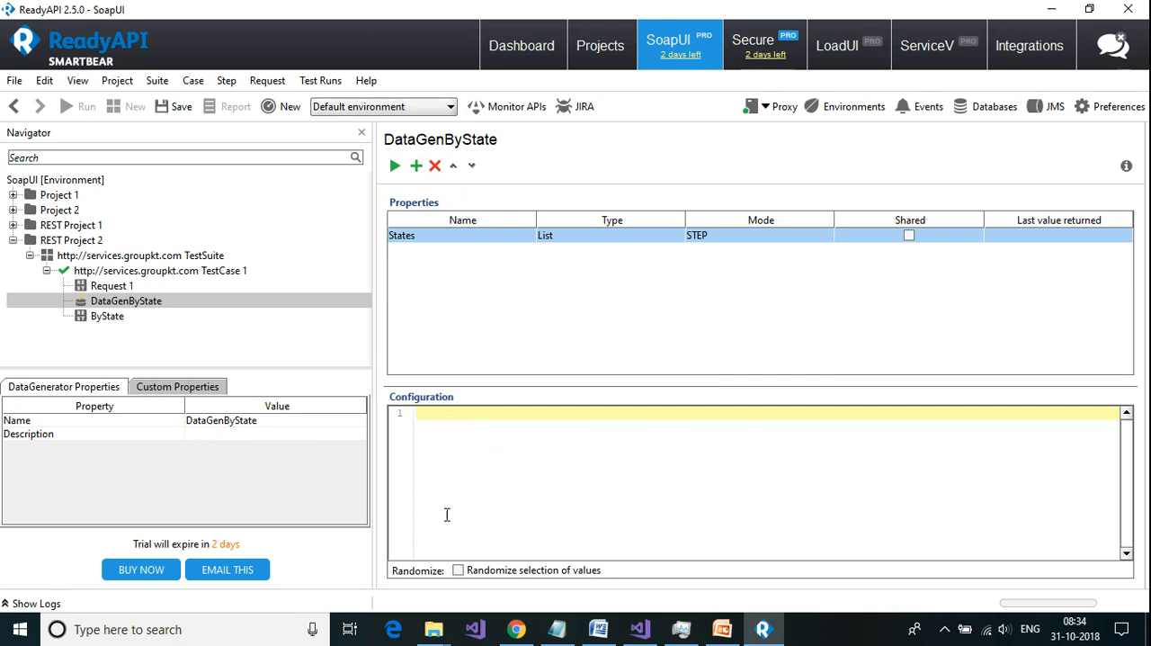
Step: Copy the entire XML response of Request 1 and paste it into a new Notepad document
left_click(130, 286)
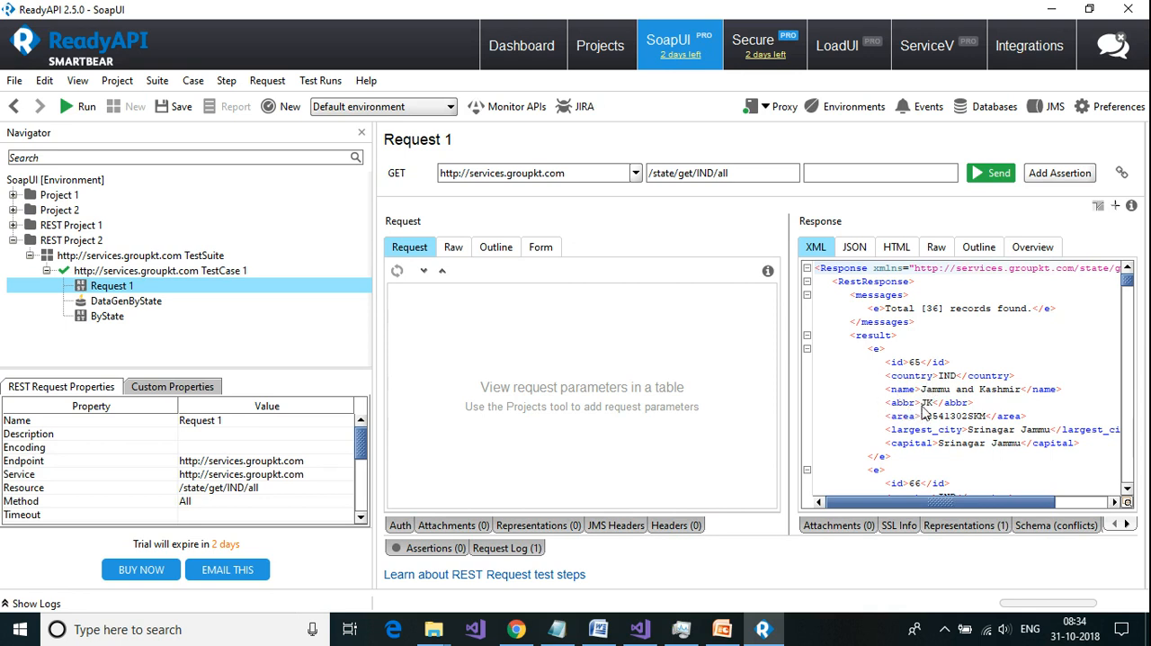
left_click(935, 349)
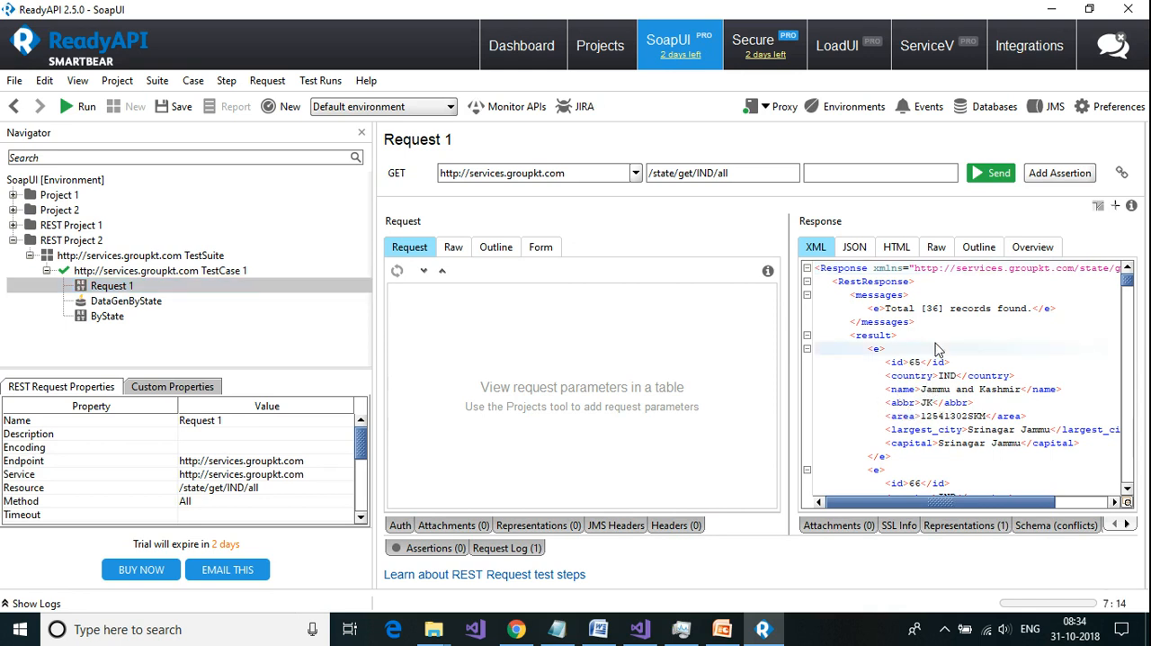
key("ctrl+a")
right_click(918, 365)
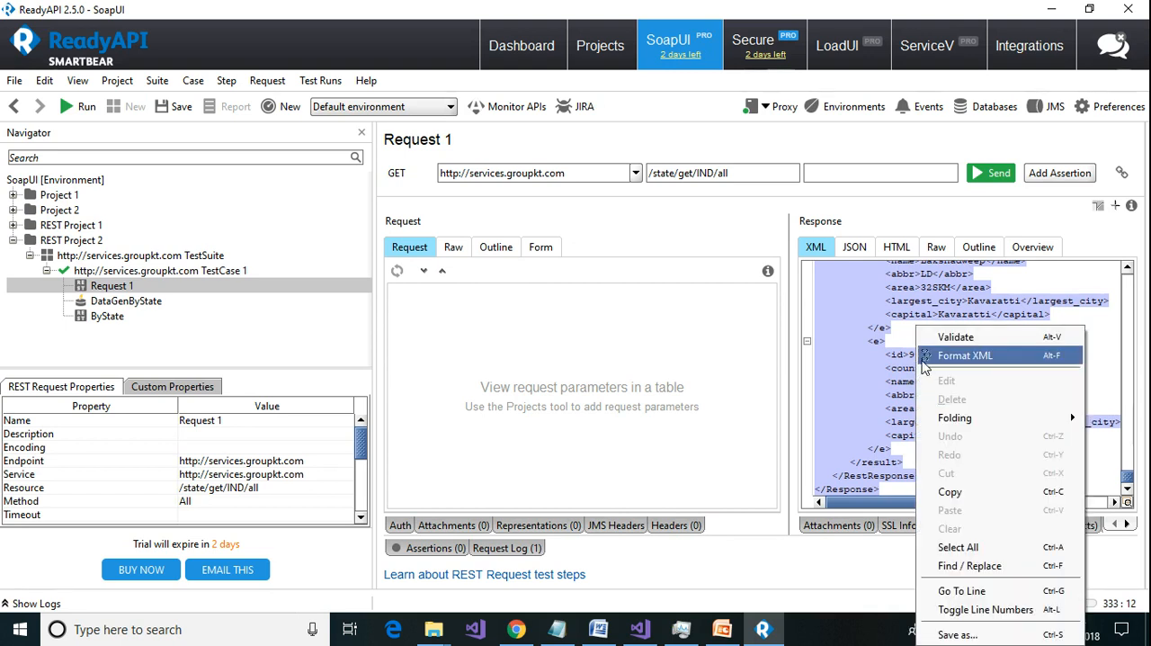
left_click(951, 492)
key("super+r")
type("notepad")
key("Return")
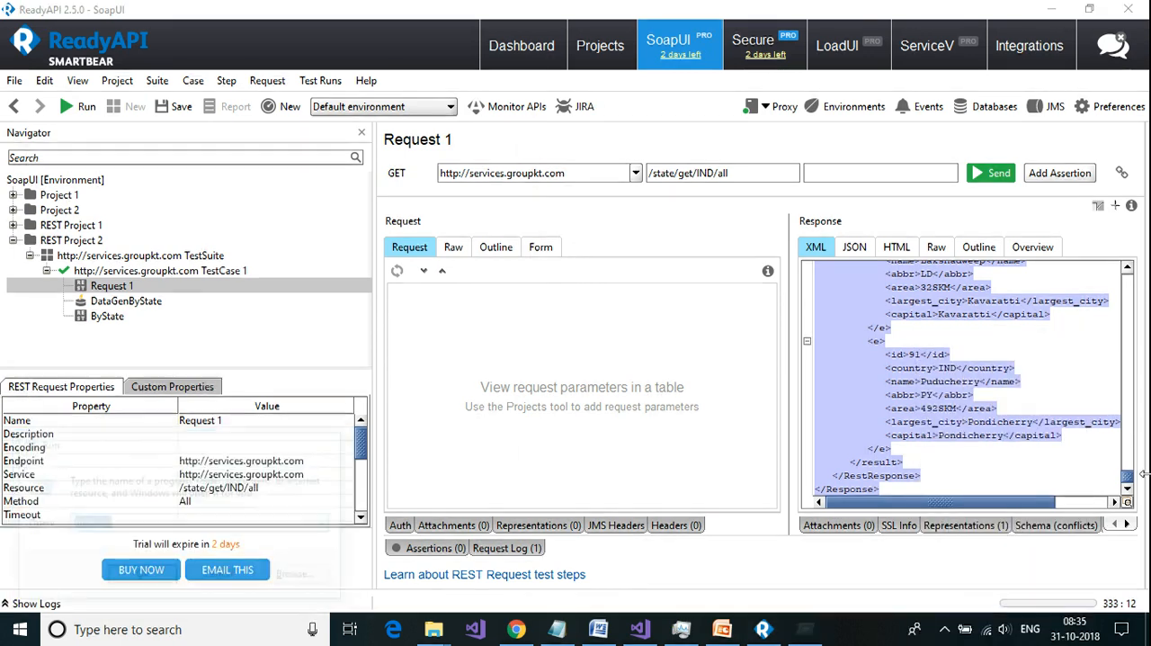
key("ctrl+v")
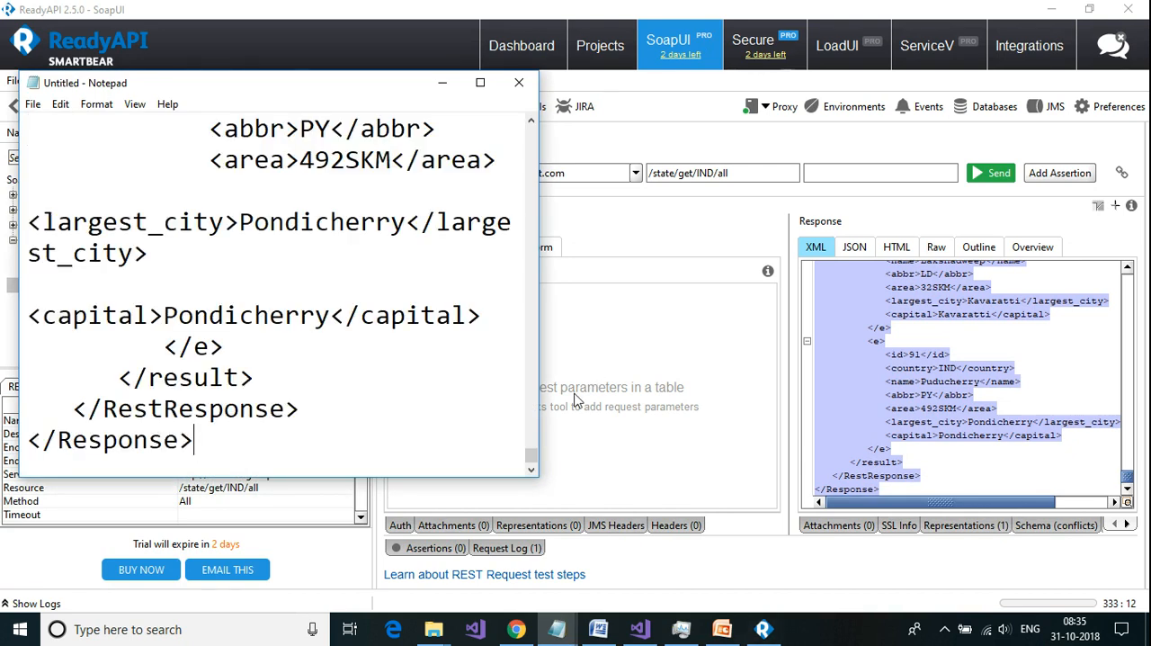
Step: Copy the Jammu and Kashmir abbreviation JK from Notepad and enter it as the first value of the States list in ReadyAPI
left_click_drag(536, 459, 555, 147)
scroll(536, 144, "up", 2)
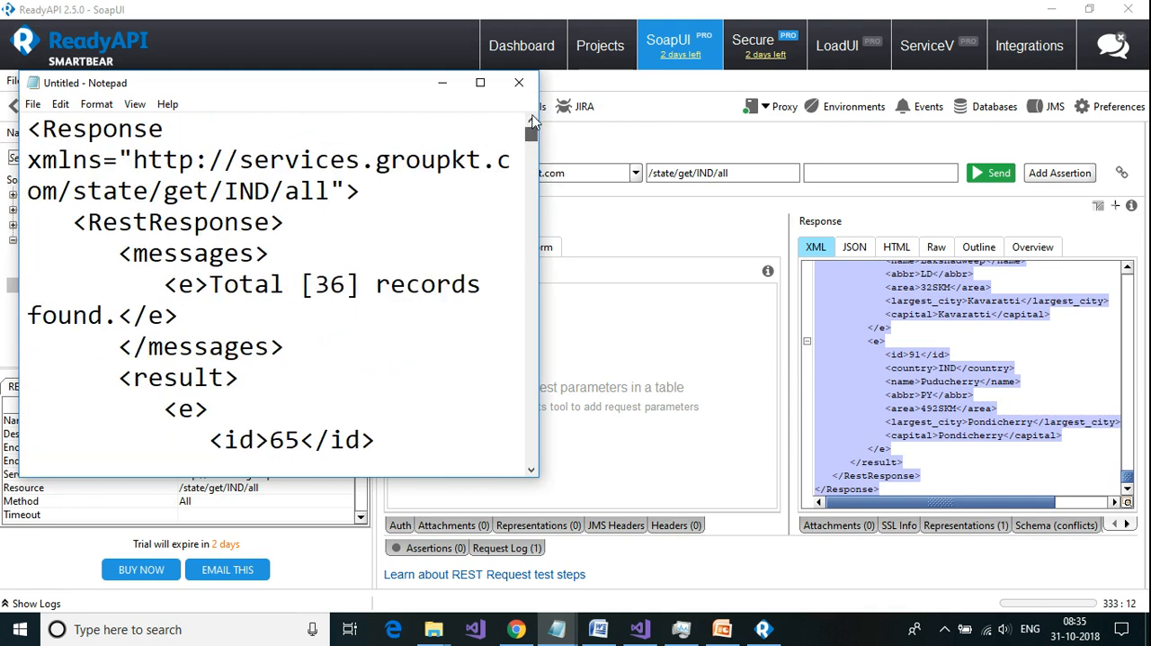
scroll(480, 235, "down", 5)
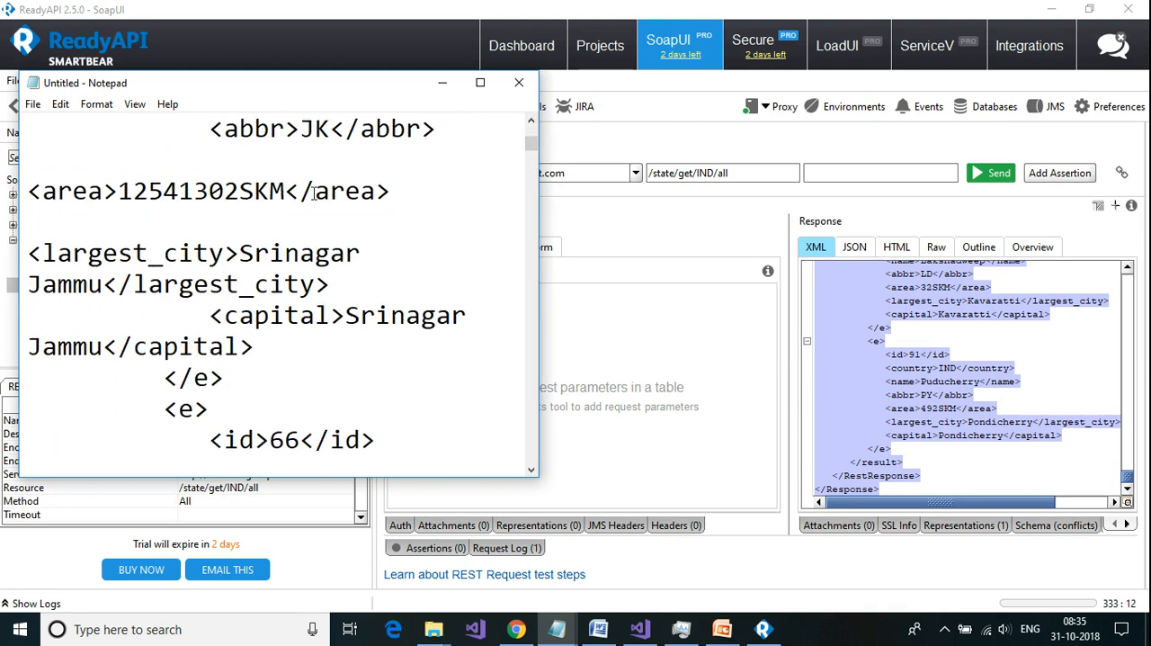
double_click(315, 129)
left_click(329, 129)
left_click(611, 250)
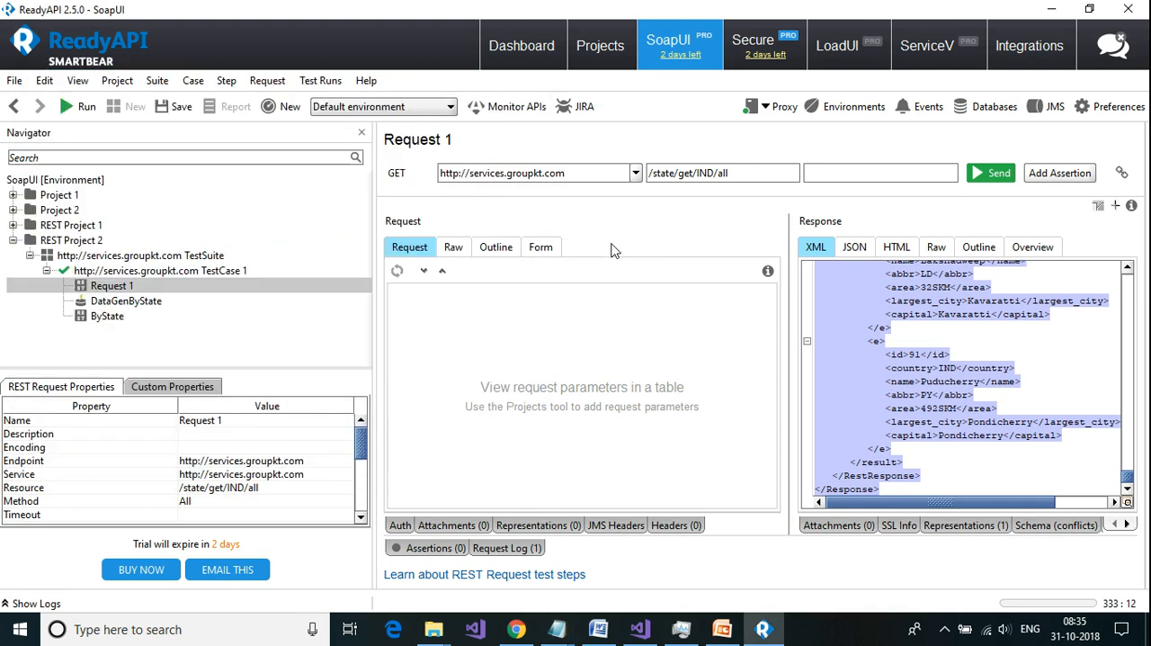
left_click(128, 306)
left_click(458, 416)
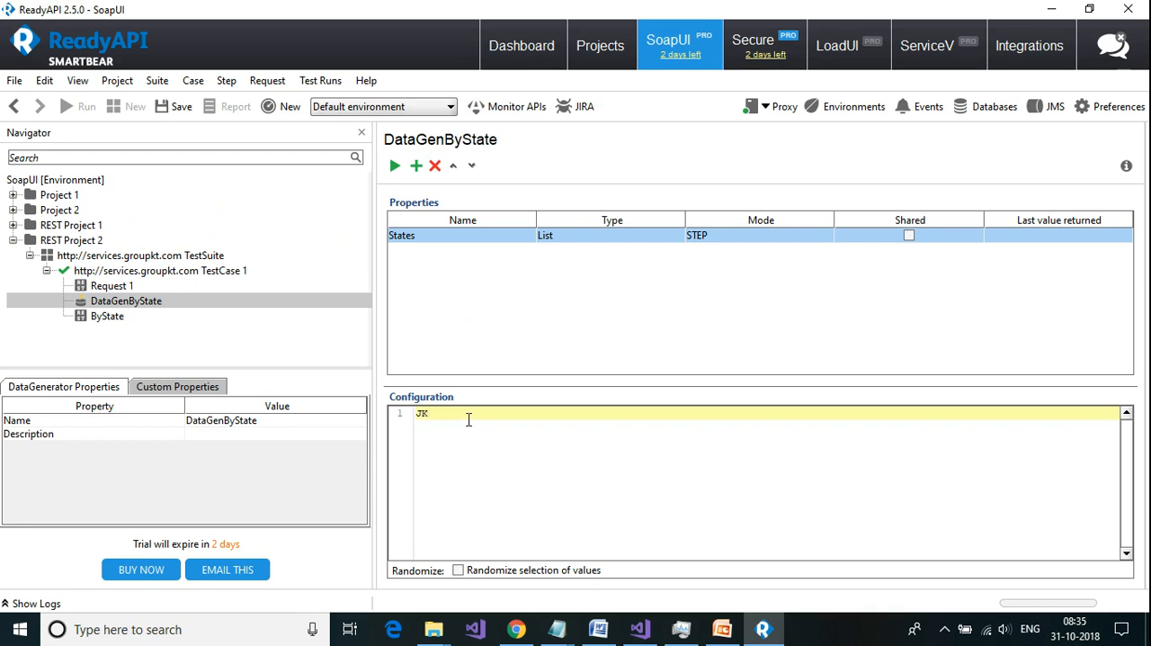
Step: Copy the Jharkhand abbreviation JH from Notepad into the second line of the States list configuration in ReadyAPI
key("alt+Tab")
scroll(303, 378, "down", 3)
double_click(307, 310)
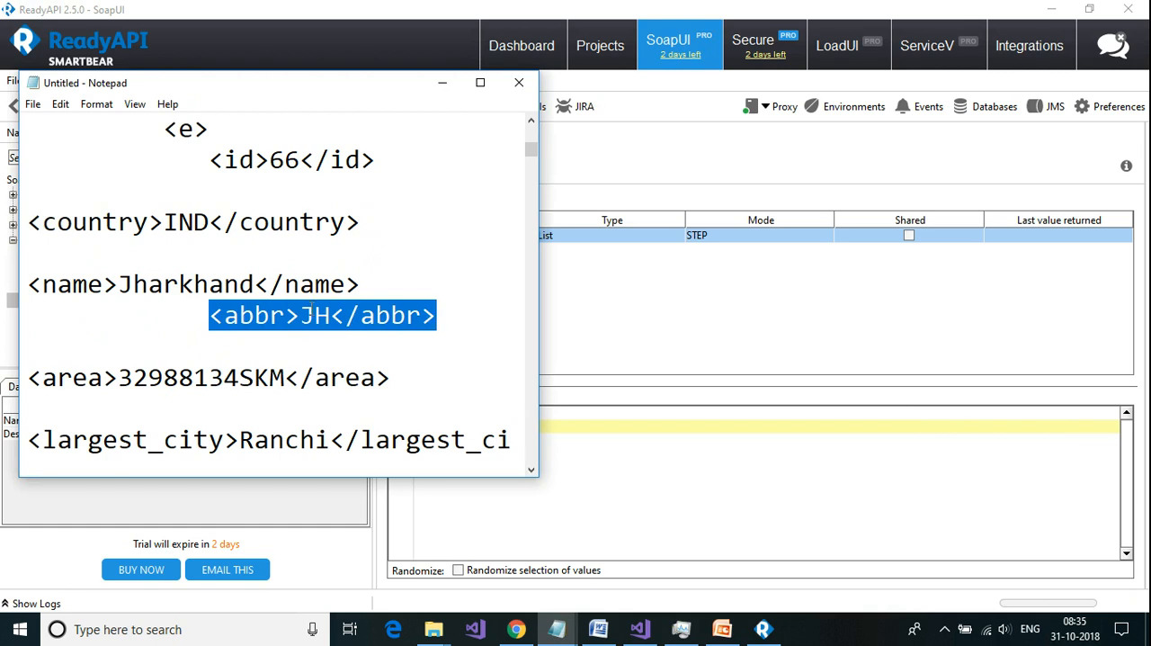
left_click(329, 314)
left_click_drag(331, 314, 305, 314)
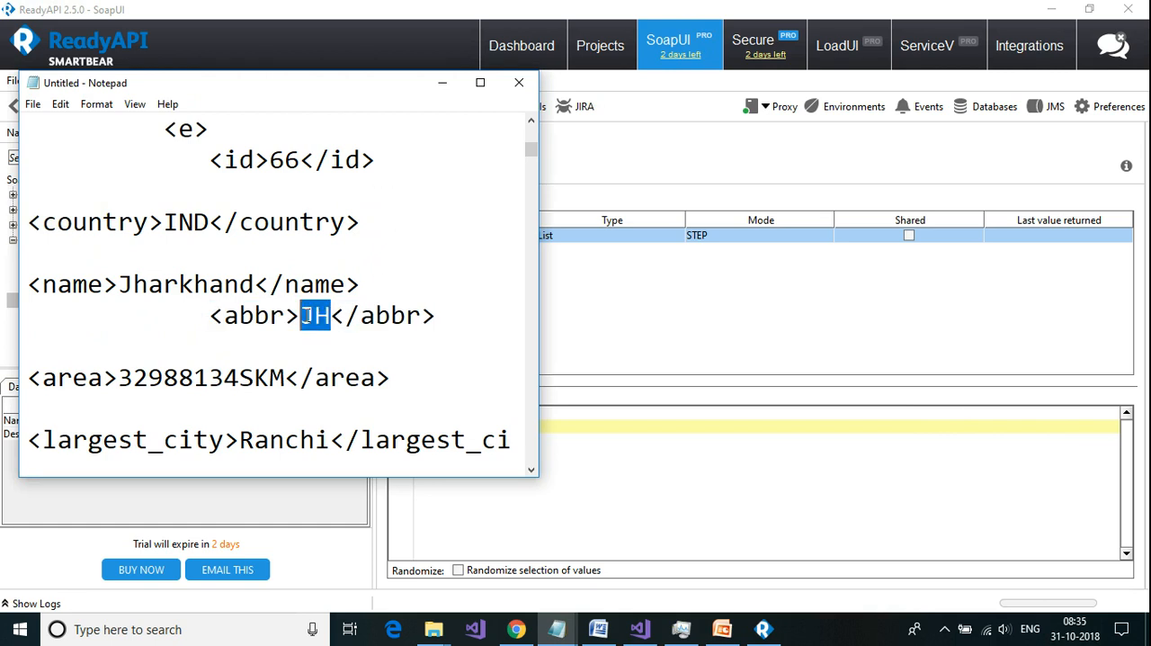
left_click(581, 416)
key("Return")
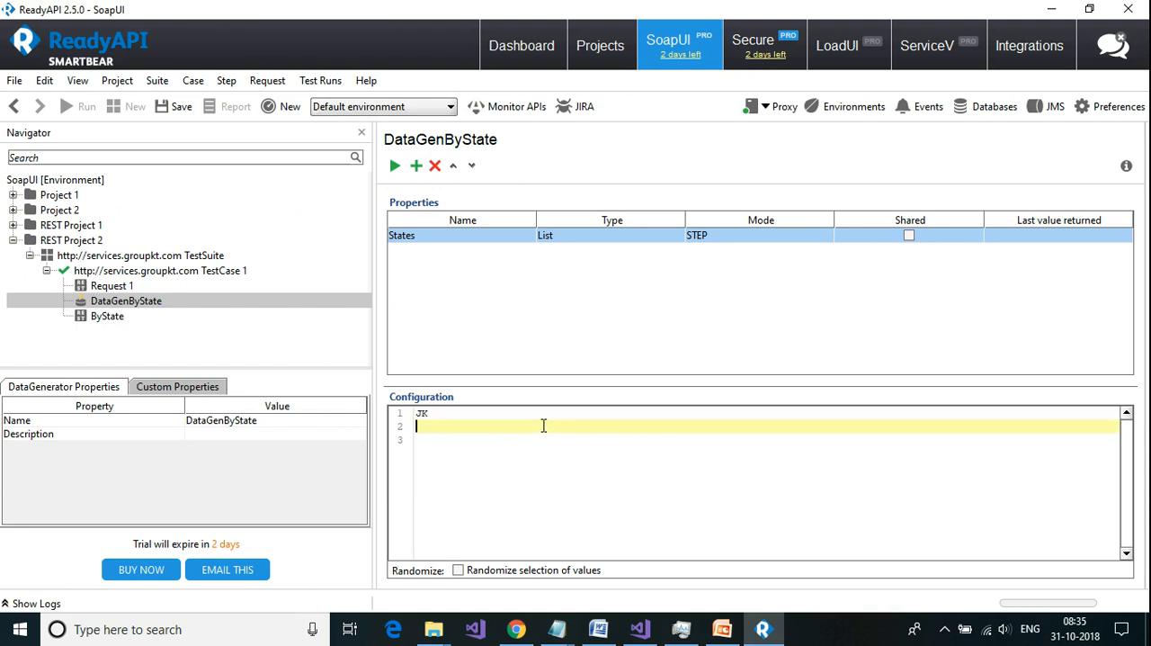
key("ctrl+v")
Step: Copy the Karnataka abbreviation KA from Notepad into the third line of the States list configuration in ReadyAPI
key("alt+Tab")
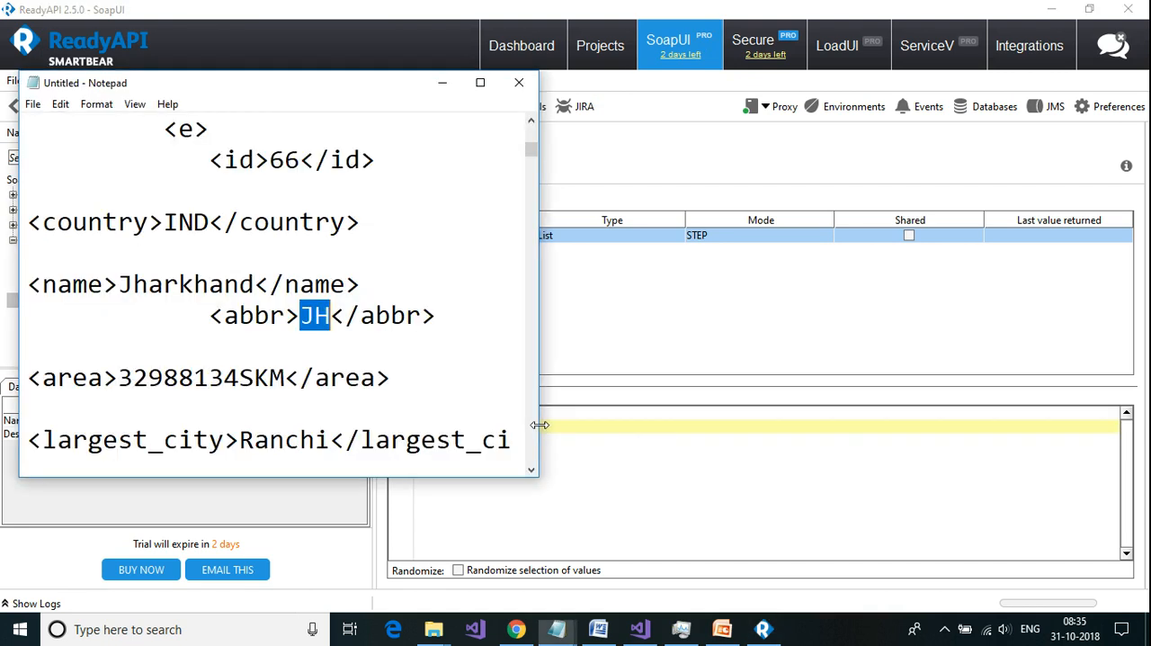
scroll(436, 383, "down", 3)
scroll(436, 383, "down", 1)
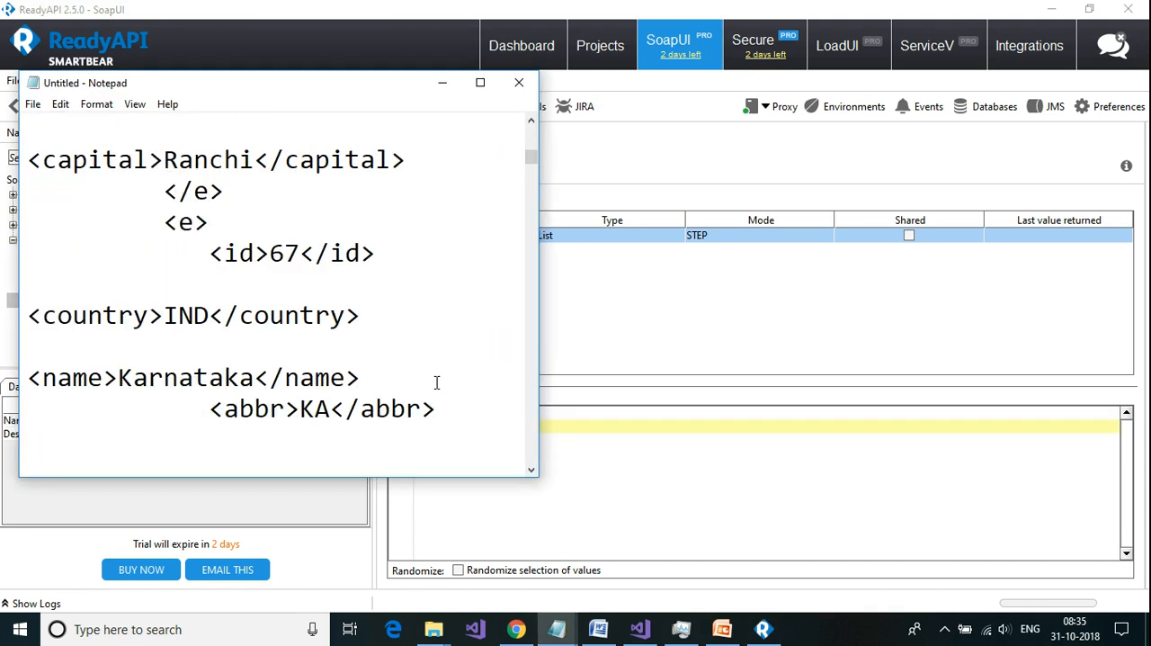
scroll(436, 383, "down", 1)
left_click_drag(331, 315, 303, 315)
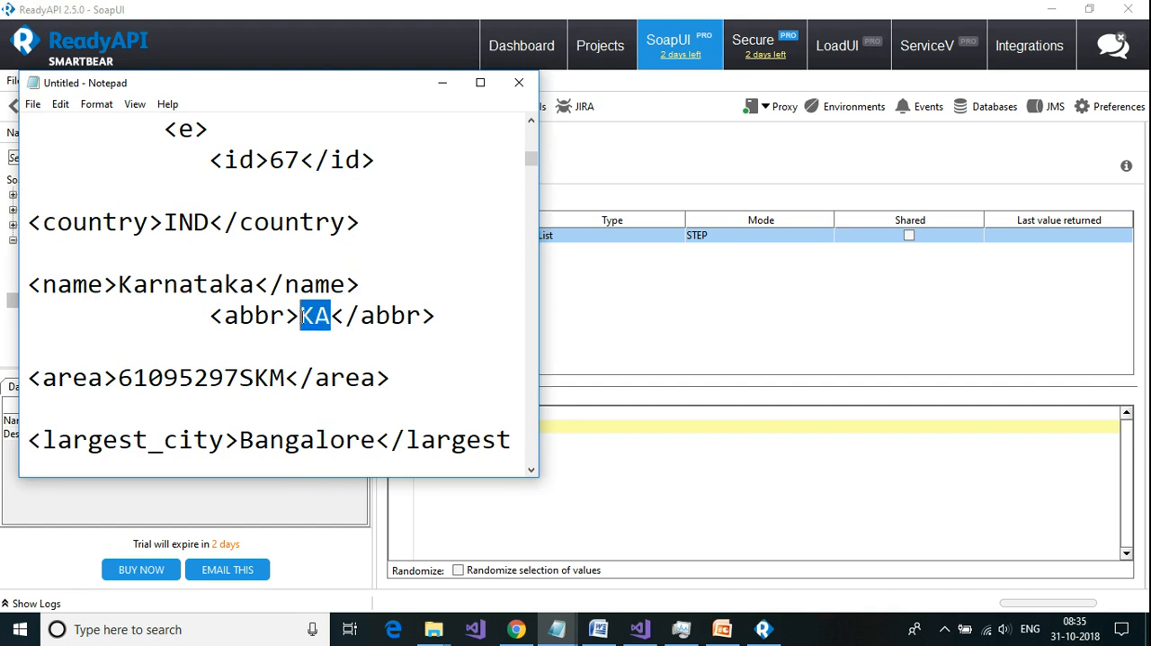
key("ctrl+c")
left_click(542, 441)
key("ctrl+v")
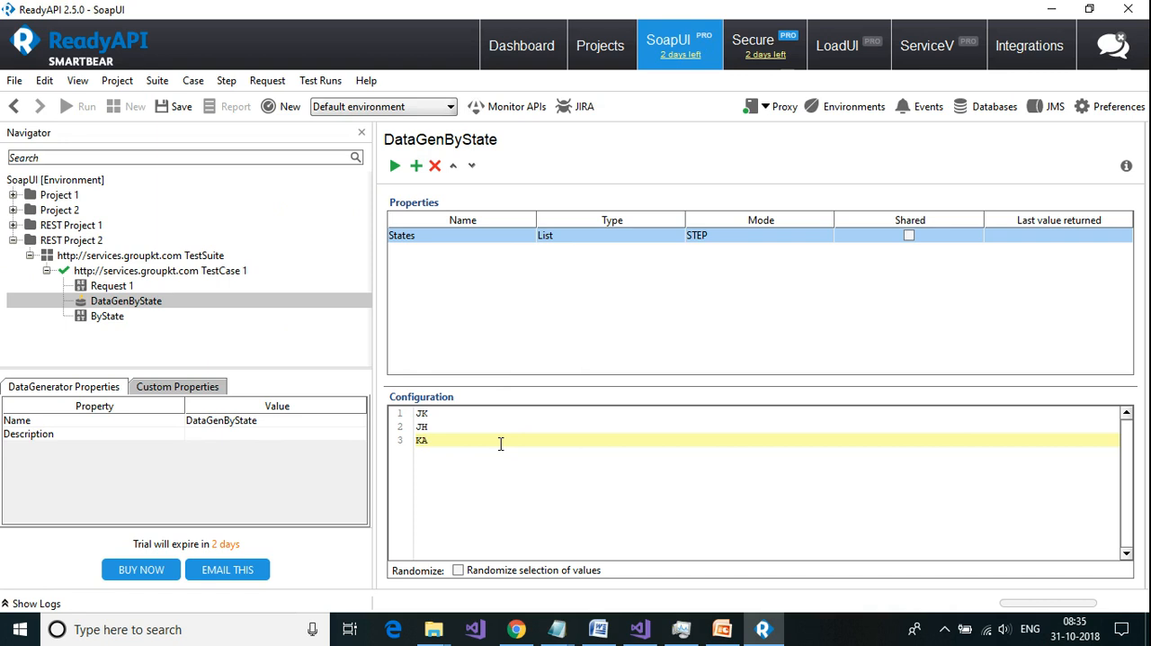
Step: Copy the Kerala abbreviation KL from Notepad into the fourth line of the States list configuration in ReadyAPI
key("alt+Tab")
scroll(390, 392, "down", 4)
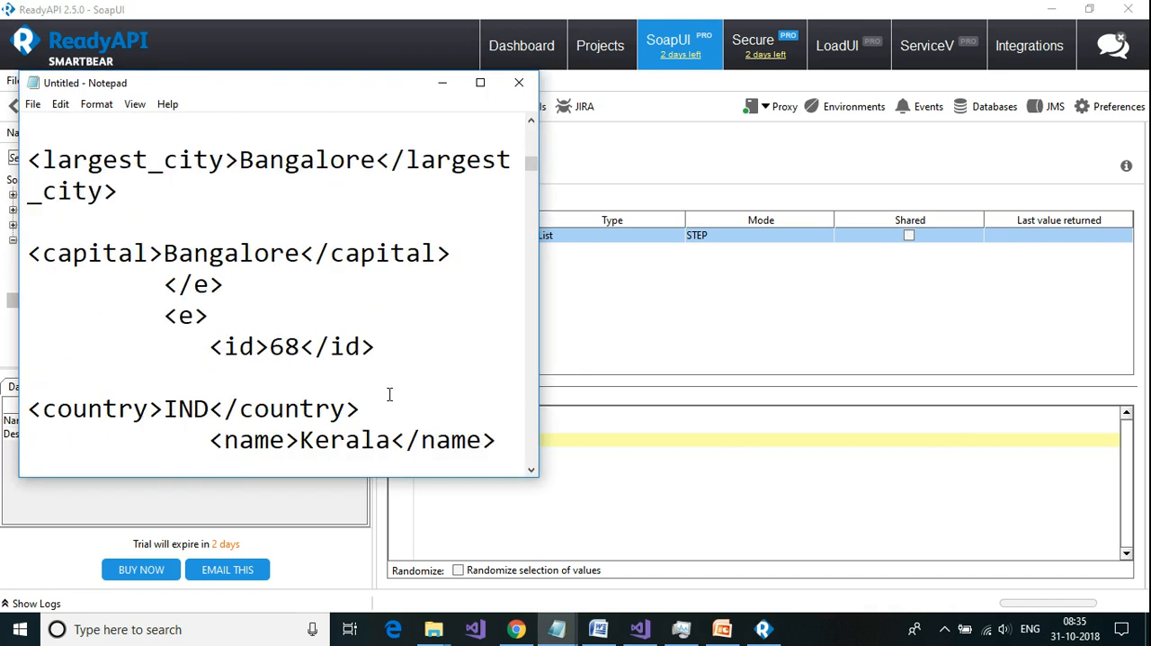
scroll(389, 394, "down", 2)
left_click_drag(332, 288, 306, 286)
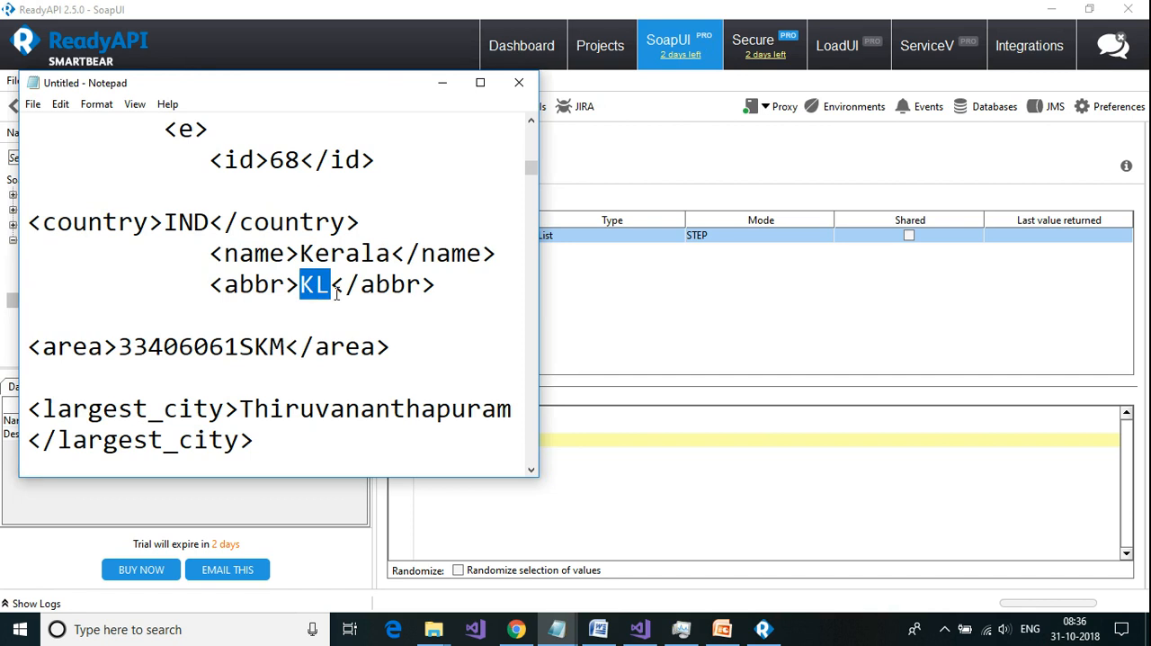
left_click(565, 441)
key("Return")
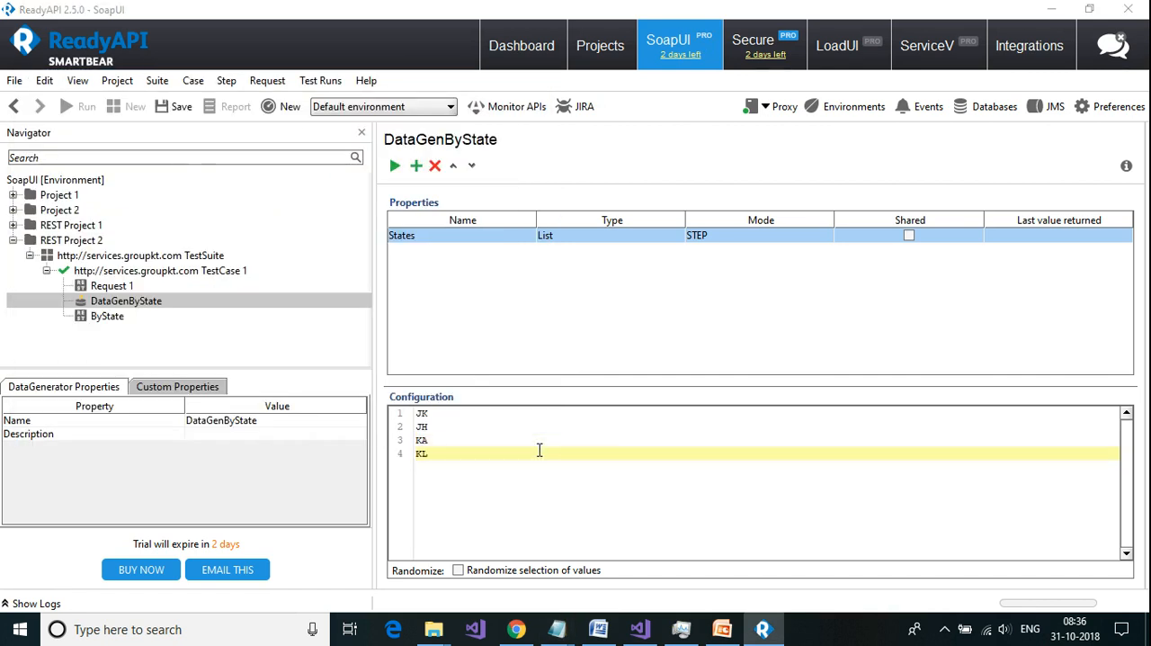
Step: Copy the Madhya Pradesh abbreviation MP from Notepad into the fifth line of the States list configuration in ReadyAPI
key("alt+Tab")
scroll(386, 390, "down", 4)
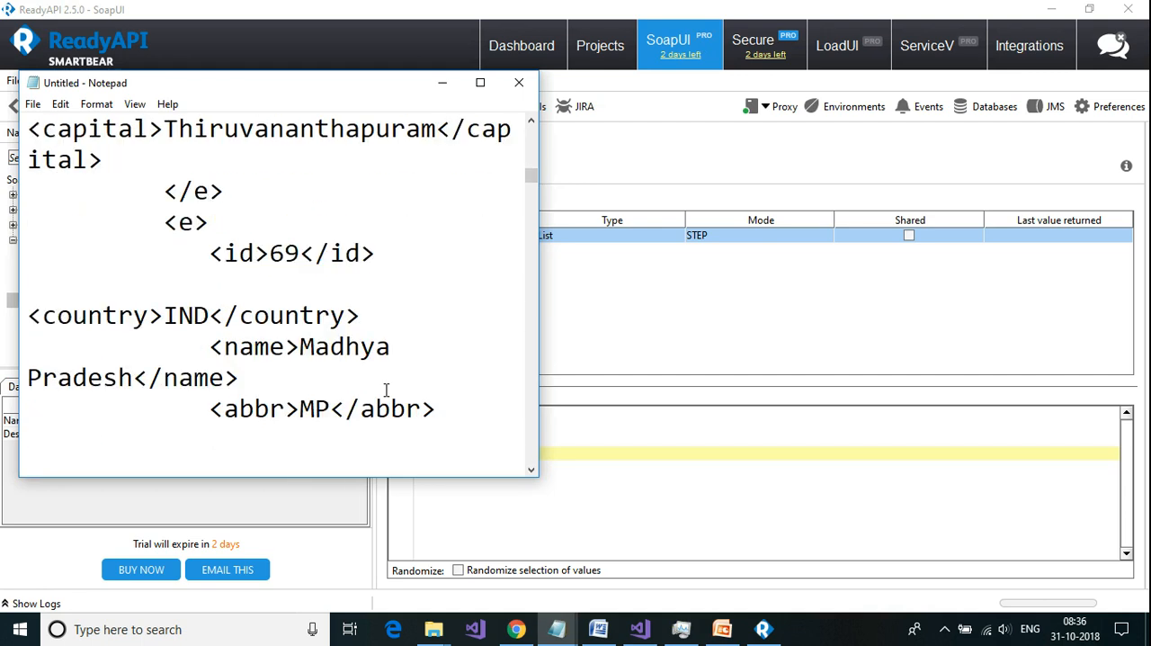
scroll(386, 390, "down", 1)
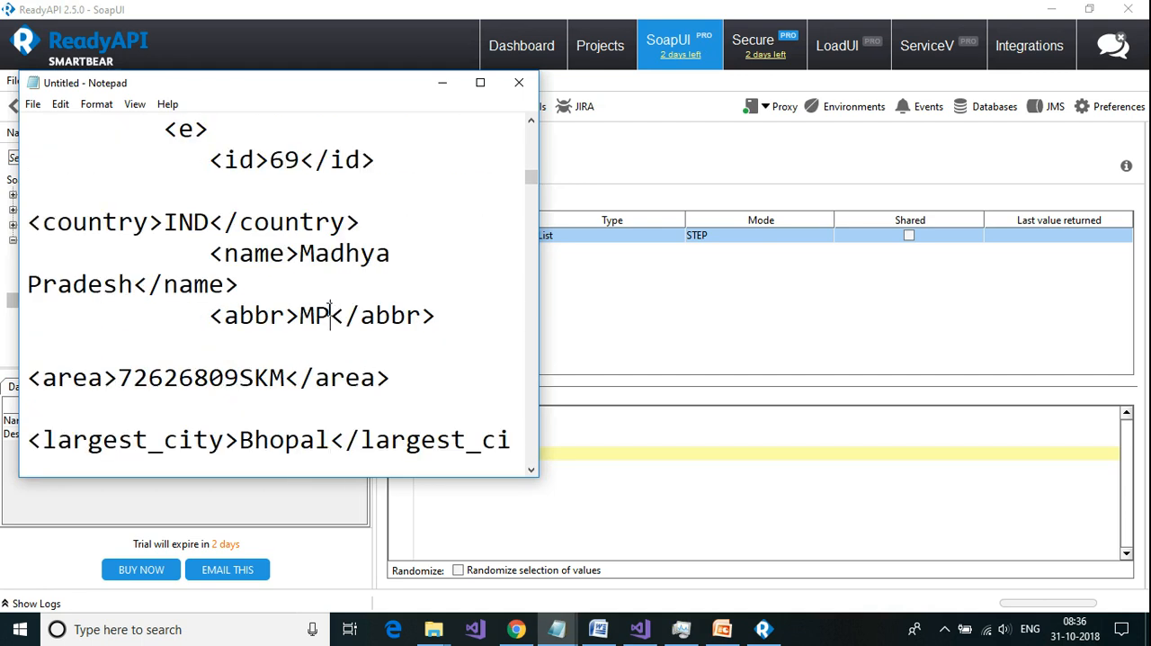
left_click_drag(329, 315, 302, 314)
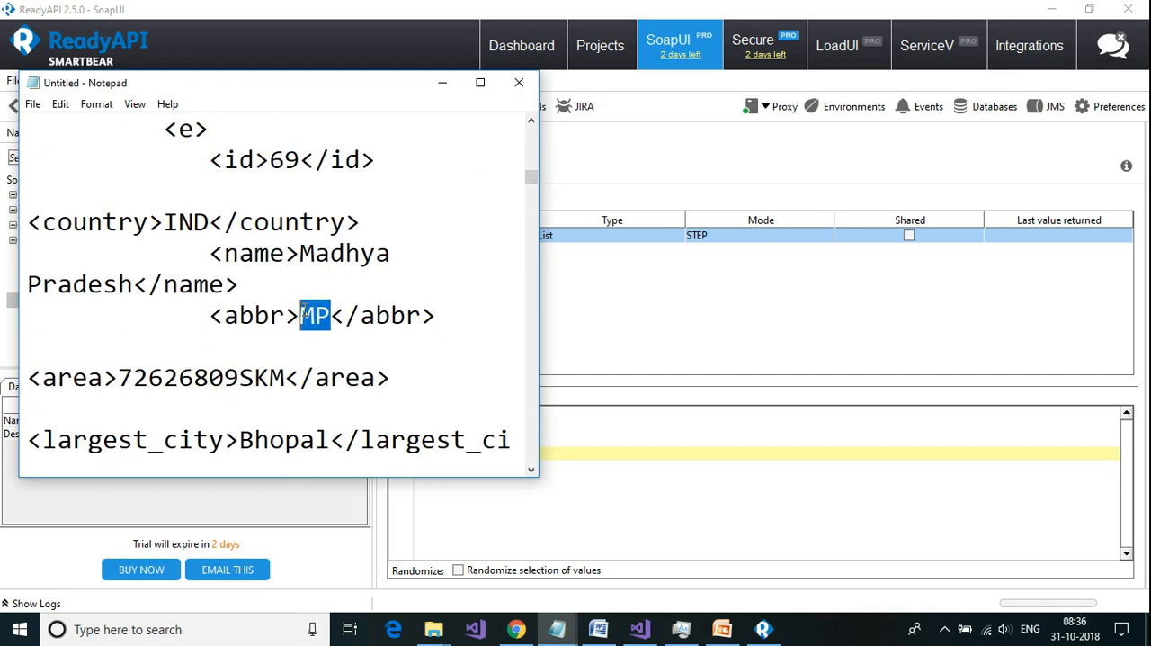
left_click(596, 482)
key("Return")
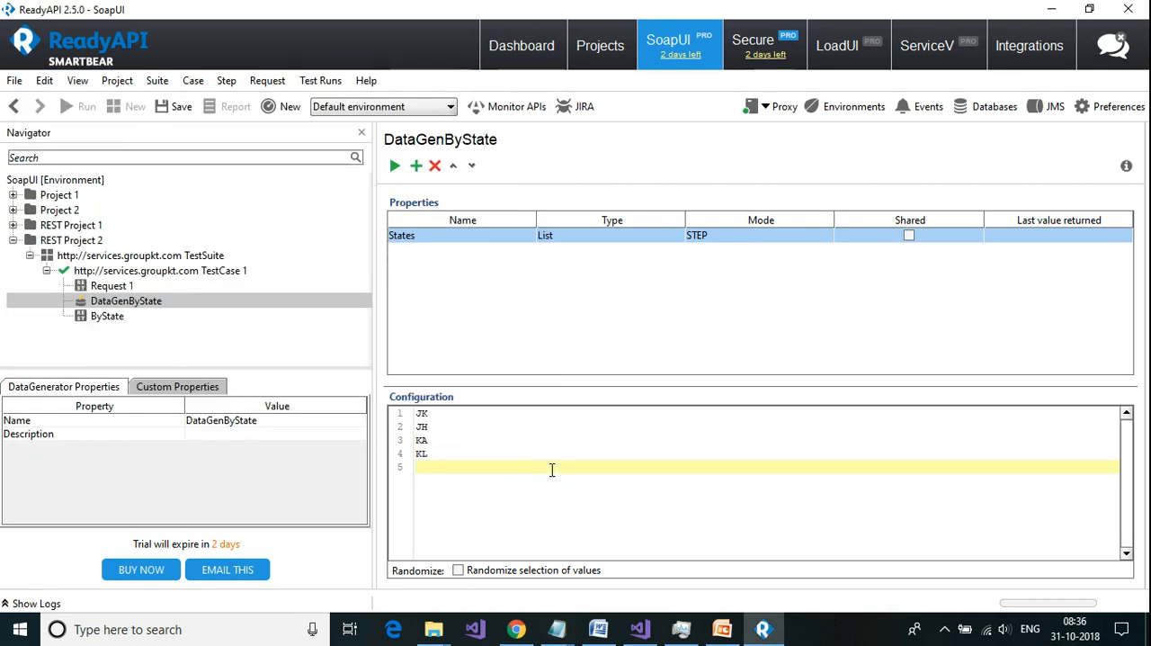
Step: Copy the Maharashtra abbreviation MH from Notepad into the sixth line of the States list configuration in ReadyAPI
key("alt+Tab")
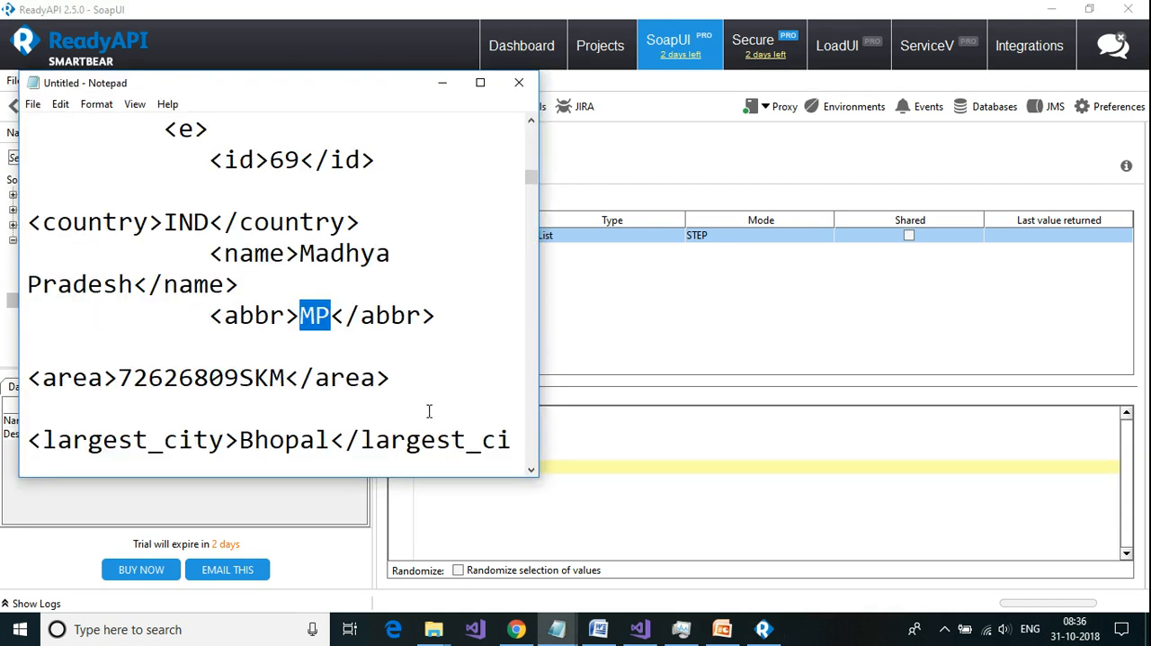
scroll(405, 371, "down", 4)
scroll(405, 371, "down", 2)
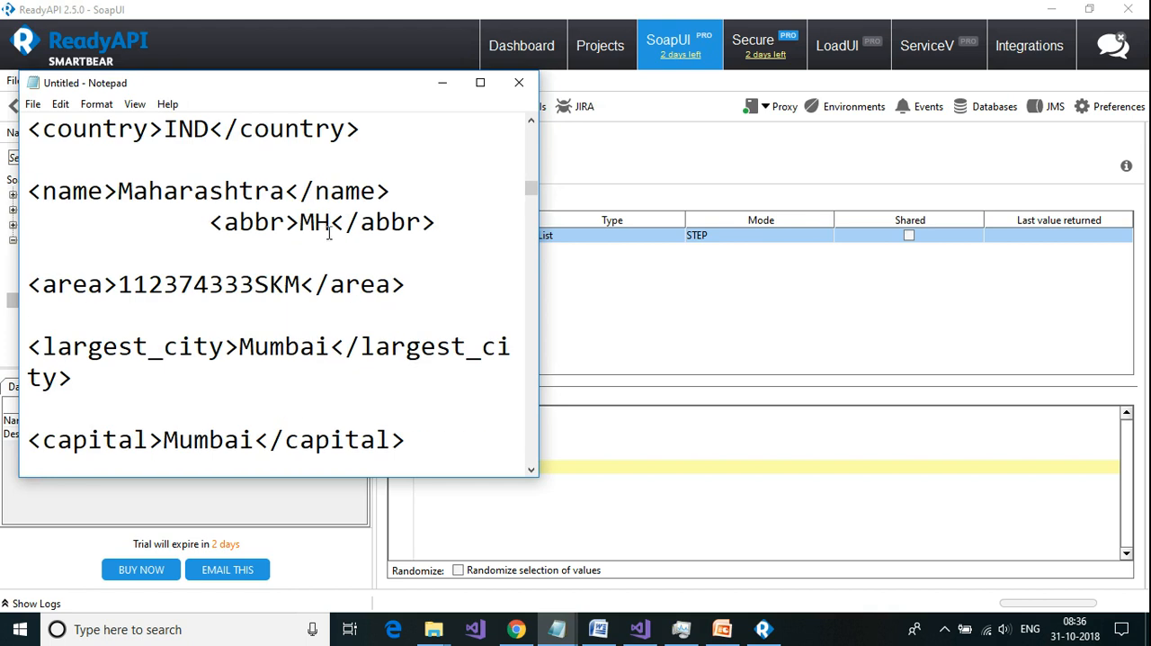
left_click_drag(331, 221, 300, 221)
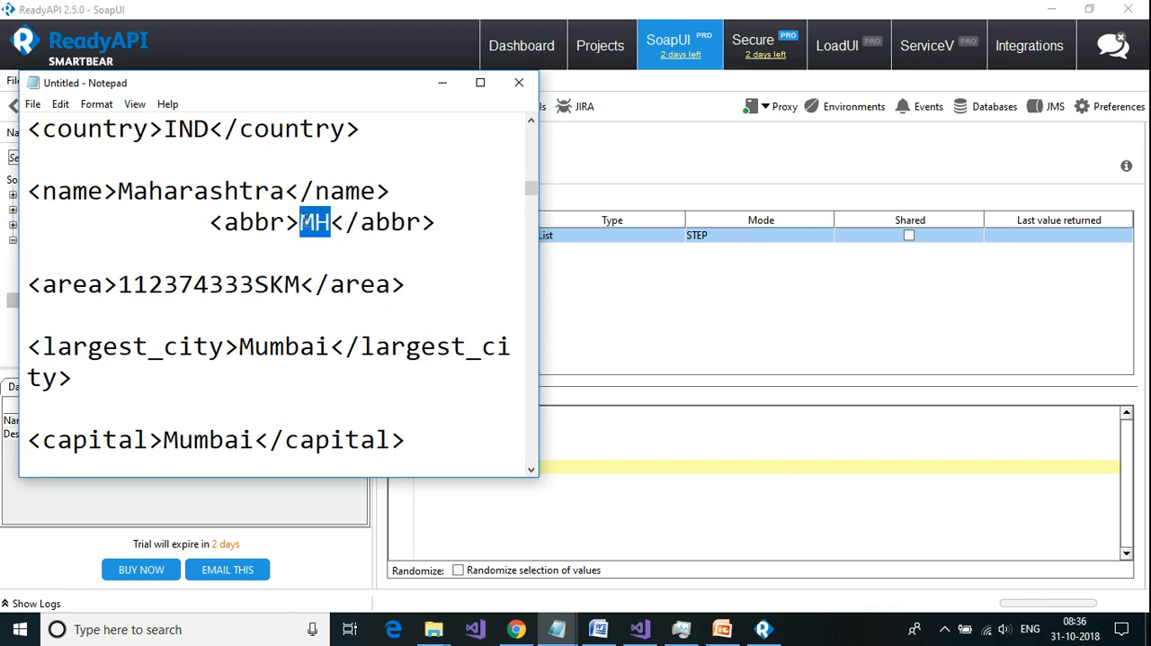
key("alt+Tab")
key("Return")
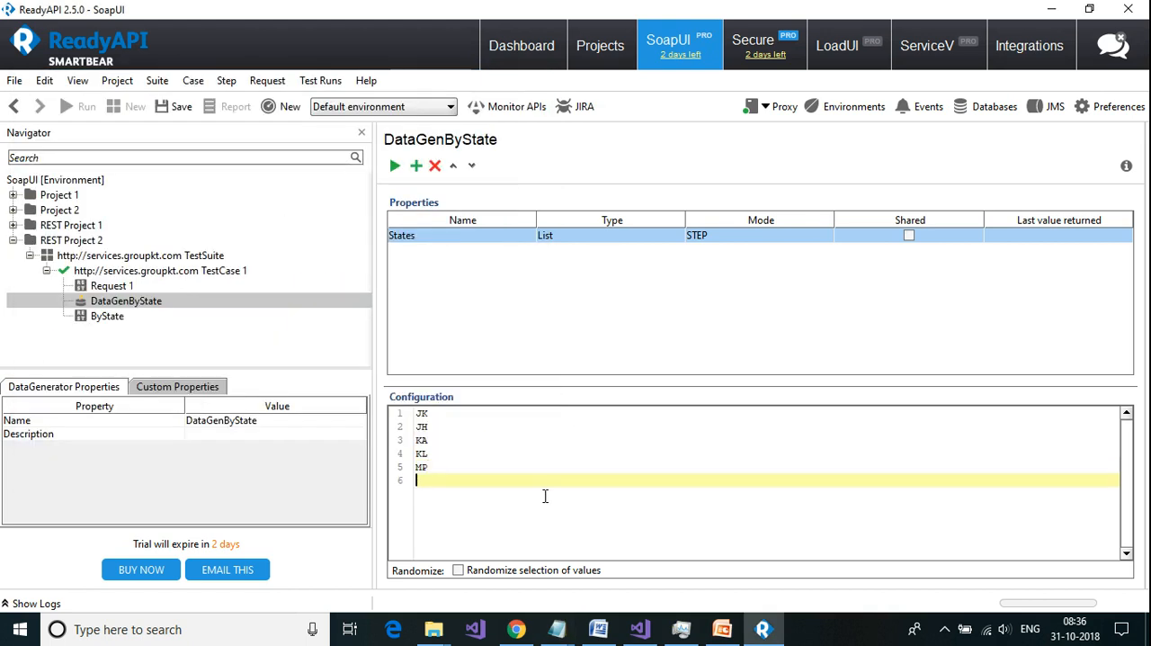
key("ctrl+v")
Step: Enable randomized selection of values for the States list and close the Notepad document holding the copied XML response
left_click(458, 571)
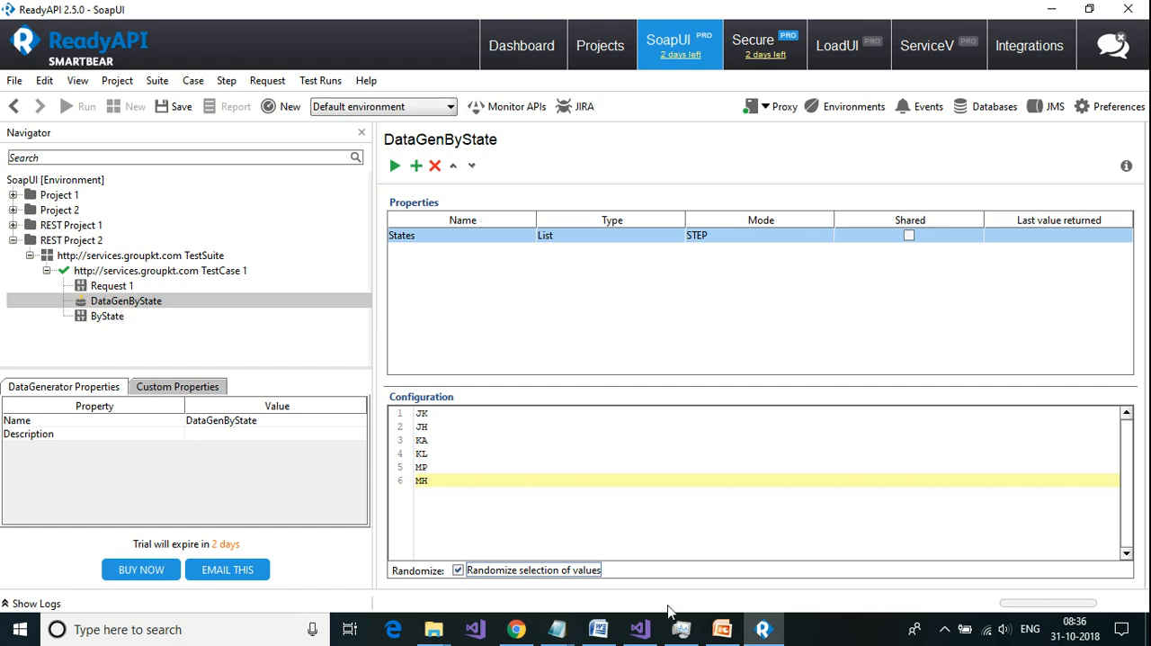
mouse_move(559, 629)
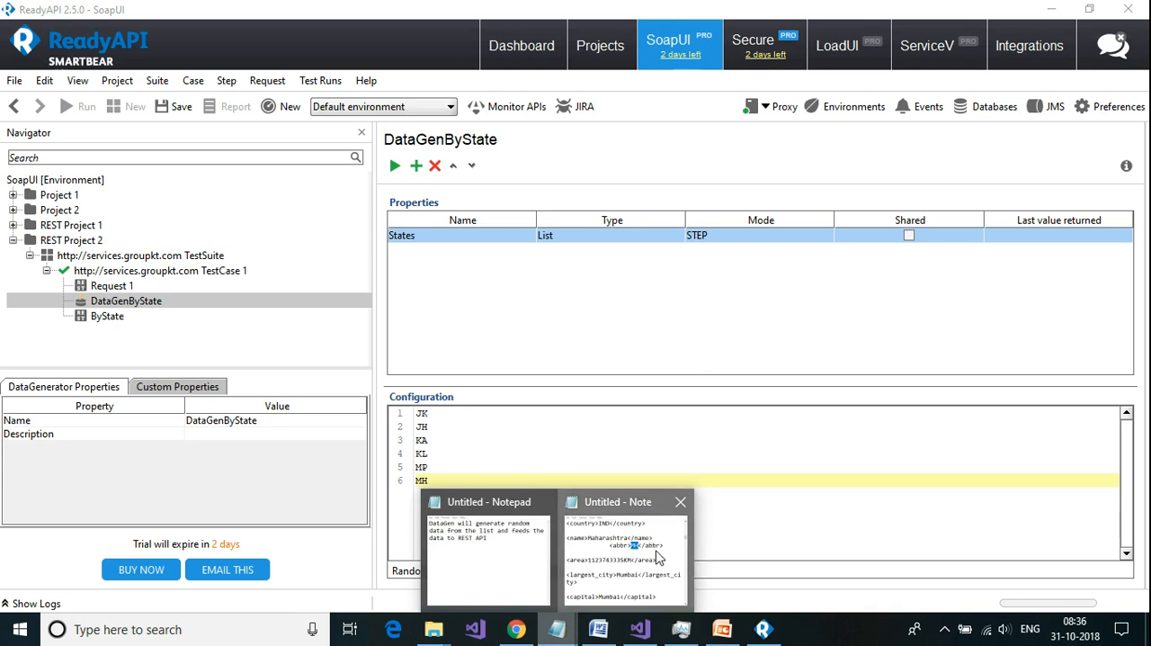
left_click(657, 558)
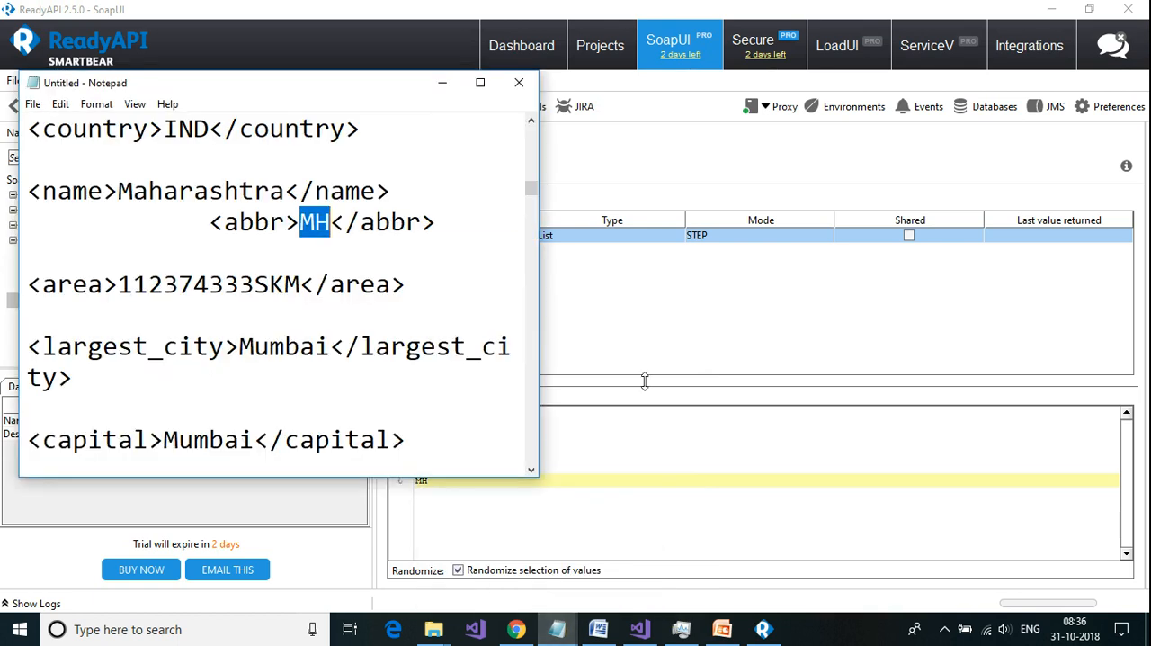
left_click(520, 83)
left_click(612, 319)
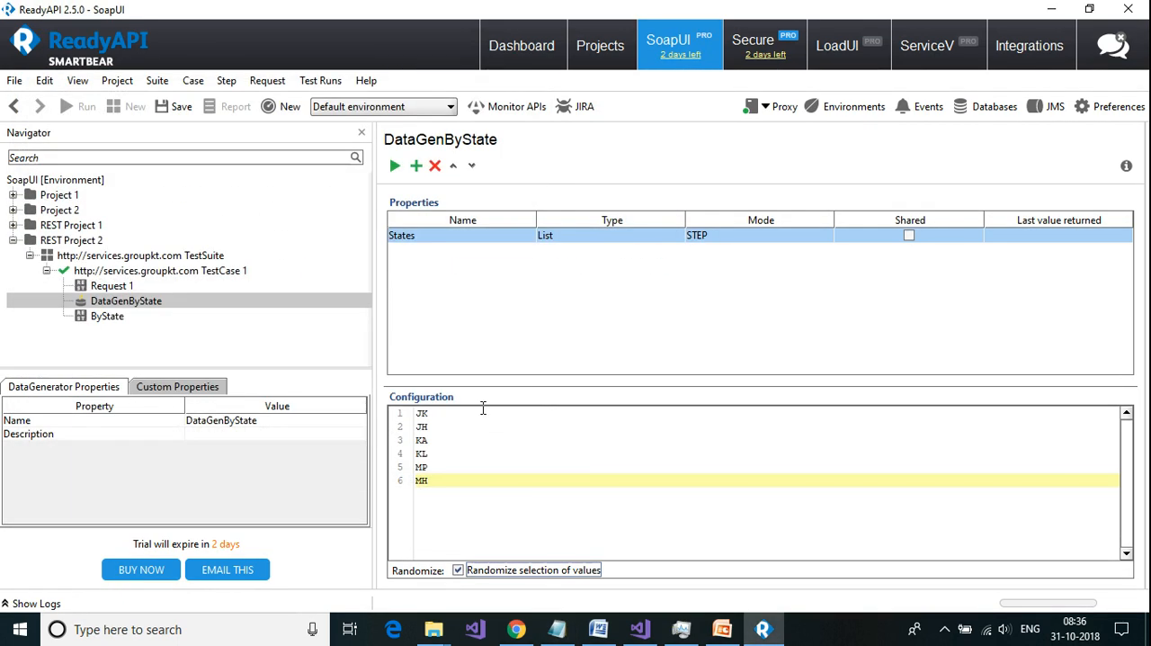
Step: Run the DataGenByState generator four times to check the random state codes it returns for States
left_click(394, 166)
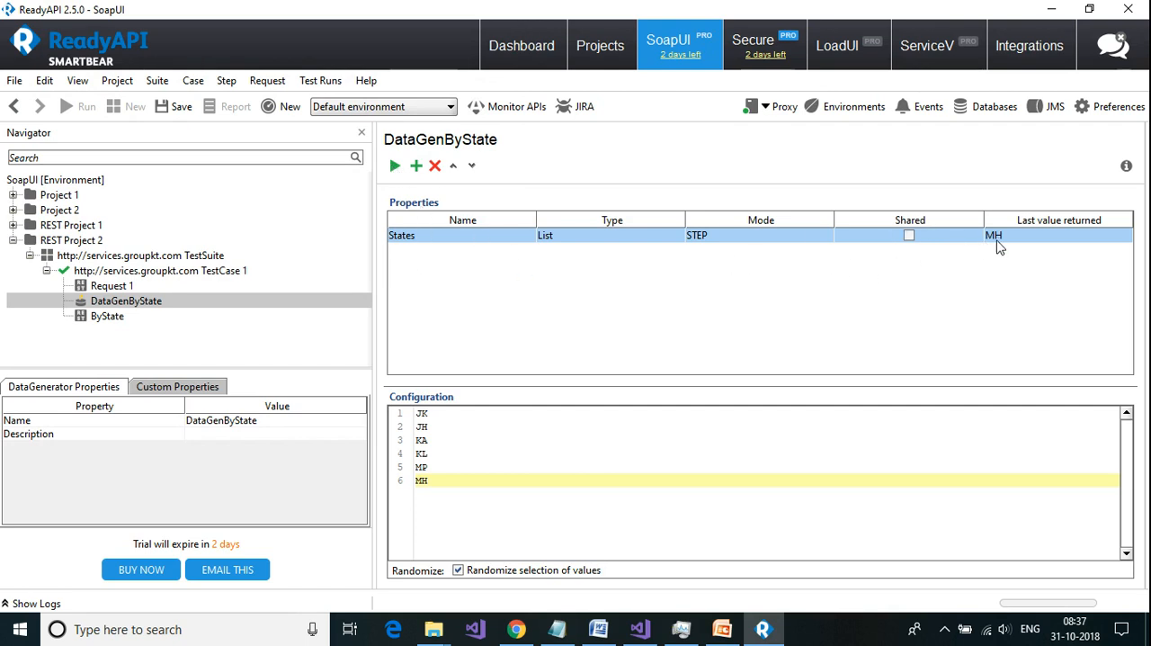
left_click(398, 169)
left_click(396, 167)
left_click(396, 167)
Step: Replace the statecode value in the ByState request form with the States property of the DataGenByState test step
left_click(107, 316)
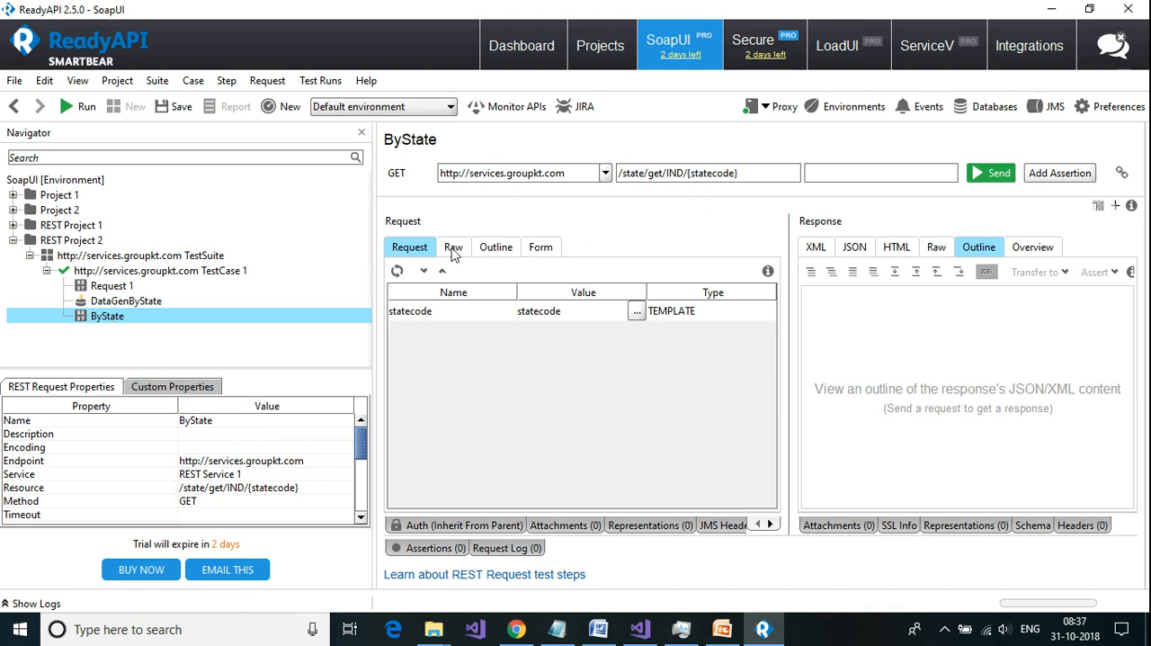
left_click(539, 246)
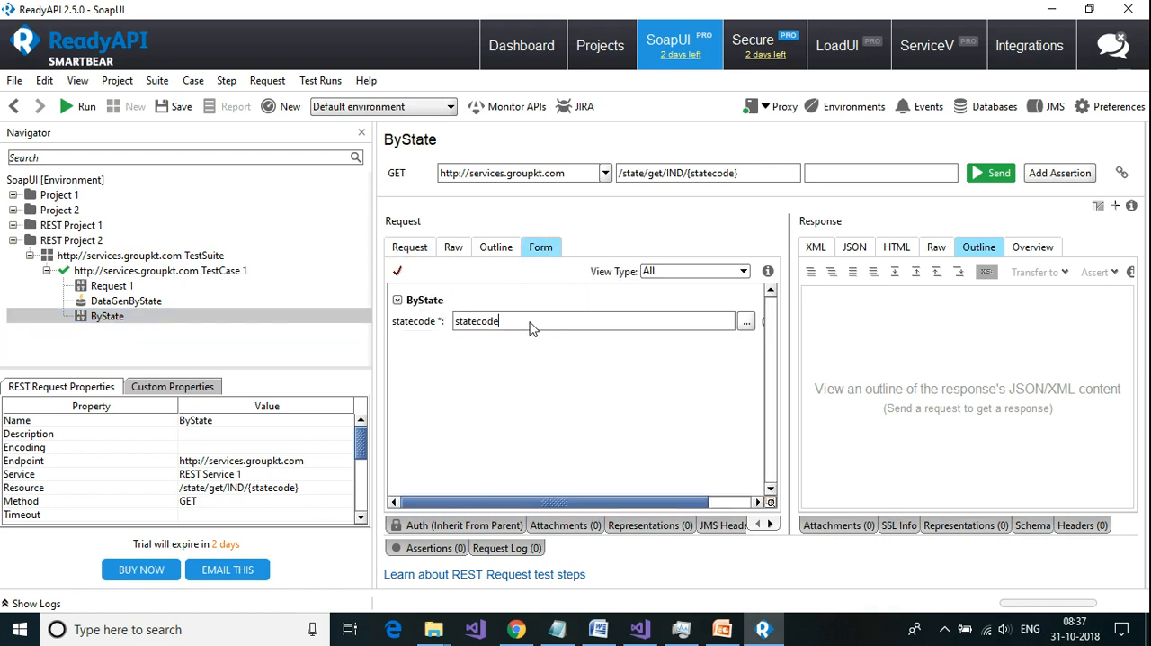
key("BackSpace")
key("BackSpace")
key("BackSpace")
key("BackSpace")
key("BackSpace")
key("BackSpace")
key("BackSpace")
key("BackSpace")
key("BackSpace")
right_click(481, 325)
left_click(520, 333)
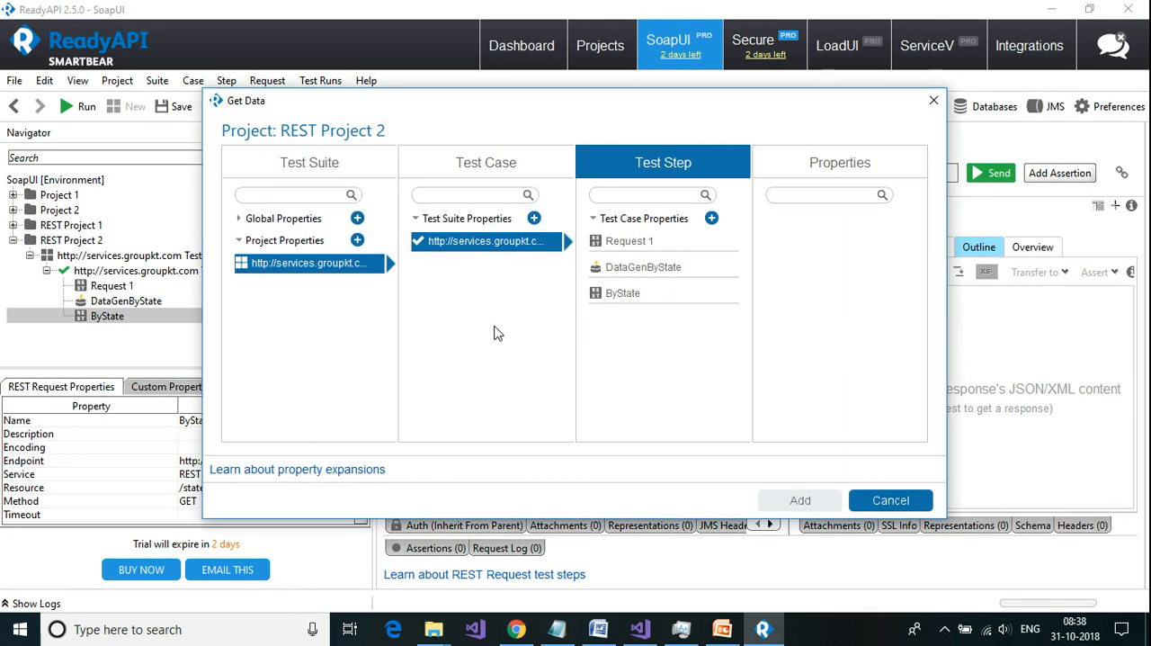
left_click(659, 277)
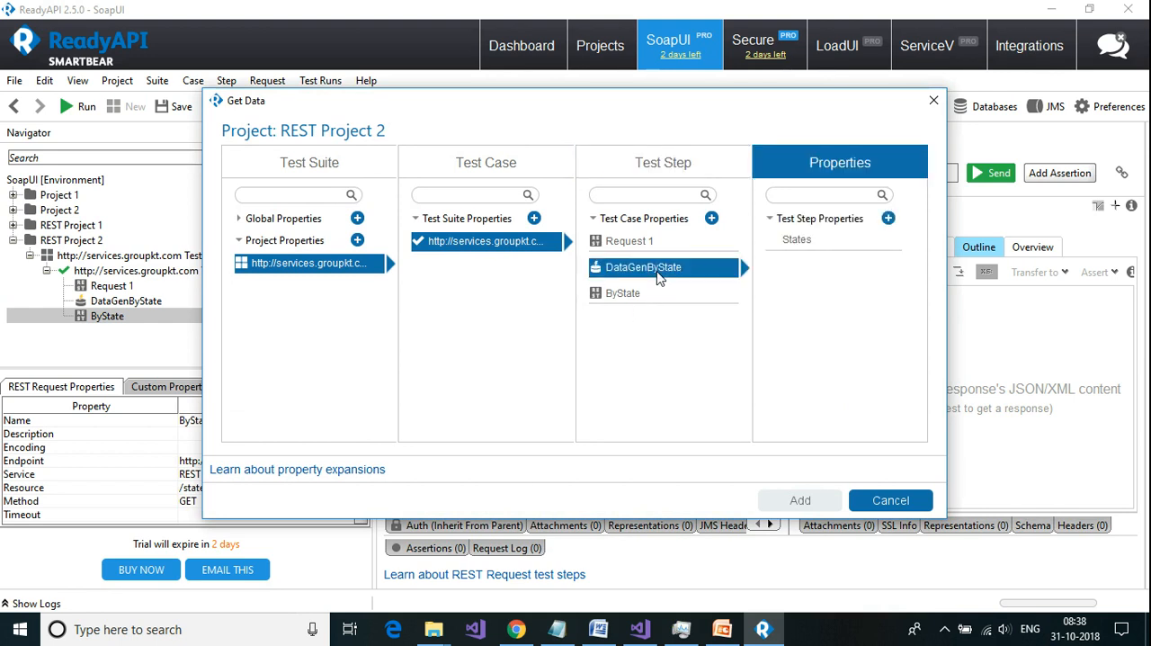
left_click(821, 243)
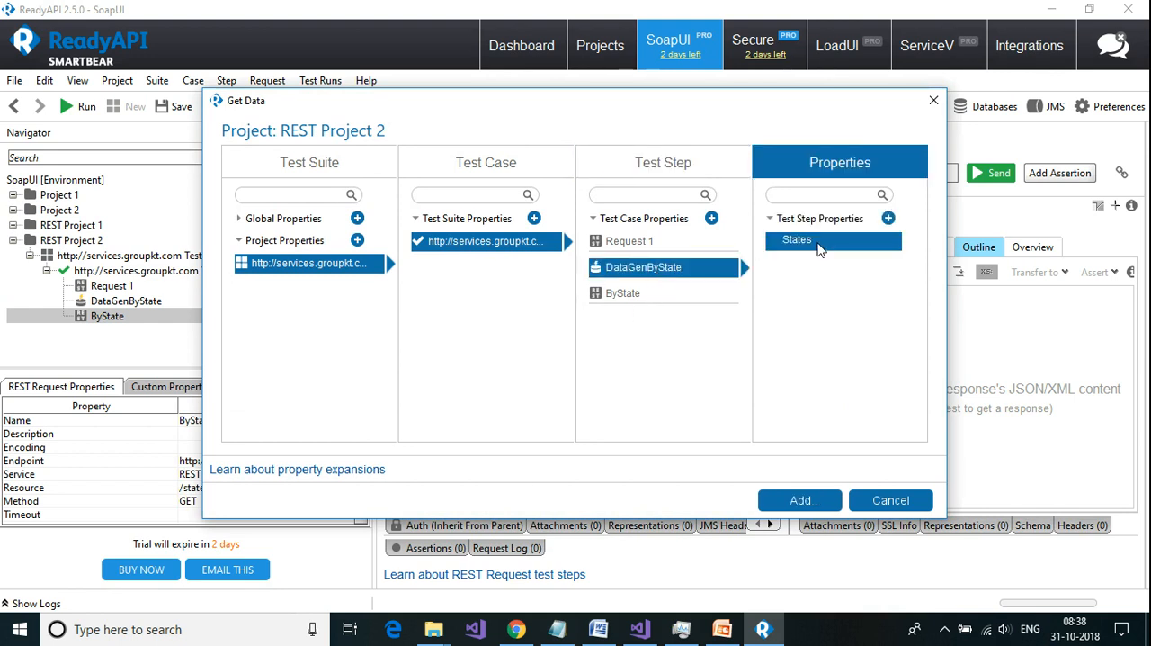
left_click(800, 501)
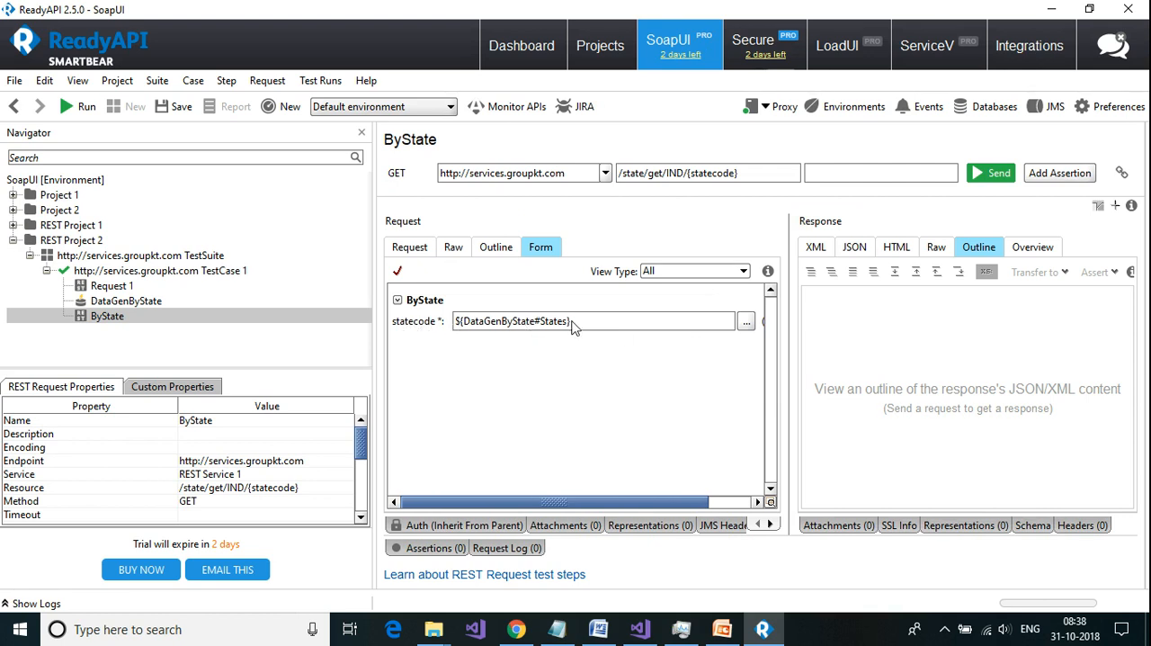
Step: Send the ByState request and compare the abbr value in its XML response with the last value returned by DataGenByState
left_click(999, 174)
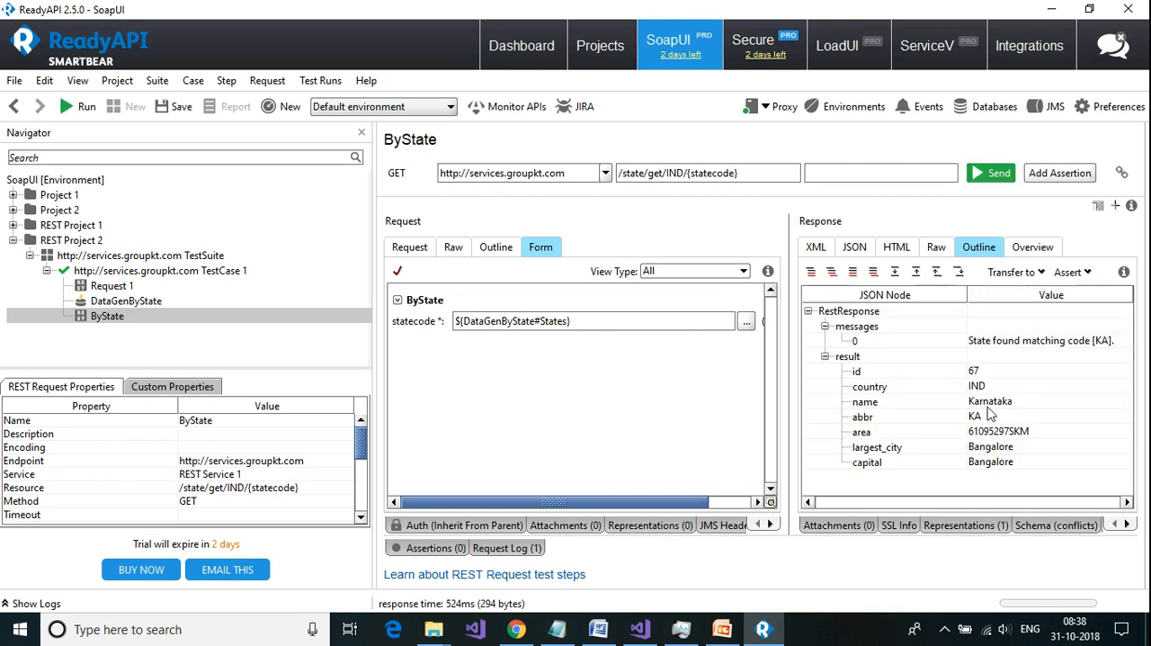
left_click(819, 249)
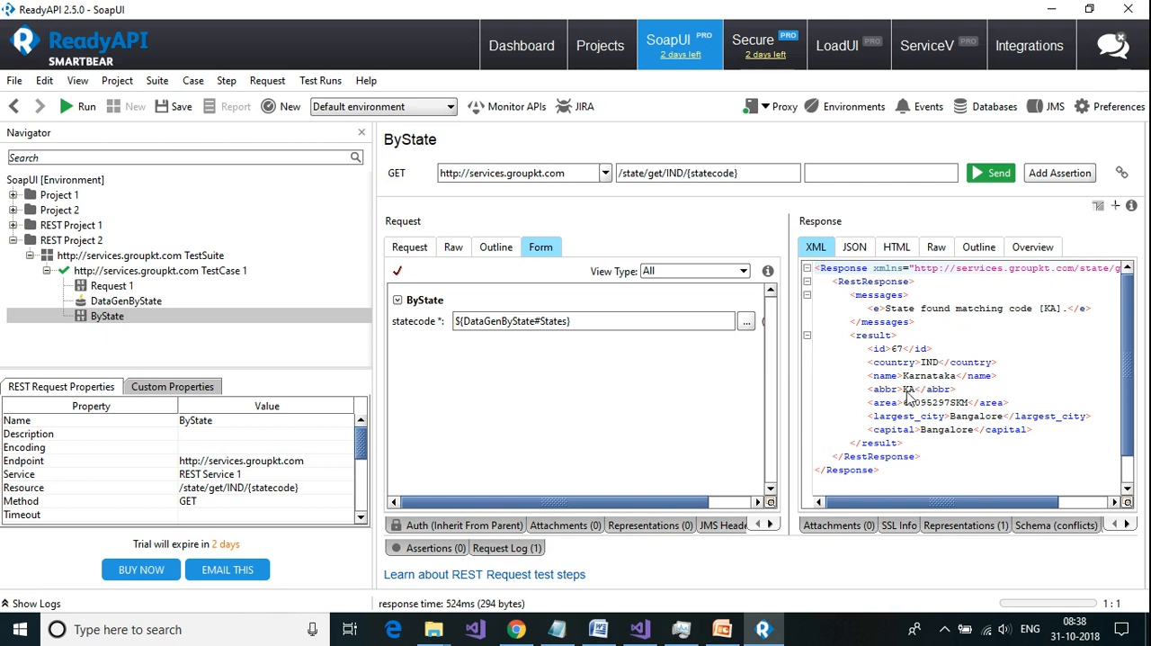
left_click_drag(914, 388, 904, 390)
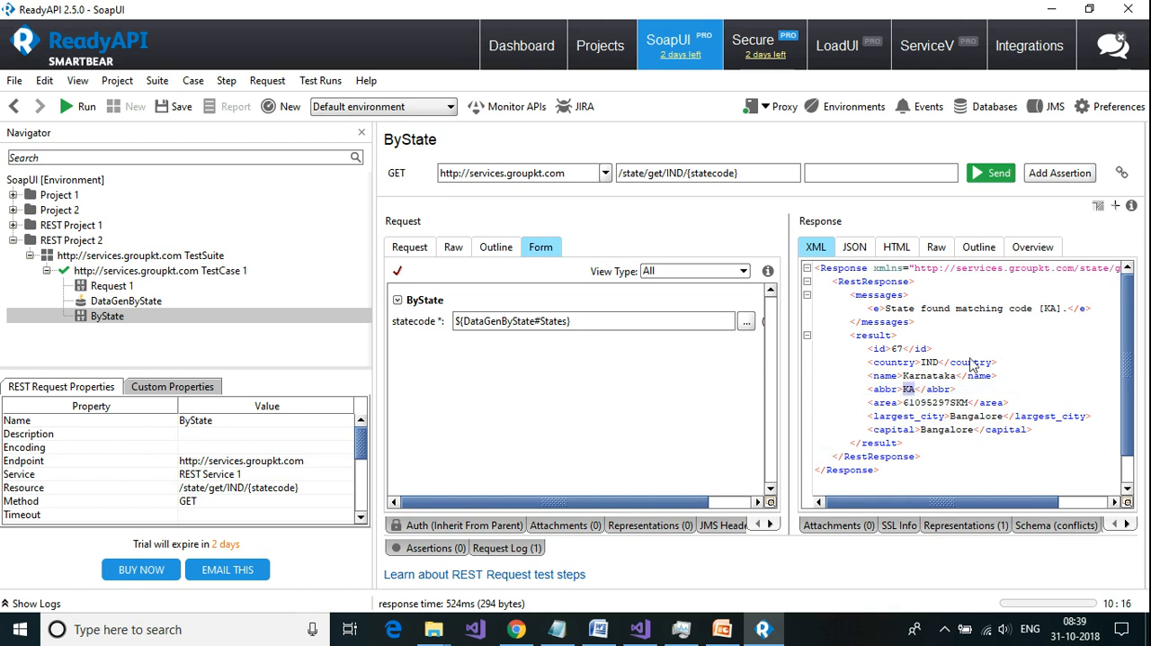
left_click(126, 300)
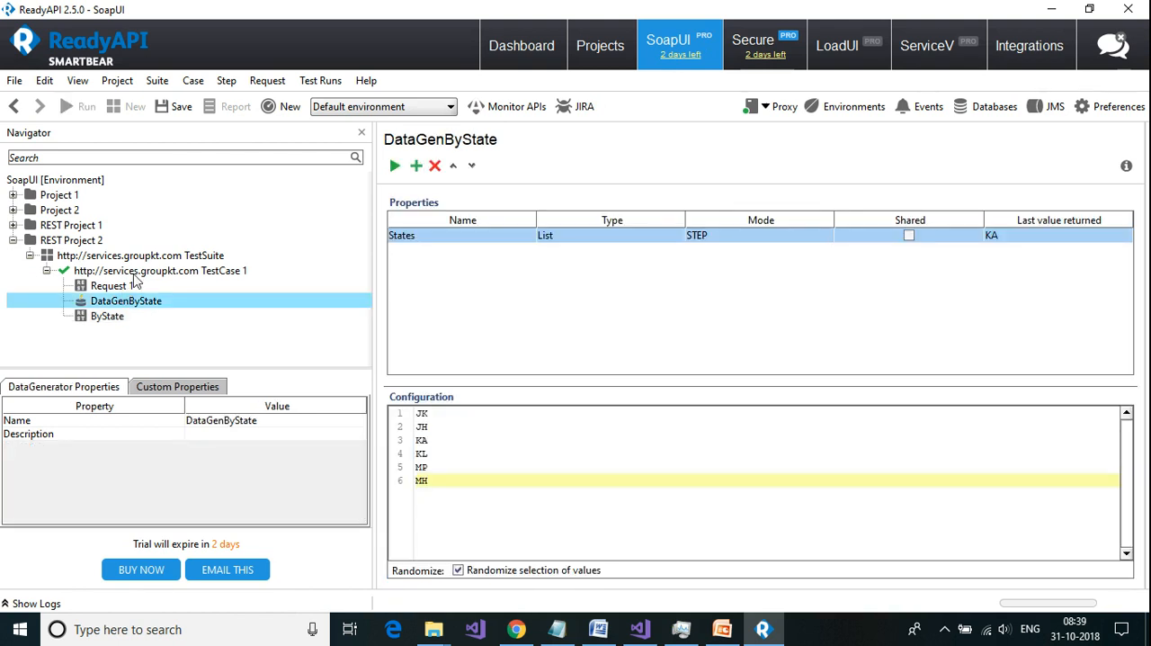
left_click(134, 275)
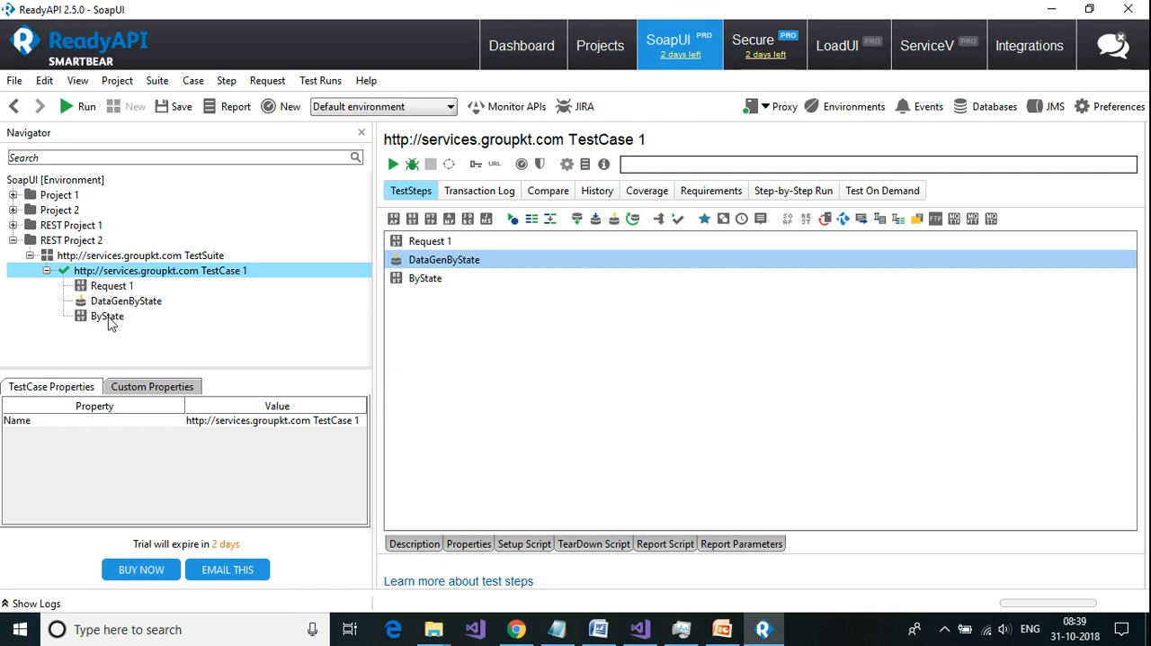
left_click(392, 166)
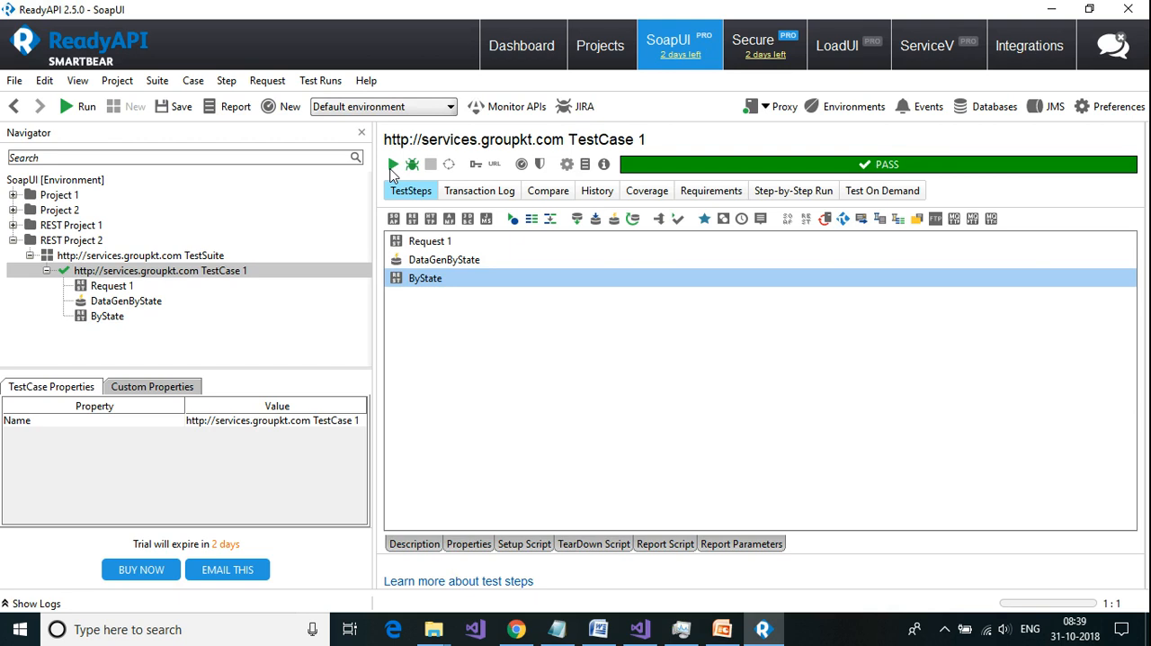
left_click(126, 322)
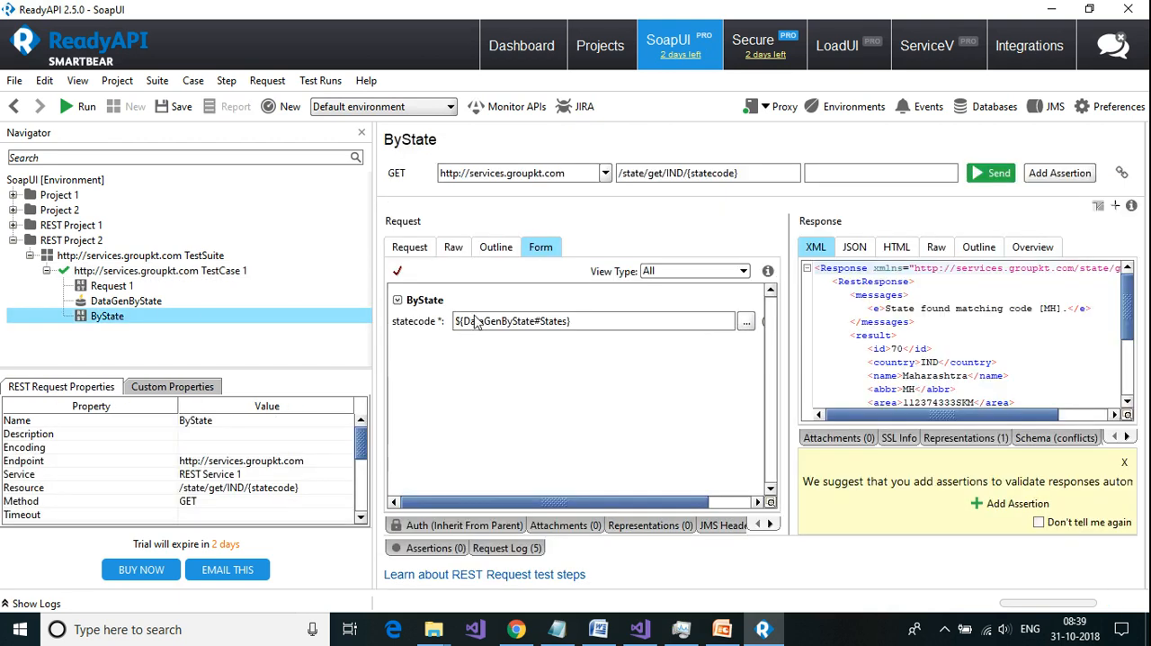
left_click(913, 392)
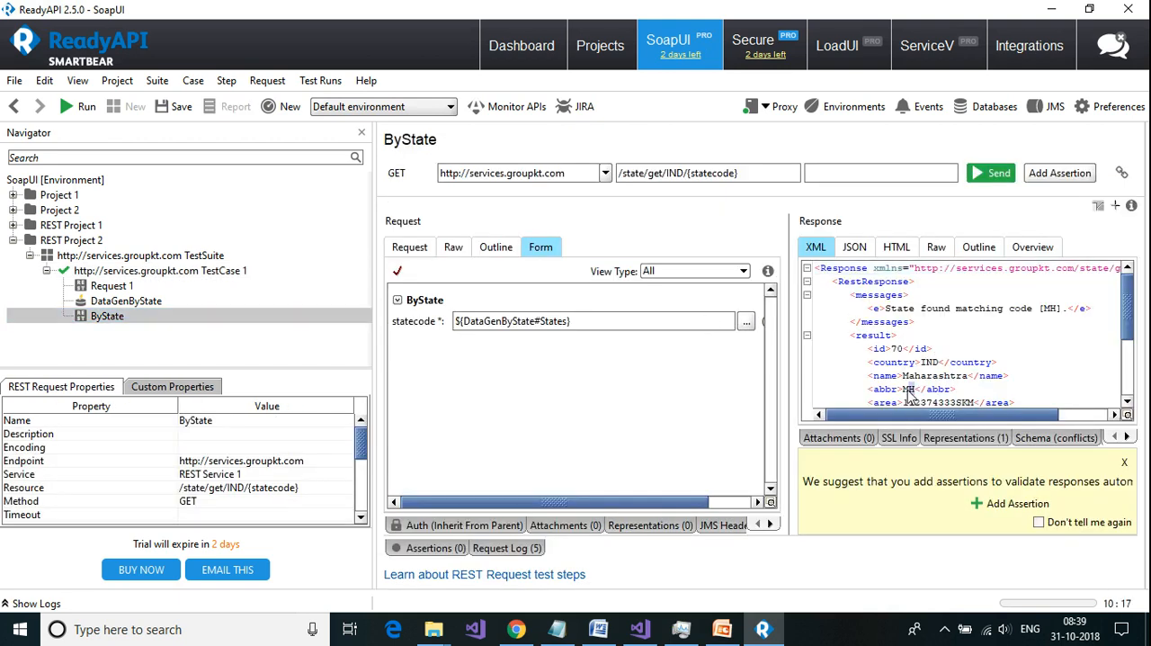
left_click(187, 271)
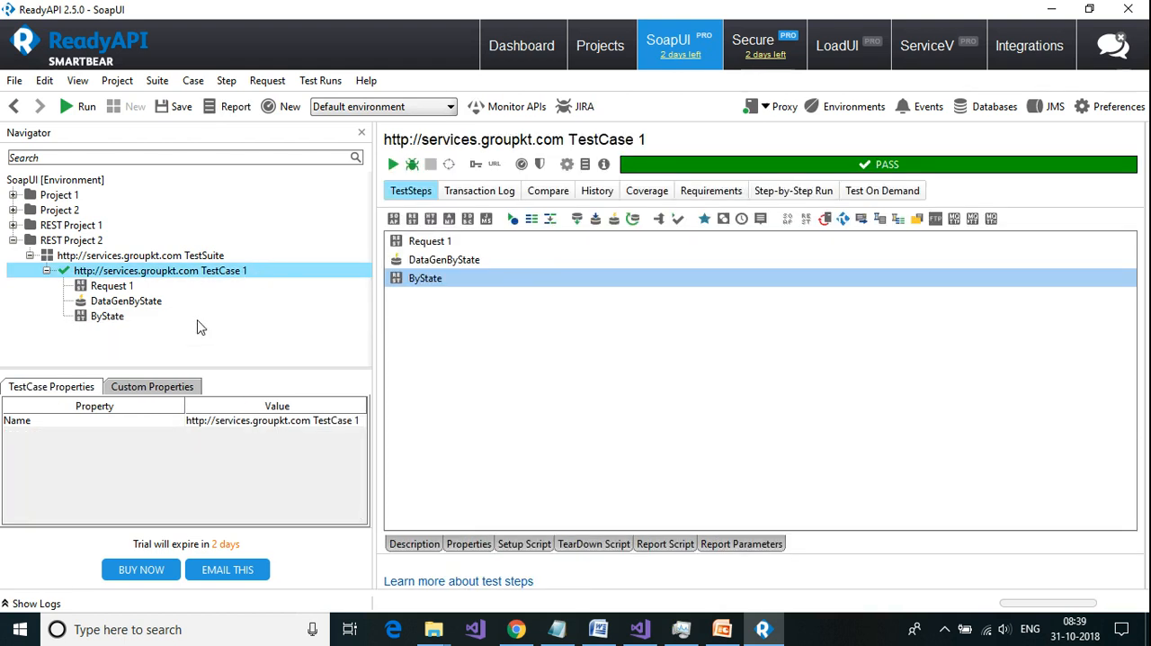
left_click(393, 166)
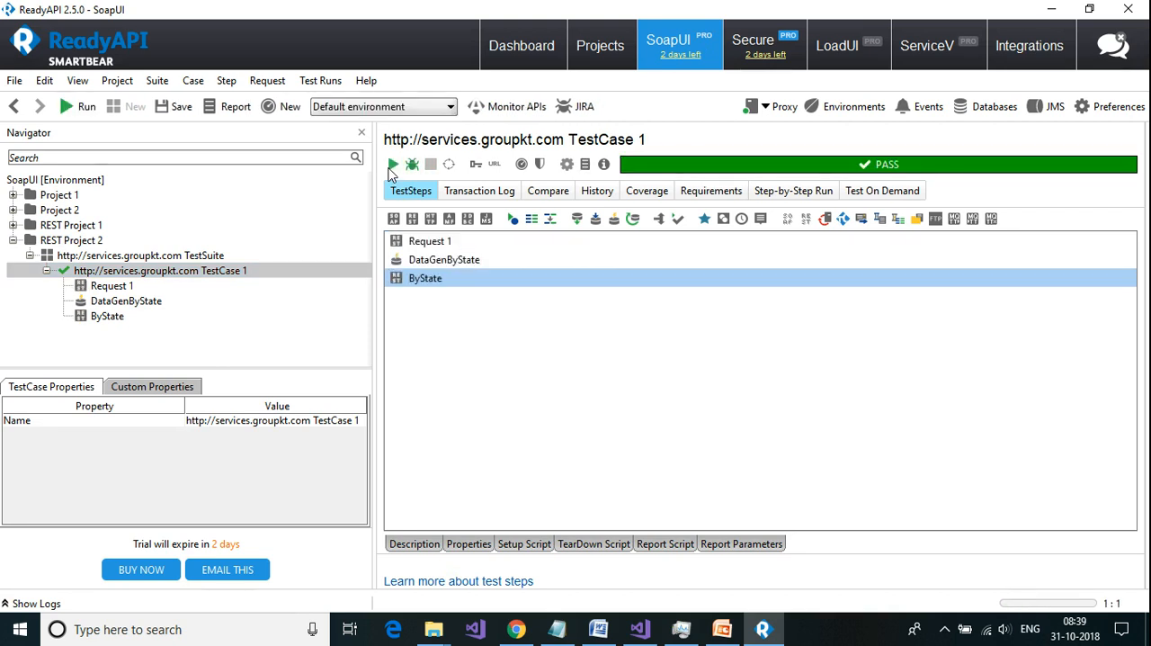
double_click(105, 317)
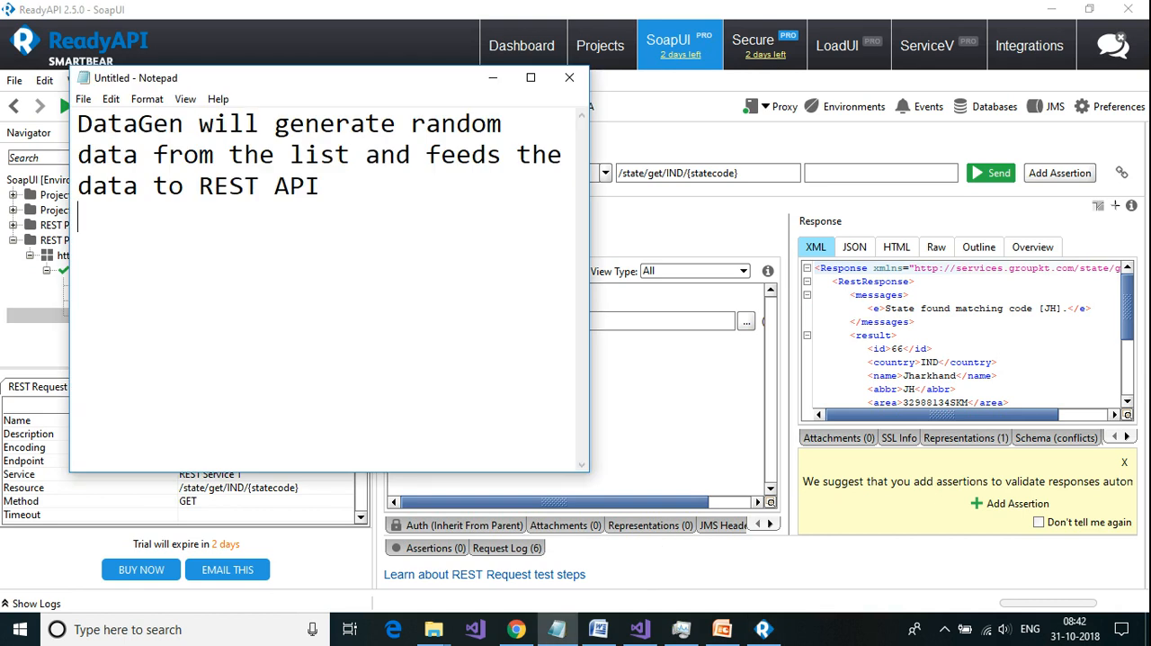
Step: In the Notepad note, add the line "DataSink i am going to fetch the values from response and add it to a file"
type("Data")
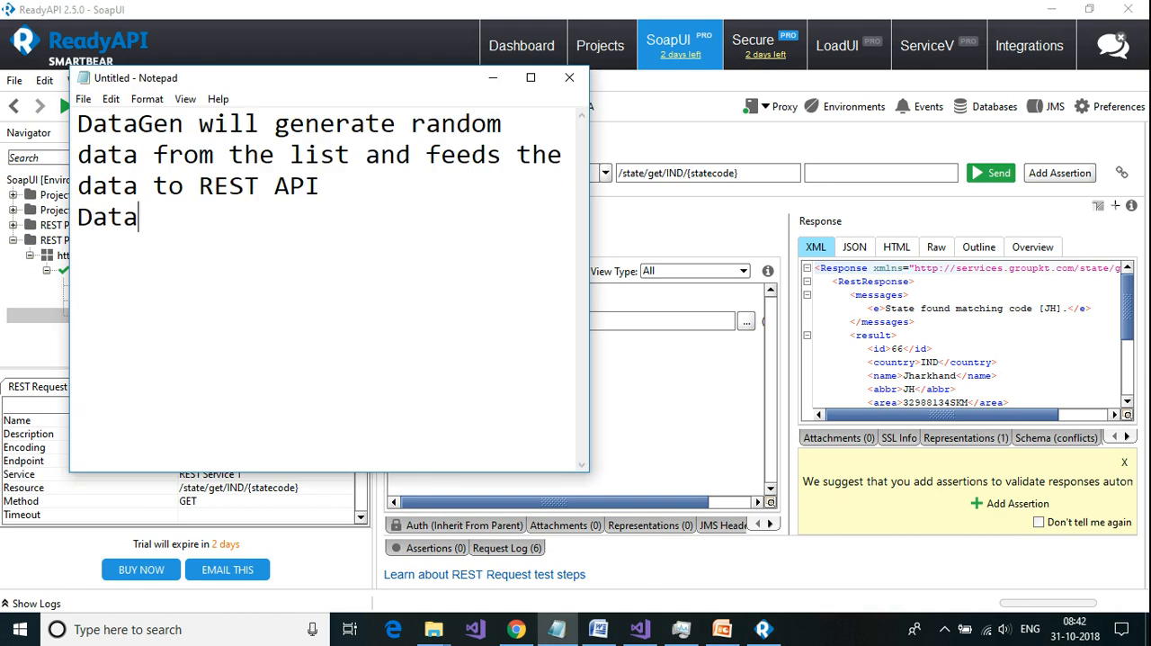
type("Sink i am goin")
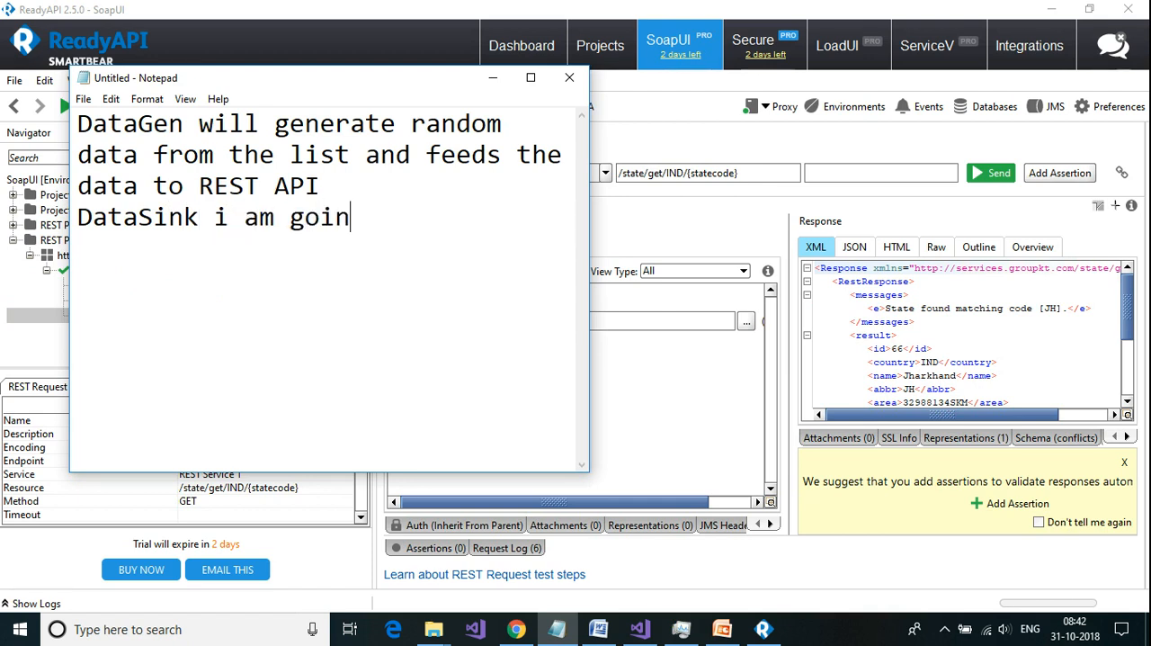
type("g to fetch the va")
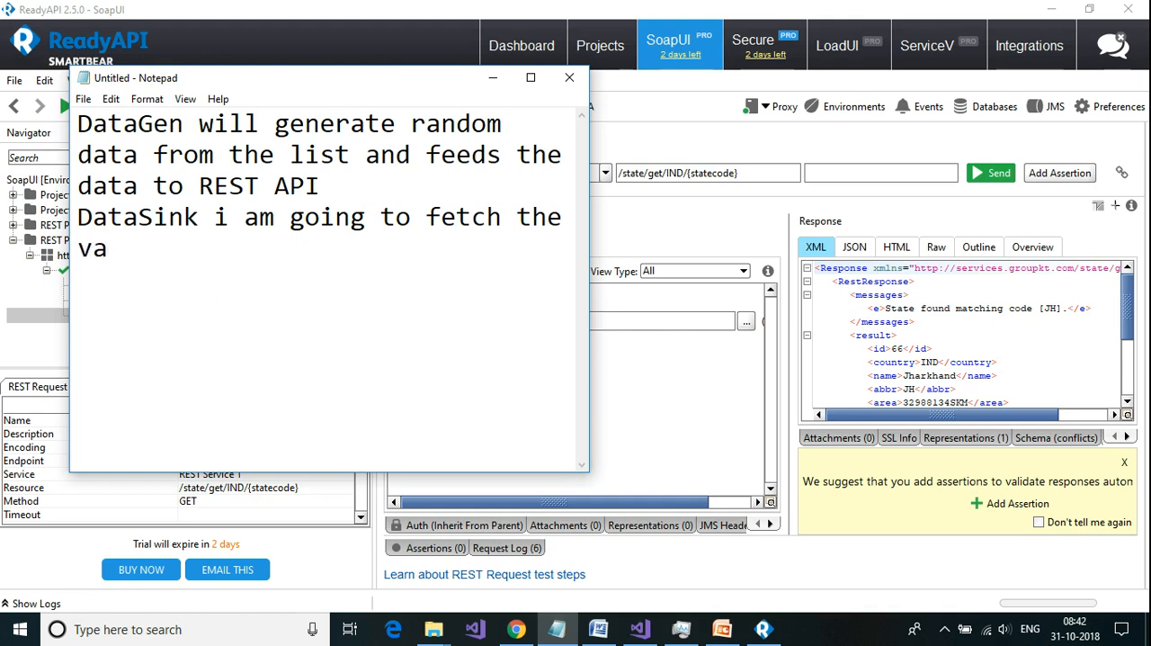
type("lues fro")
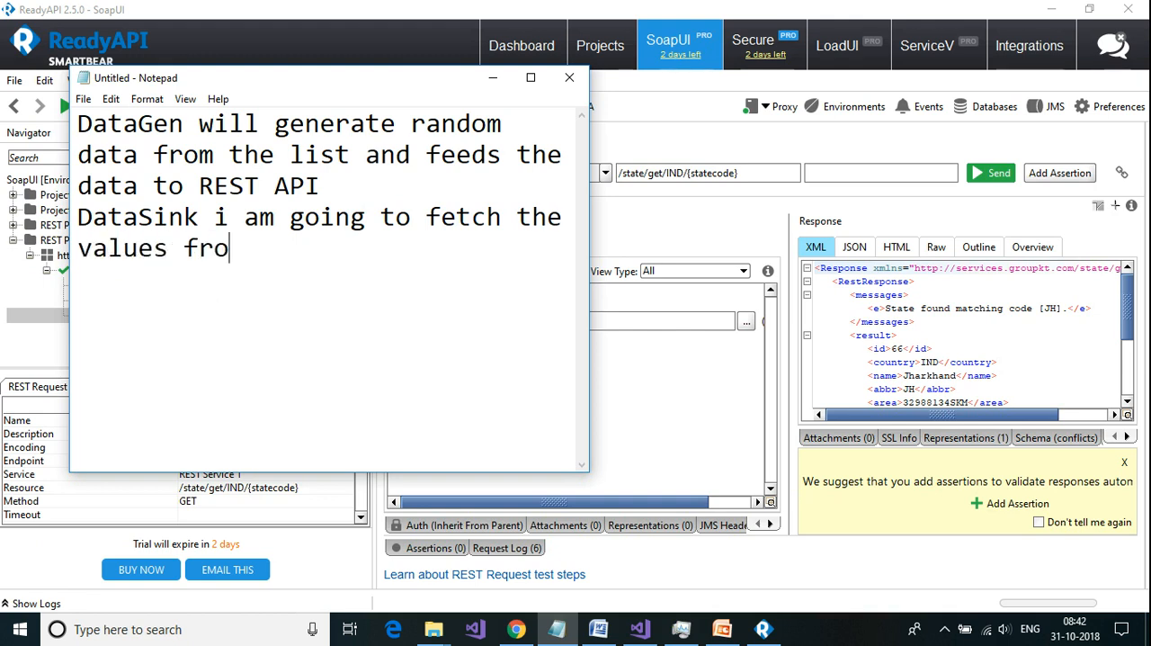
type("m re")
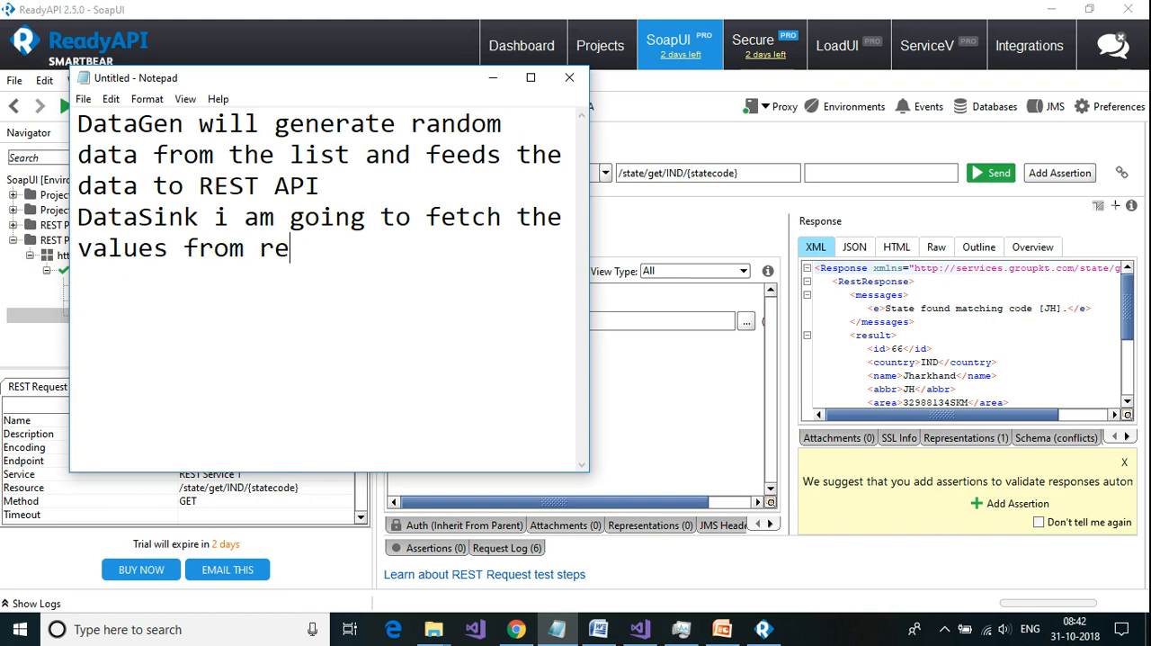
type("sponse a")
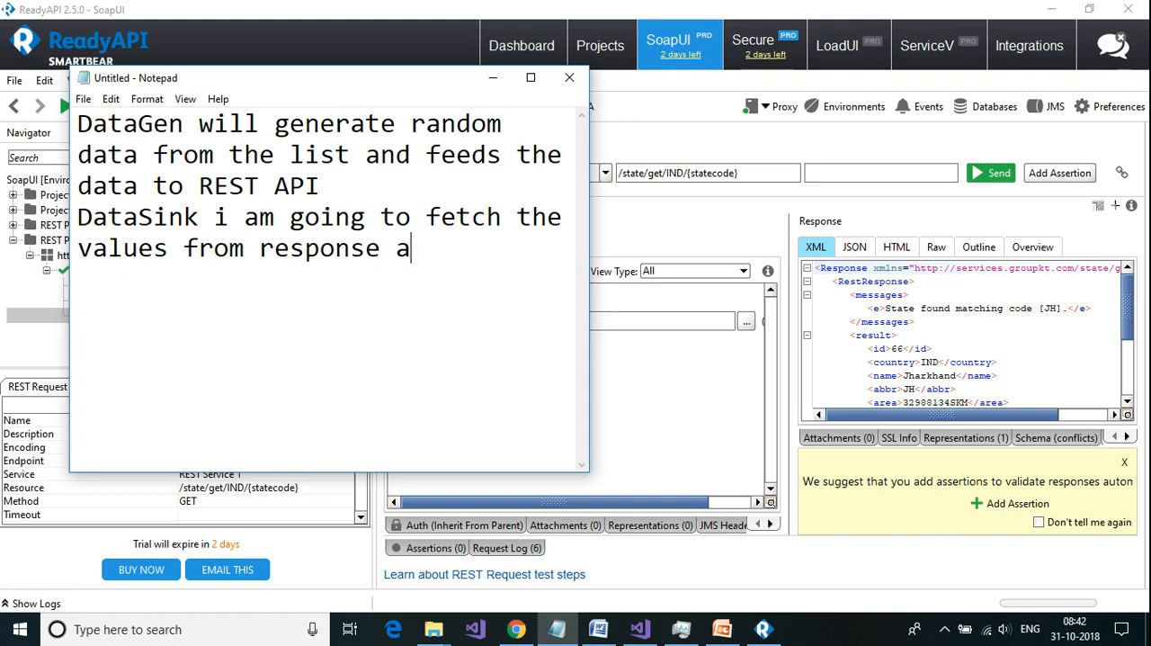
type("nd add it")
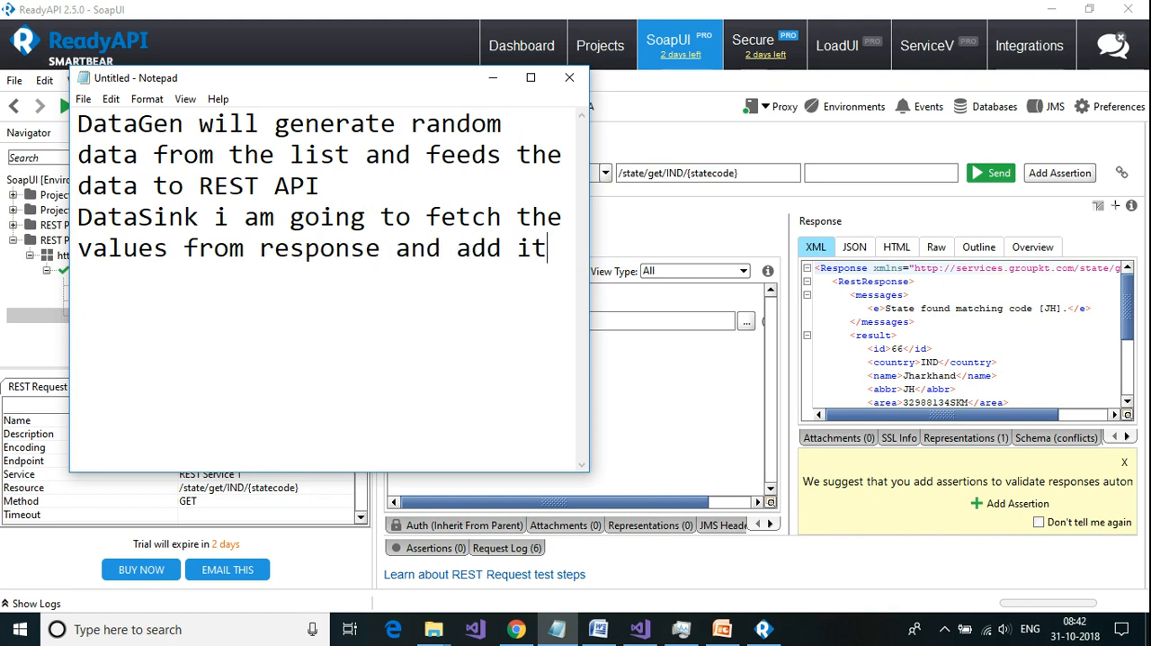
type(" to a file")
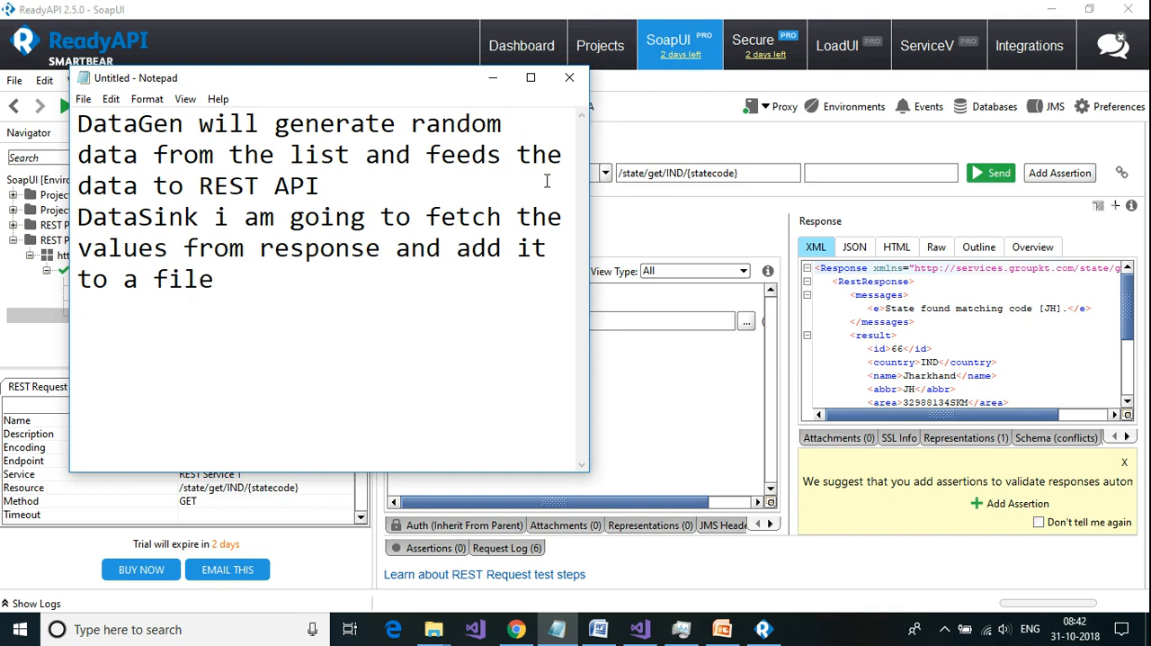
left_click(493, 77)
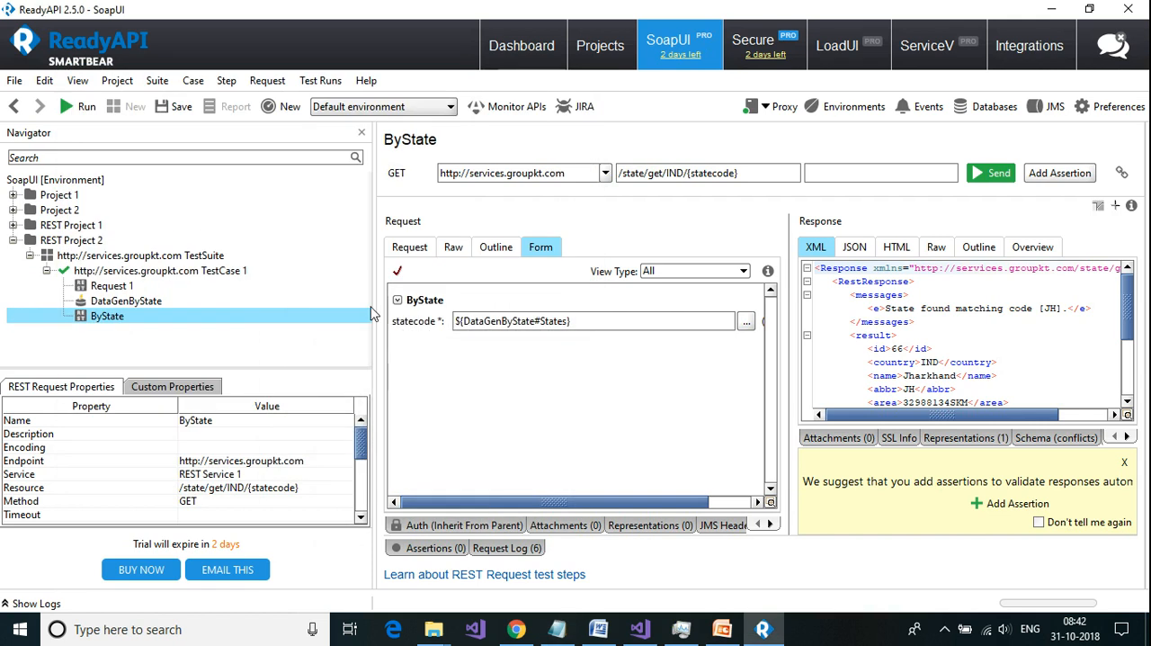
left_click(155, 272)
right_click(155, 277)
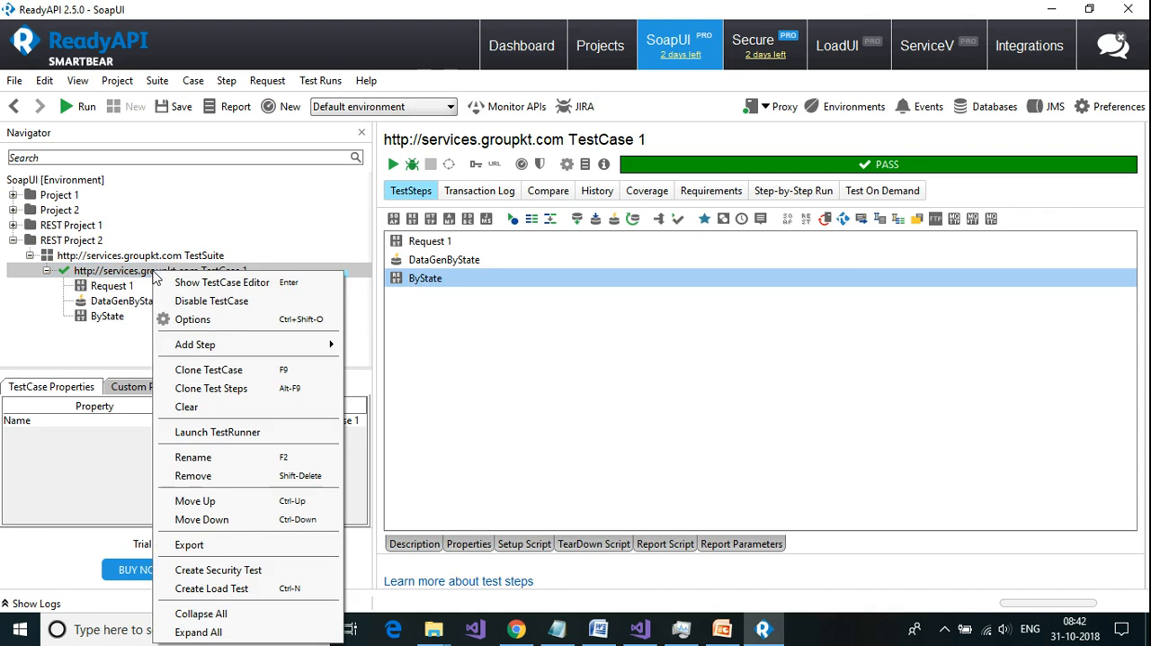
mouse_move(189, 348)
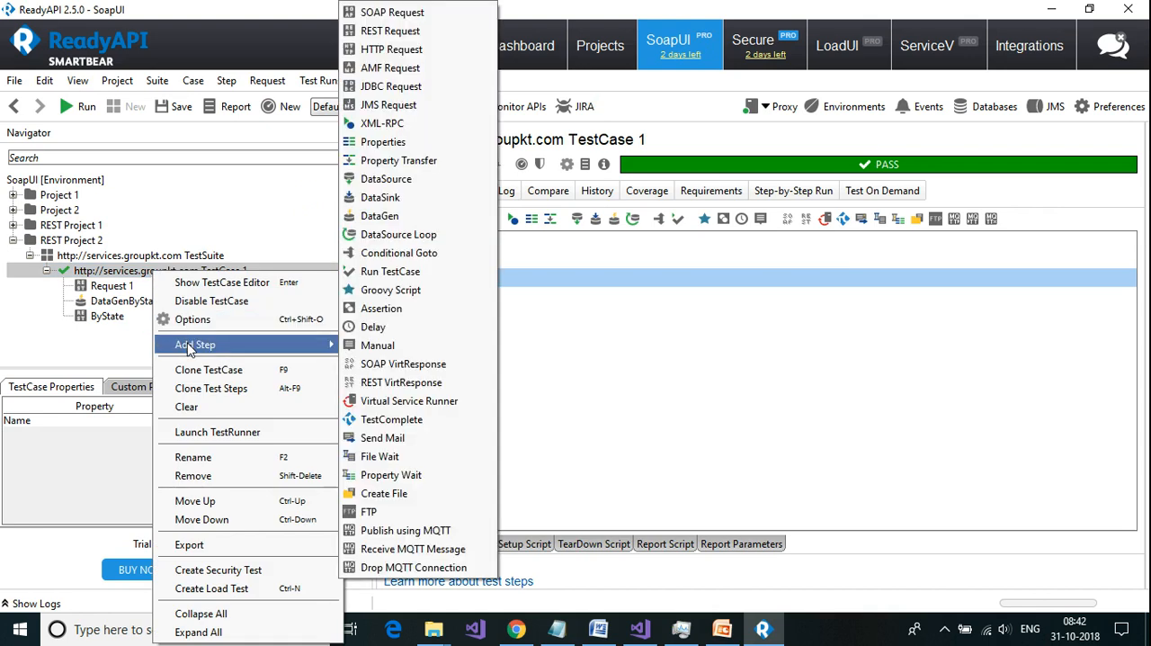
left_click(123, 274)
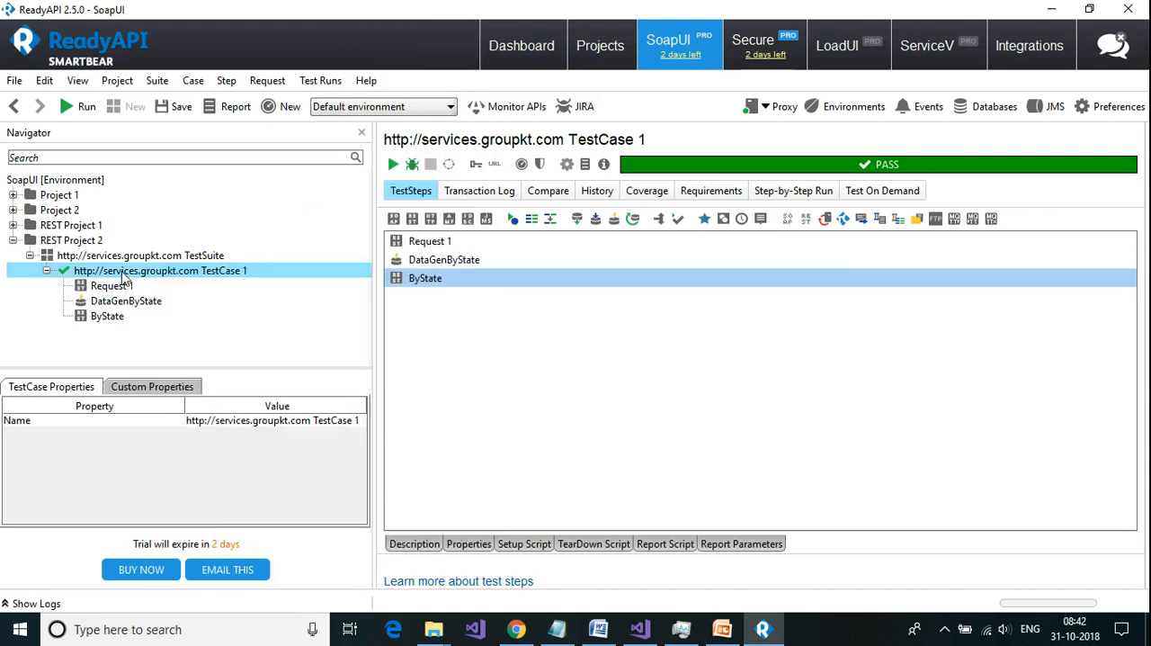
right_click(124, 280)
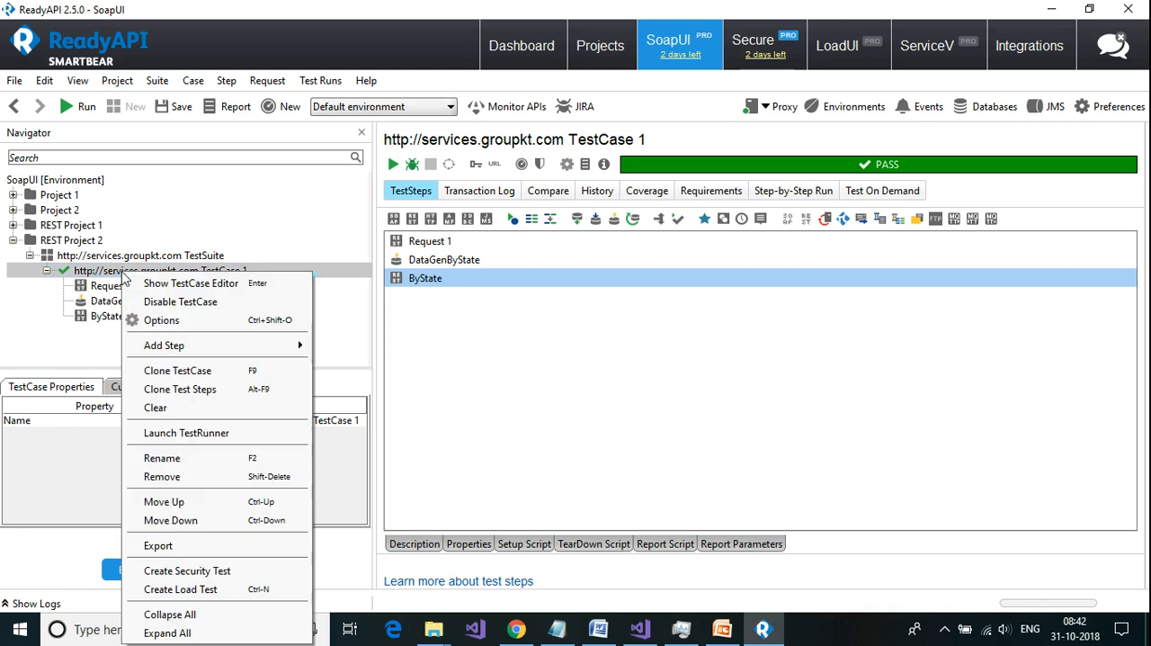
mouse_move(166, 348)
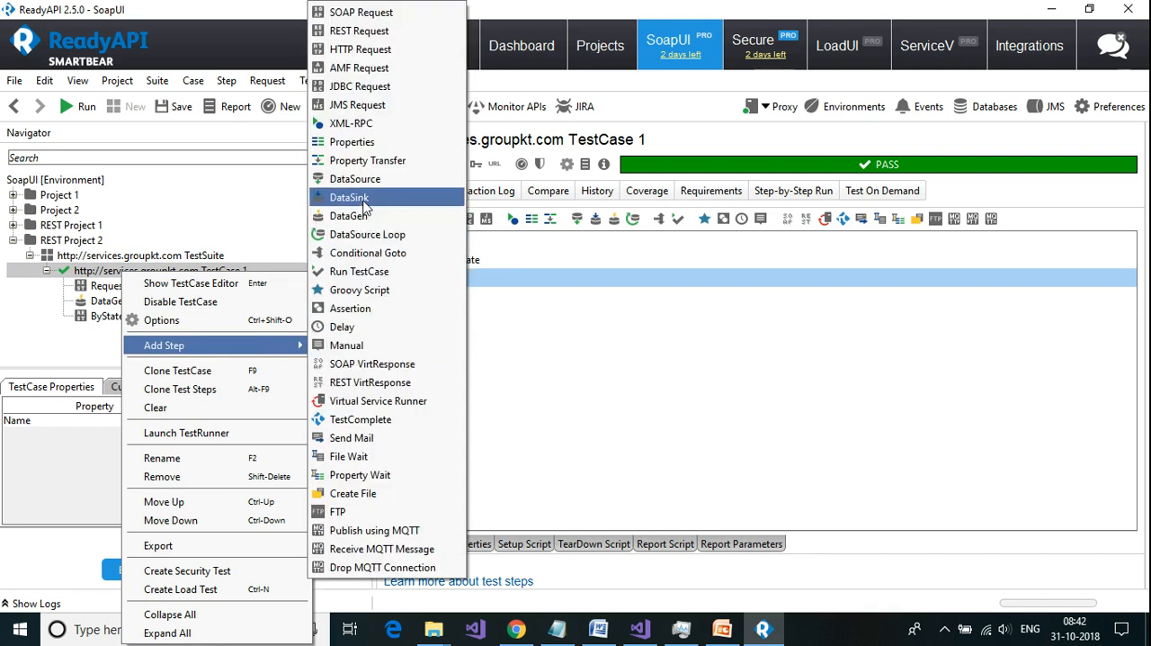
left_click(349, 197)
left_click(544, 308)
type("State")
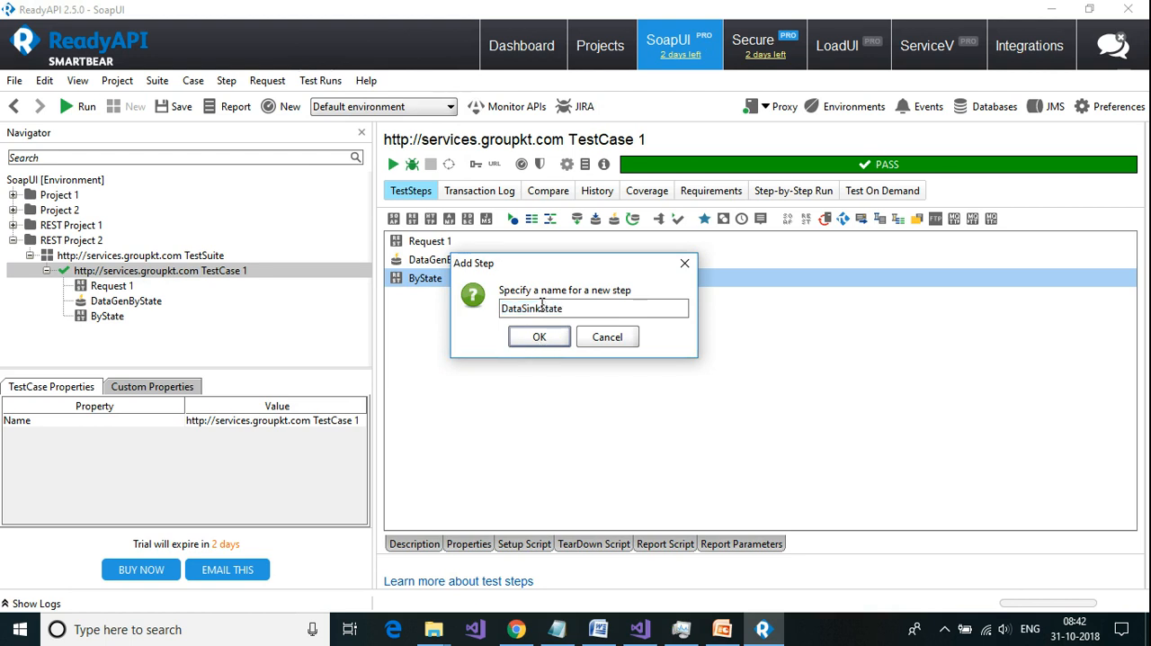
type("Details")
left_click(538, 340)
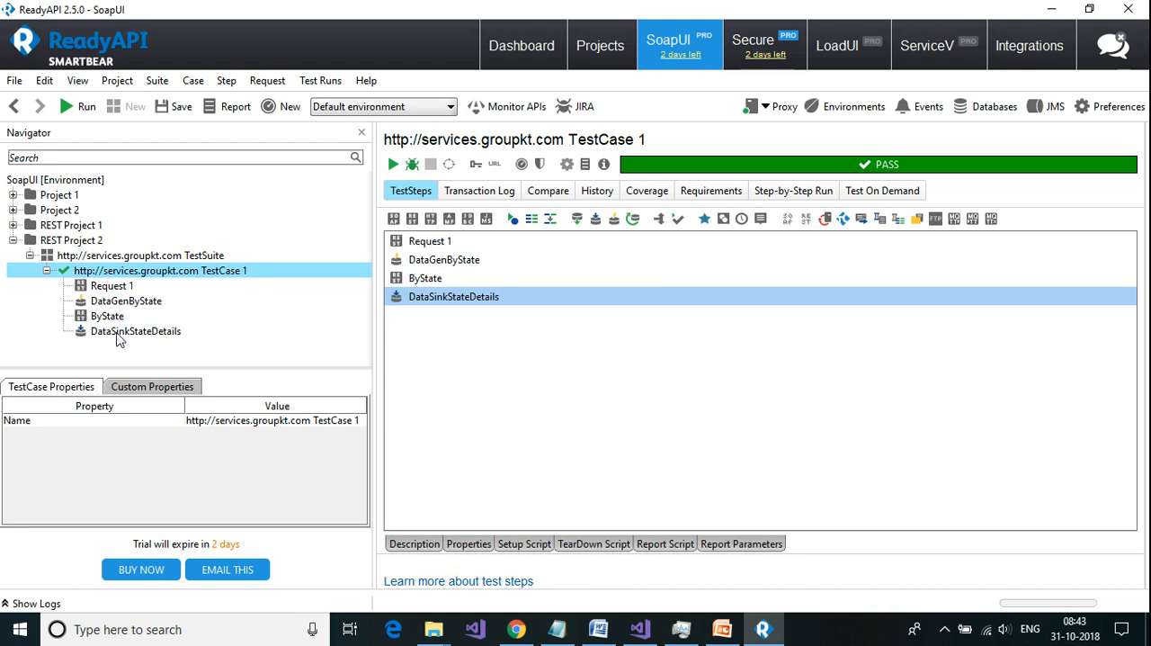
Step: Check the fields in the ByState response and add the properties Name, Area and Capital to DataSinkStateDetails
left_click(112, 316)
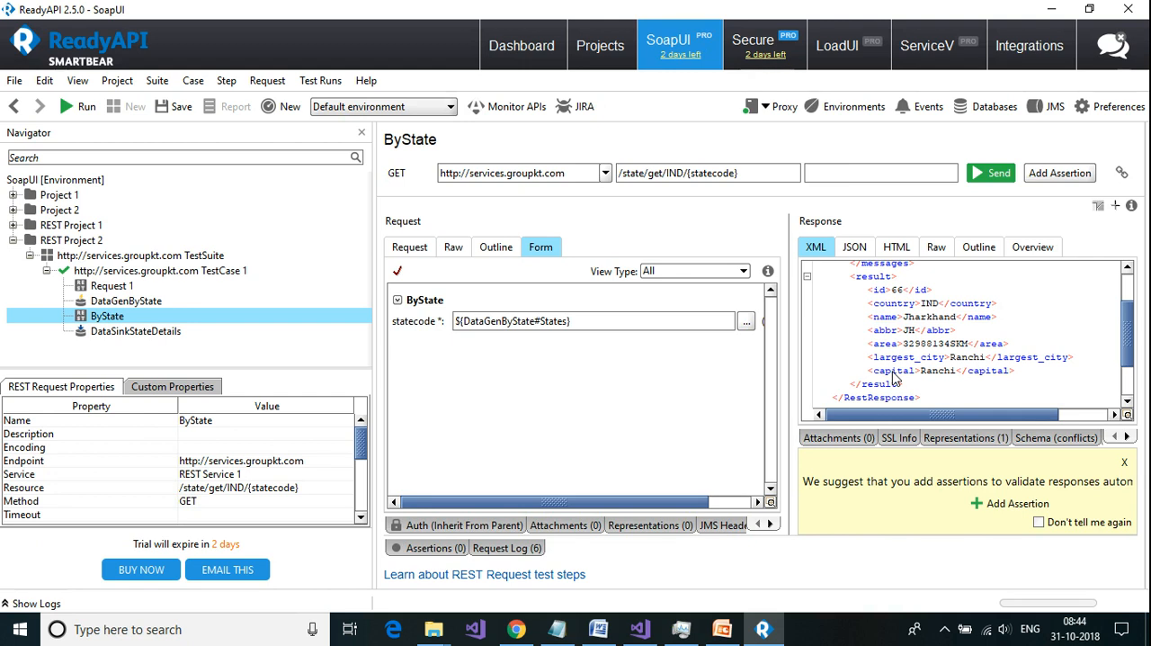
left_click(140, 334)
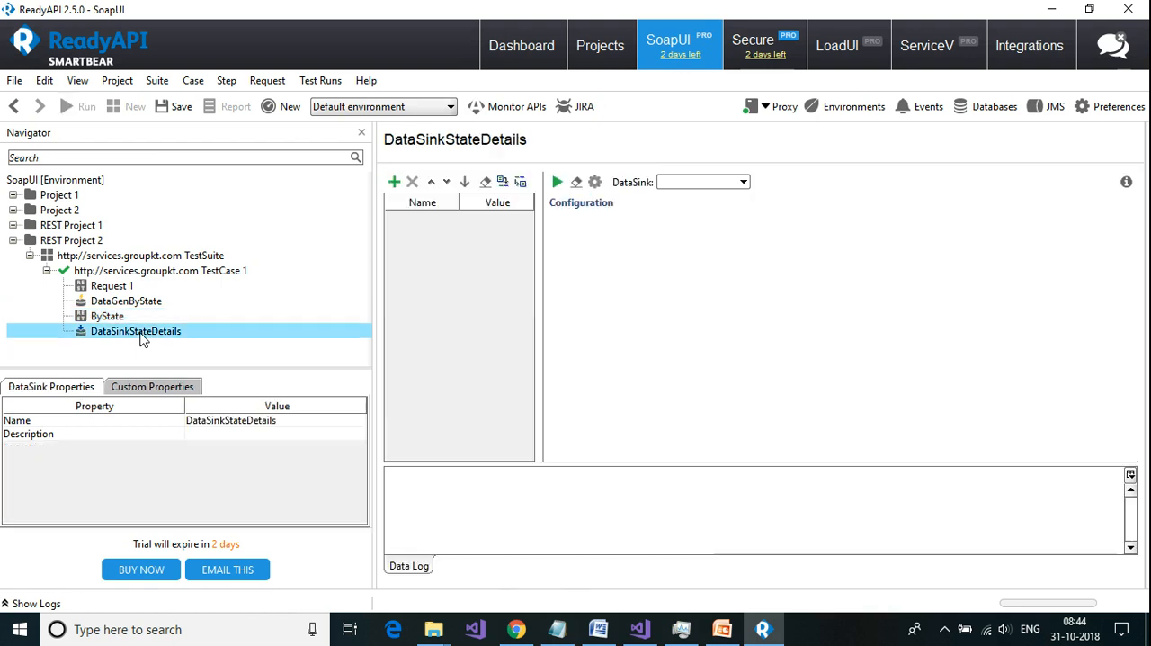
left_click(396, 185)
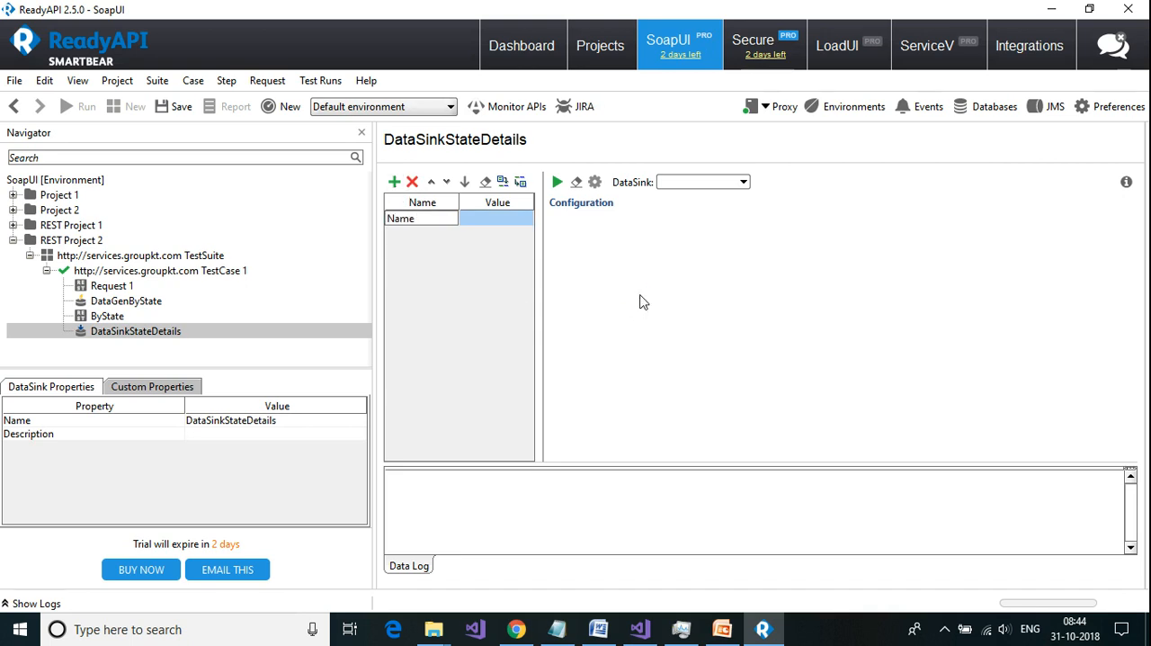
key("Return")
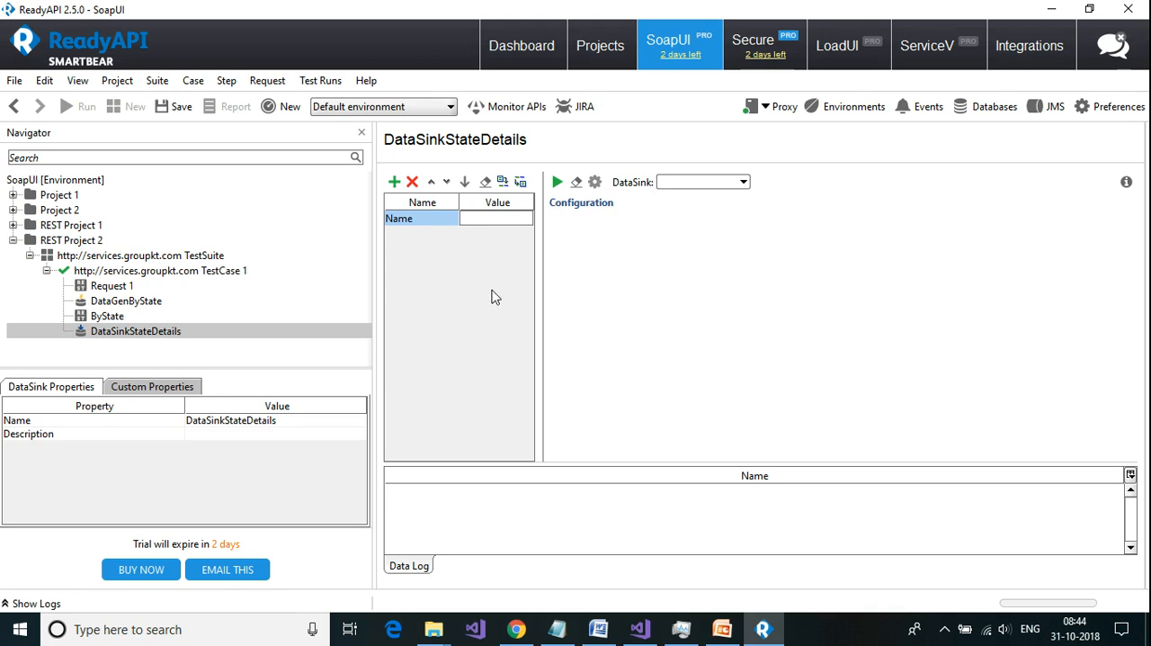
left_click(397, 183)
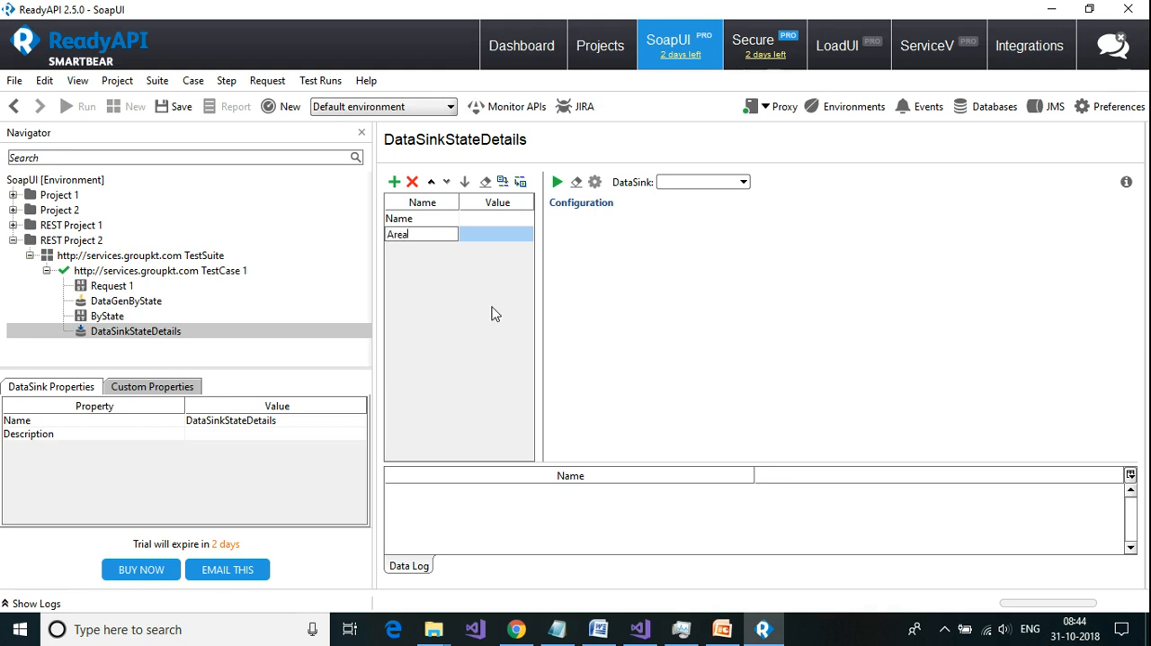
left_click(395, 183)
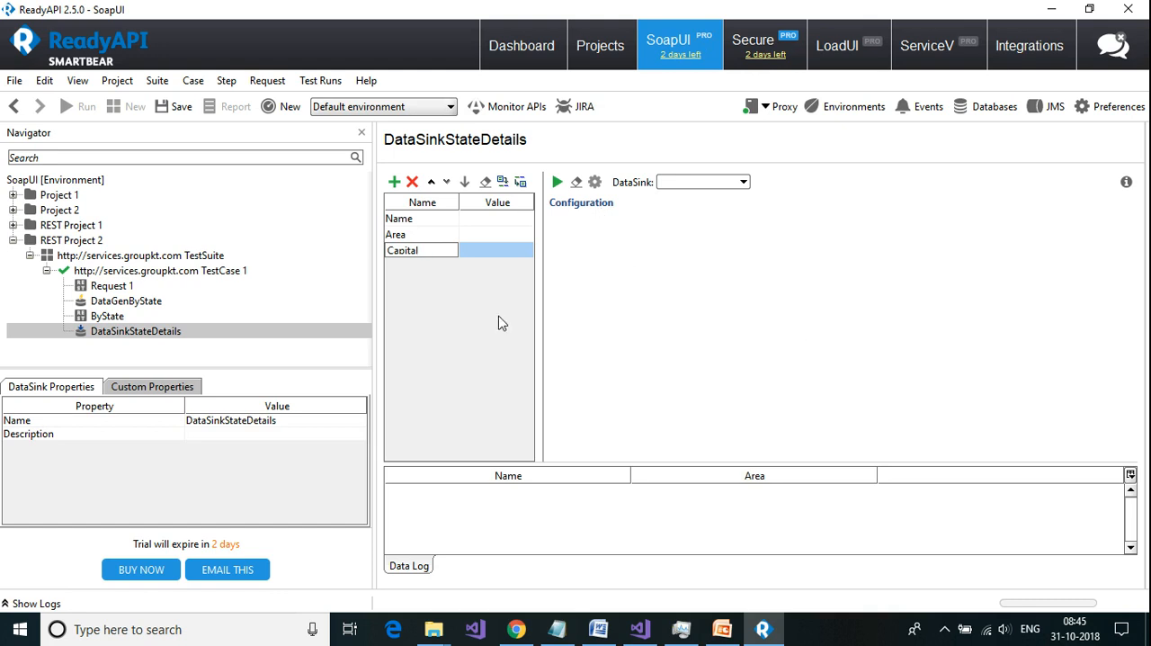
key("Return")
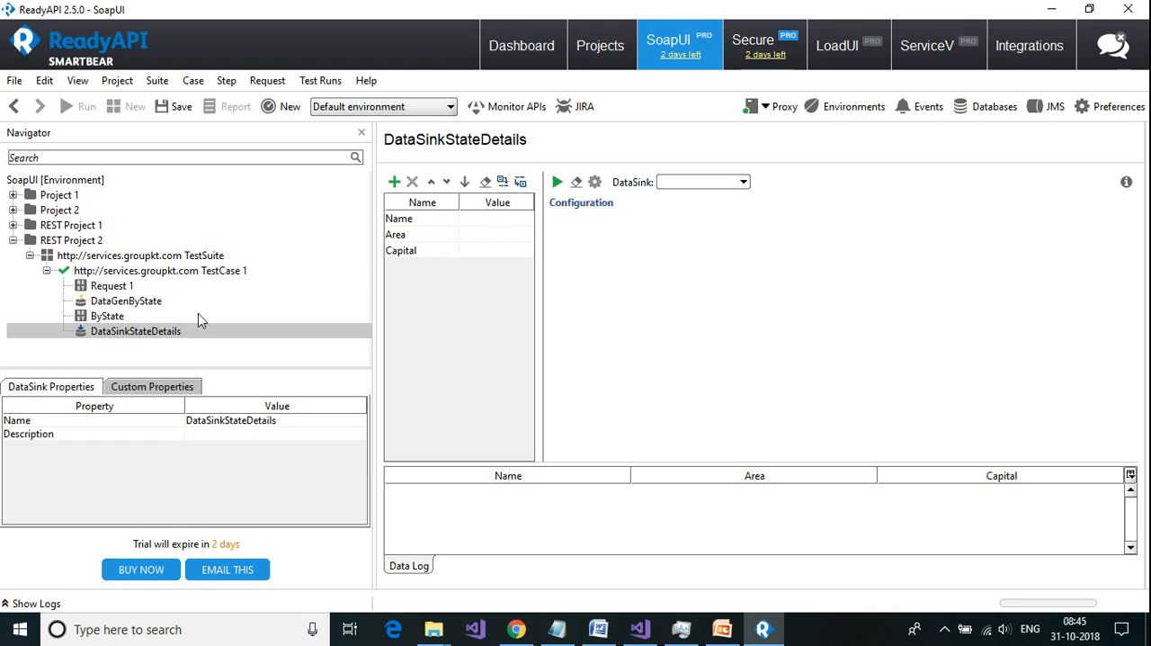
Step: Look at the ByState response again and set the DataSink type of DataSinkStateDetails to File
left_click(118, 320)
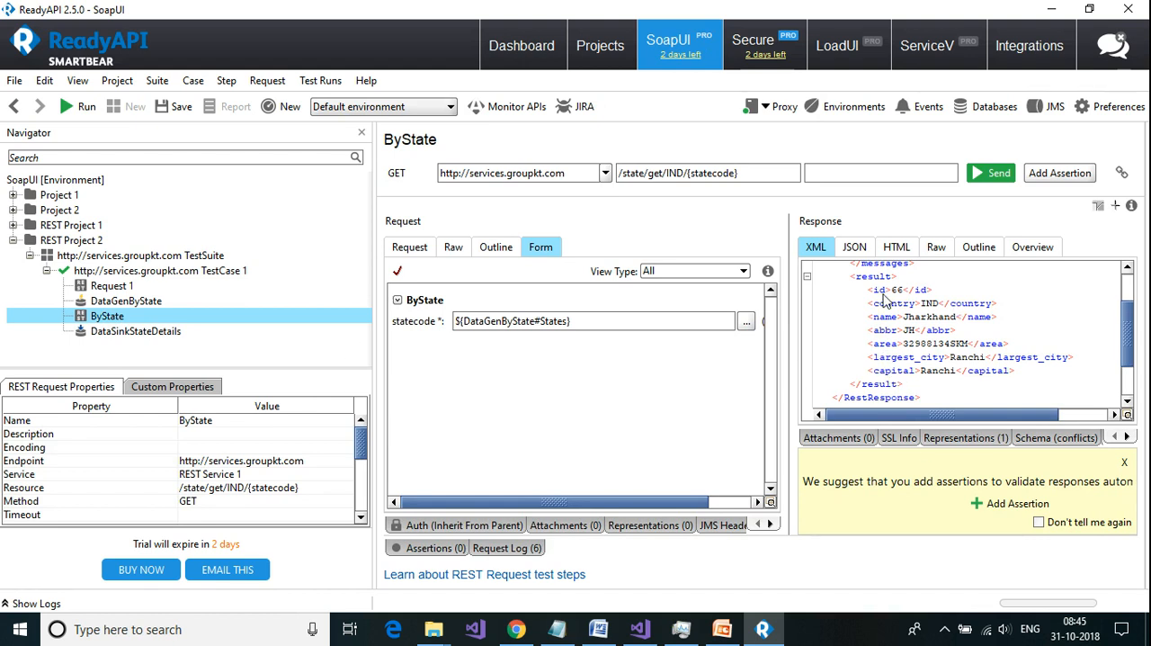
left_click(119, 334)
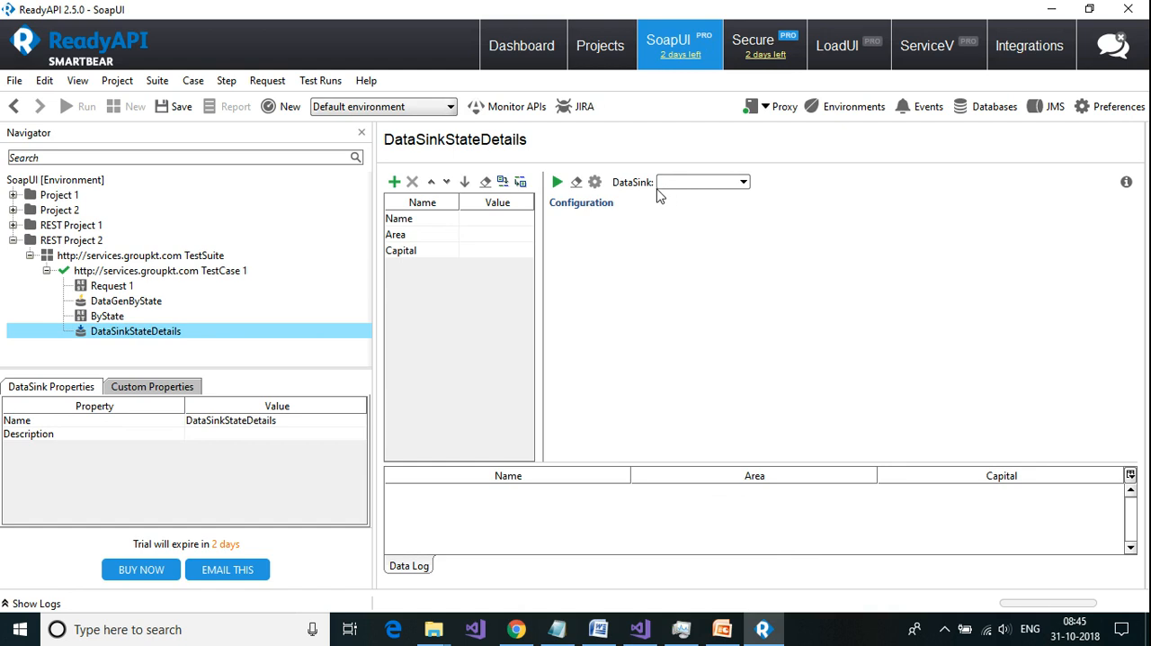
left_click(742, 183)
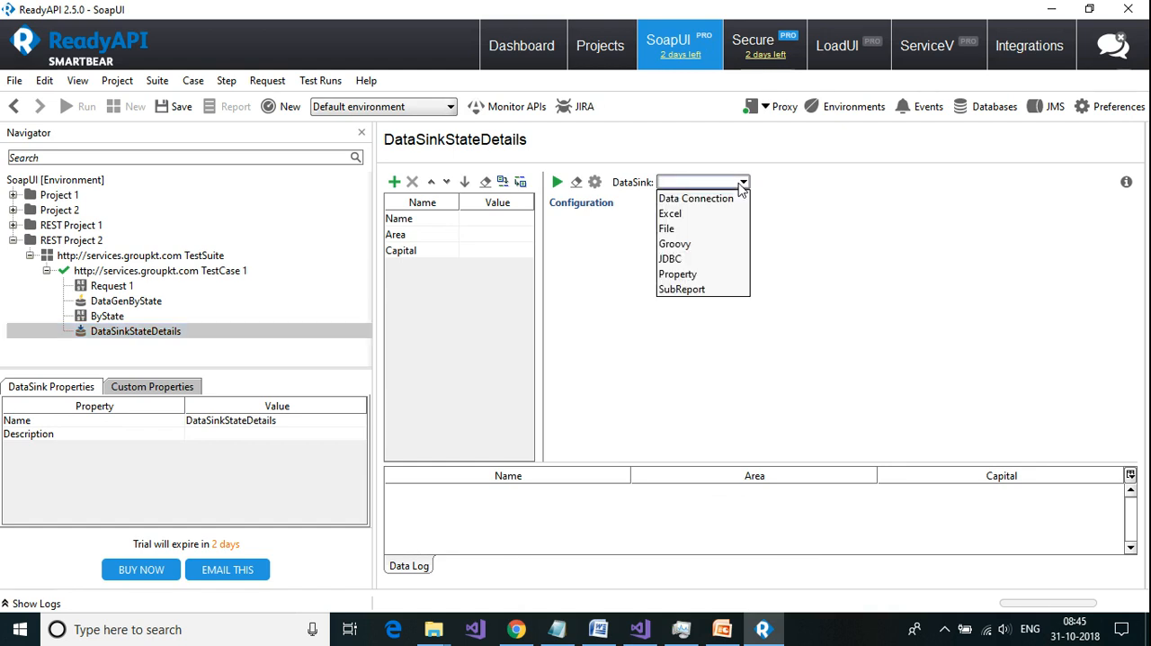
left_click(718, 230)
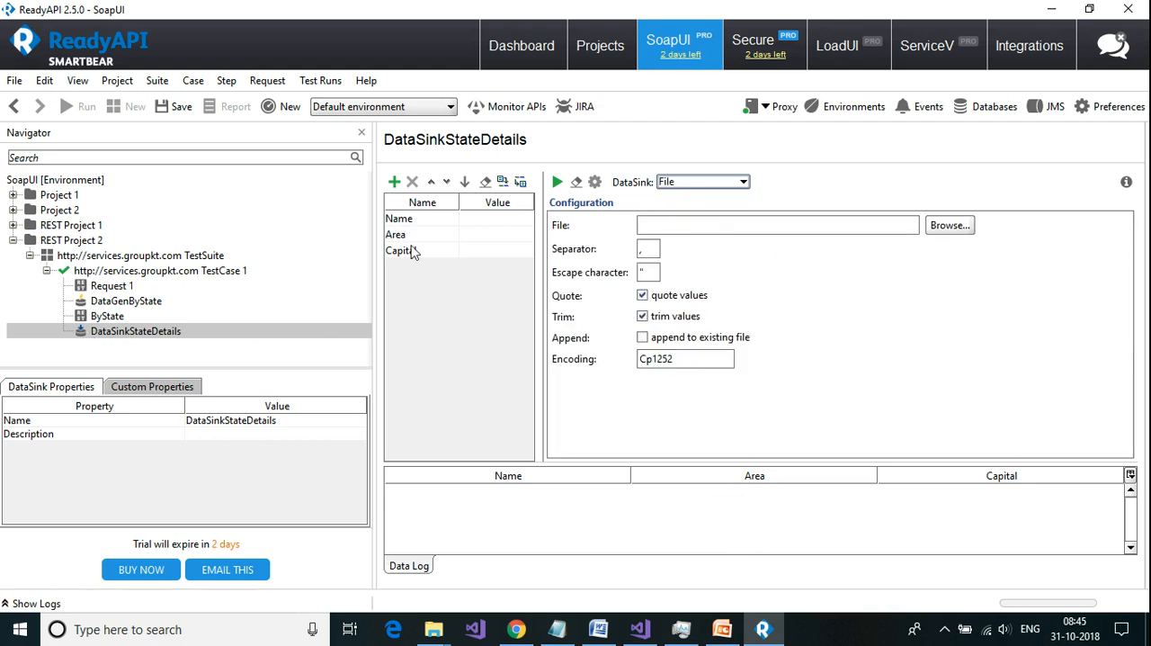
Step: Create a text file DataSinkExample.txt in D:\Delete and set it as the output file of DataSinkStateDetails
left_click(659, 227)
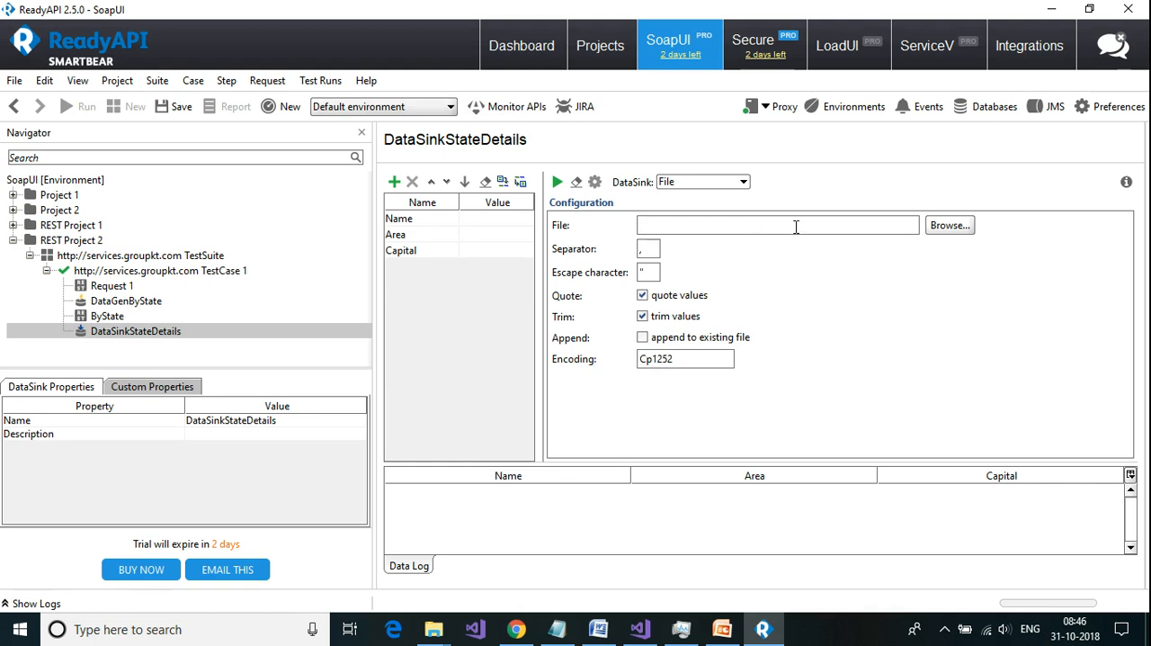
left_click(948, 226)
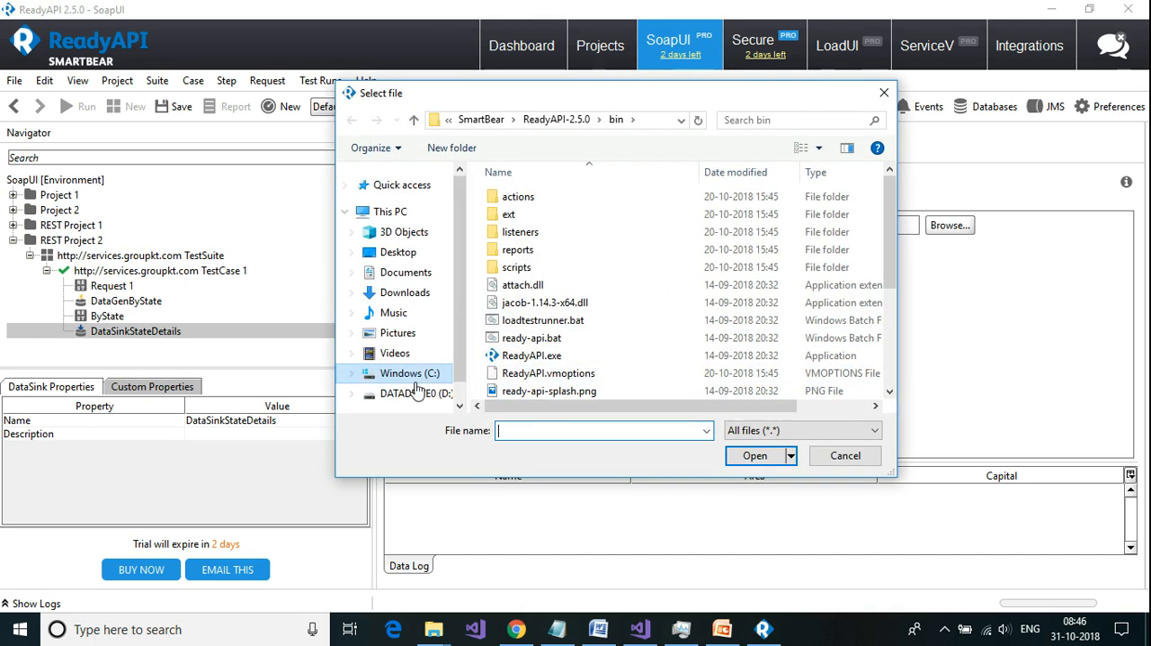
left_click(414, 396)
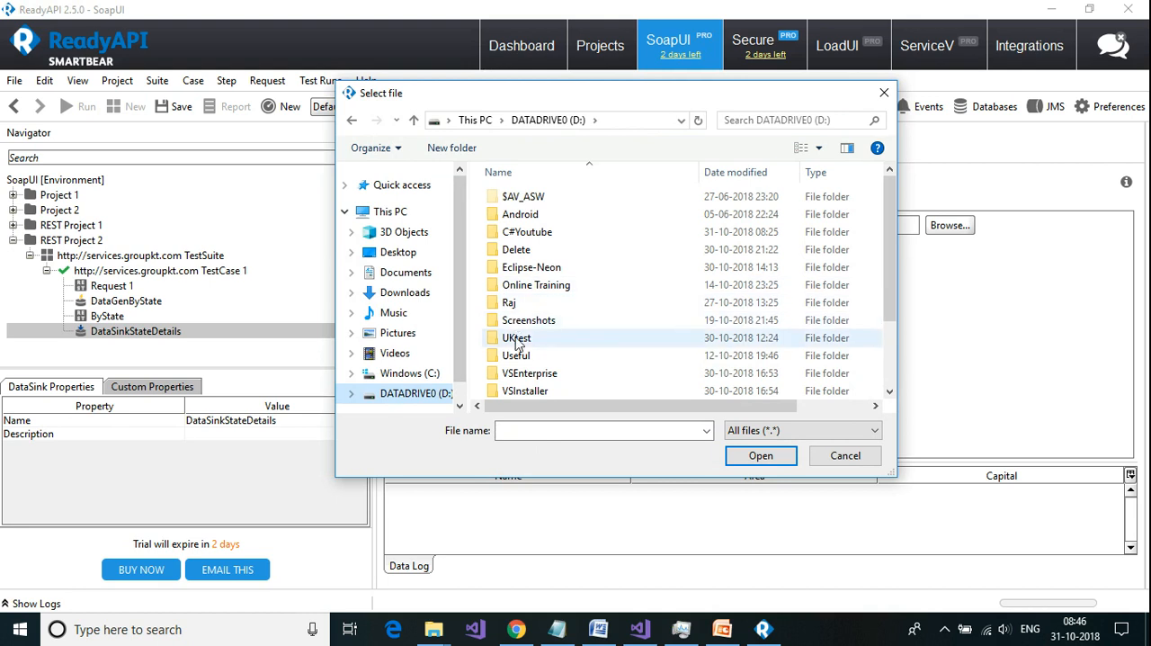
double_click(520, 249)
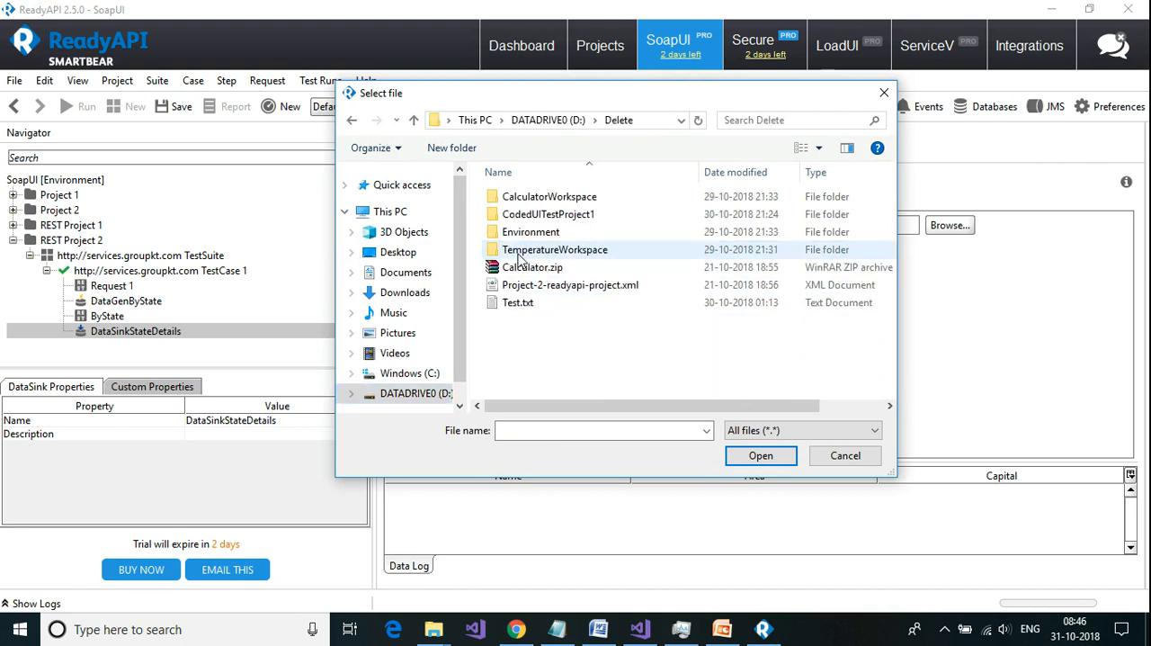
right_click(613, 350)
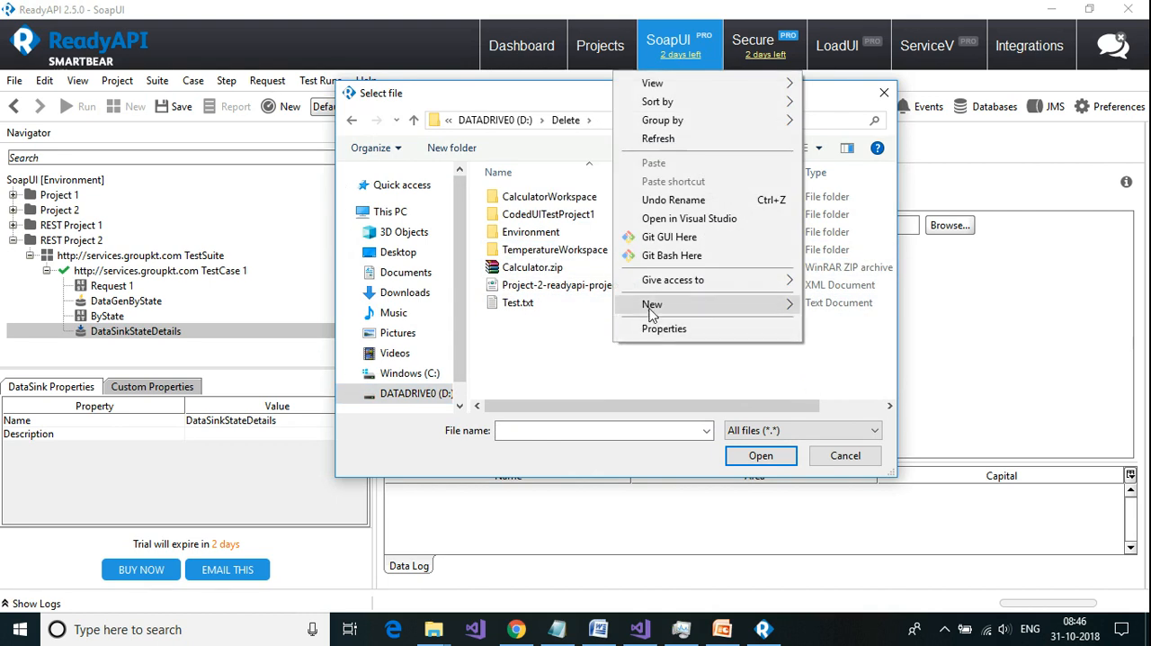
mouse_move(654, 308)
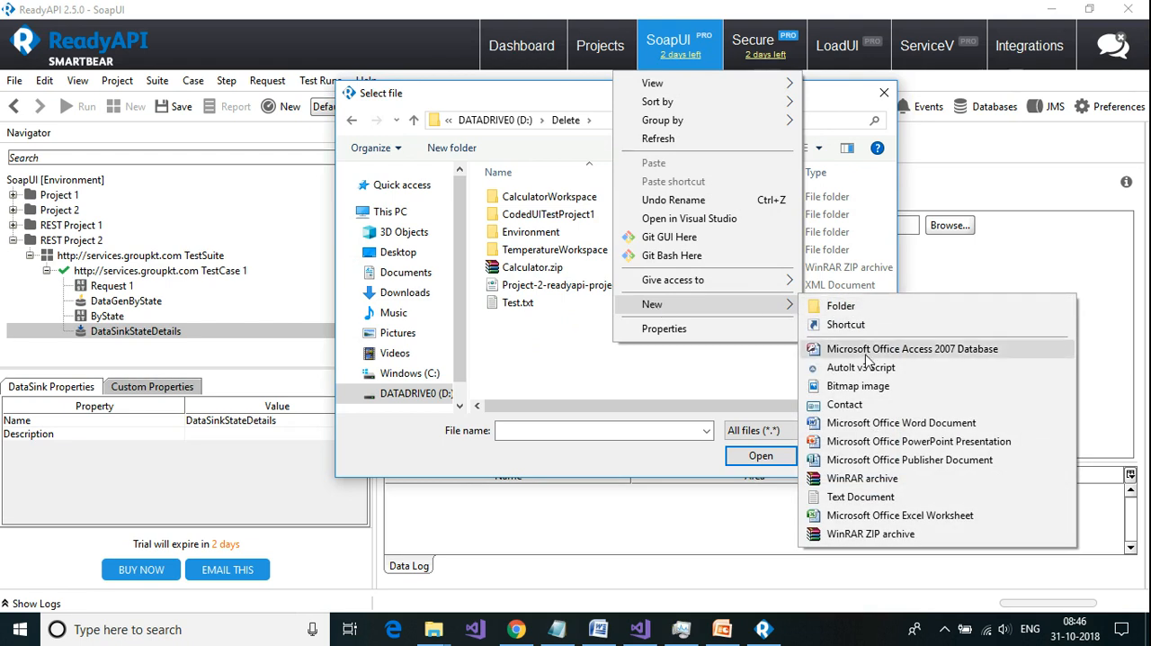
left_click(869, 497)
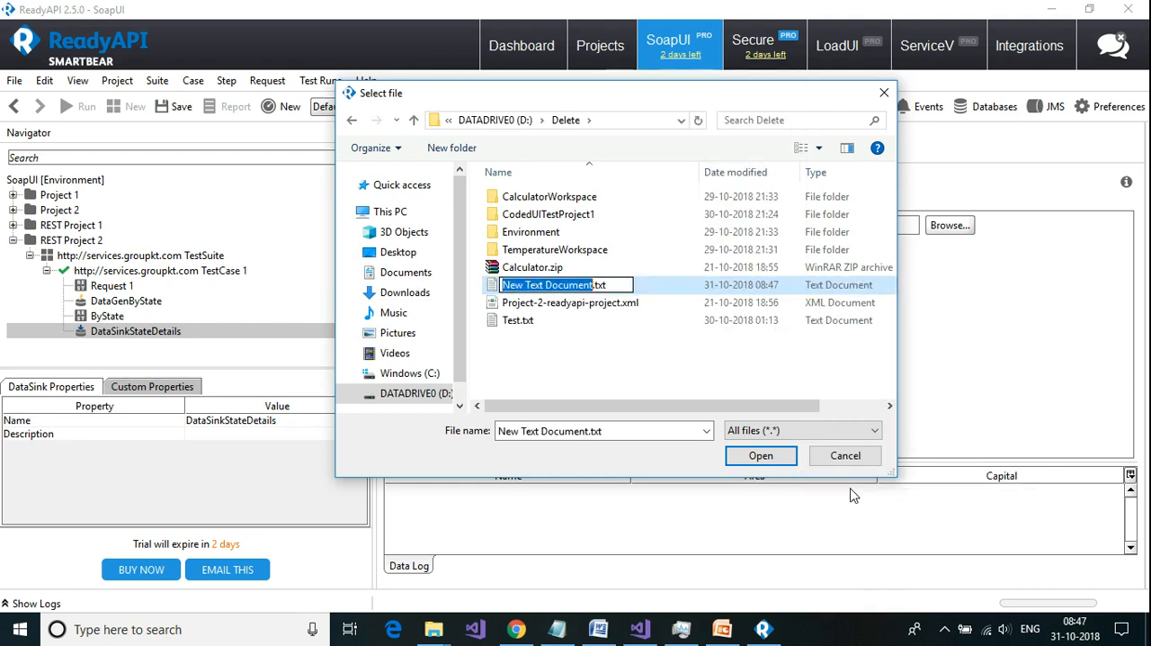
type("DataSinkExample")
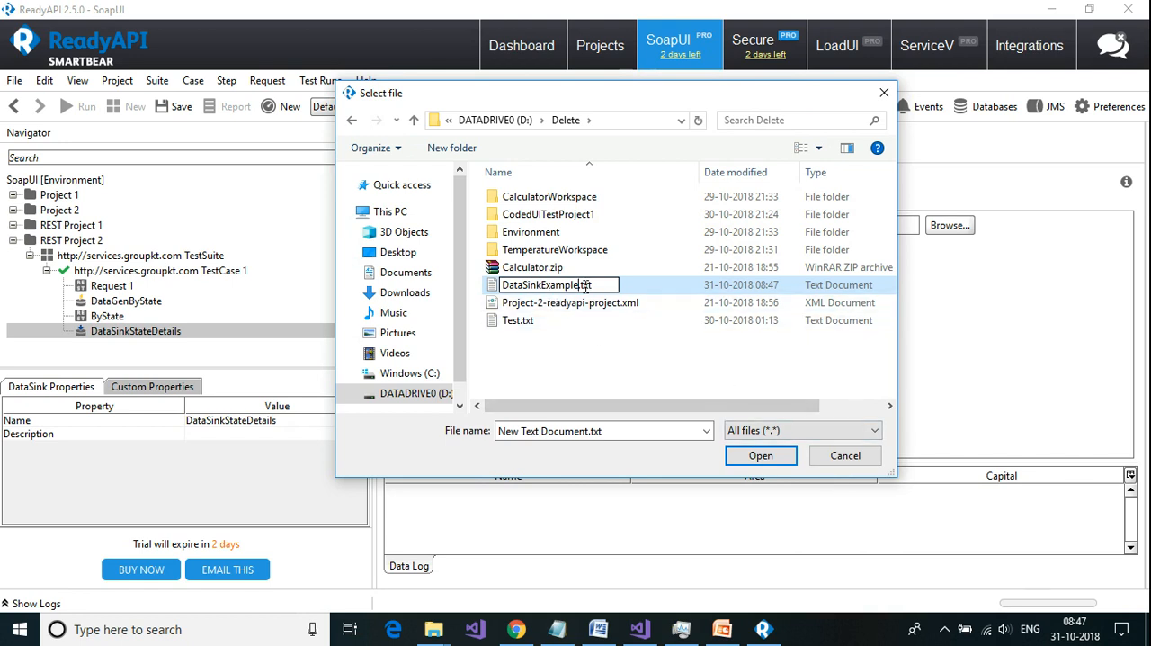
left_click(644, 284)
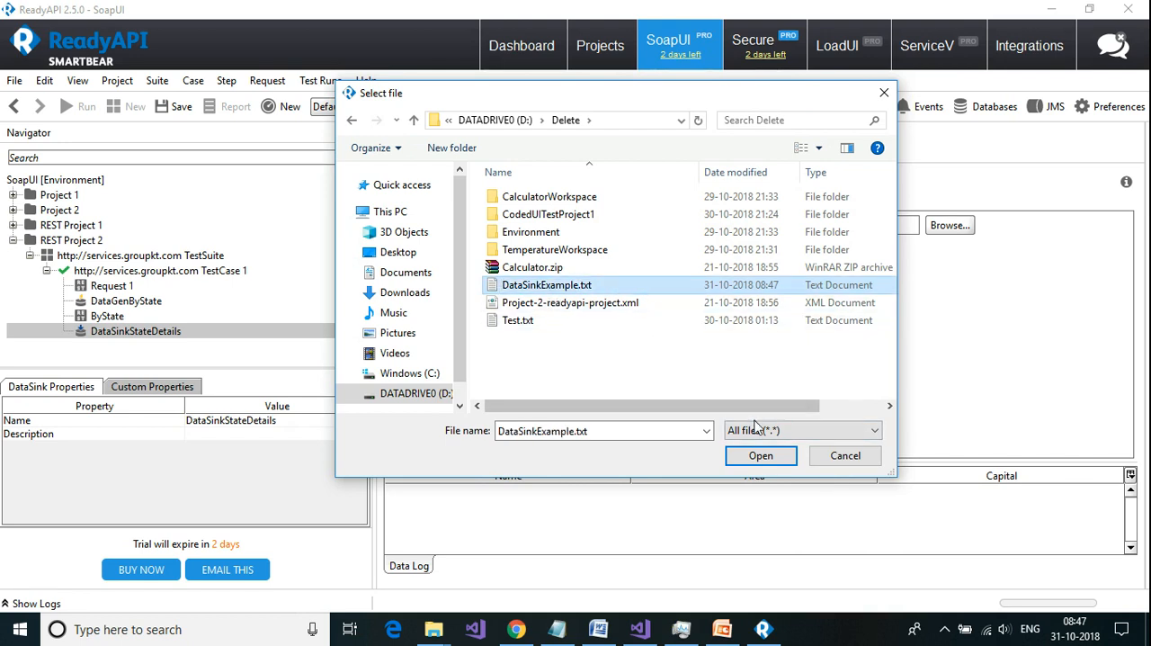
left_click(765, 462)
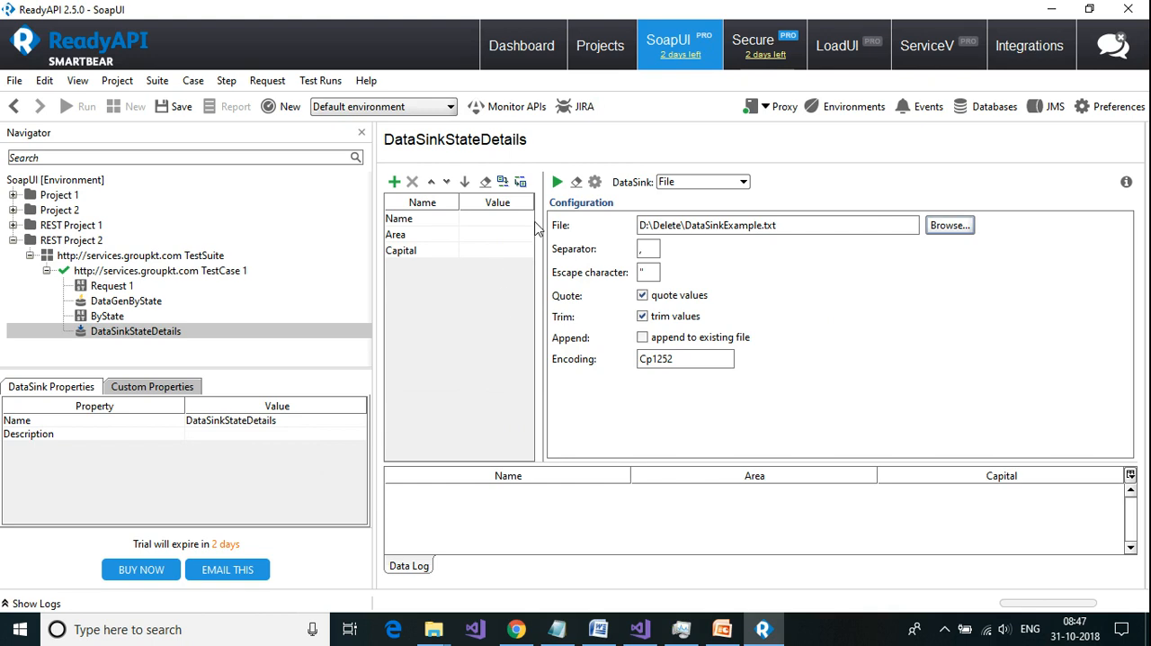
Step: Run the DataSinkStateDetails step on its own and inspect what was written to DataSinkExample.txt in D:\Delete
left_click(559, 184)
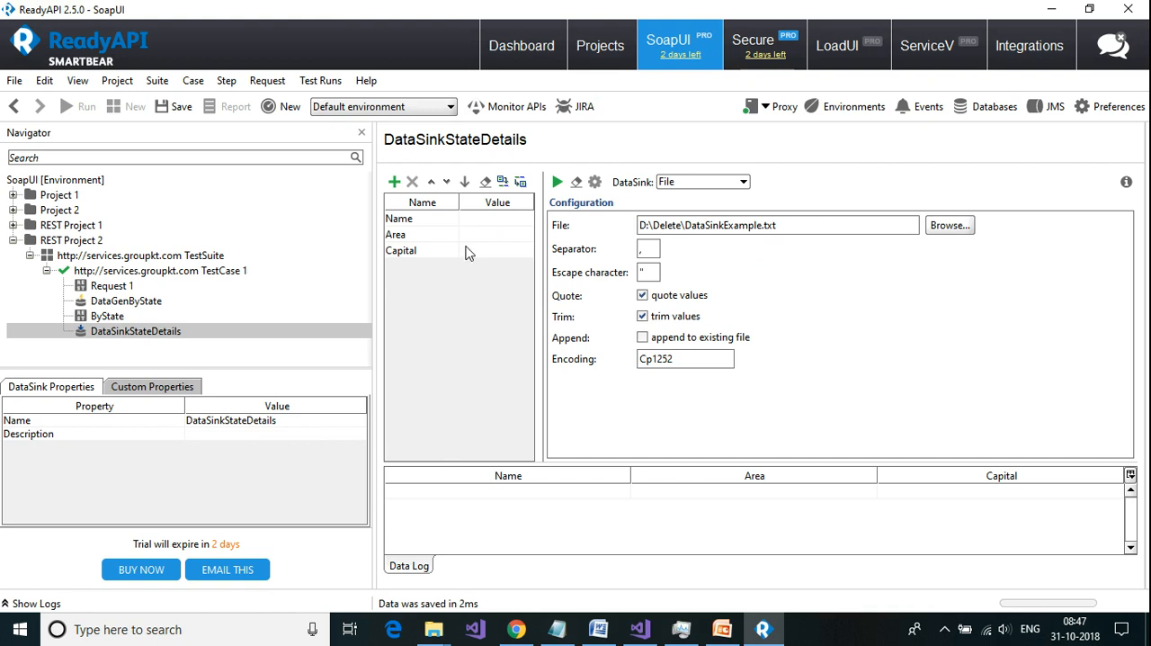
left_click(434, 629)
double_click(406, 270)
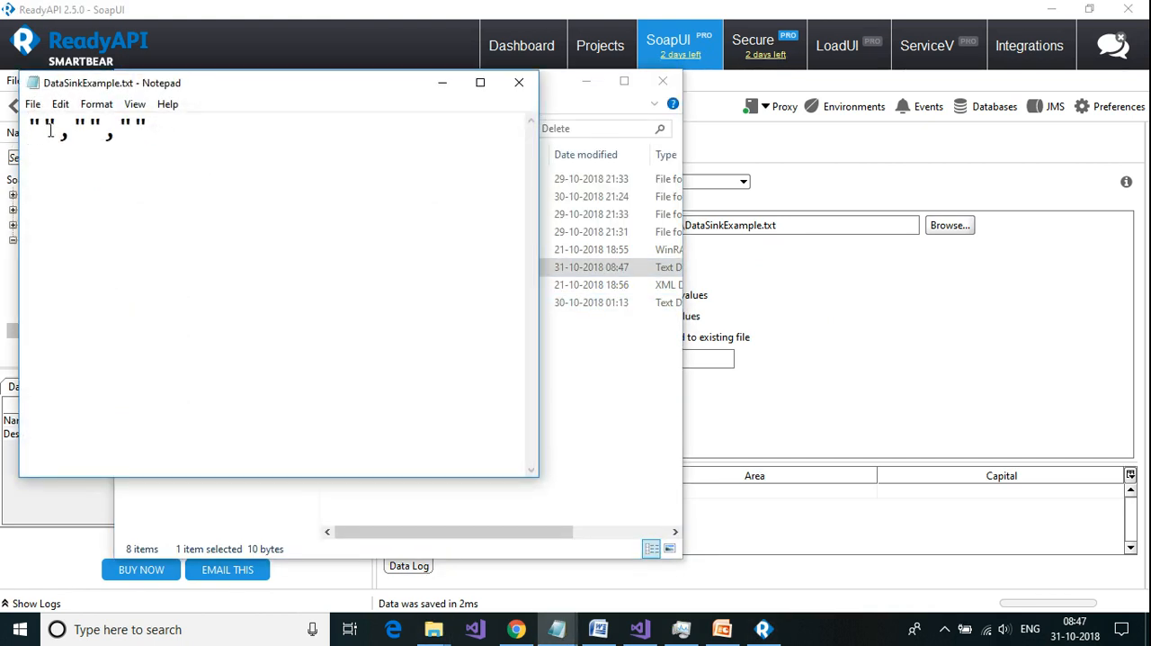
left_click_drag(40, 130, 149, 130)
left_click(519, 82)
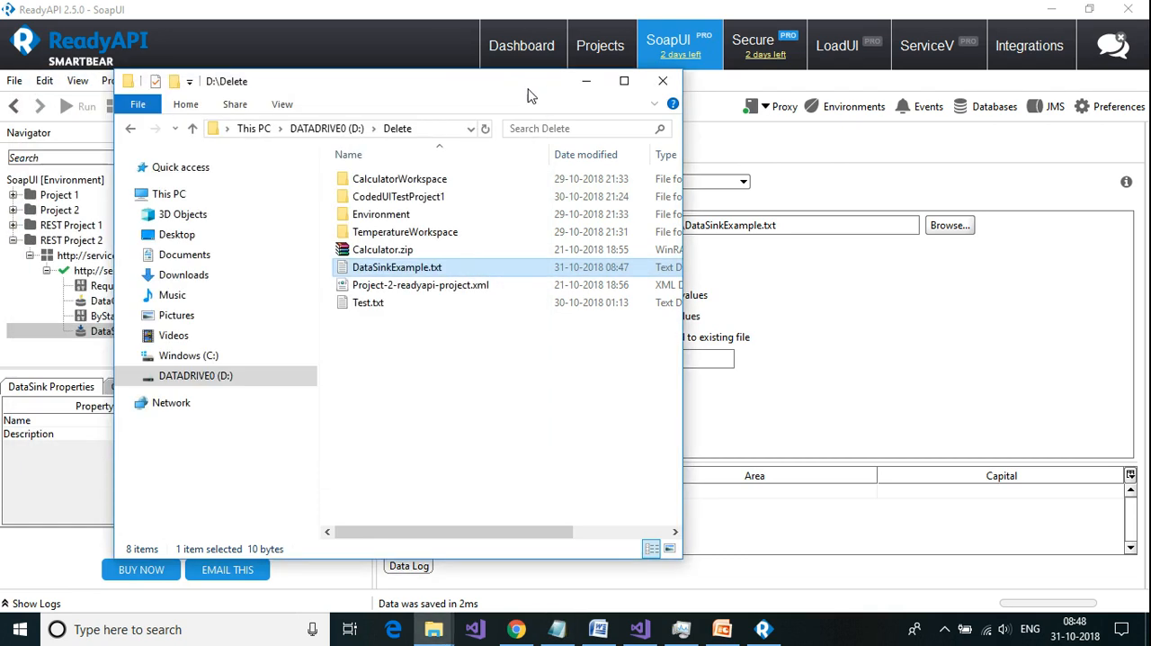
left_click(586, 81)
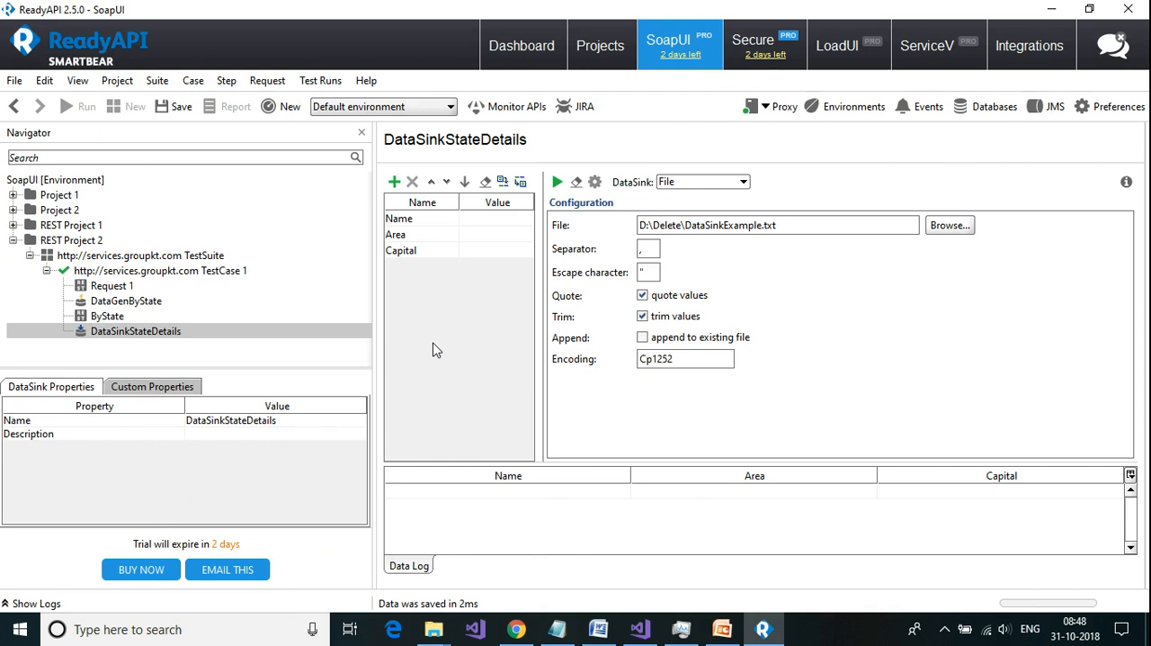
left_click(133, 333)
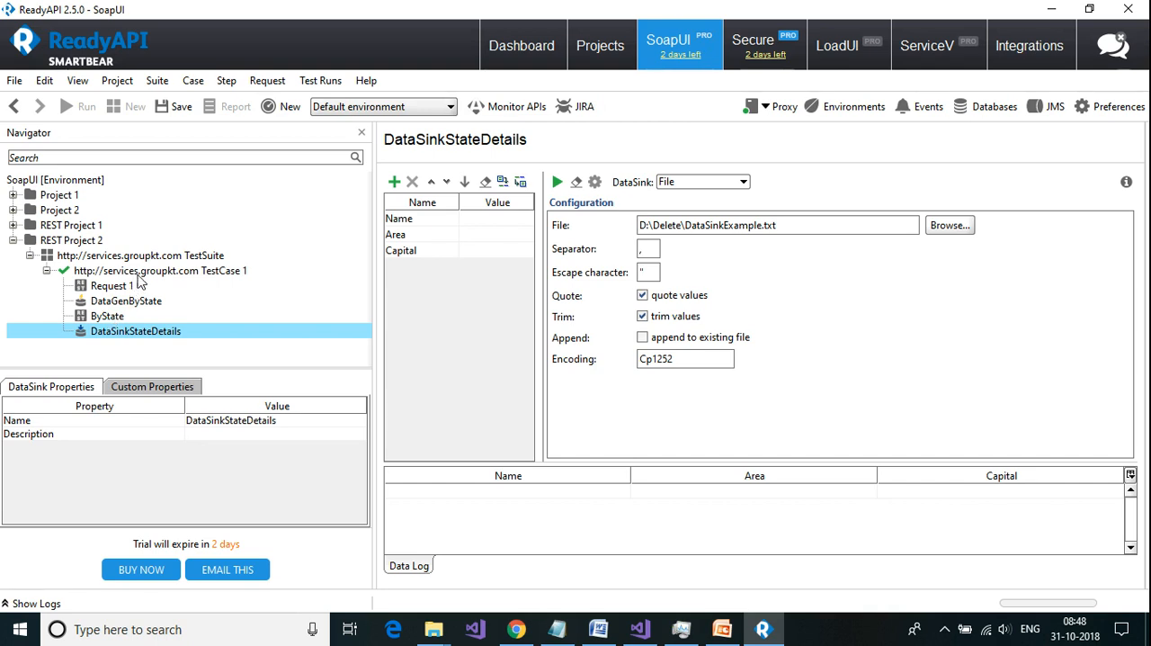
left_click(118, 273)
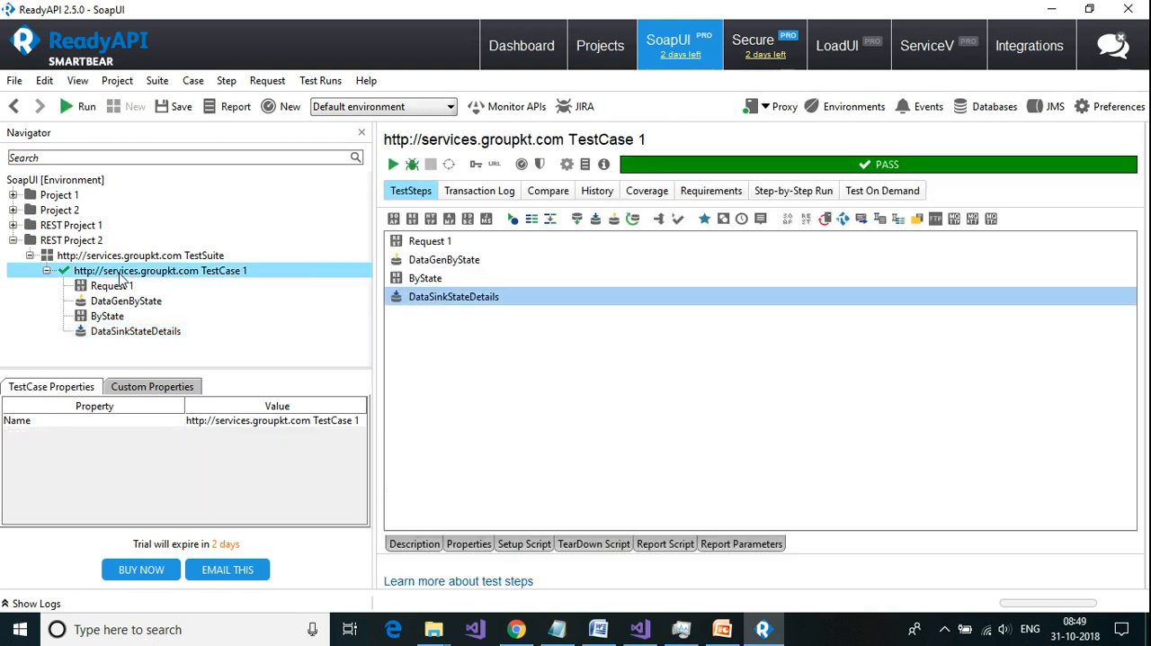
right_click(120, 279)
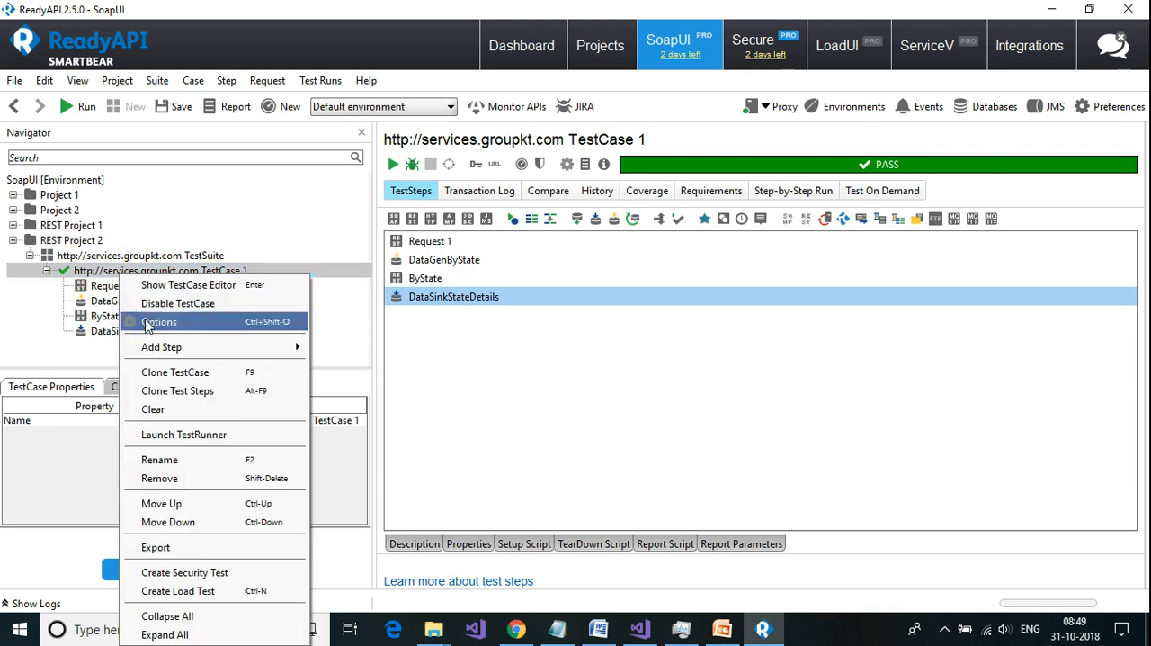
mouse_move(153, 351)
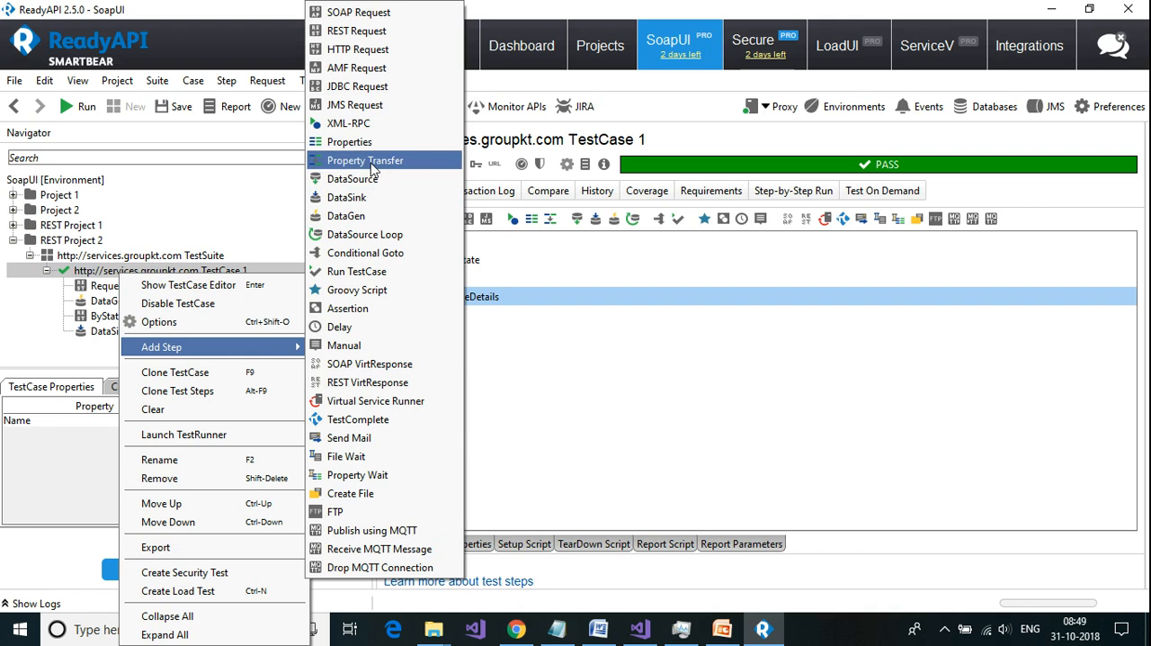
left_click(373, 168)
left_click_drag(586, 309, 457, 320)
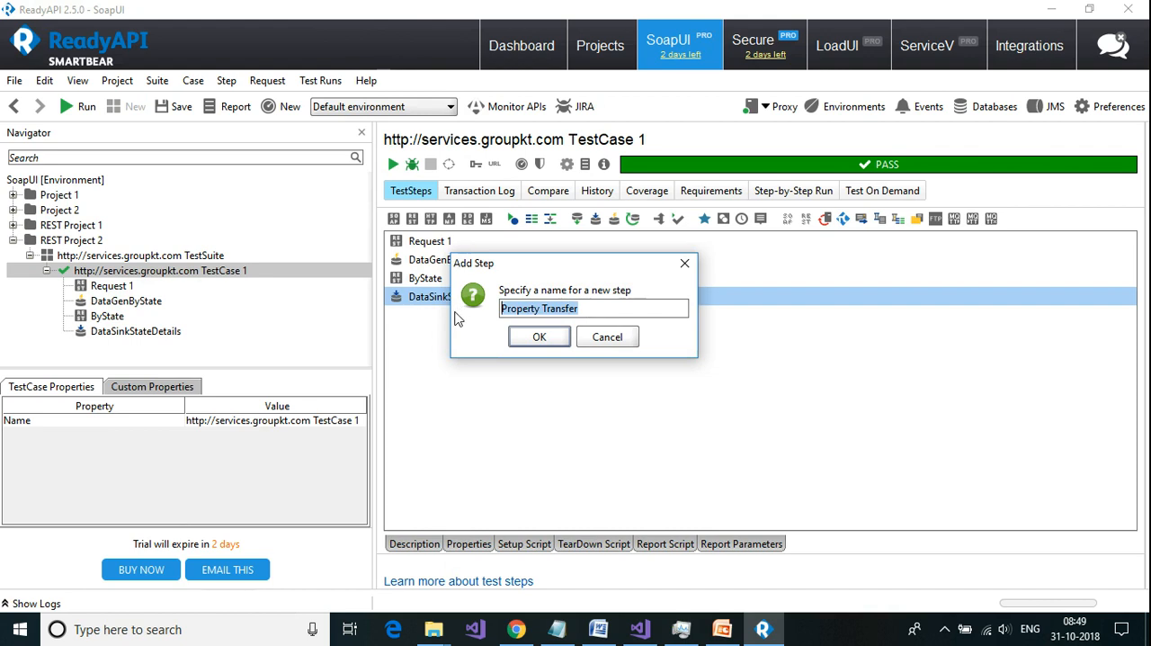
type("Tra")
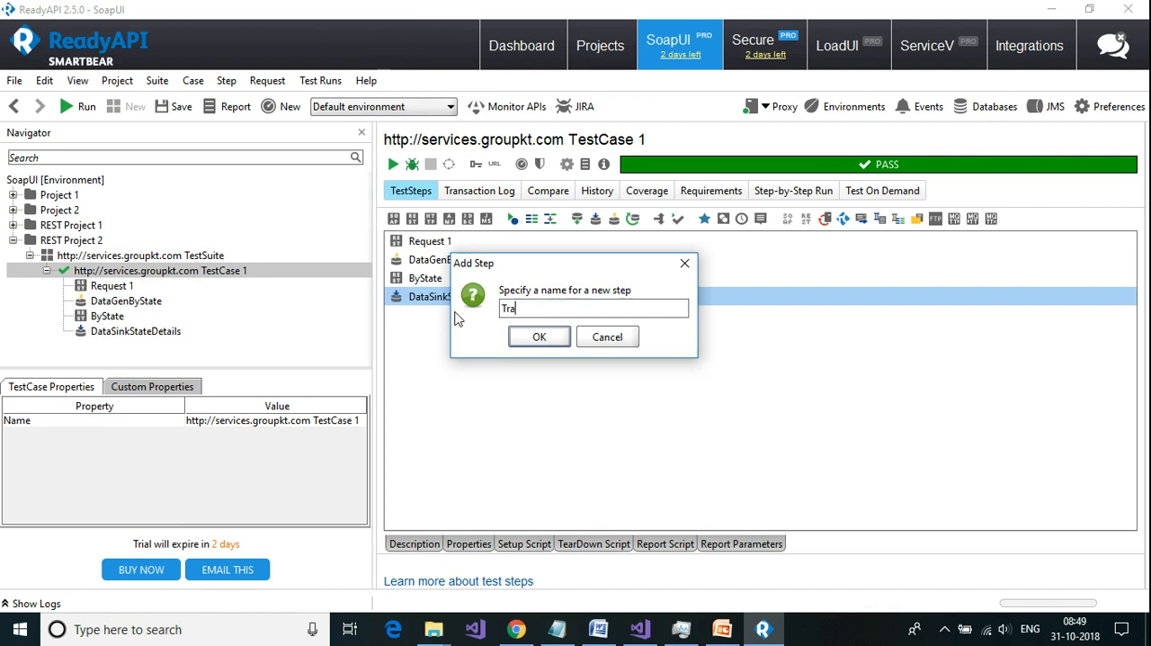
type("nsferDetails")
left_click(536, 347)
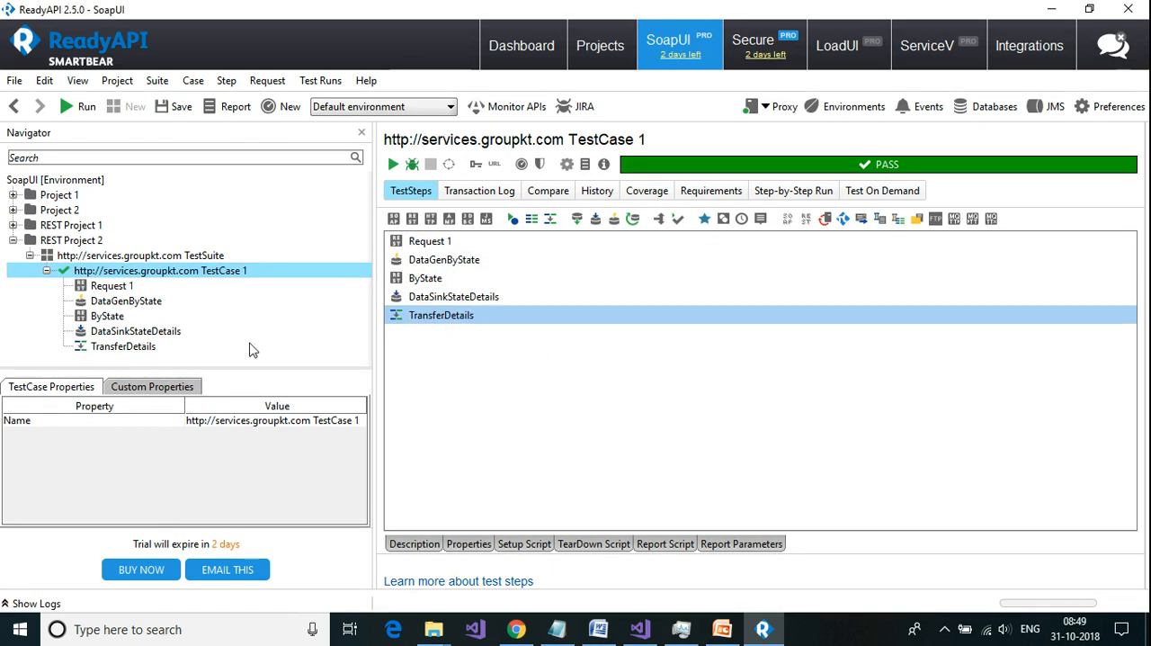
Step: Move TransferDetails between ByState and DataSinkStateDetails, and look at the ByState response
left_click(123, 347)
left_click_drag(128, 355, 132, 331)
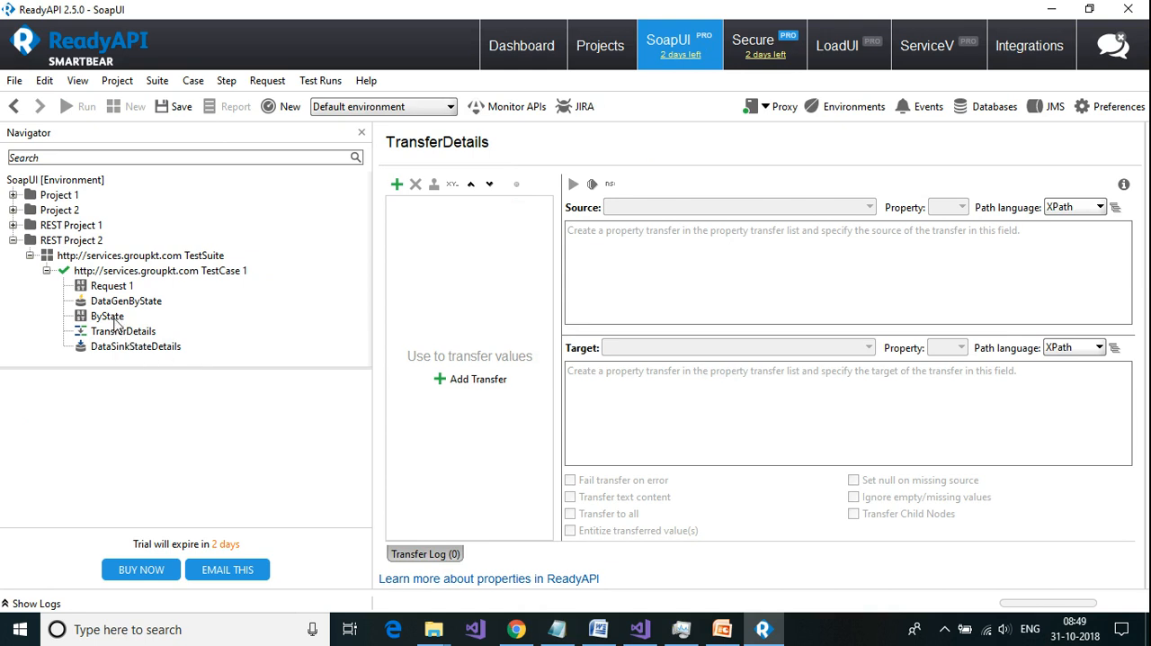
left_click(108, 316)
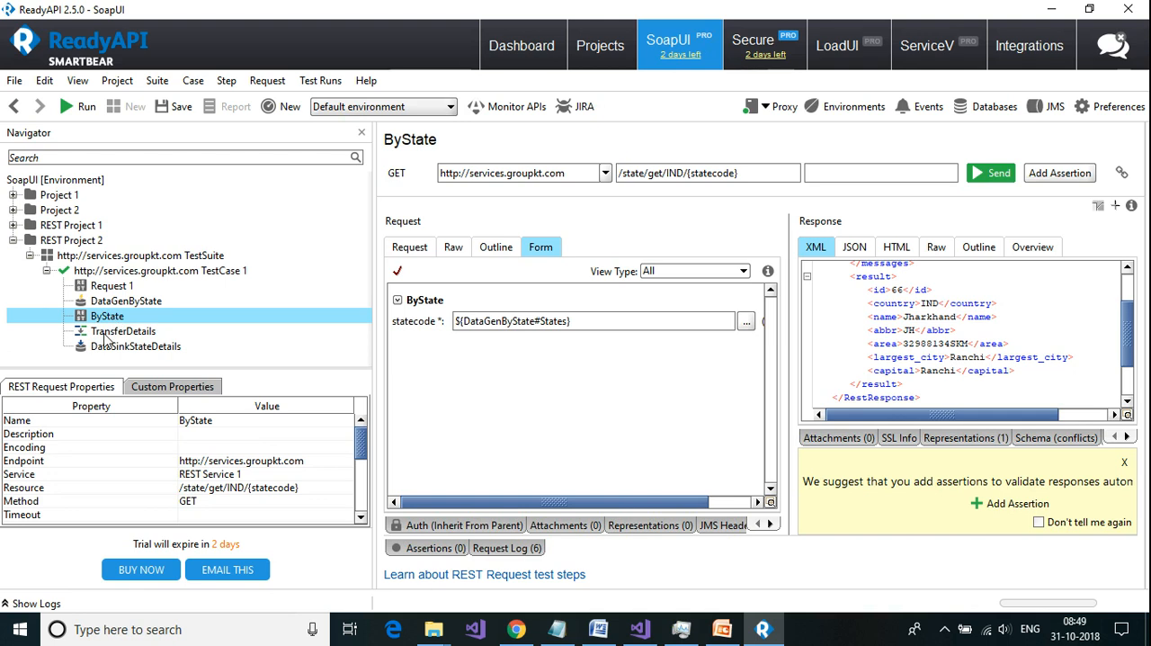
left_click(105, 335)
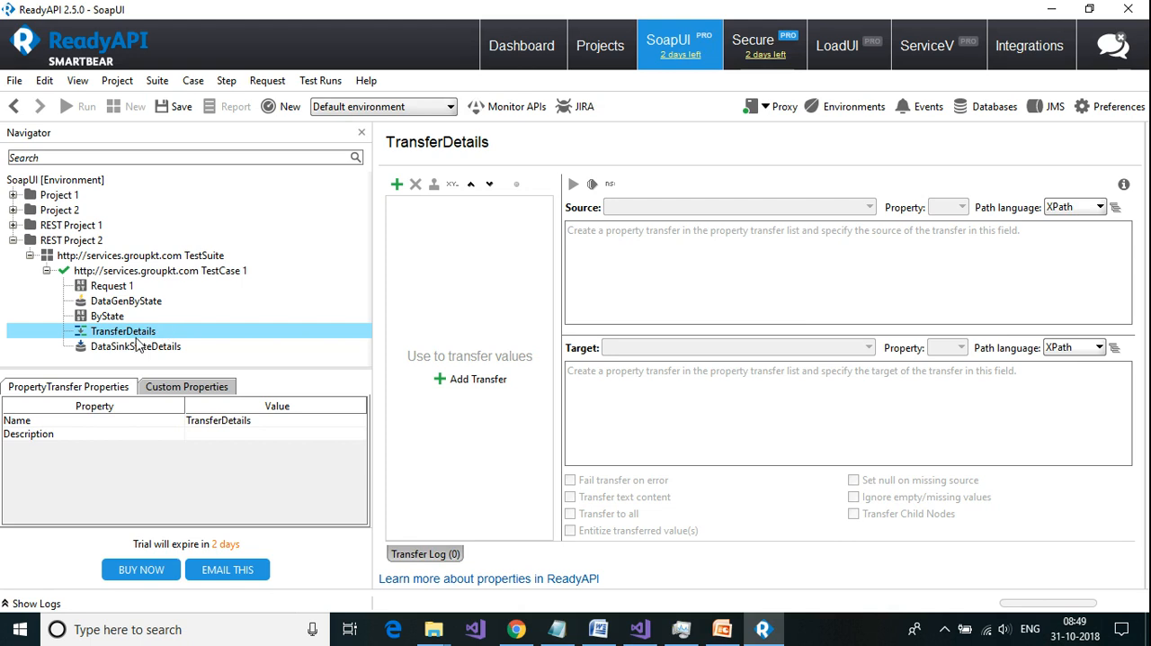
Step: Add three property transfers named tName, tArea and tCapital to TransferDetails
left_click(398, 185)
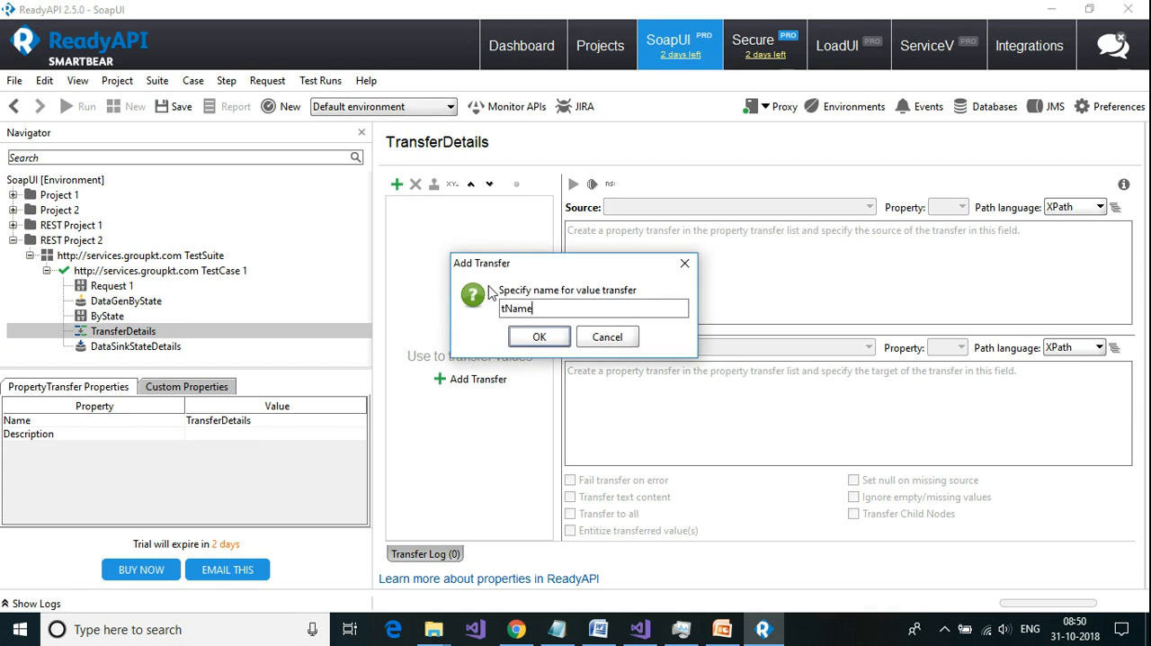
left_click(540, 338)
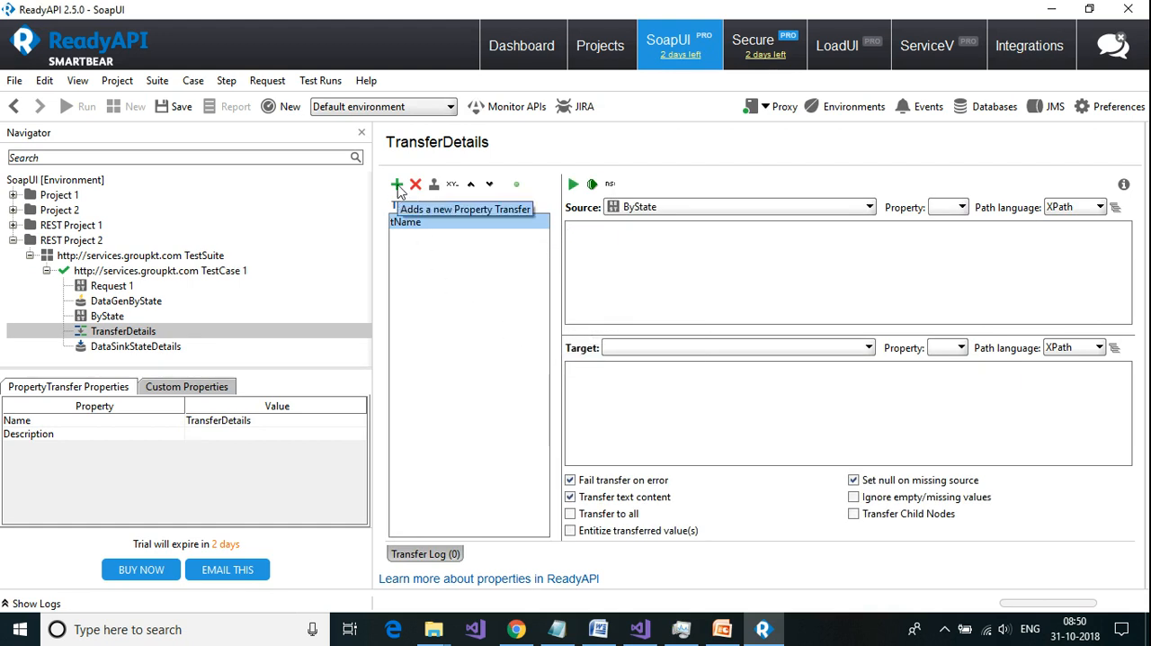
left_click(396, 185)
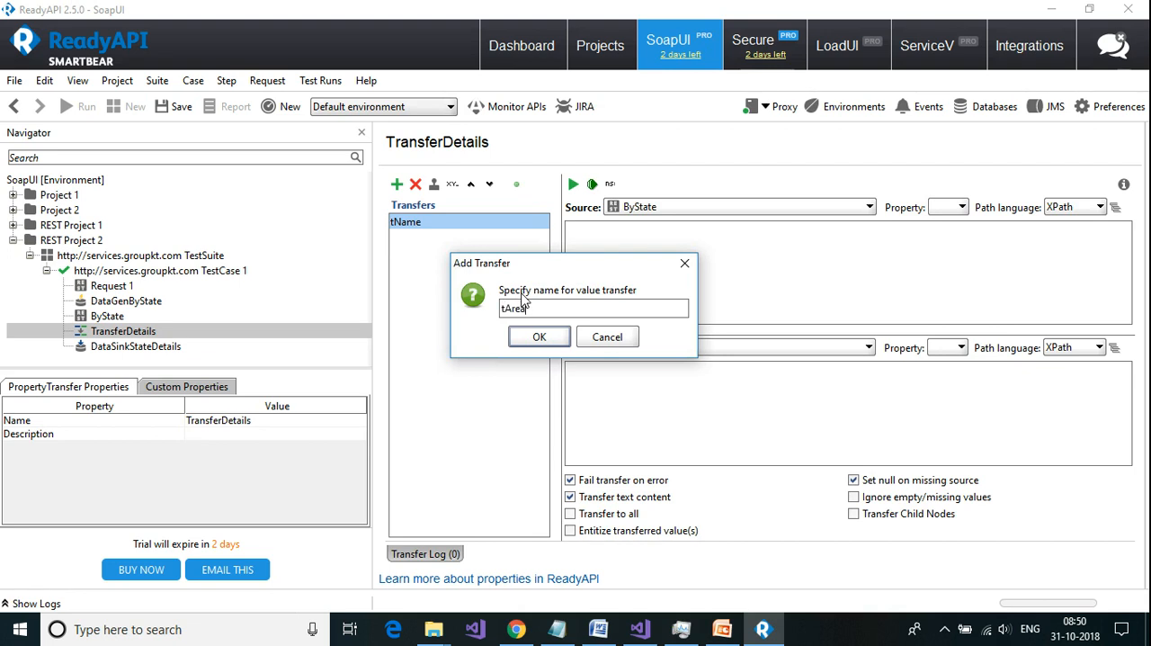
left_click(515, 339)
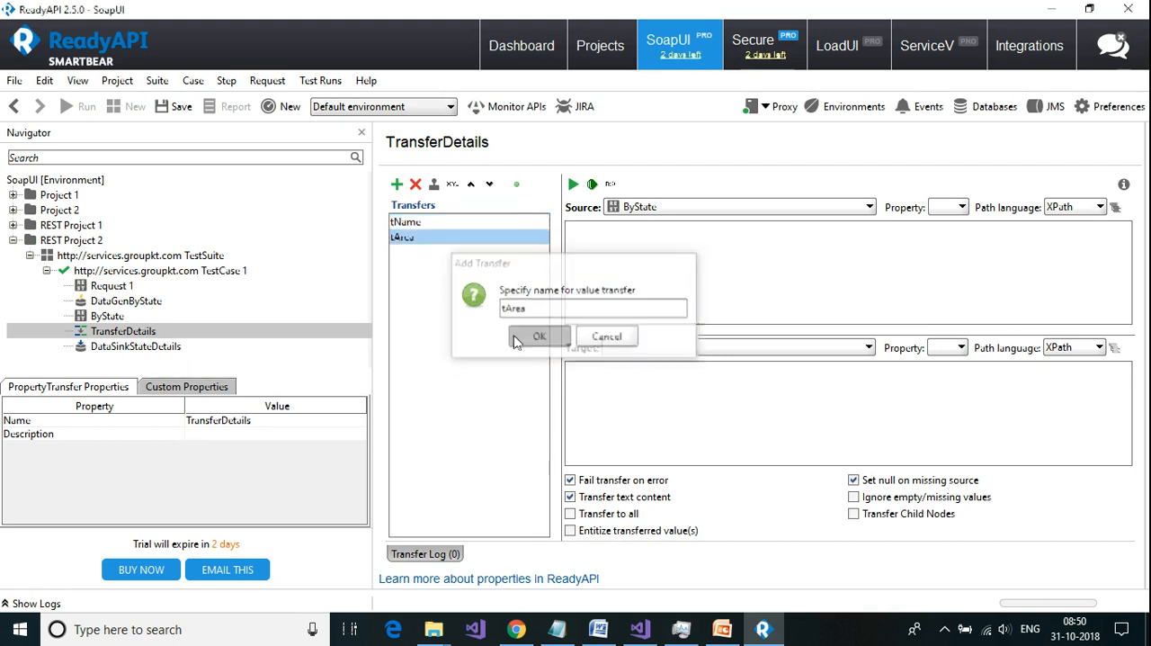
left_click(397, 185)
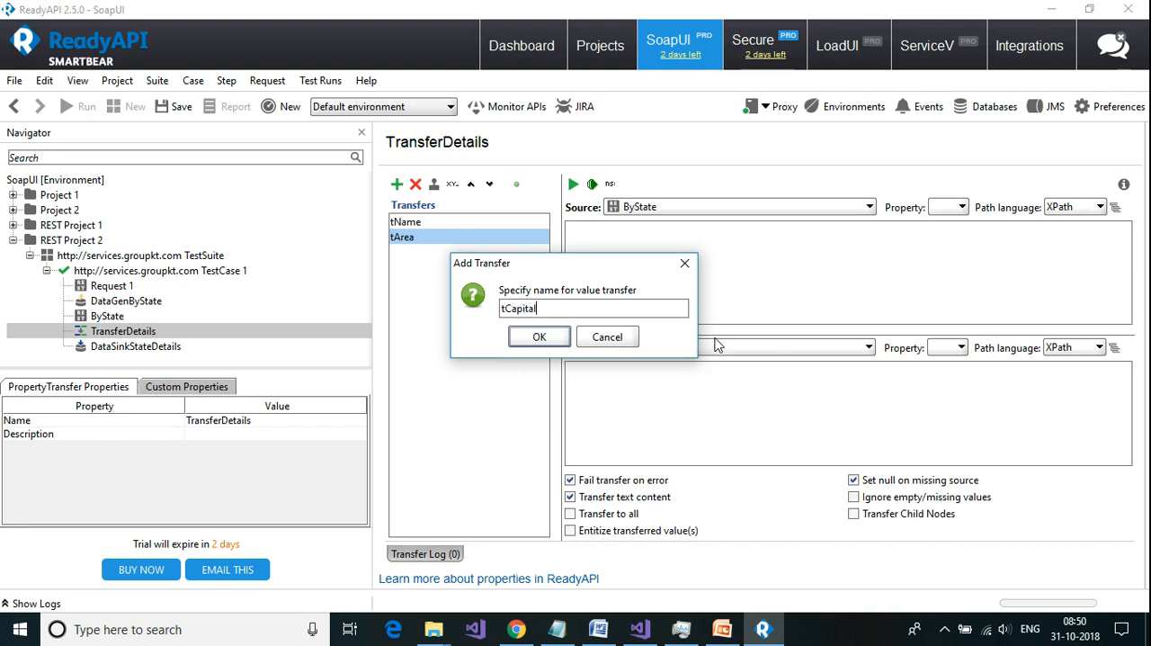
left_click(539, 336)
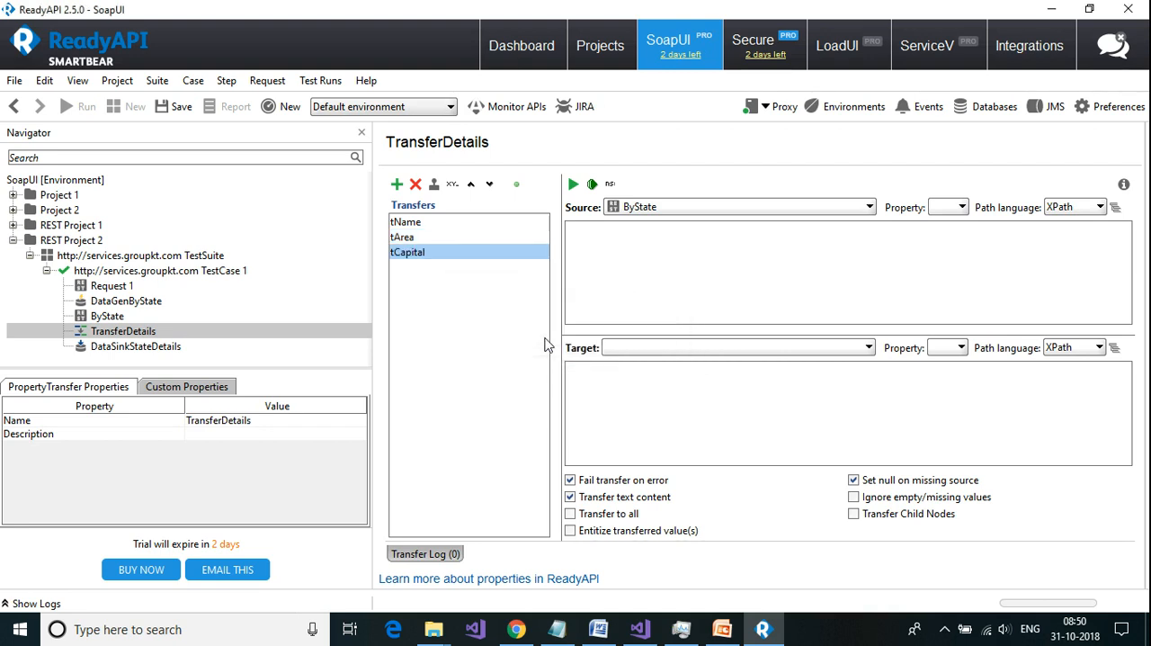
Step: Set the tName transfer's source to ByState's ResponseAsXml property with the XPath of the result's name node
left_click(406, 224)
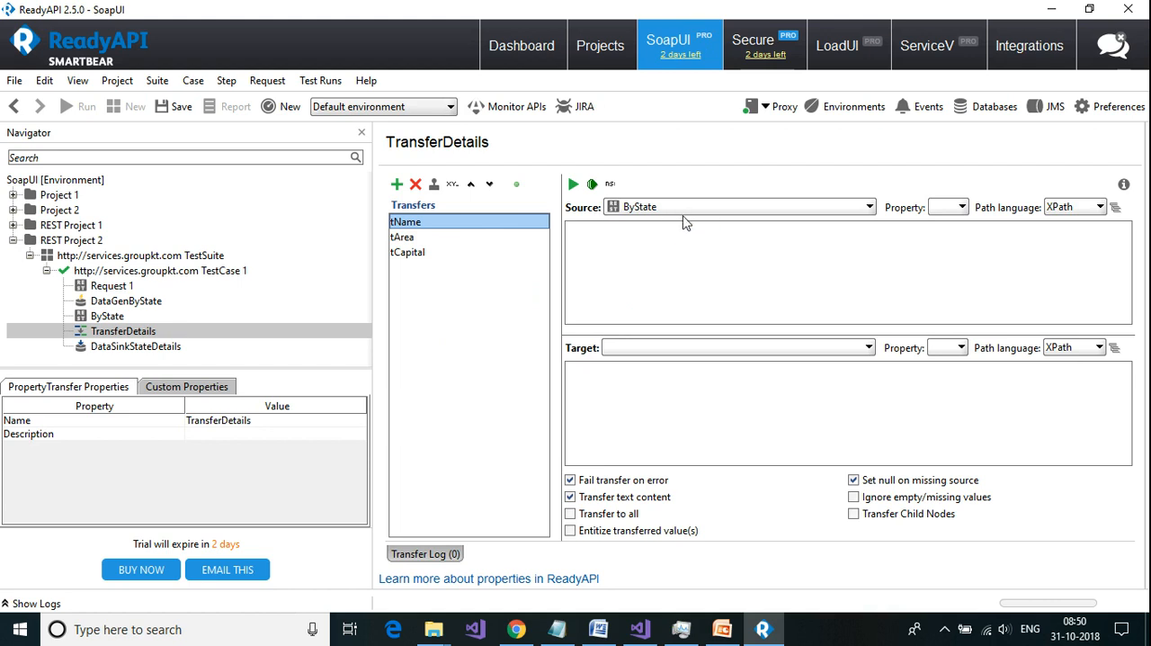
left_click(959, 211)
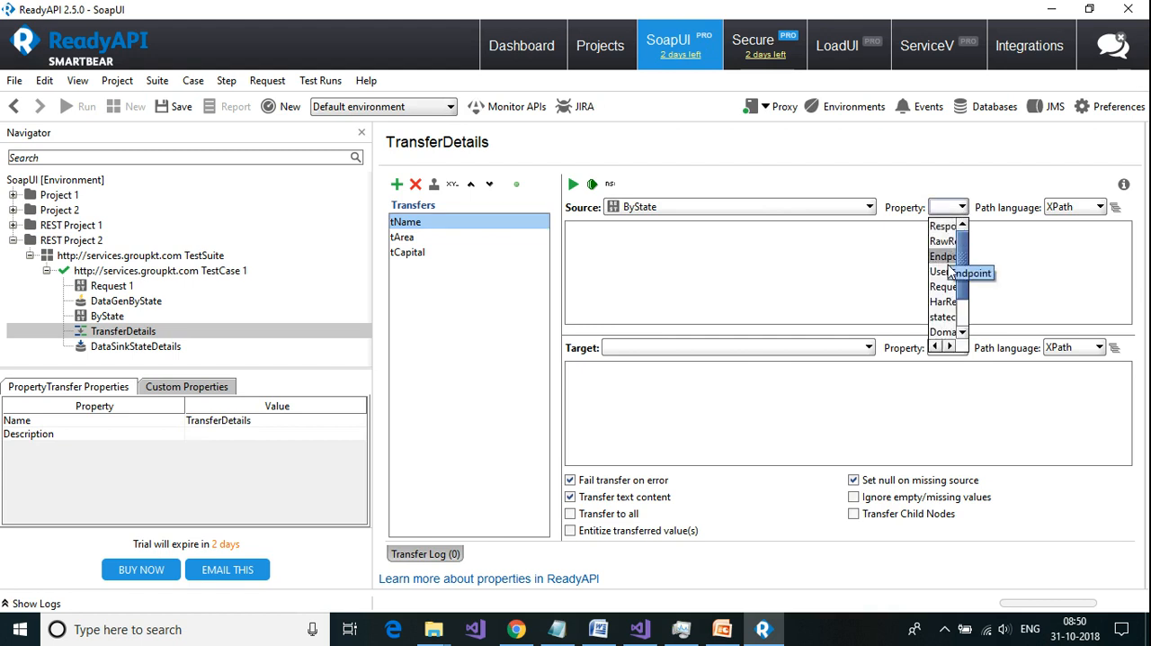
scroll(943, 306, "down", 1)
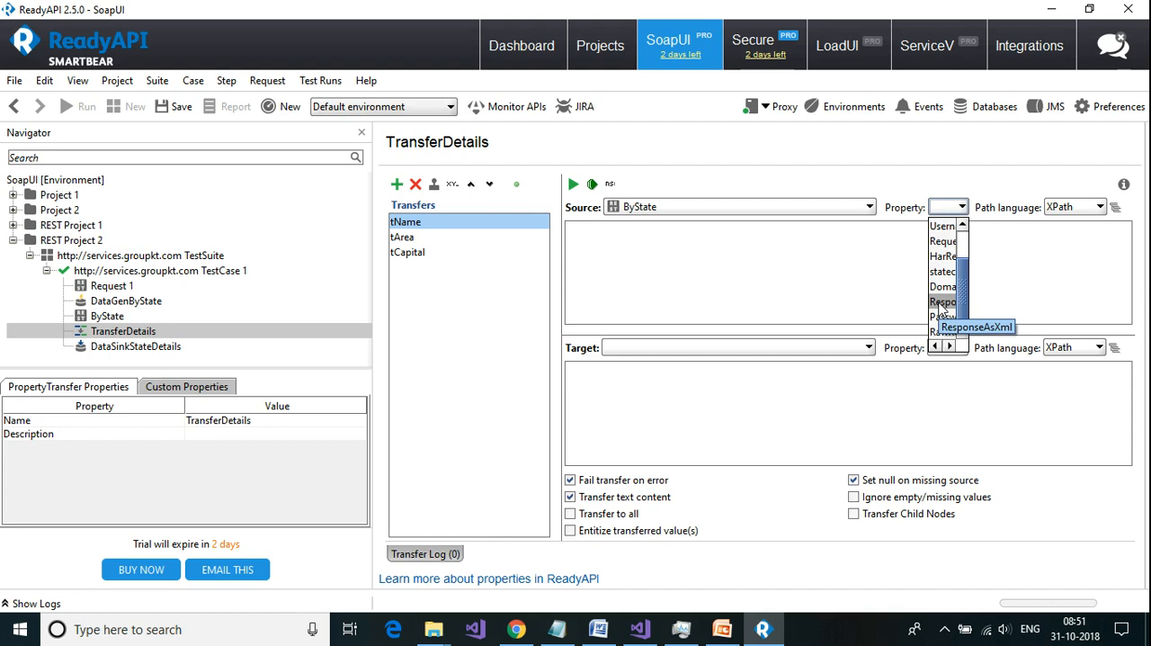
left_click(942, 306)
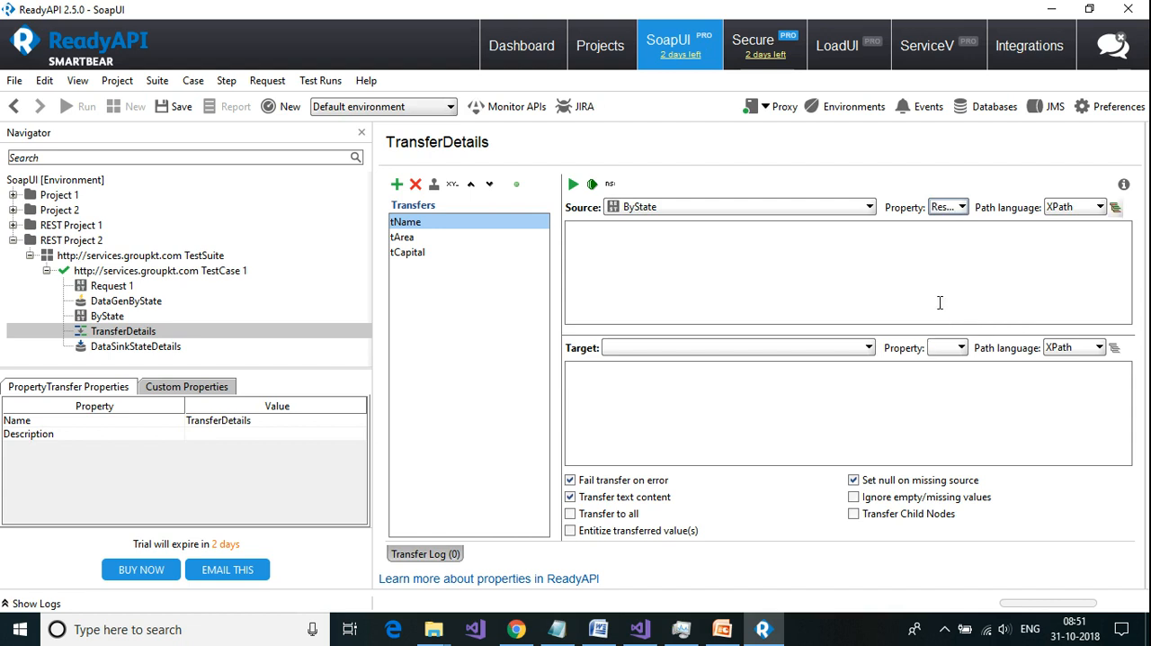
left_click(1116, 209)
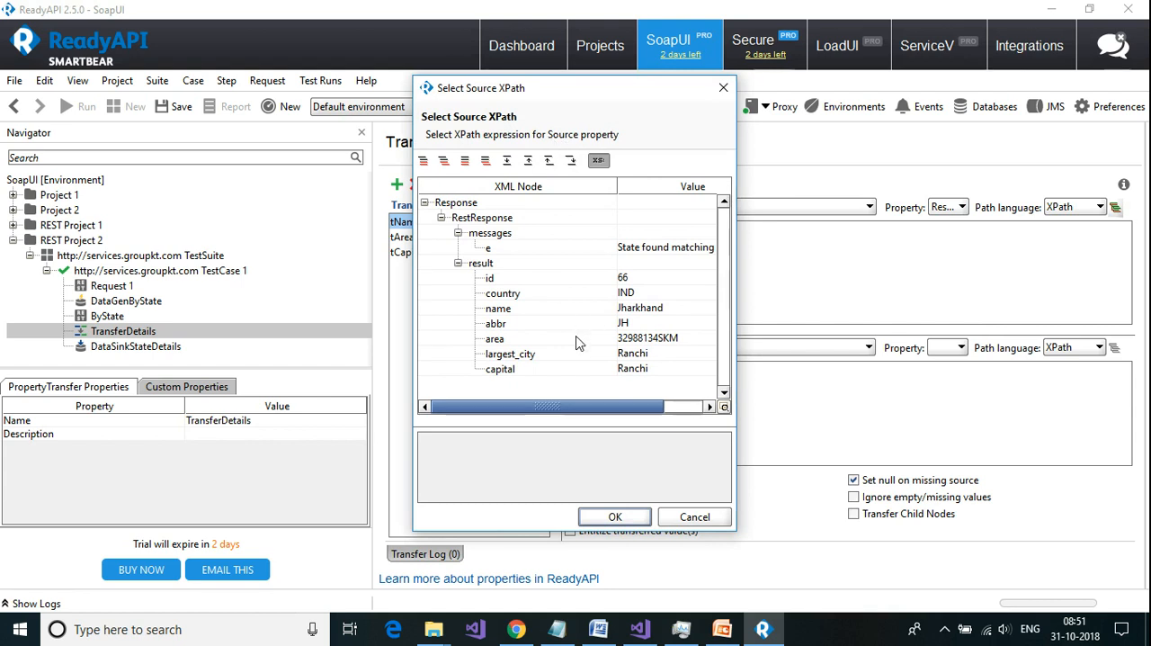
left_click_drag(589, 95, 719, 109)
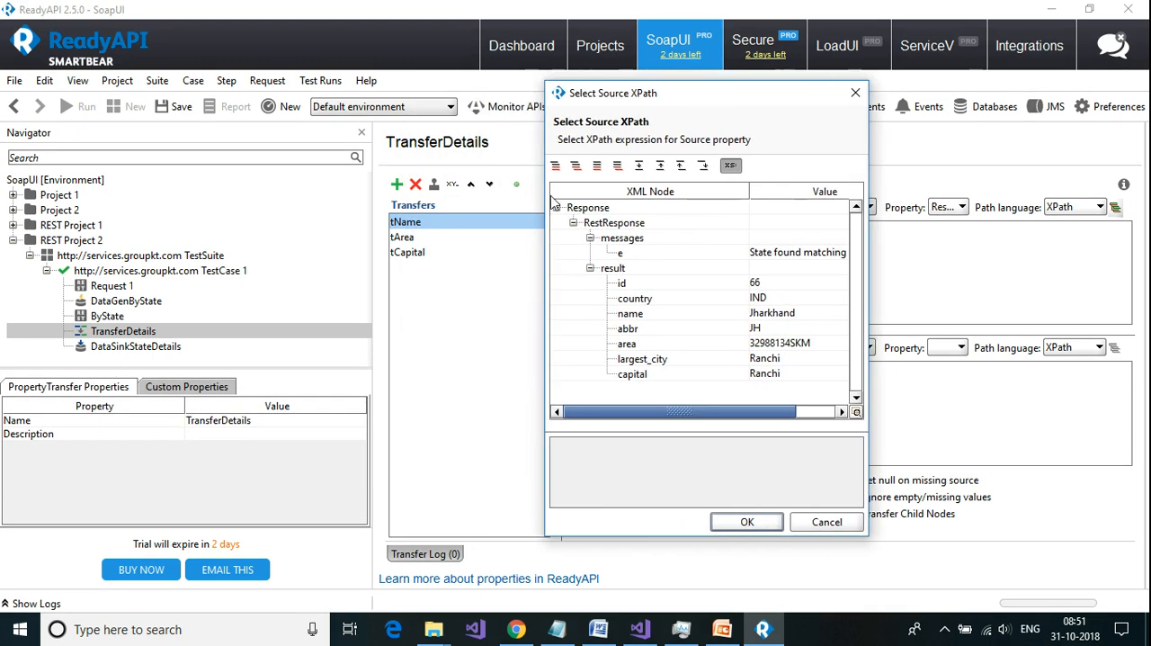
left_click(637, 316)
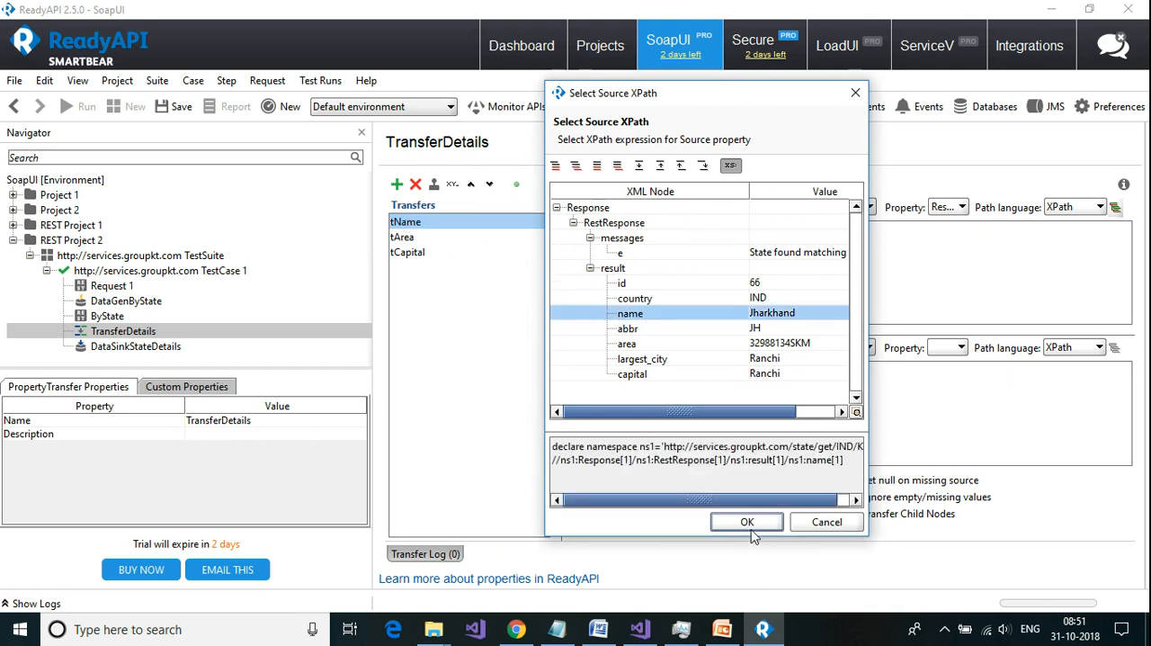
left_click(748, 523)
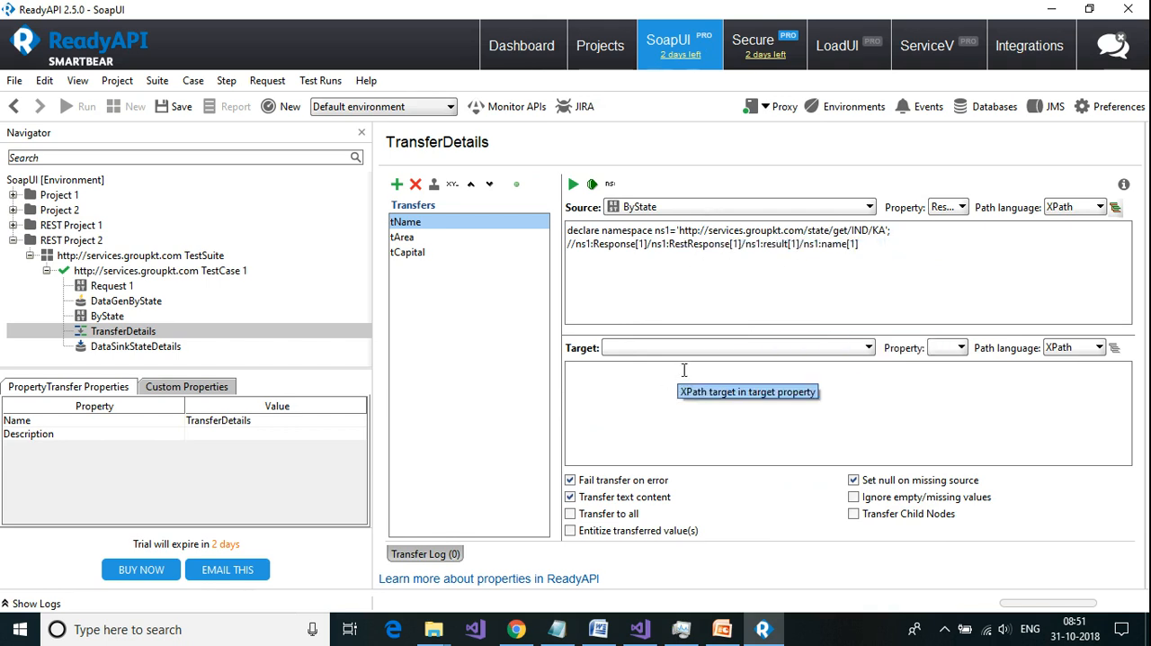
Step: Set the tName transfer's target to the Name property of DataSinkStateDetails
left_click(869, 348)
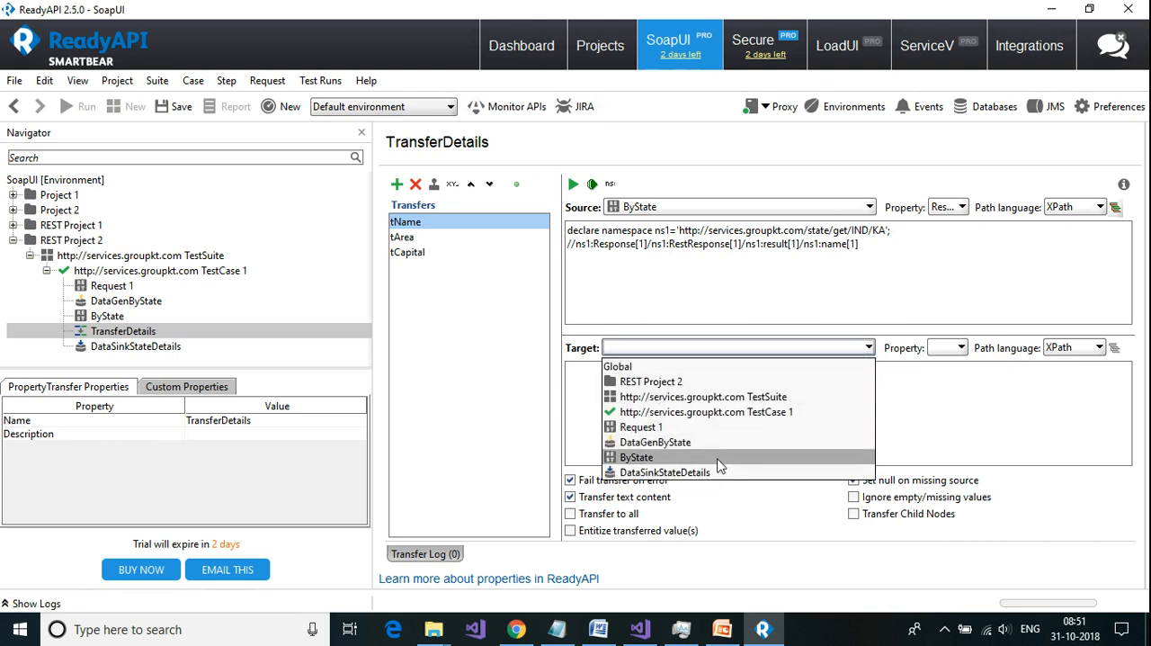
left_click(706, 473)
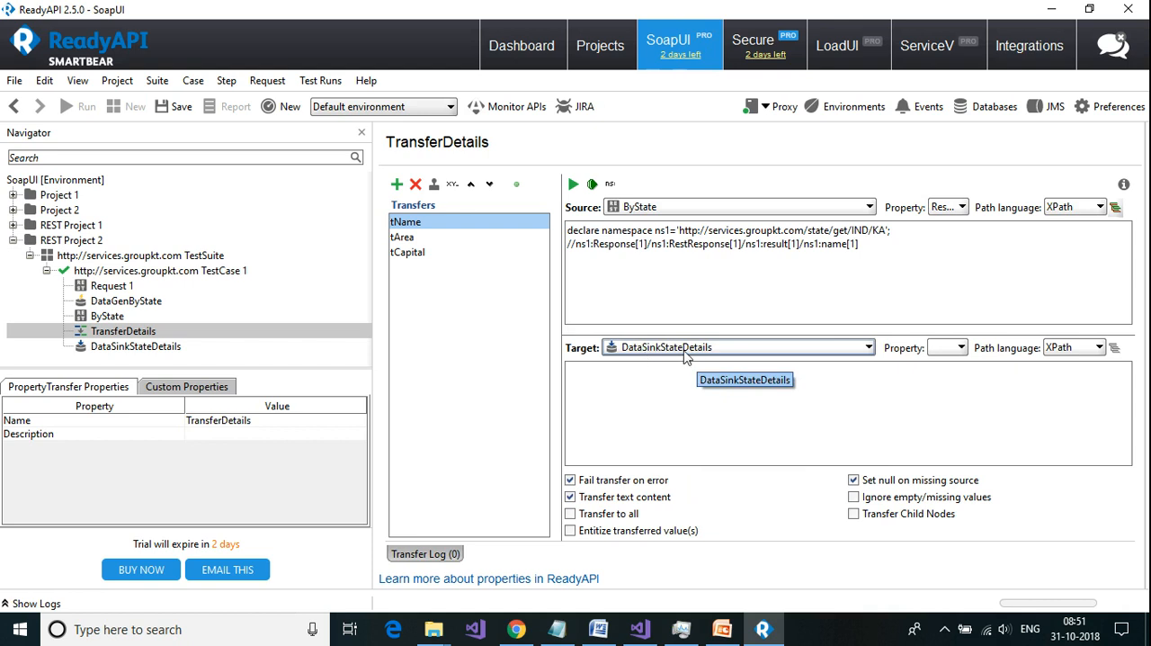
left_click(961, 348)
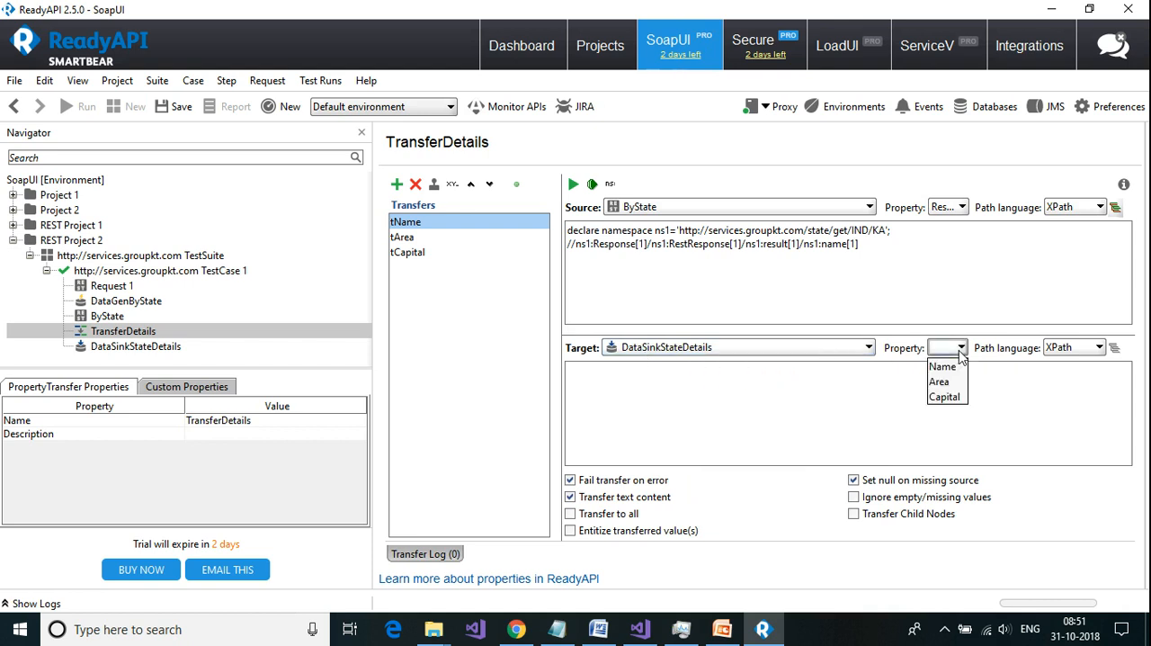
left_click(950, 367)
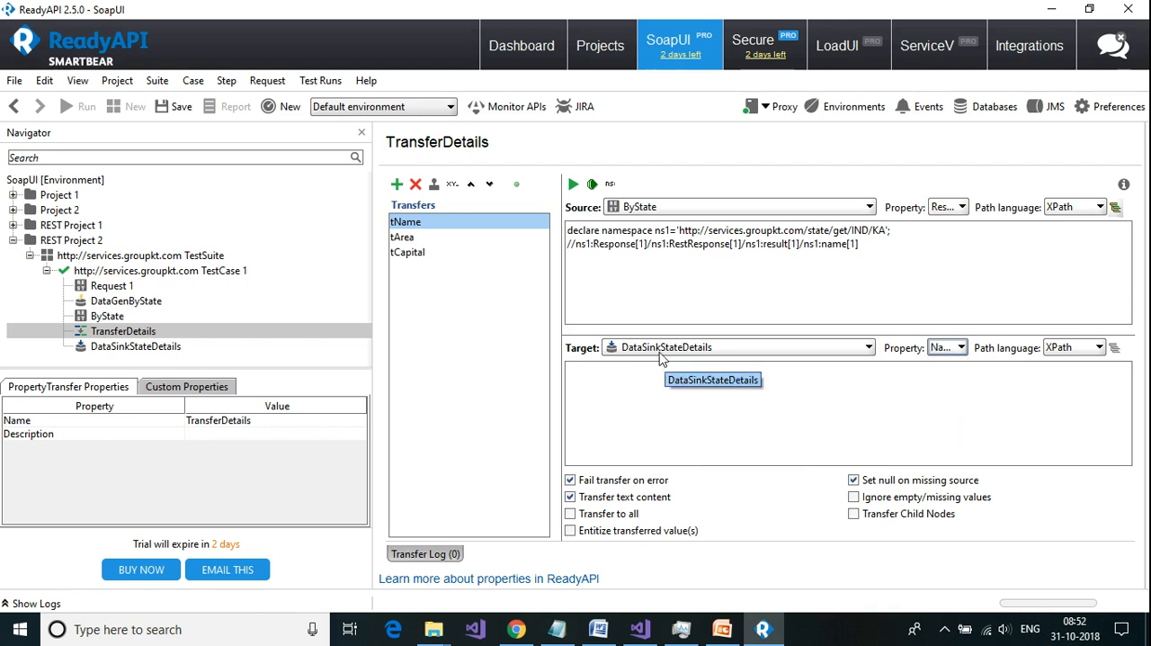
Step: Set the tArea transfer's source to ByState's ResponseAsXml property with the XPath of the result's area node
left_click(407, 238)
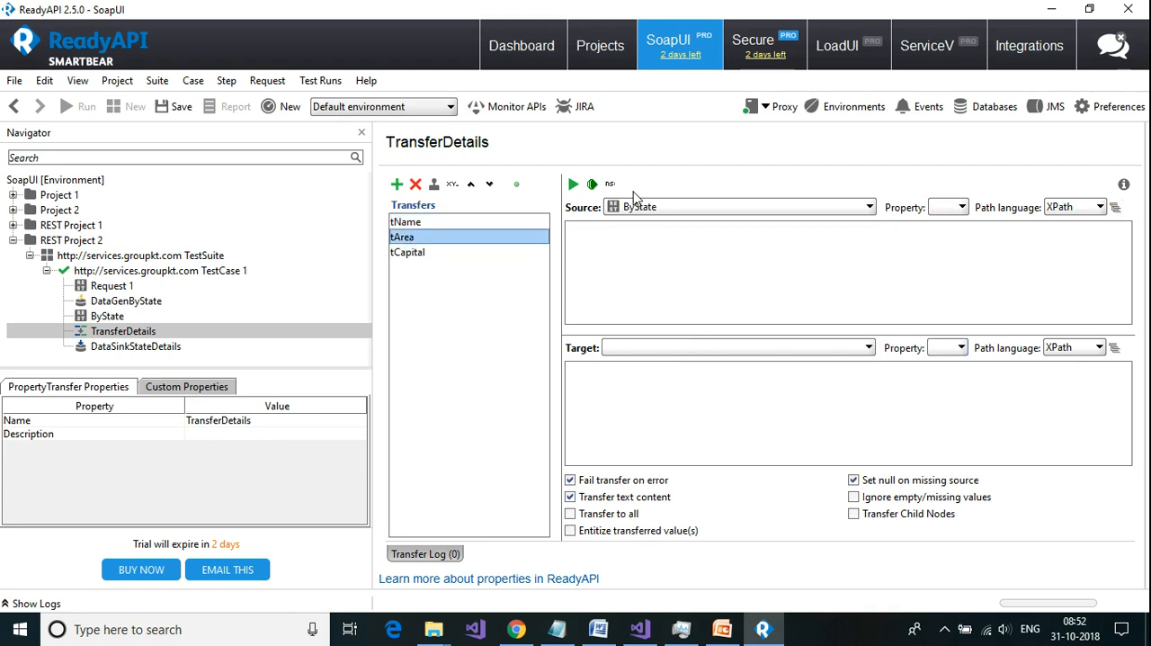
left_click(954, 207)
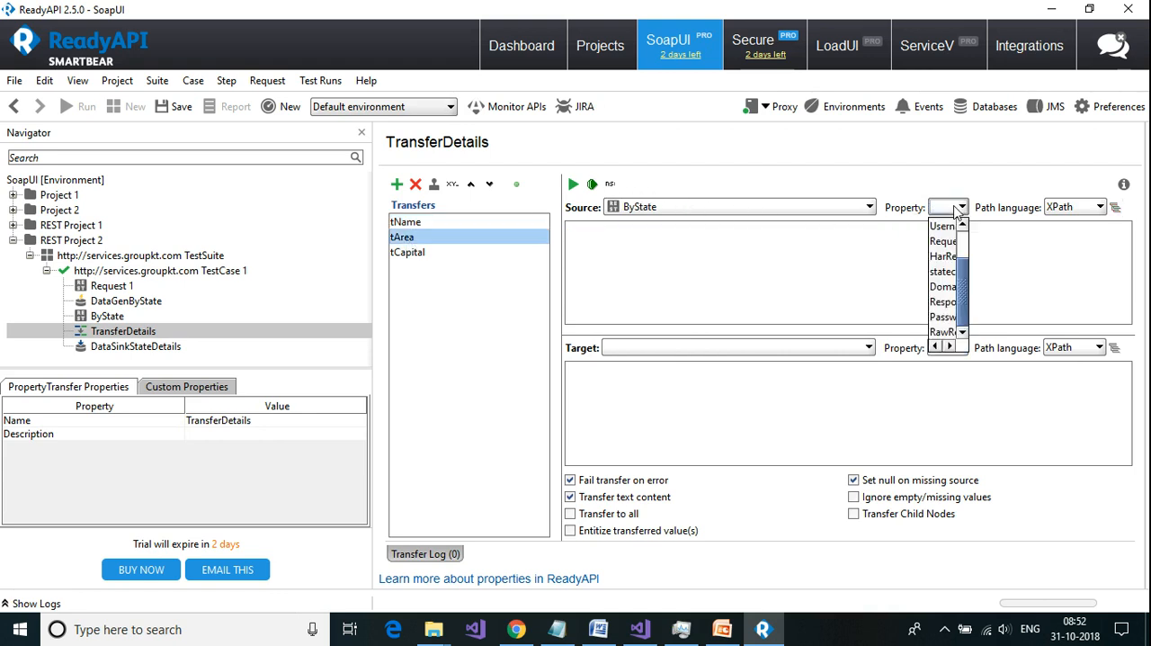
left_click(945, 302)
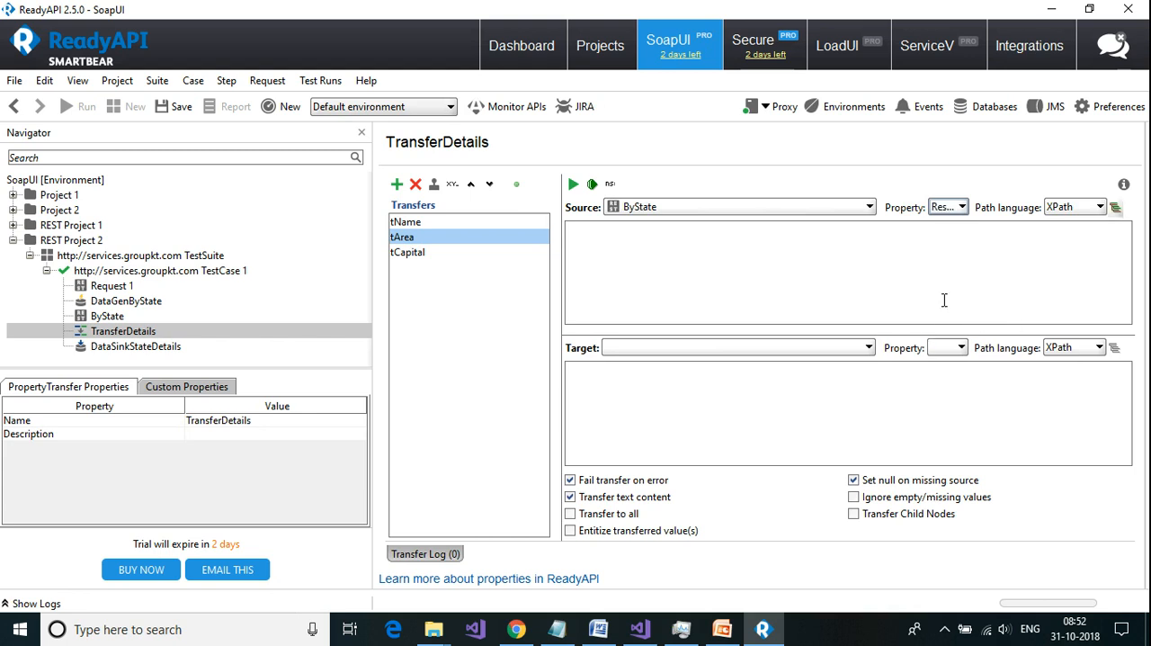
left_click(1115, 208)
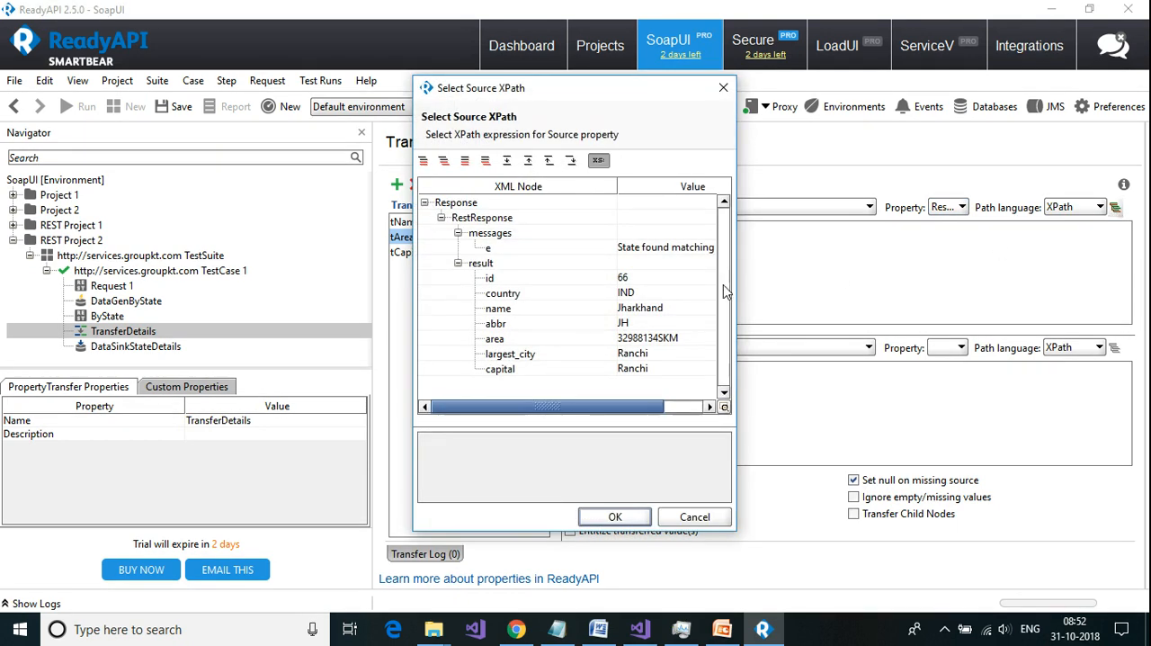
left_click(497, 343)
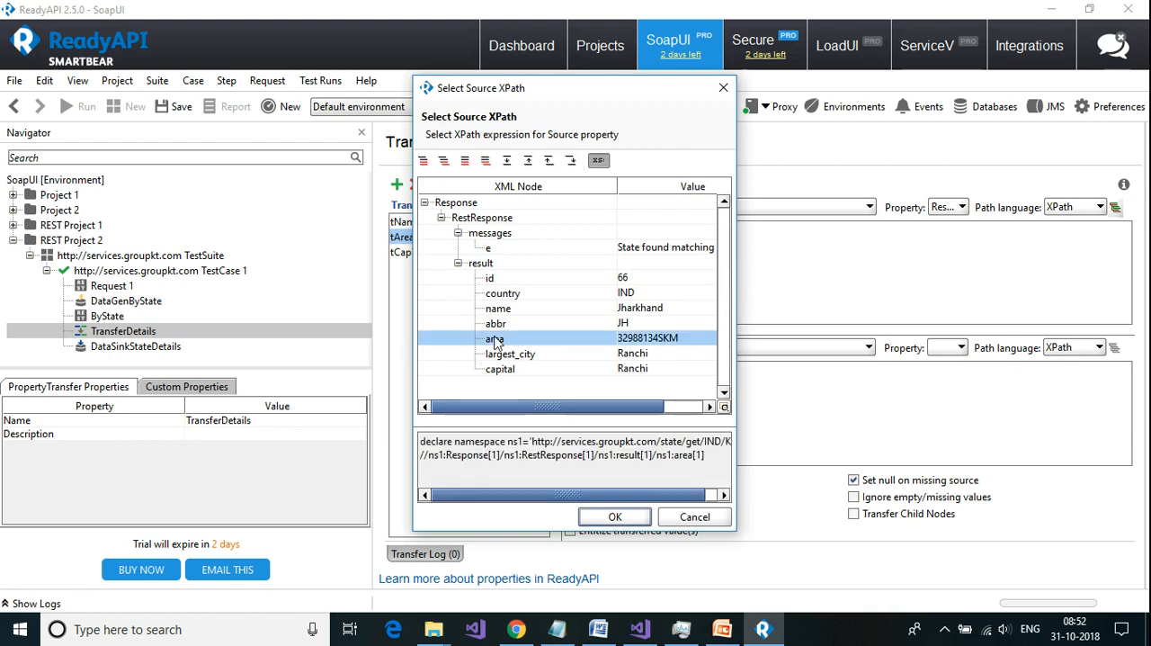
left_click(617, 516)
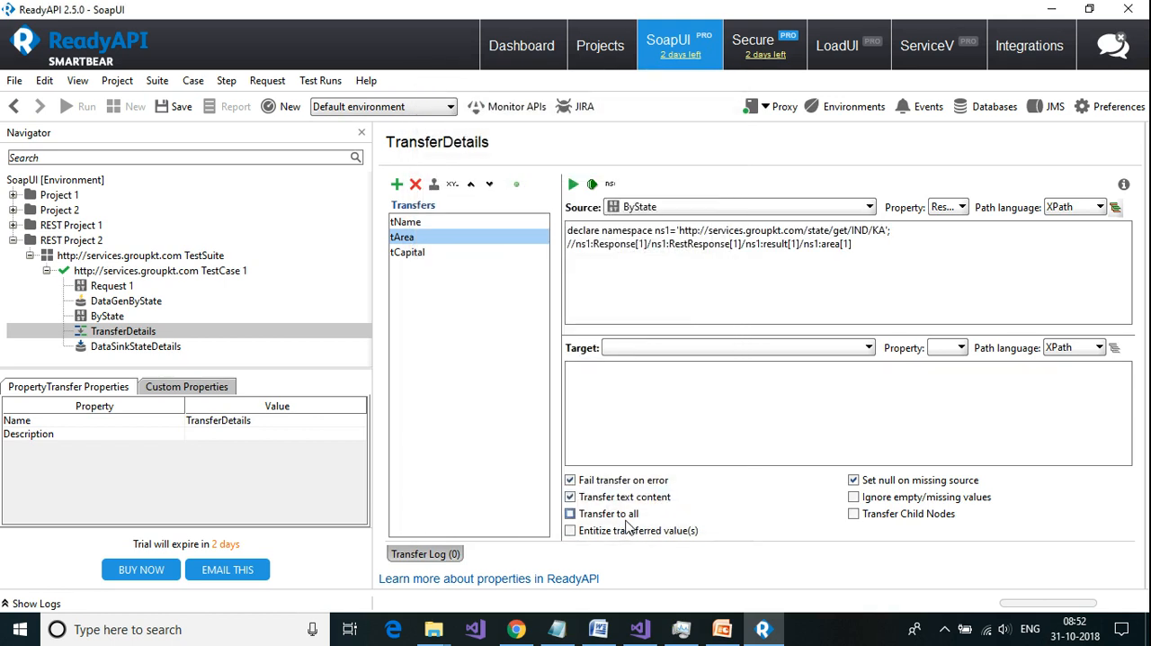
Step: Set the tArea transfer's target to the Area property of DataSinkStateDetails
left_click(869, 347)
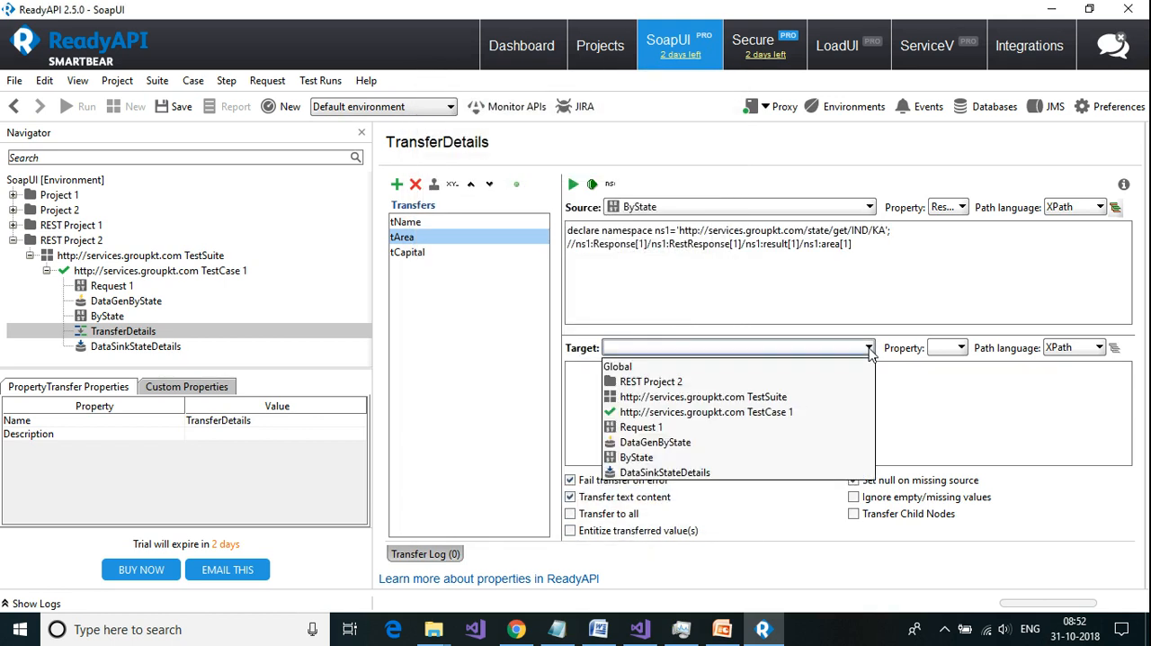
left_click(754, 472)
left_click(960, 349)
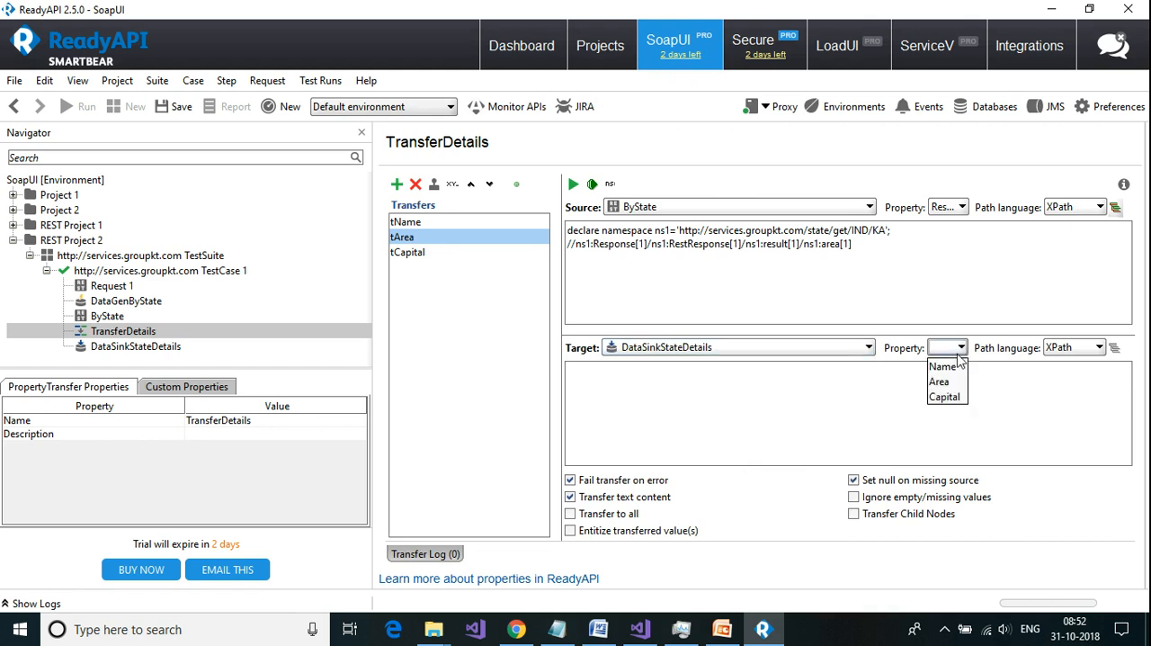
left_click(952, 380)
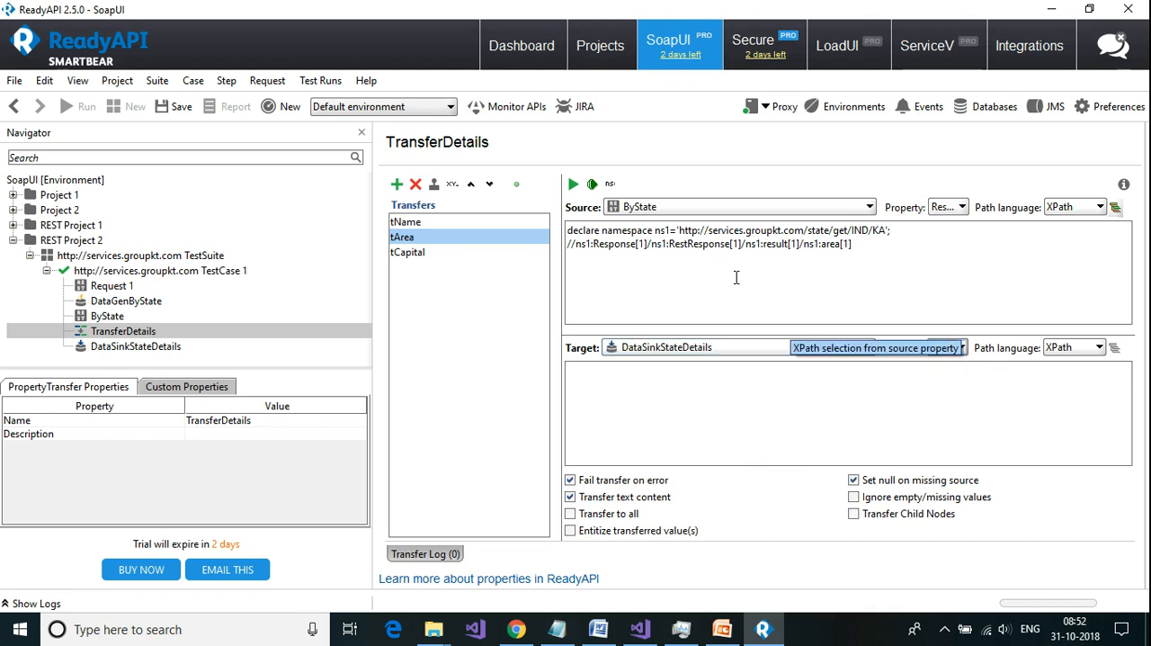
Step: Set the tCapital transfer's source to ByState's ResponseAsXml property with the XPath of the result's capital node
left_click(407, 256)
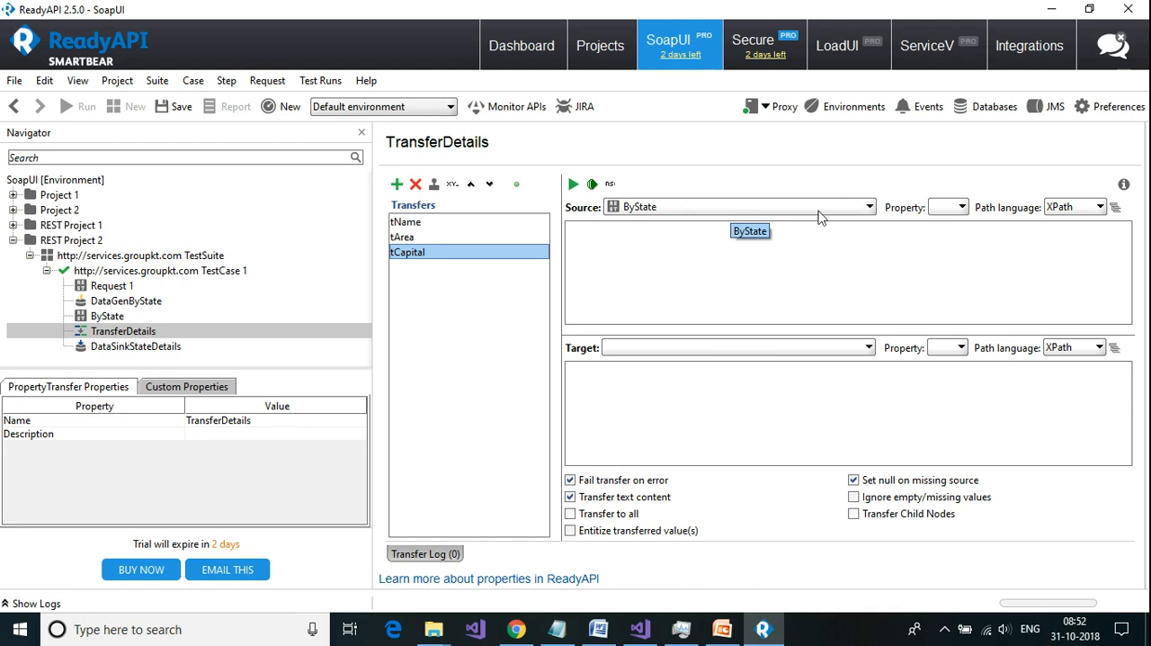
left_click(960, 208)
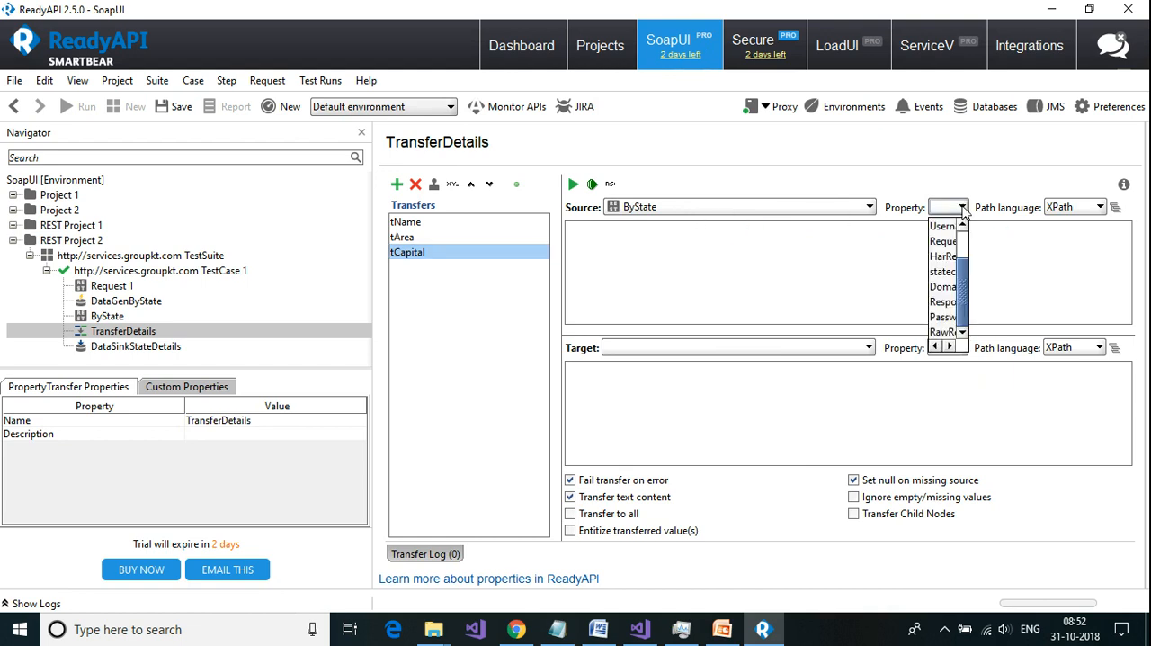
left_click(947, 302)
left_click(1115, 207)
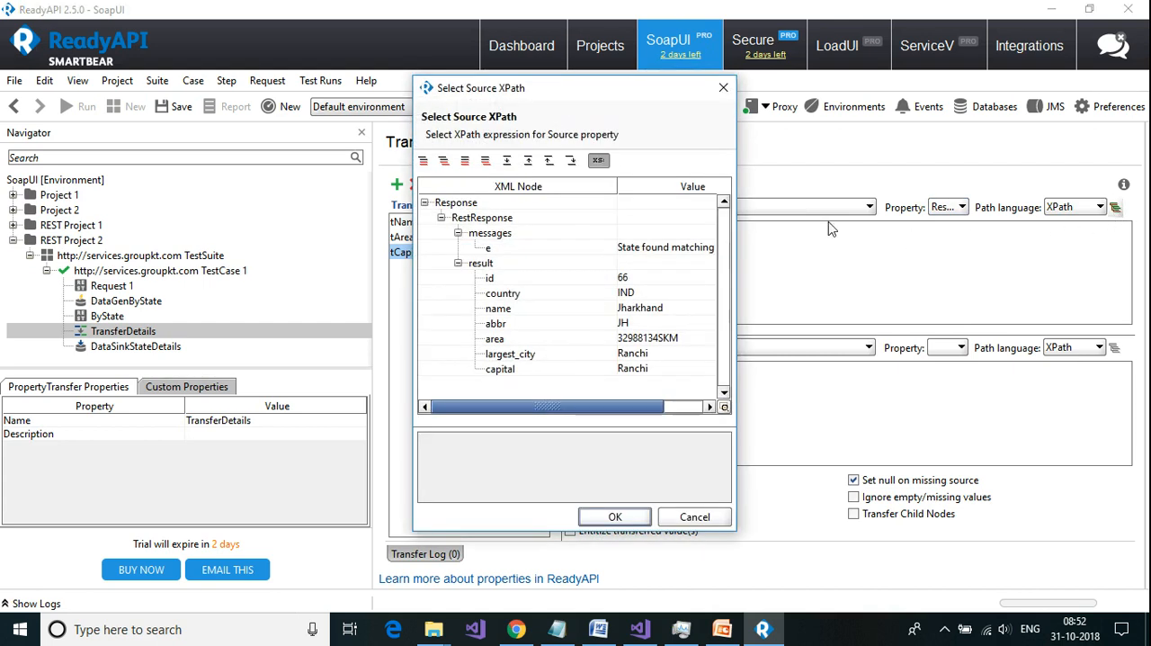
left_click(506, 369)
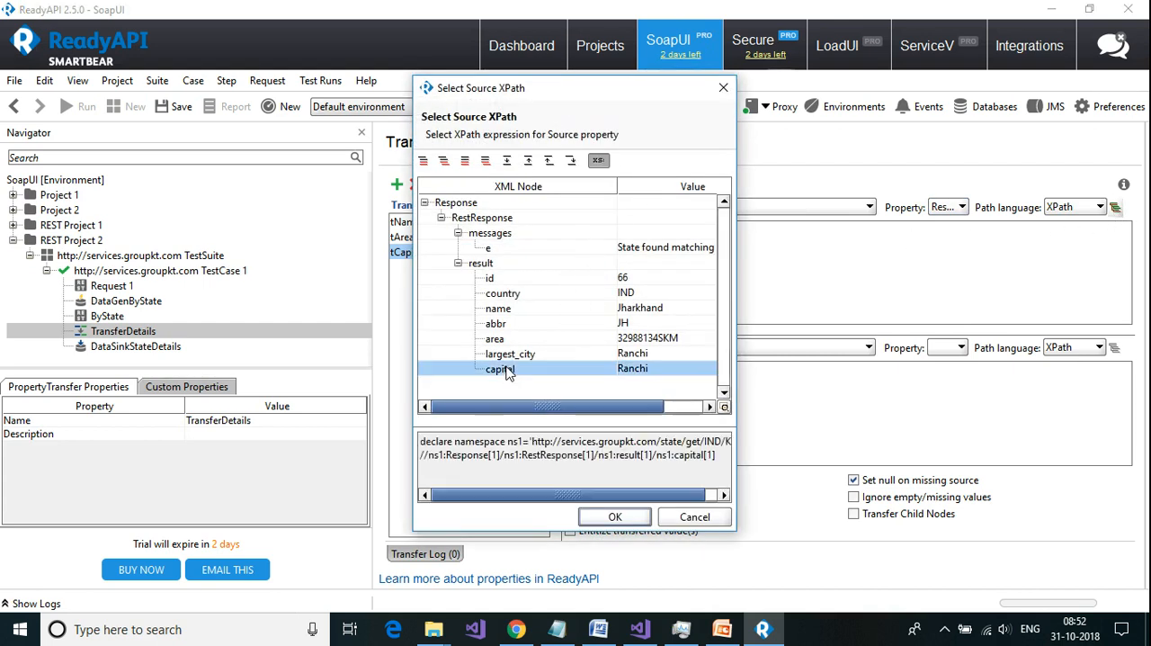
left_click(616, 517)
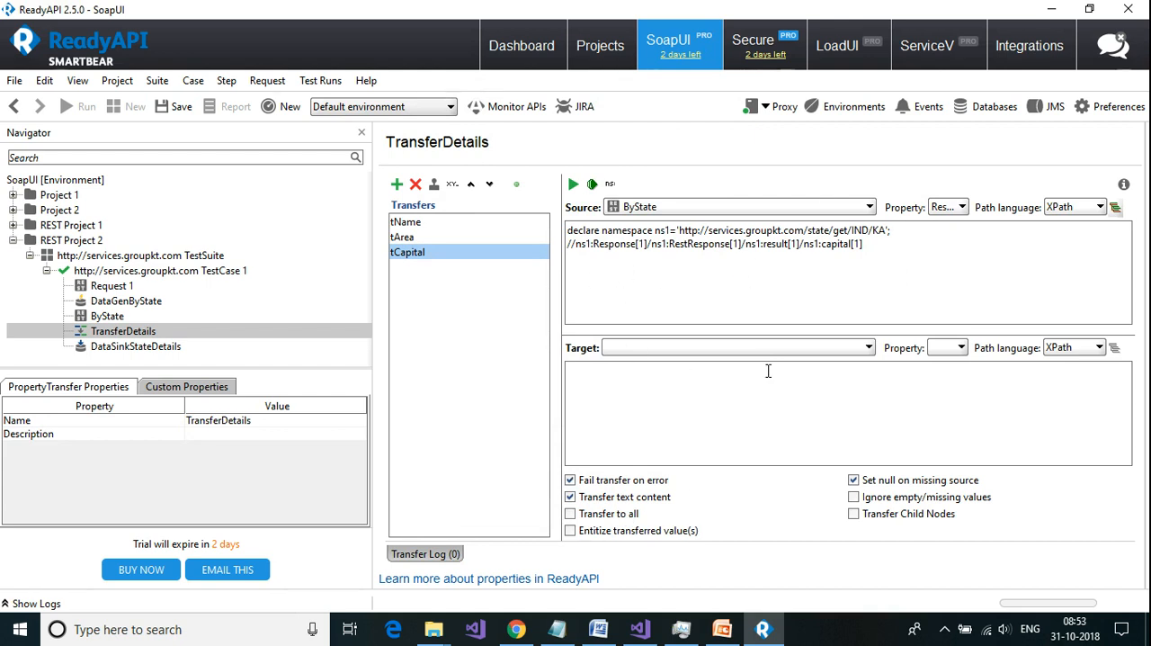
Step: Set the tCapital transfer's target to the Capital property of DataSinkStateDetails
left_click(869, 347)
left_click(811, 474)
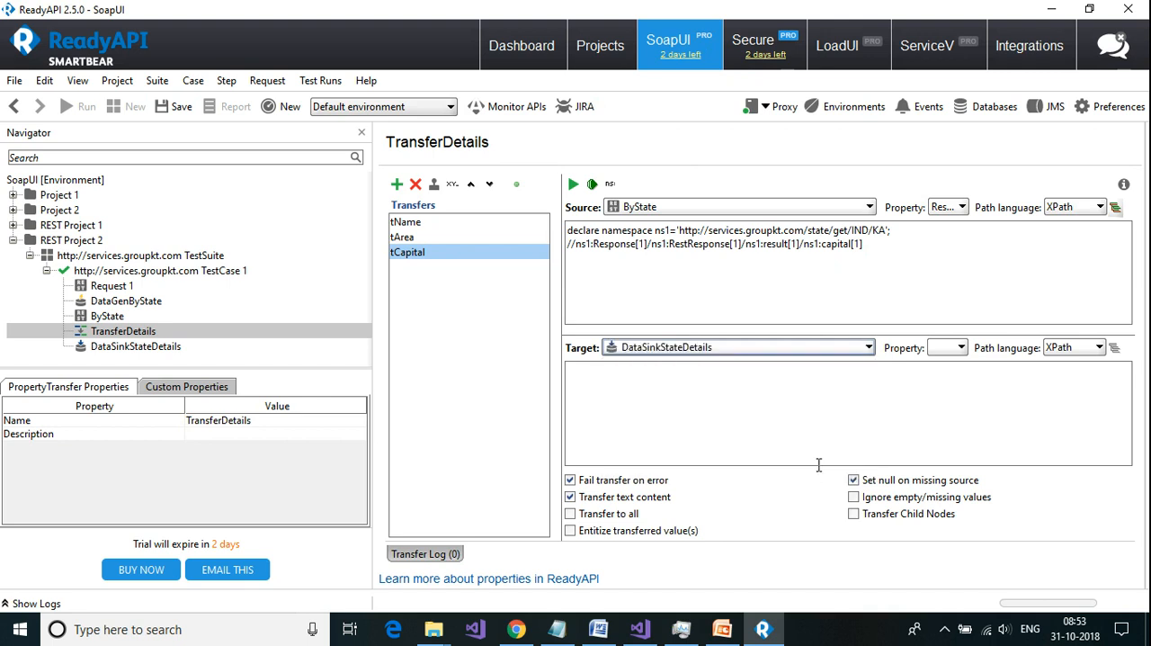
left_click(962, 347)
left_click(951, 396)
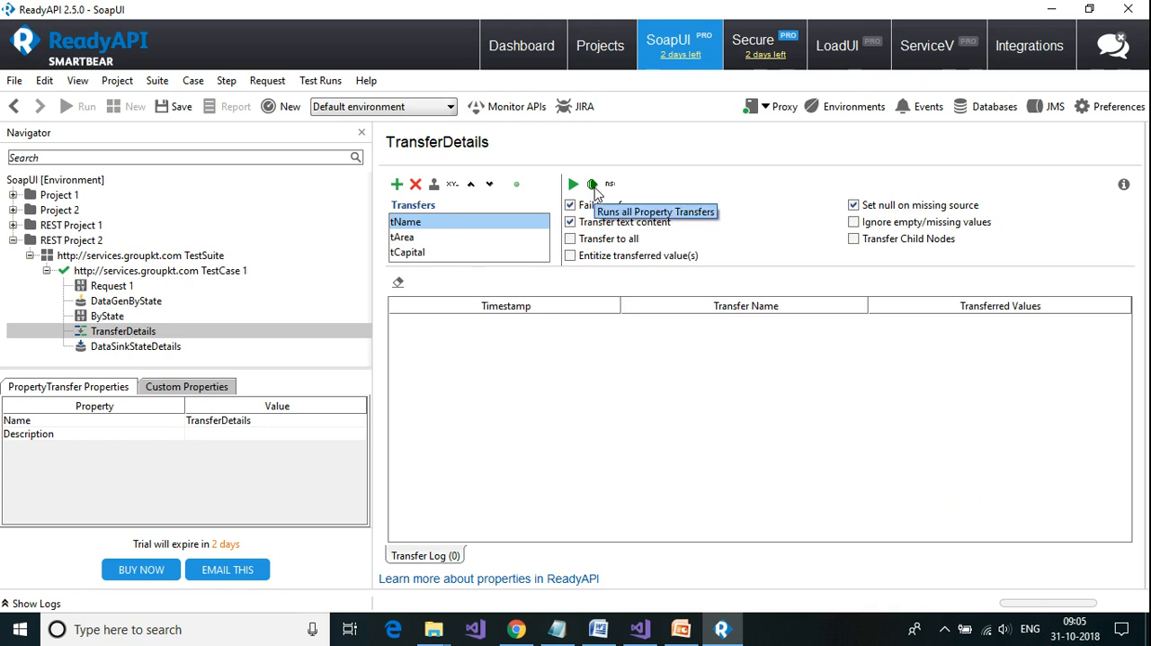
left_click(593, 186)
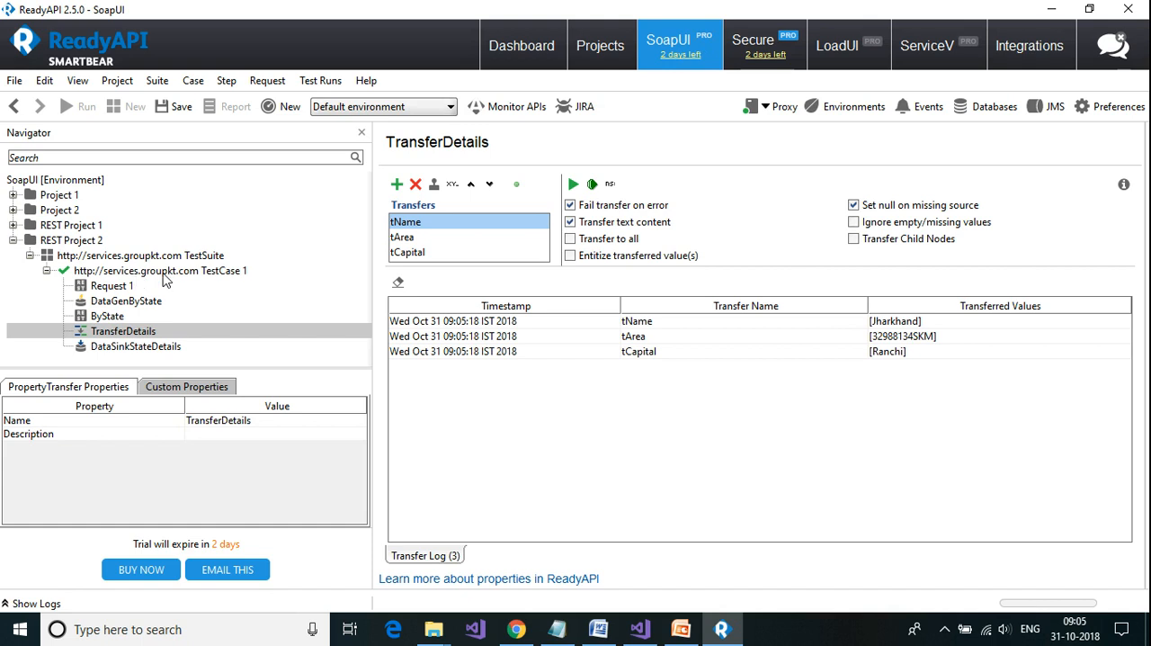
left_click(164, 275)
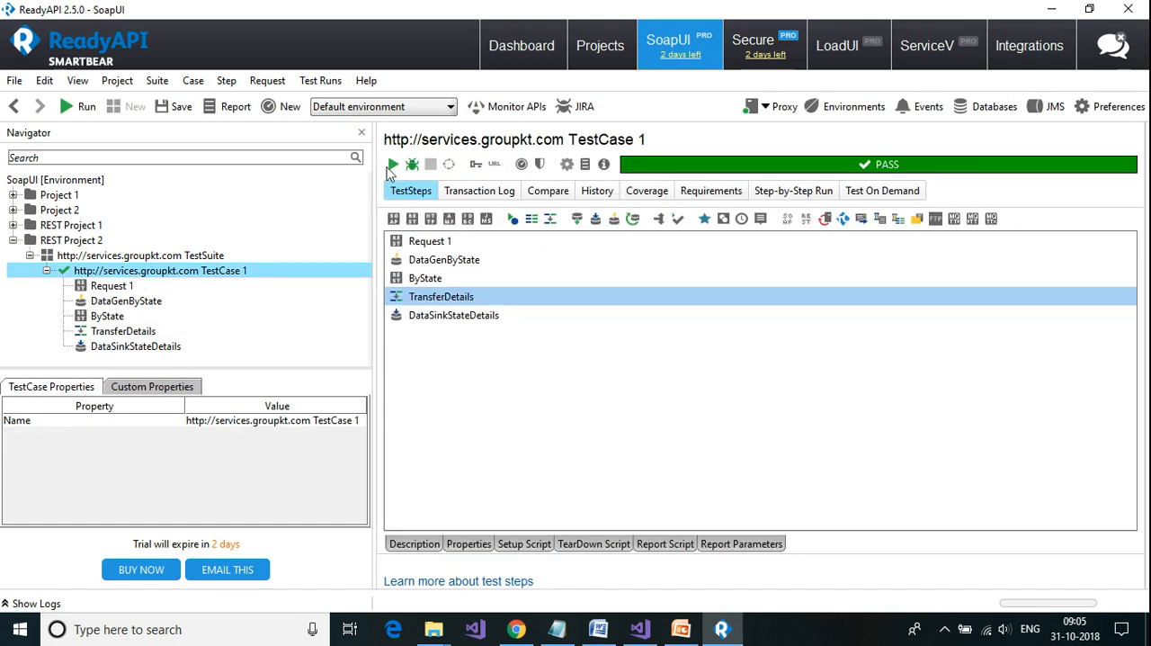
left_click(393, 165)
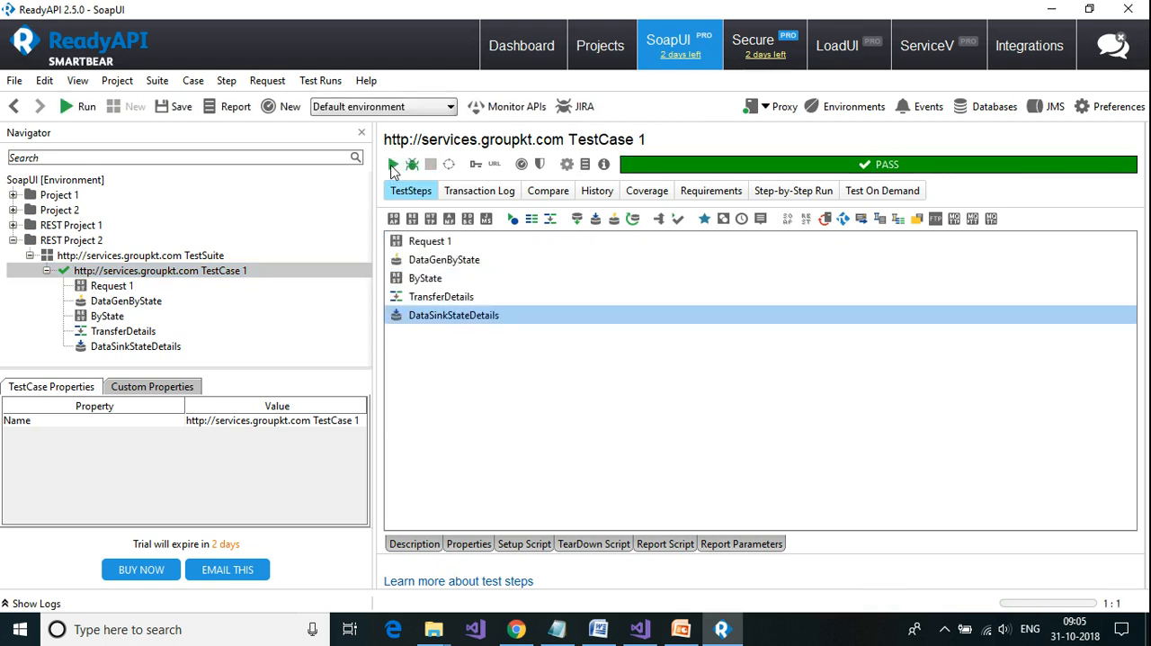
Step: Rerun the TransferDetails transfers and compare the ByState response with the property values in DataSinkStateDetails
double_click(110, 318)
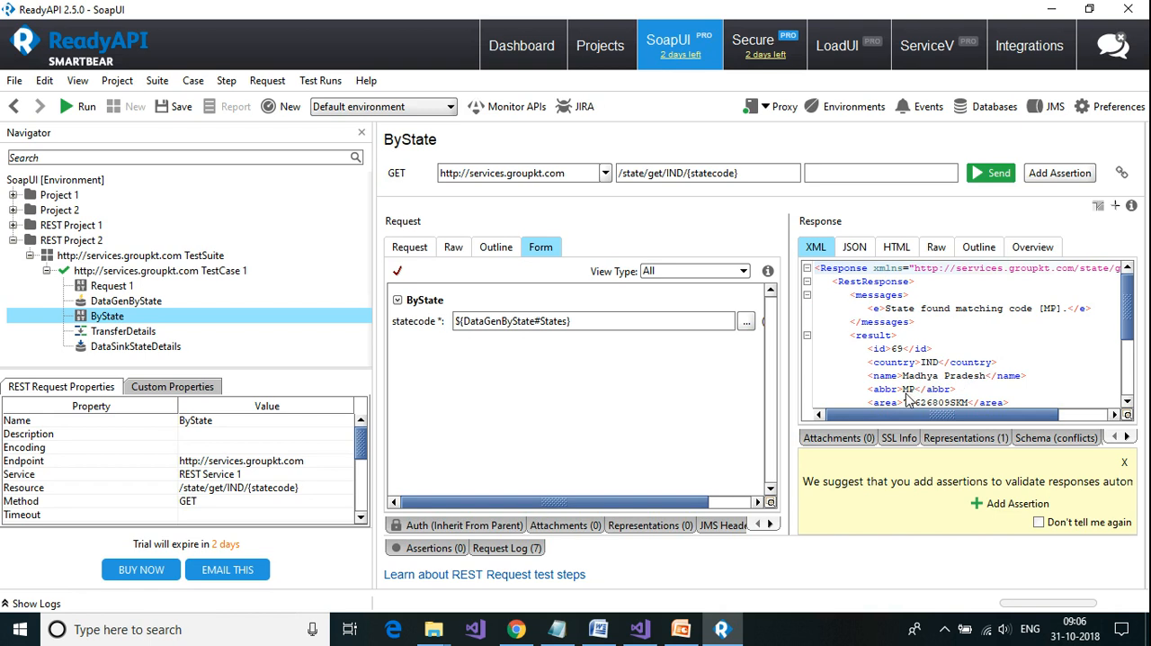
left_click(135, 333)
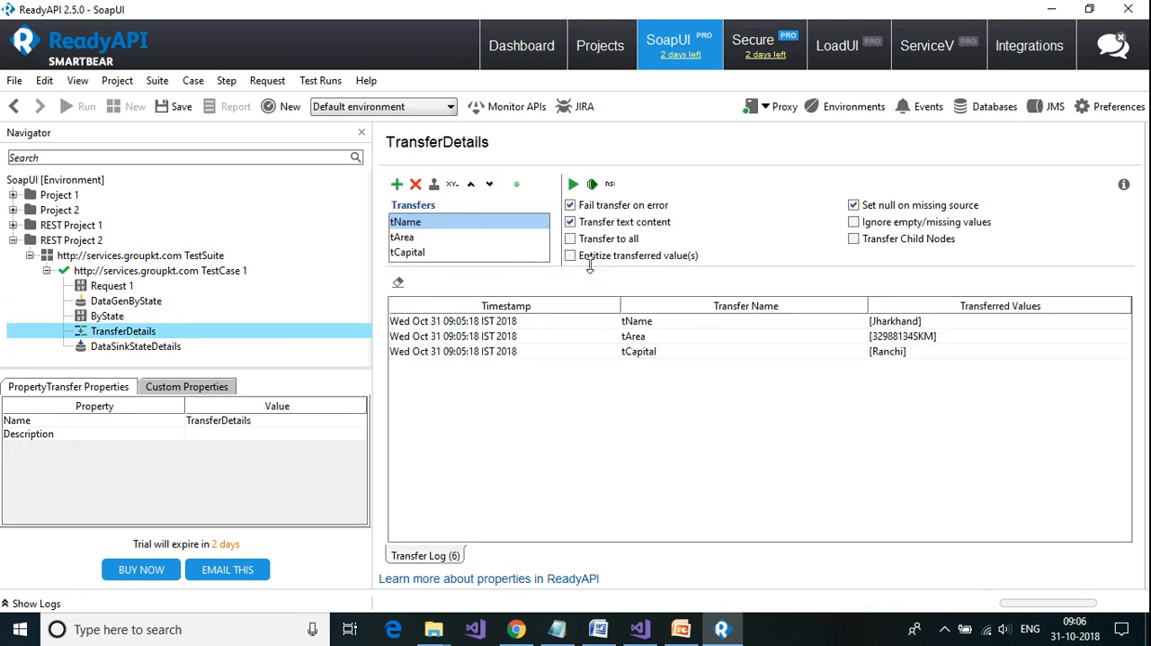
left_click(573, 185)
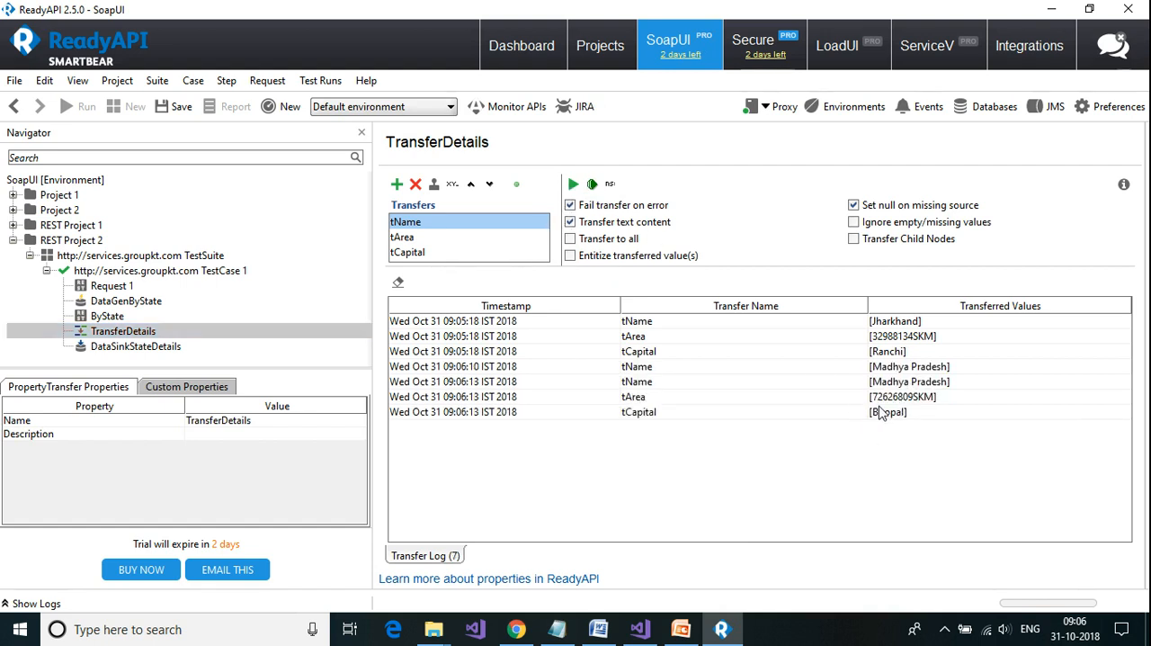
left_click(133, 351)
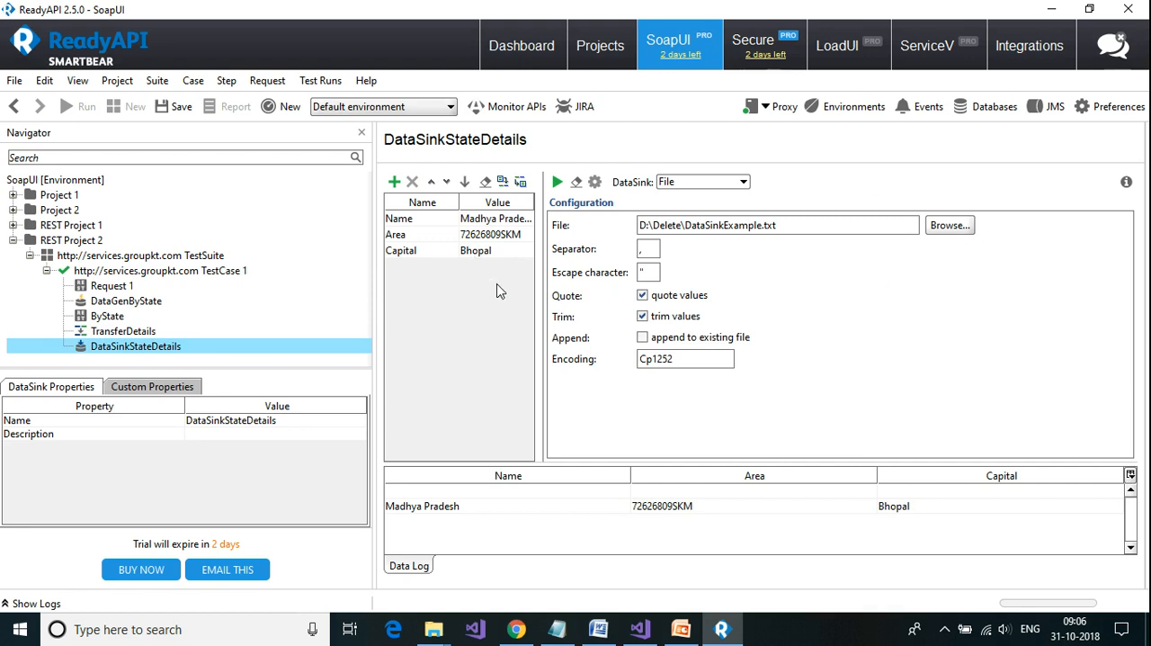
Step: Open DataSinkExample.txt from D:\Delete, check the written state details, and return to ReadyAPI
mouse_move(433, 633)
left_click(429, 540)
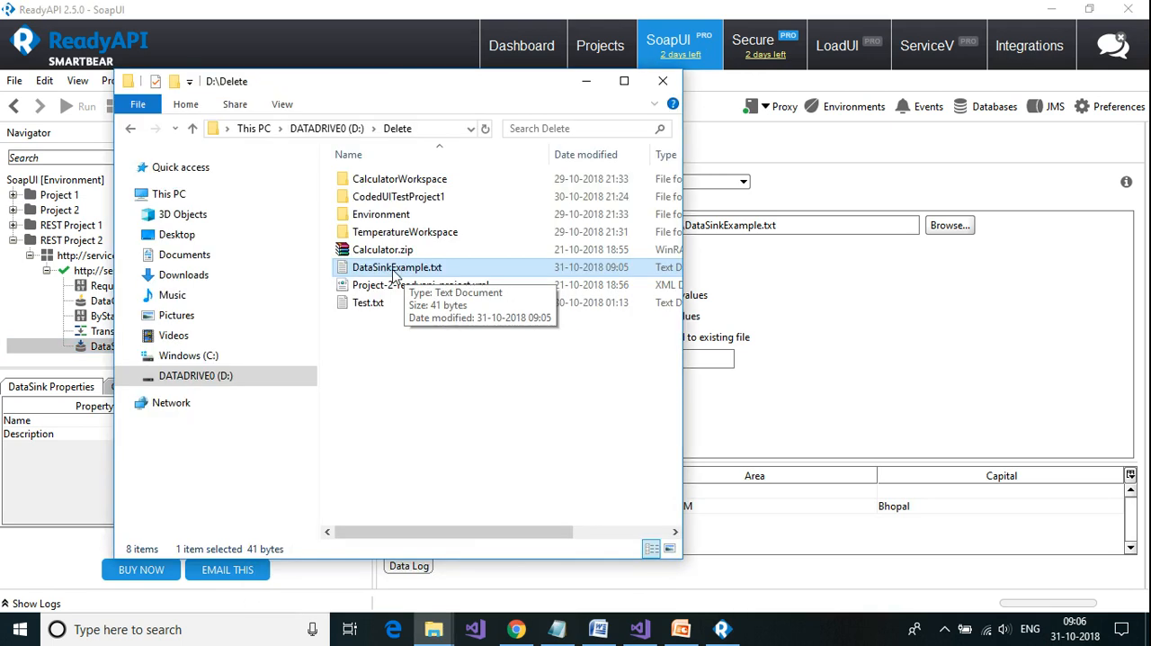
double_click(394, 269)
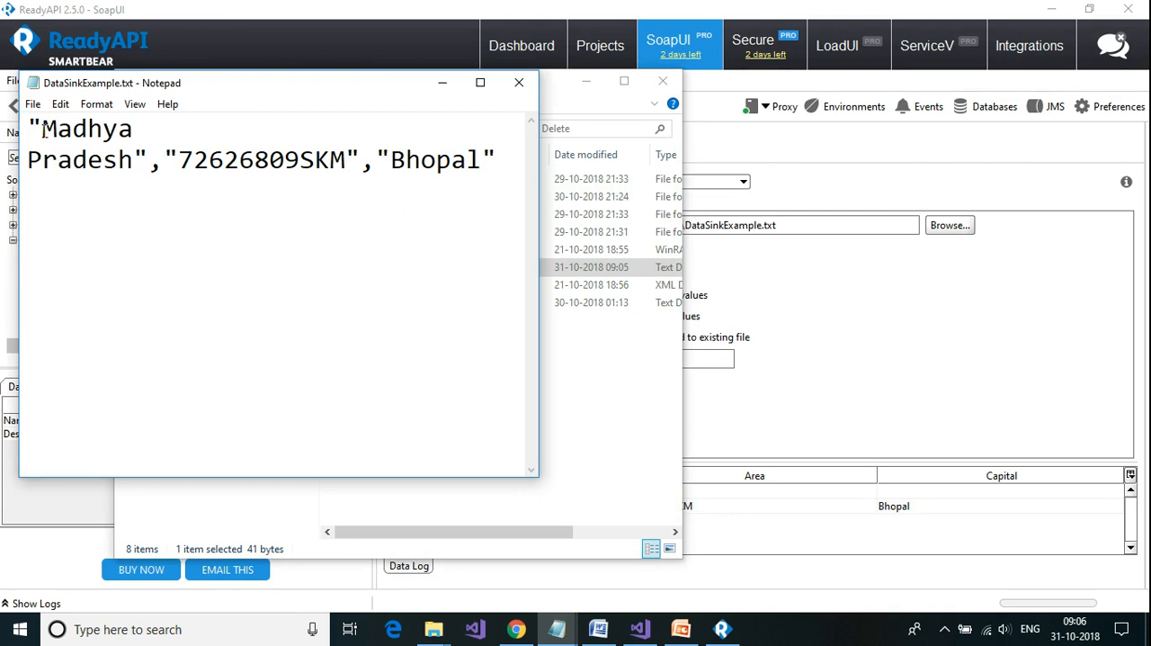
left_click(783, 311)
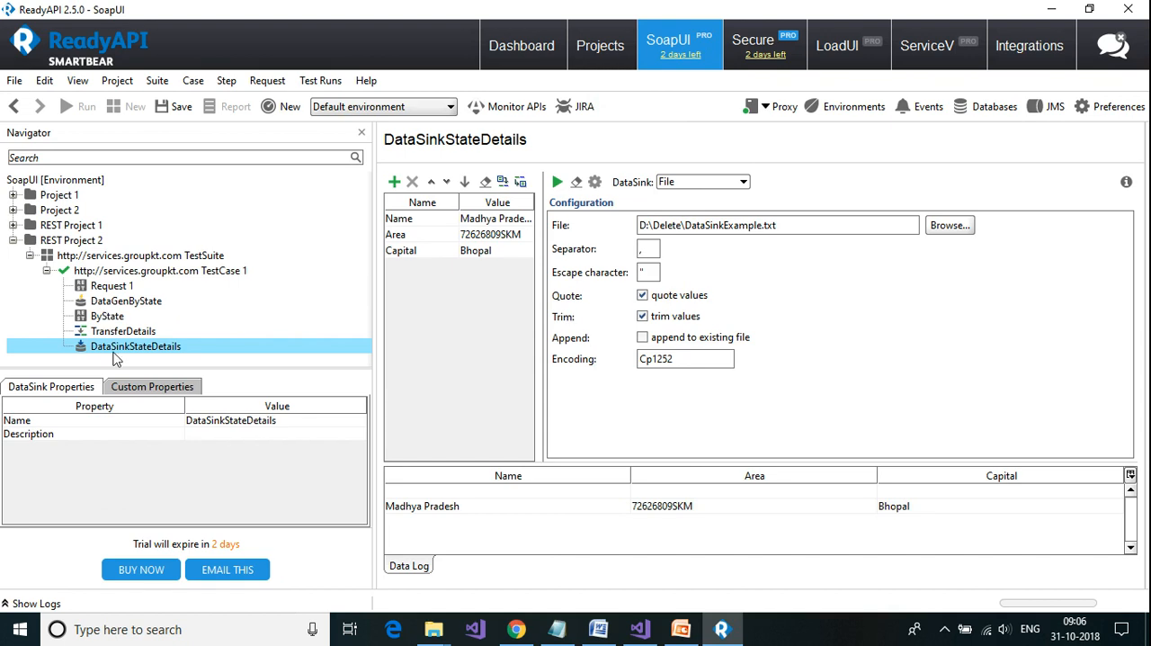
Step: Review TestCase 1 and its DataGenByState, ByState, TransferDetails and DataSinkStateDetails steps one after another
left_click(126, 273)
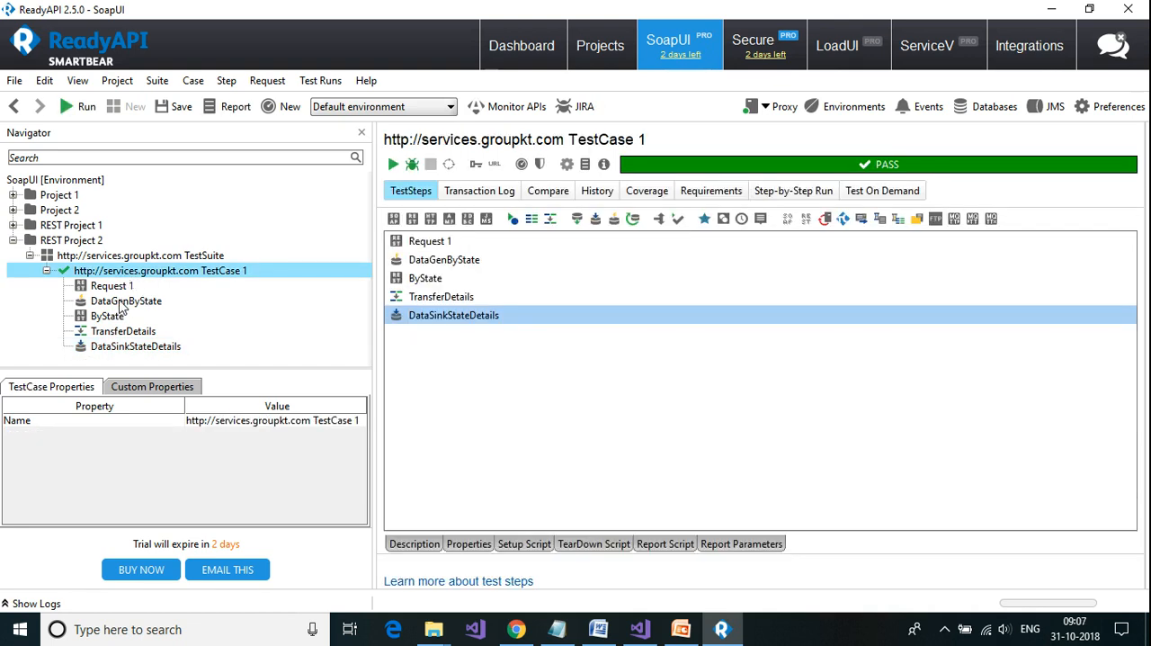
left_click(121, 301)
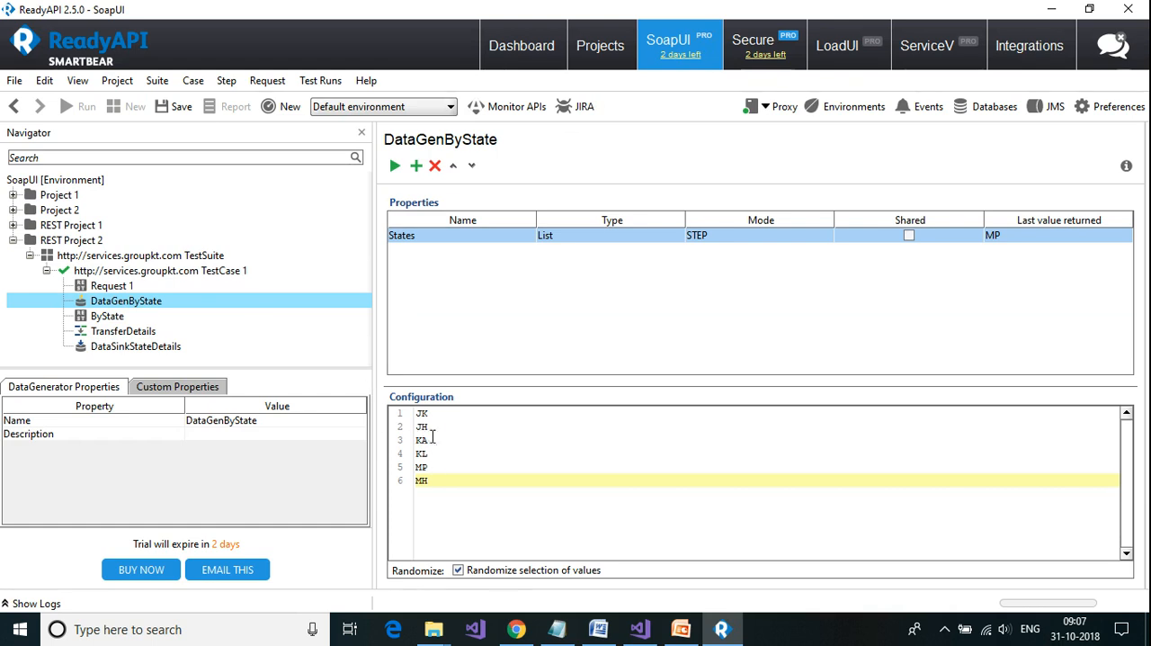
left_click(104, 316)
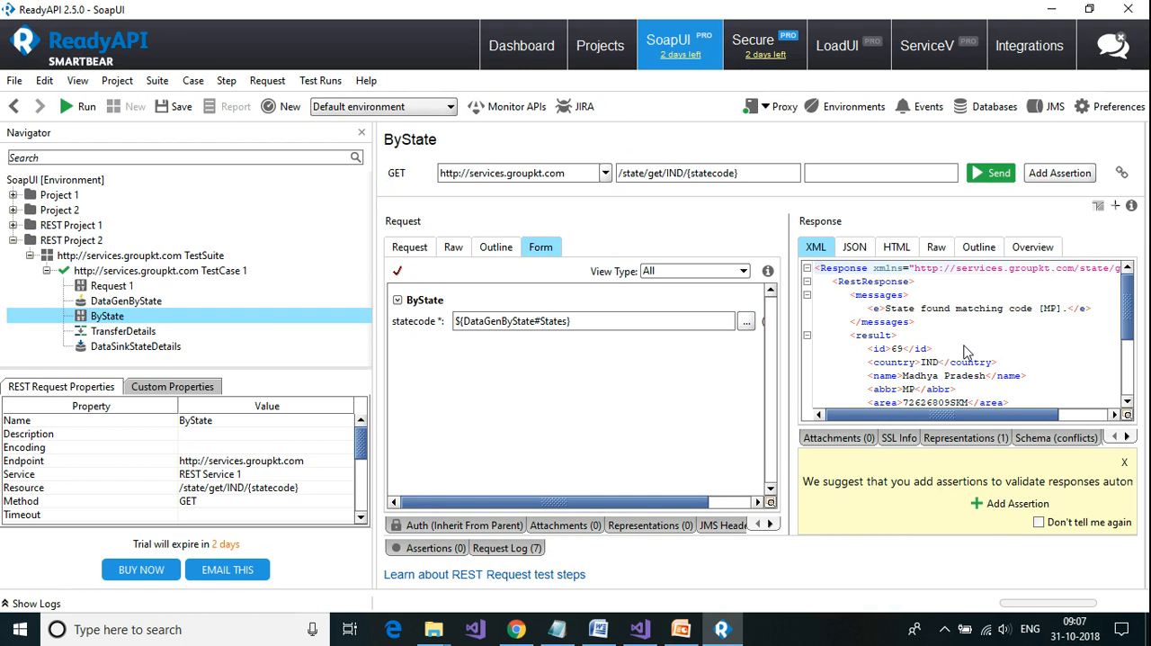
left_click(123, 331)
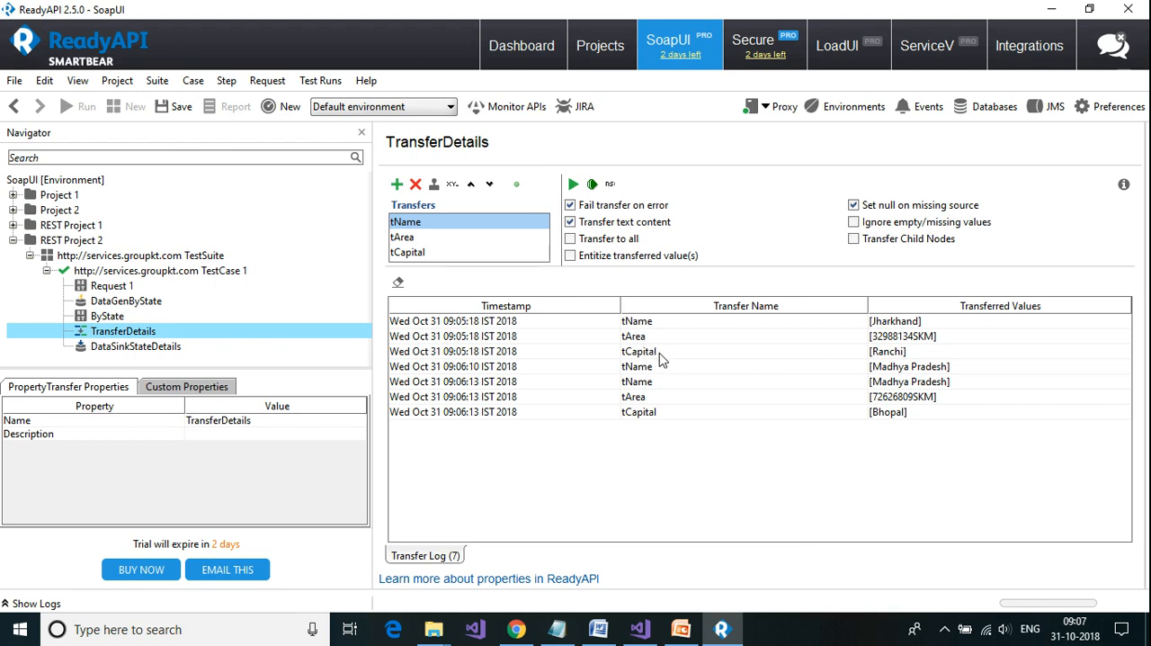
left_click(121, 351)
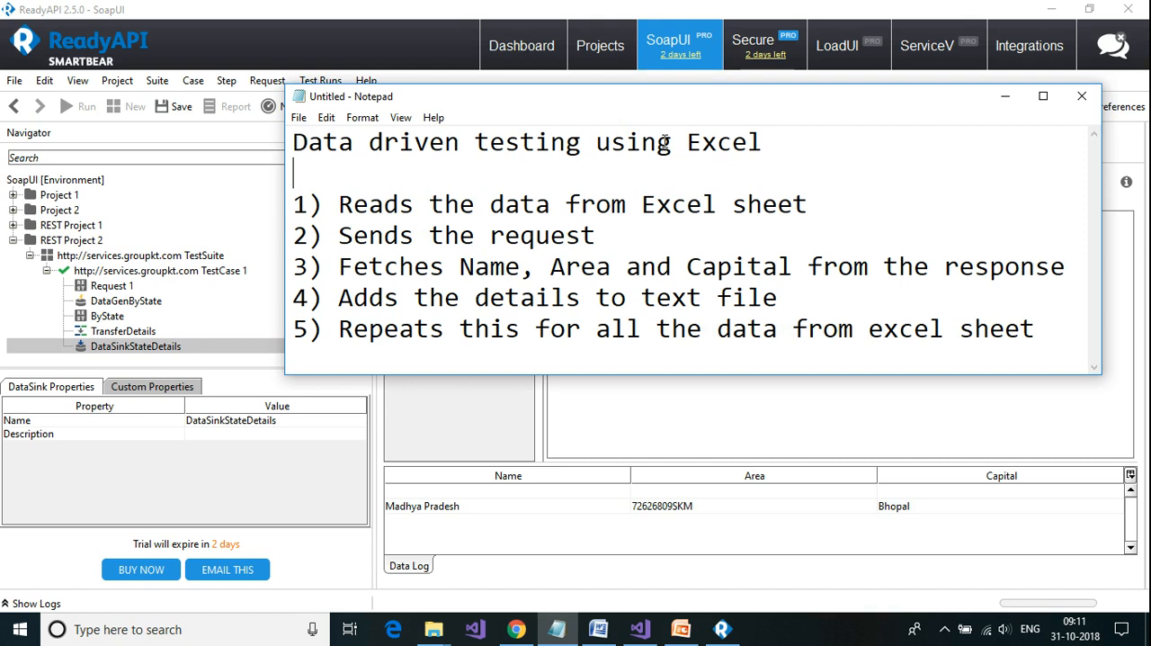
Step: Read through the five-point plan for data driven testing using Excel in Notepad, and minimize the note
left_click_drag(293, 201, 1005, 329)
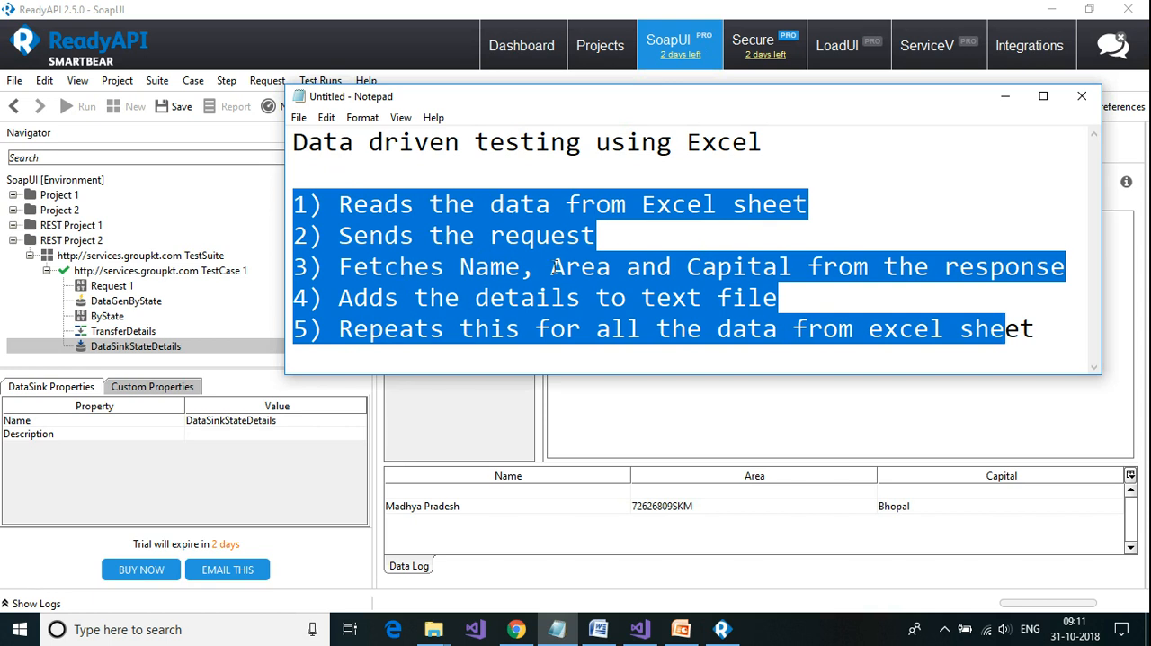
left_click(931, 295)
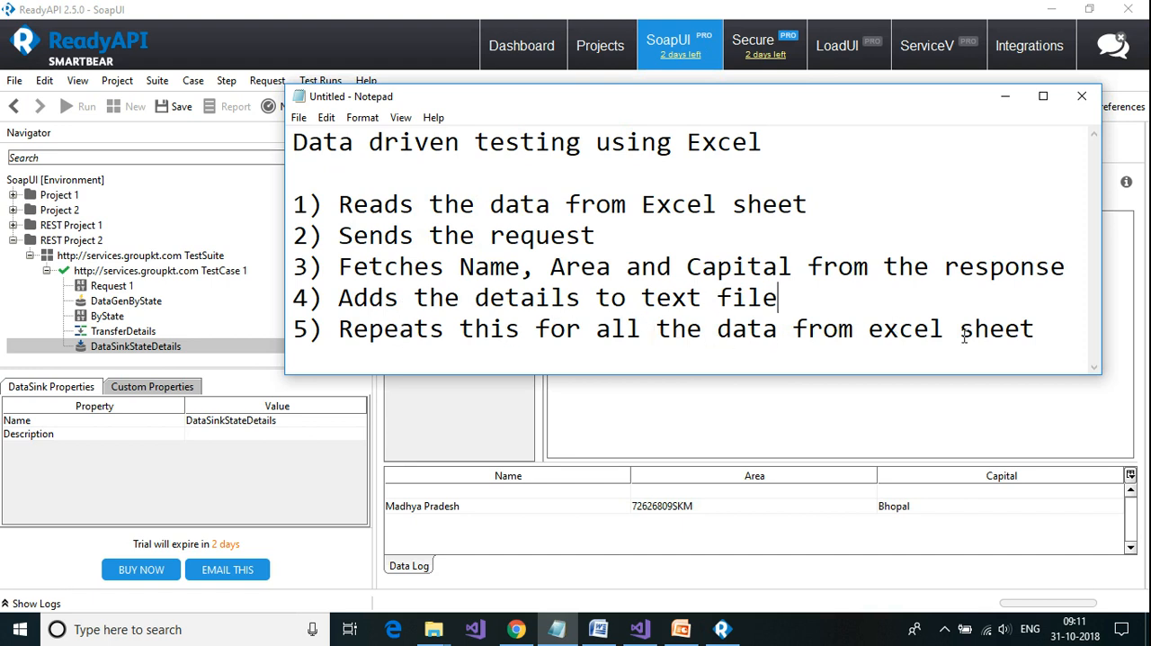
left_click(1038, 334)
left_click(1007, 97)
Step: Launch Excel in a maximized window and rename Sheet1 of the blank workbook as StateCode
key("super+r")
type("excel")
key("Return")
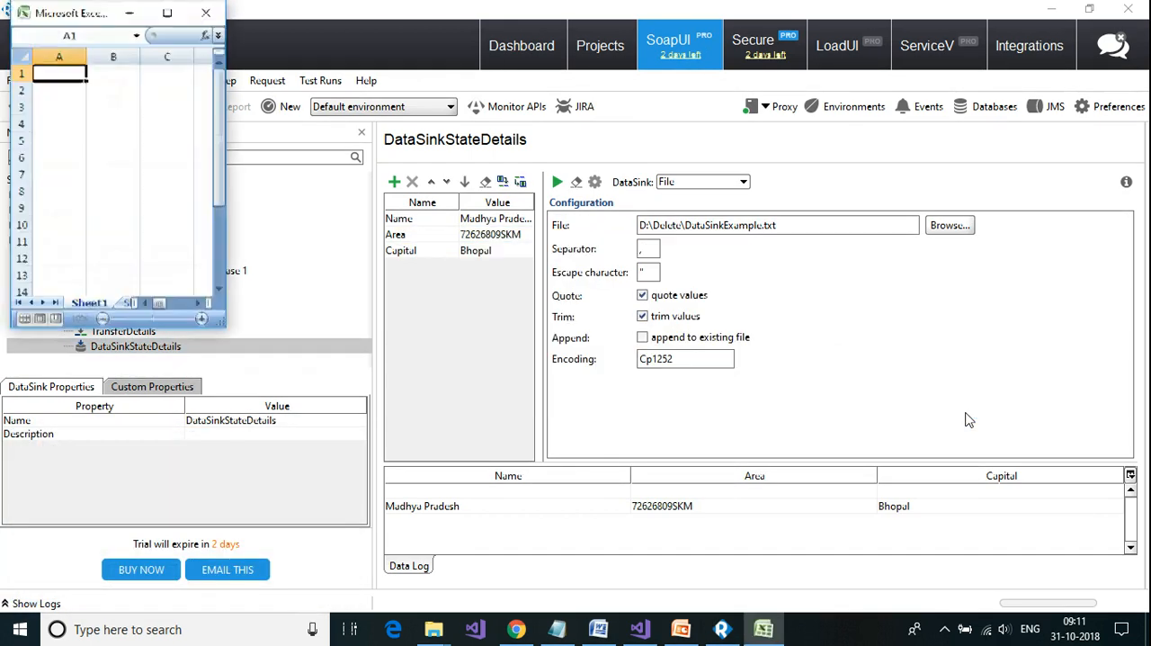
left_click(167, 13)
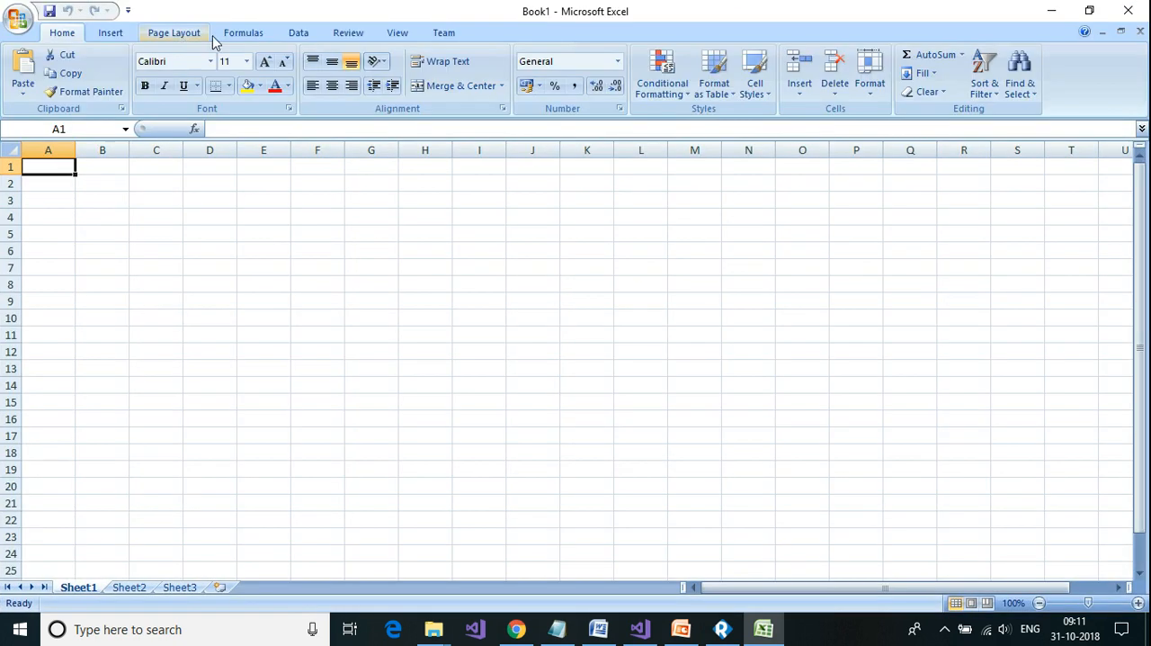
double_click(80, 589)
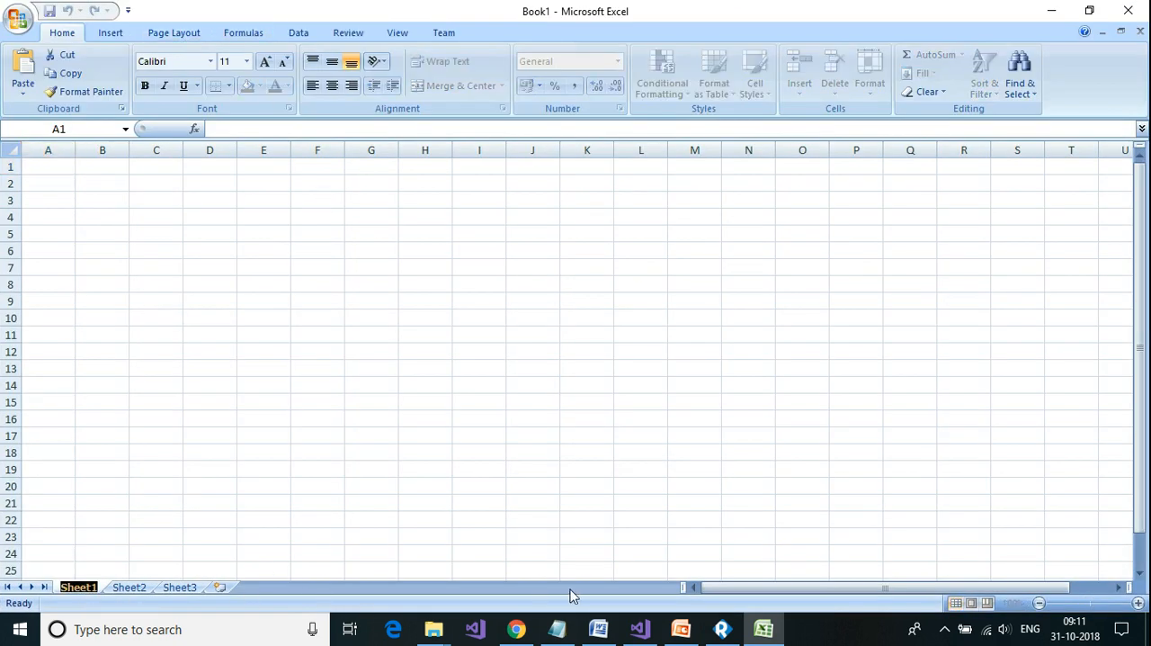
type("S")
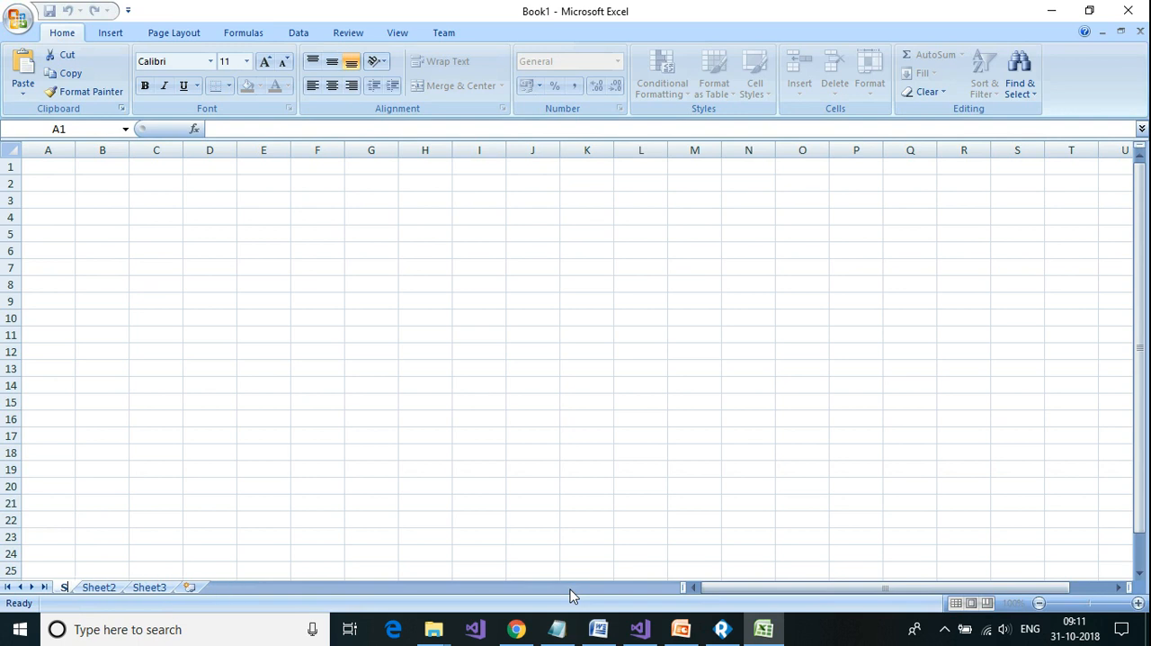
type("tateCode")
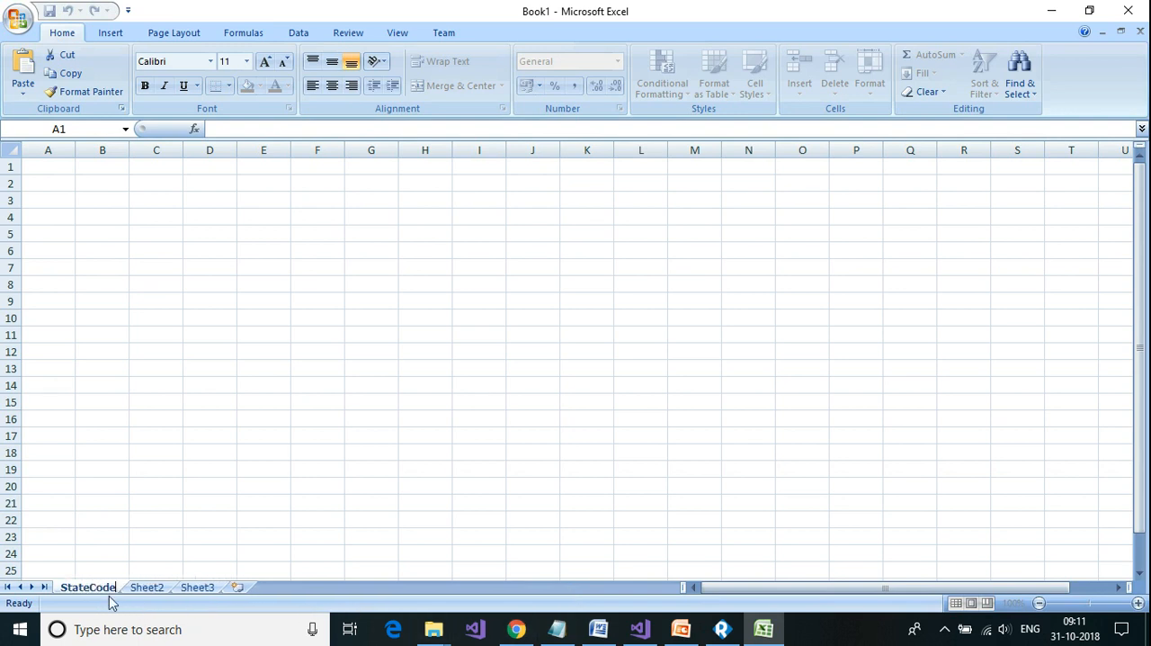
left_click(47, 182)
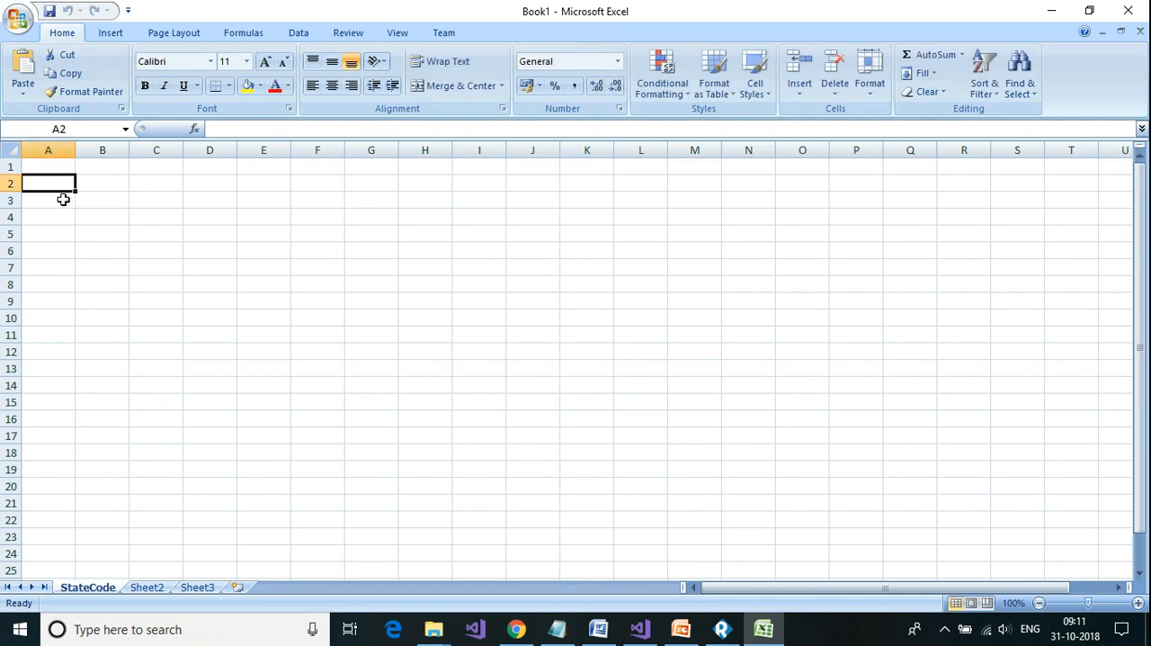
Step: Widen column A, enter the header State in cell A1, and make it bold
left_click_drag(76, 155, 311, 152)
left_click(152, 168)
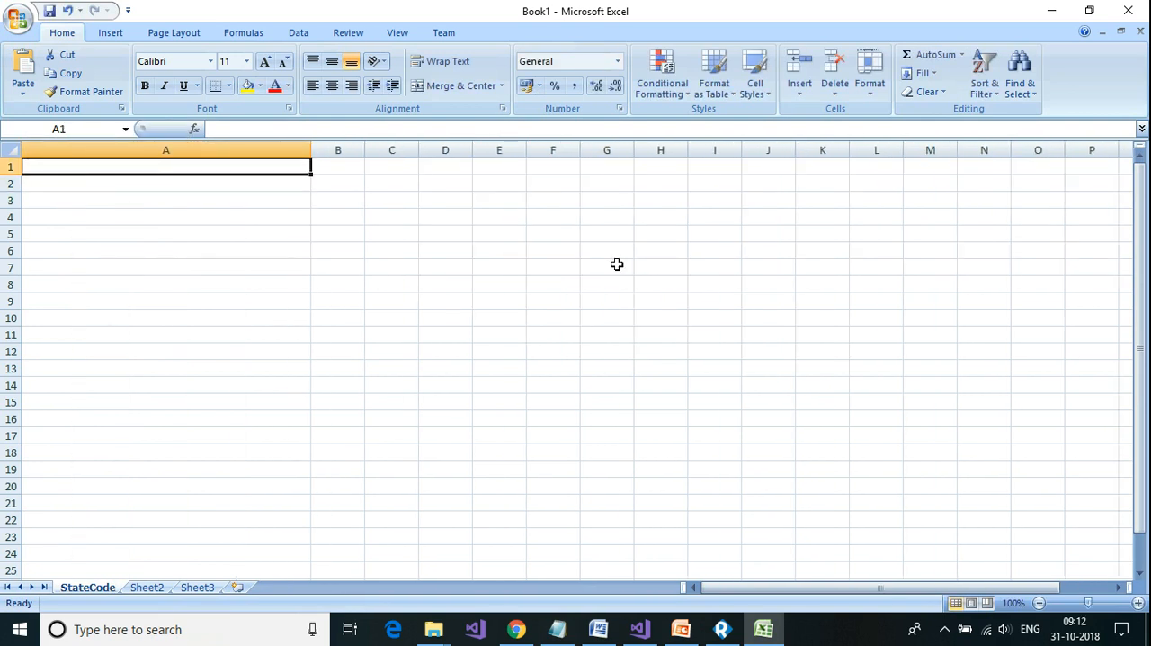
type("Stat")
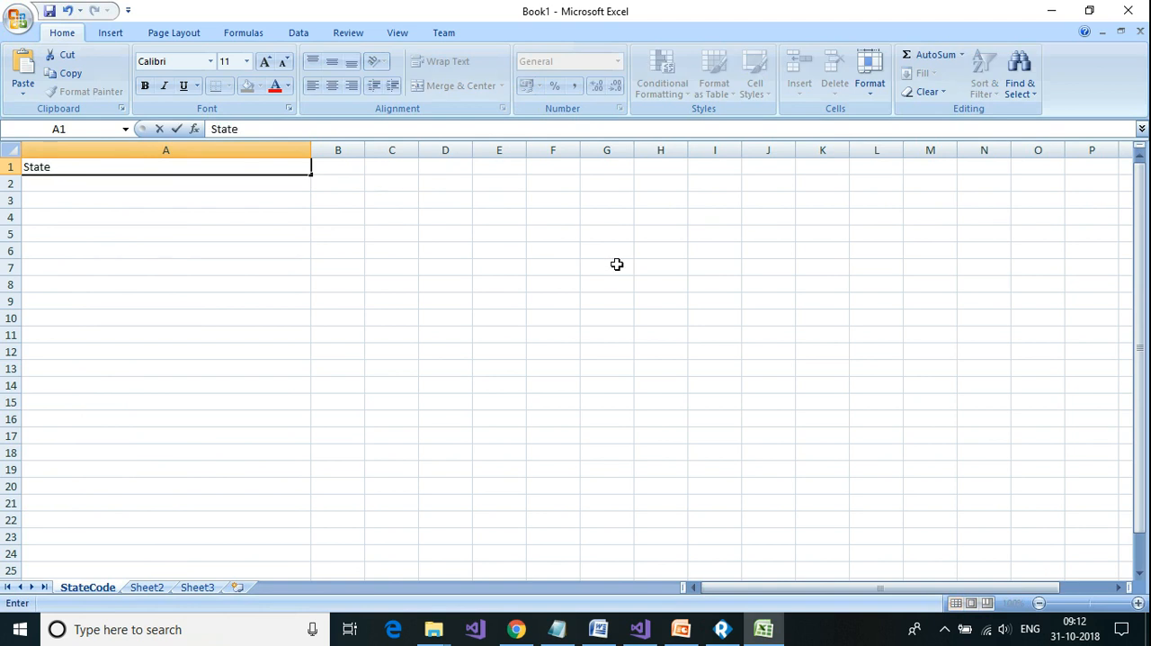
type("e")
key("Return")
left_click(81, 167)
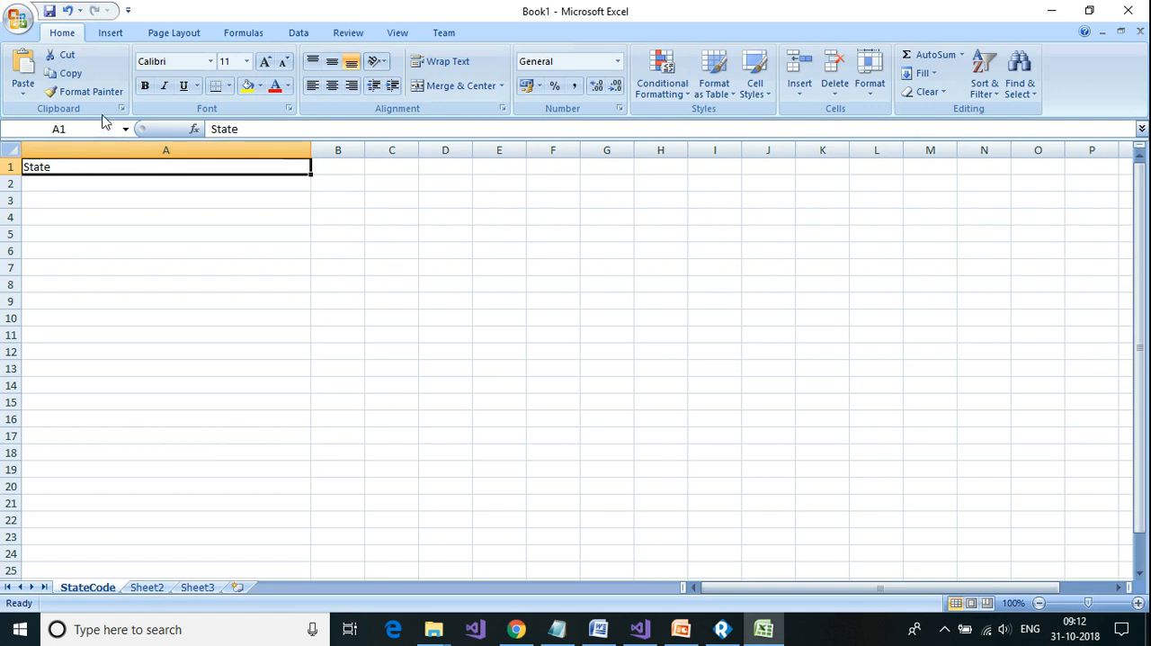
left_click(144, 86)
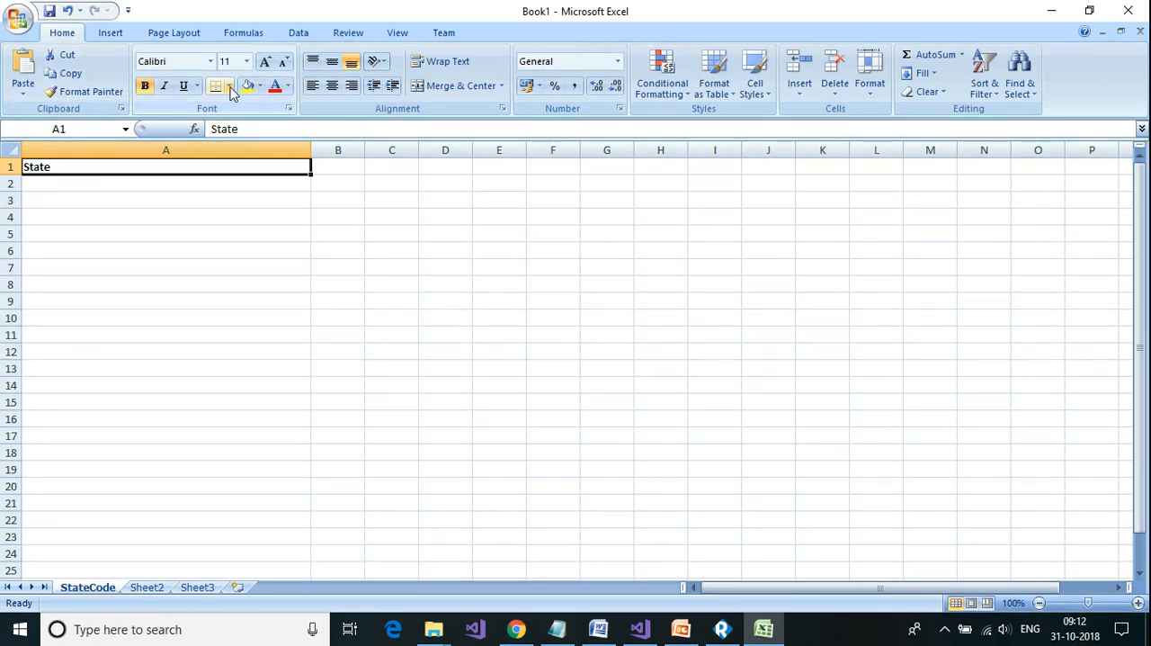
Step: Apply All Borders to cells A1 through A37 and narrow column A to about twice the default column width
left_click_drag(237, 167, 275, 550)
left_click(228, 86)
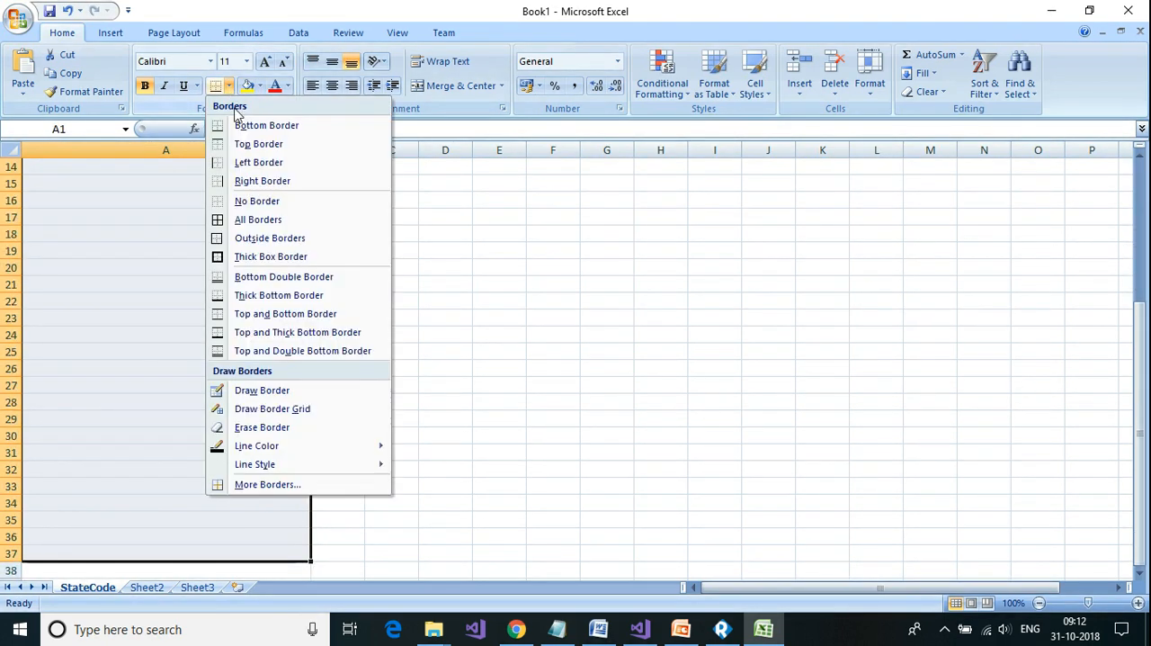
left_click(246, 219)
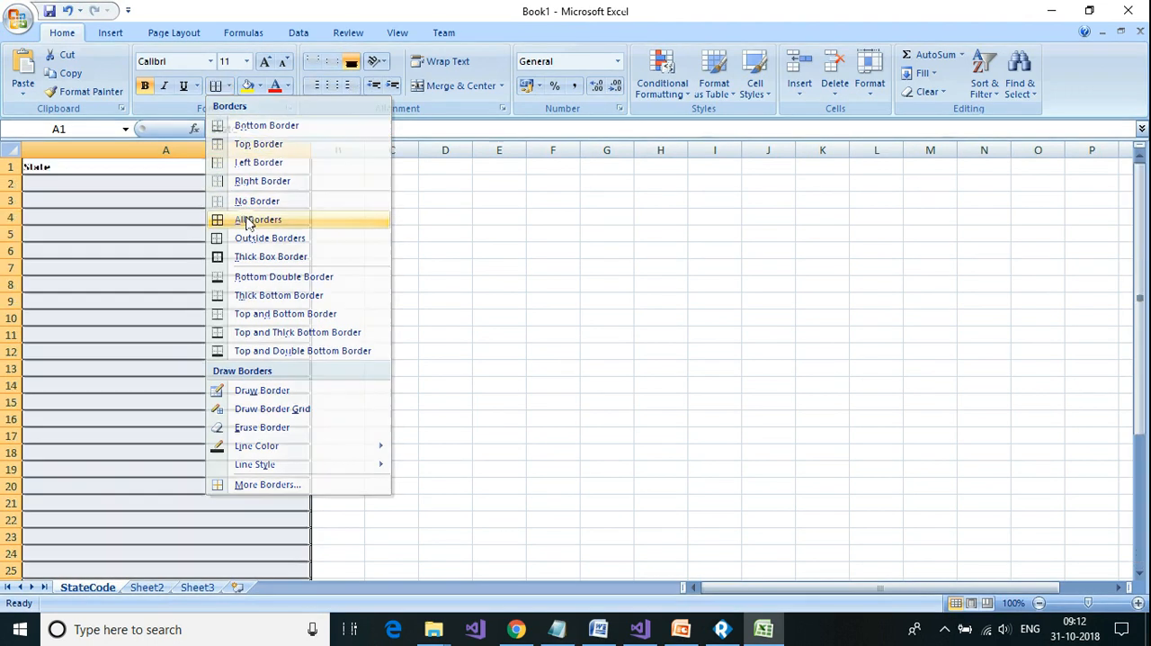
left_click(159, 184)
left_click_drag(305, 163, 133, 180)
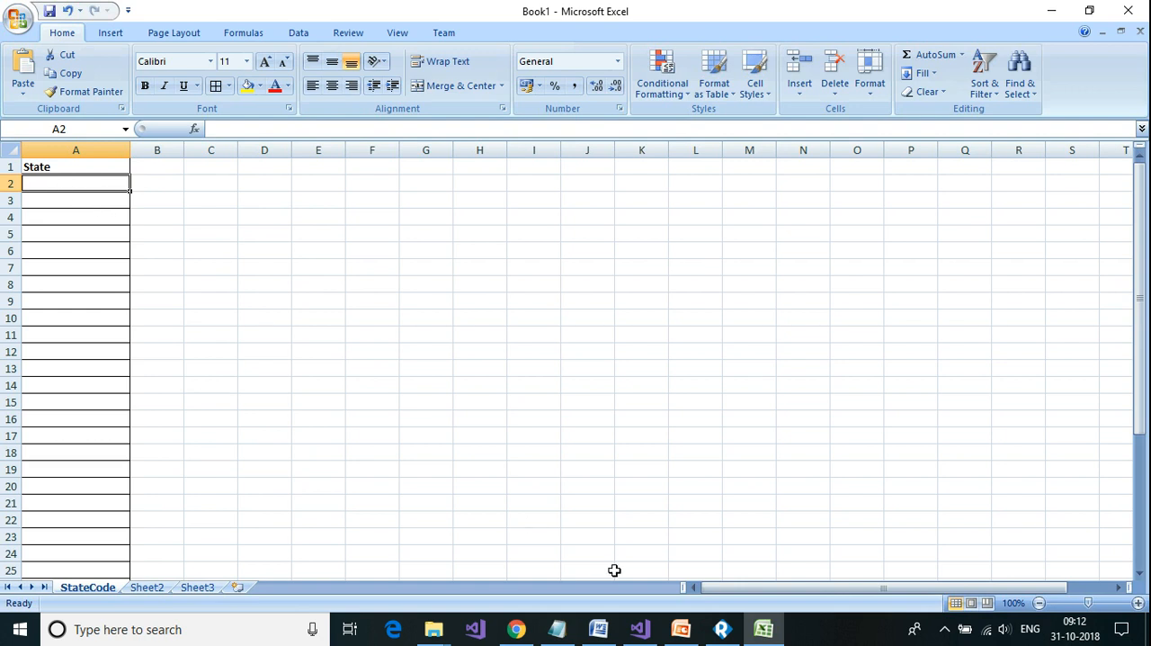
Step: Switch to ReadyAPI and resend Request 1 to /state/get/IND/all to retrieve all state records as XML
left_click(722, 628)
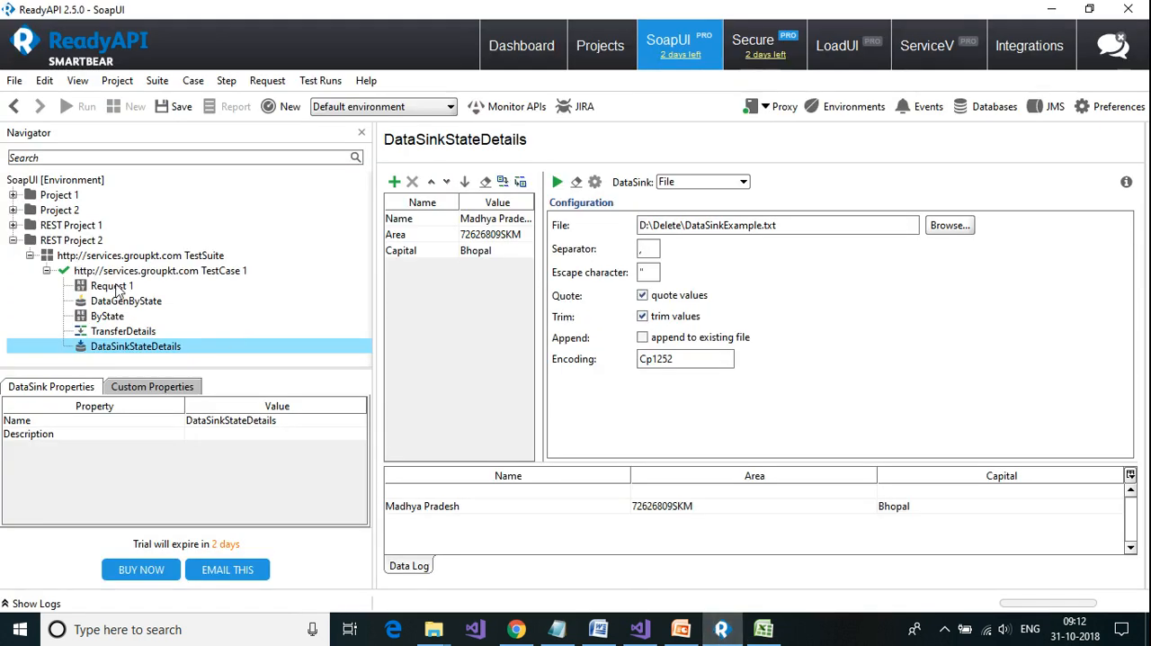
left_click(113, 286)
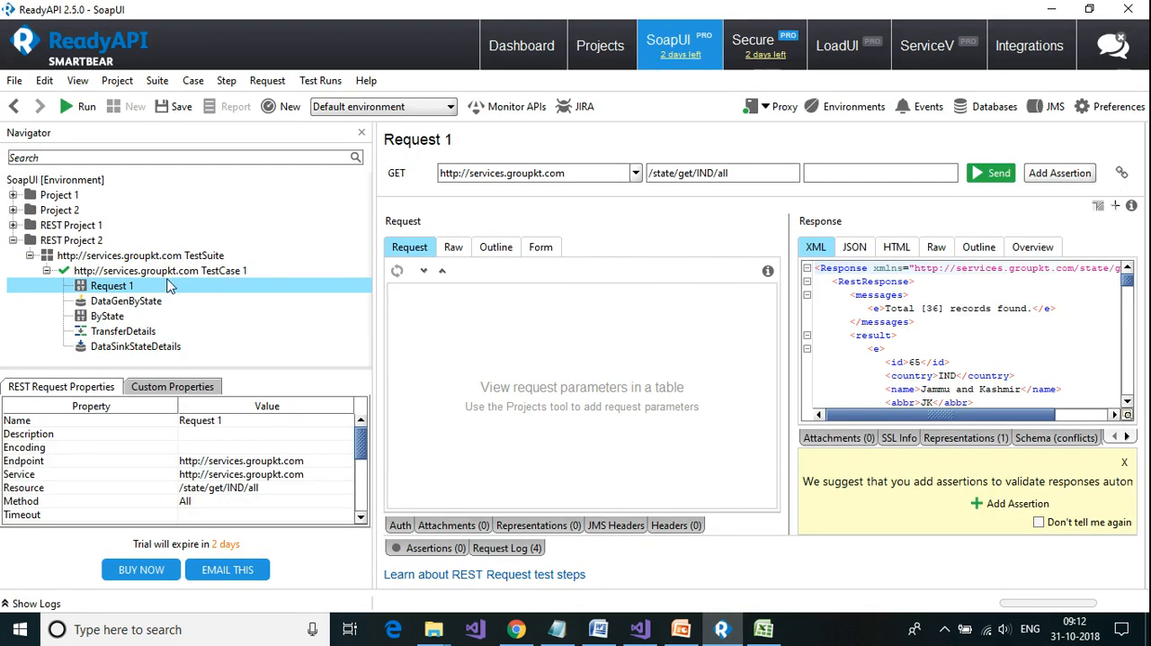
left_click(992, 177)
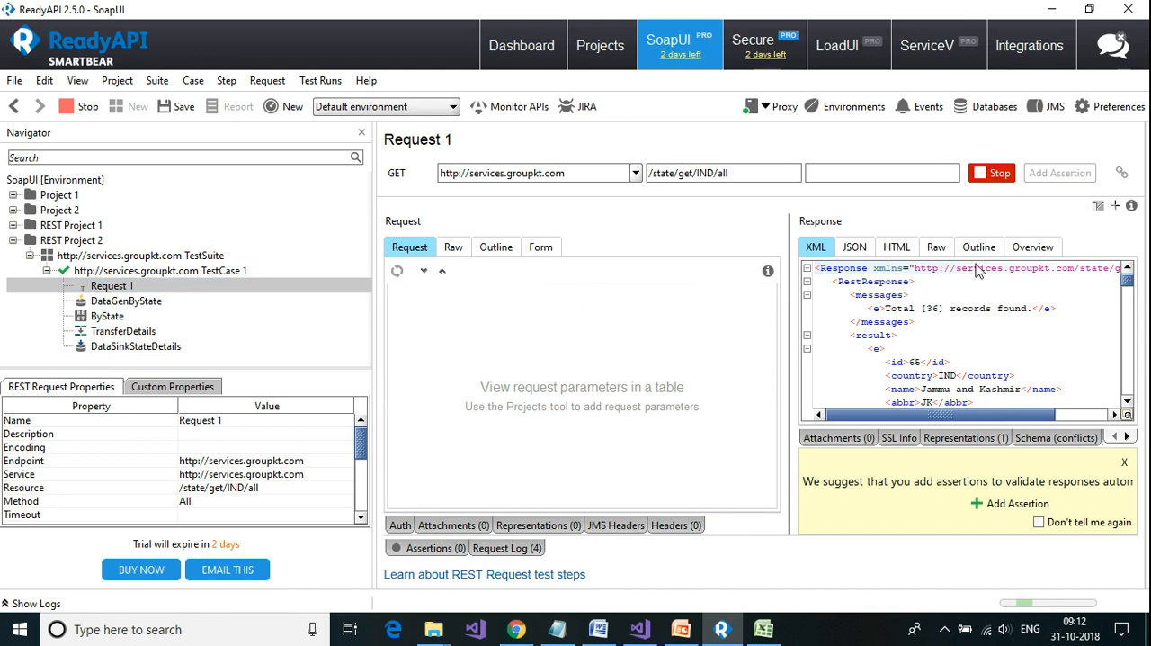
left_click(976, 349)
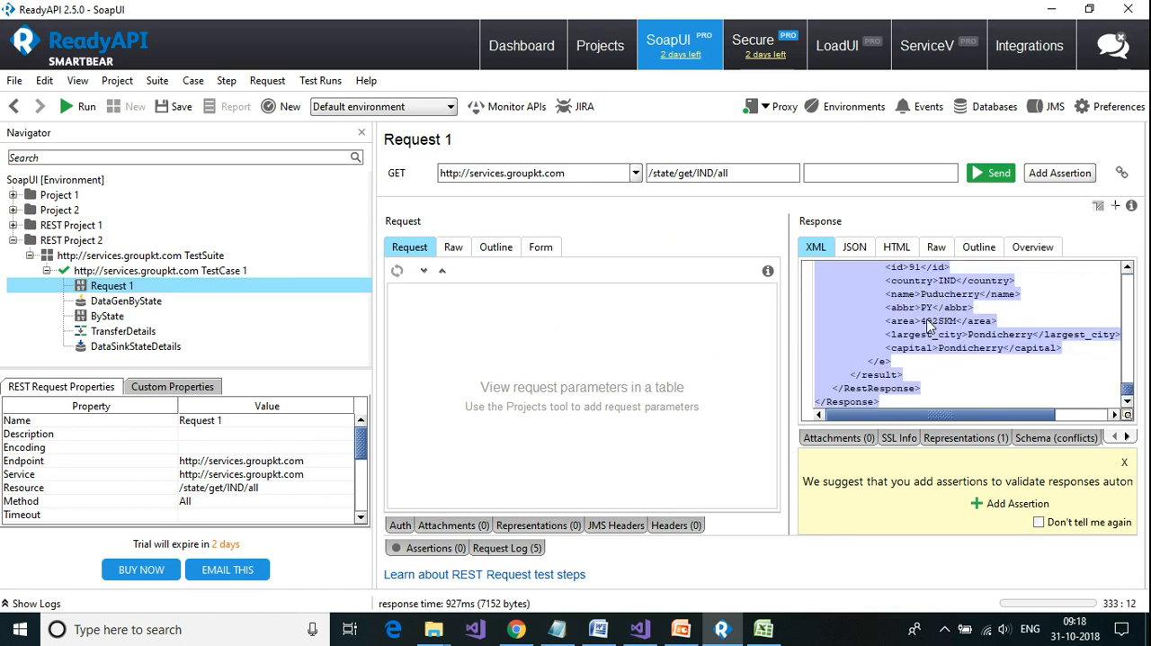
Step: Switch to Excel and review the State header and the list of state codes in column A of the StateCode sheet
left_click(764, 629)
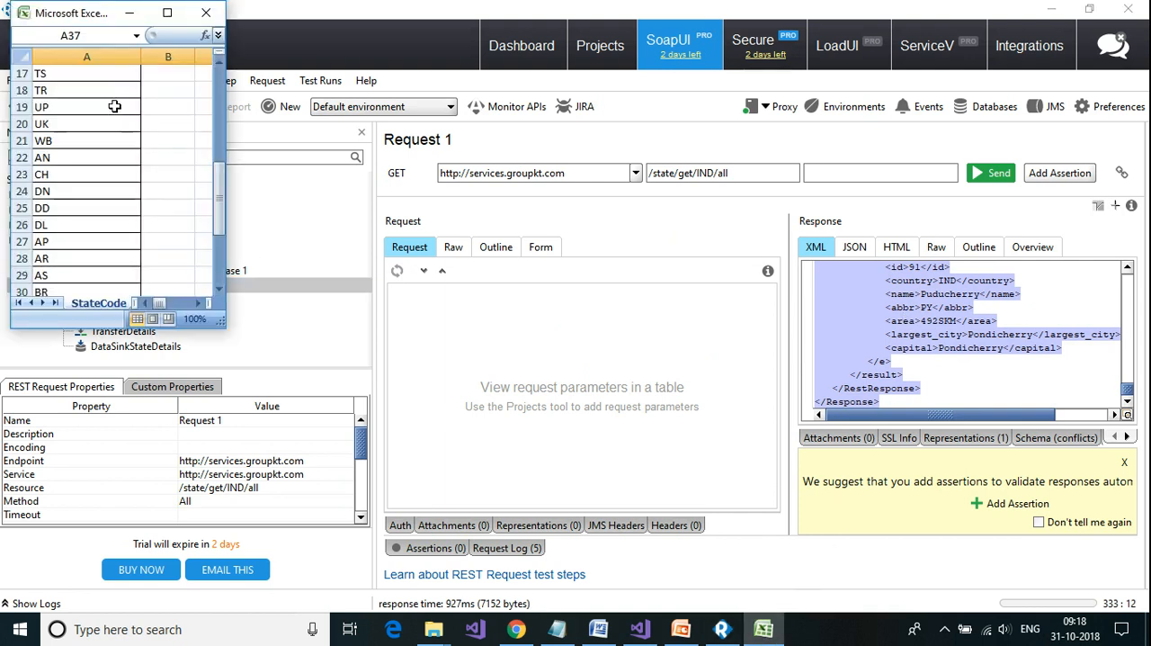
left_click(167, 13)
scroll(540, 249, "up", 5)
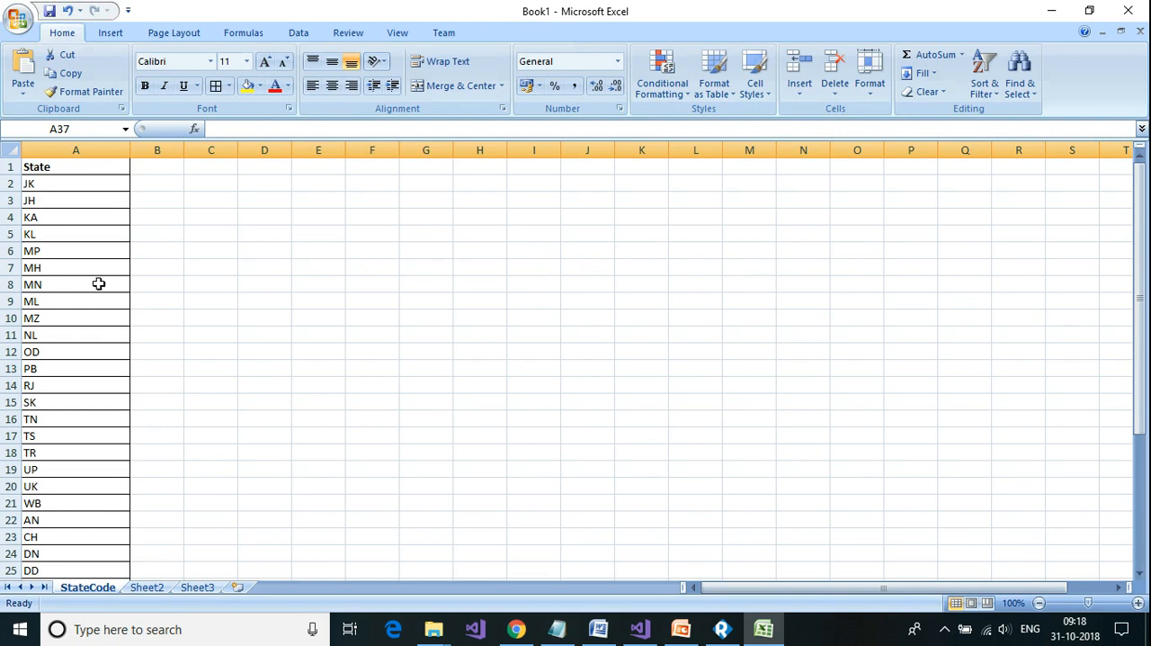
left_click_drag(47, 185, 75, 577)
left_click(218, 468)
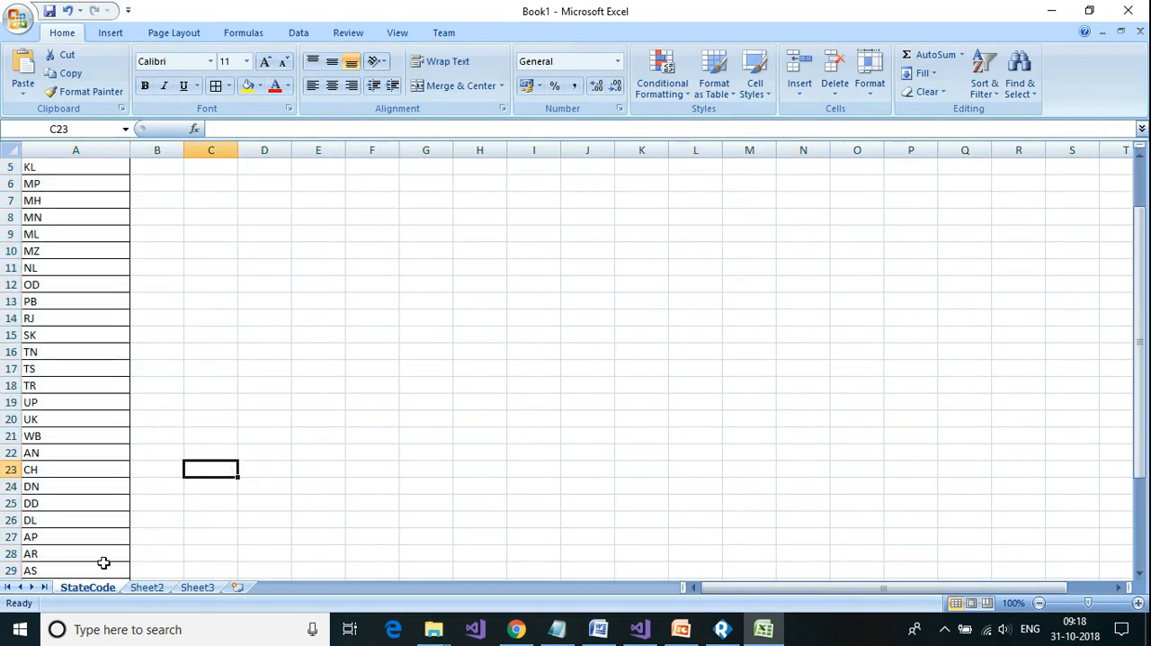
scroll(367, 534, "up", 2)
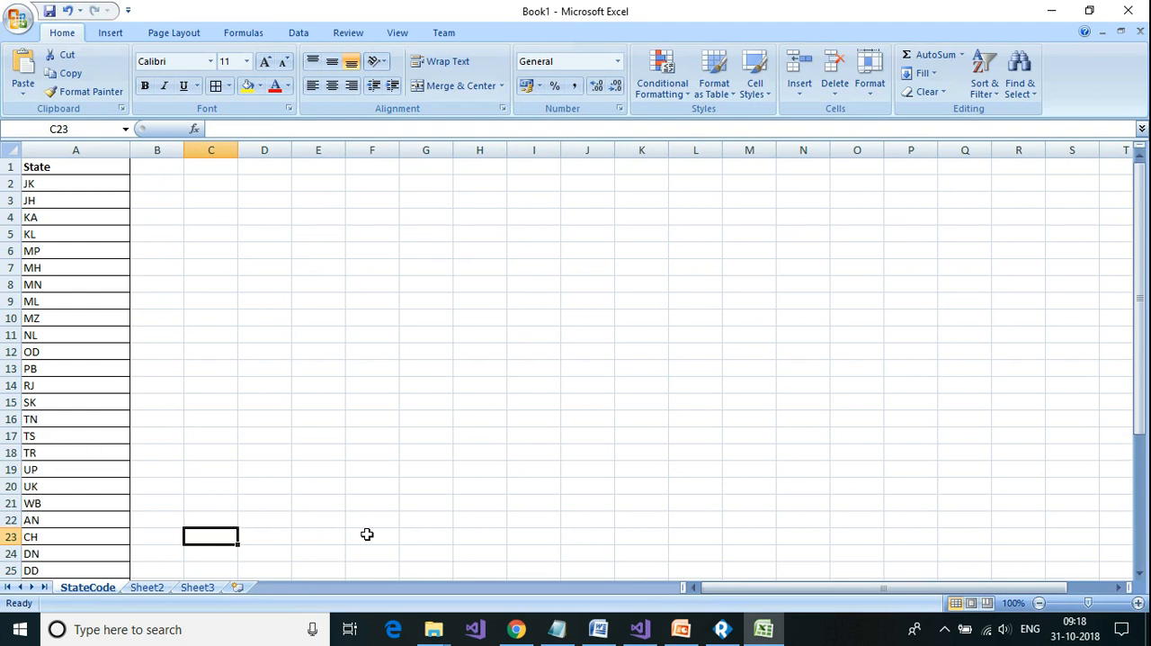
left_click(40, 170)
left_click_drag(48, 182, 69, 547)
left_click(722, 628)
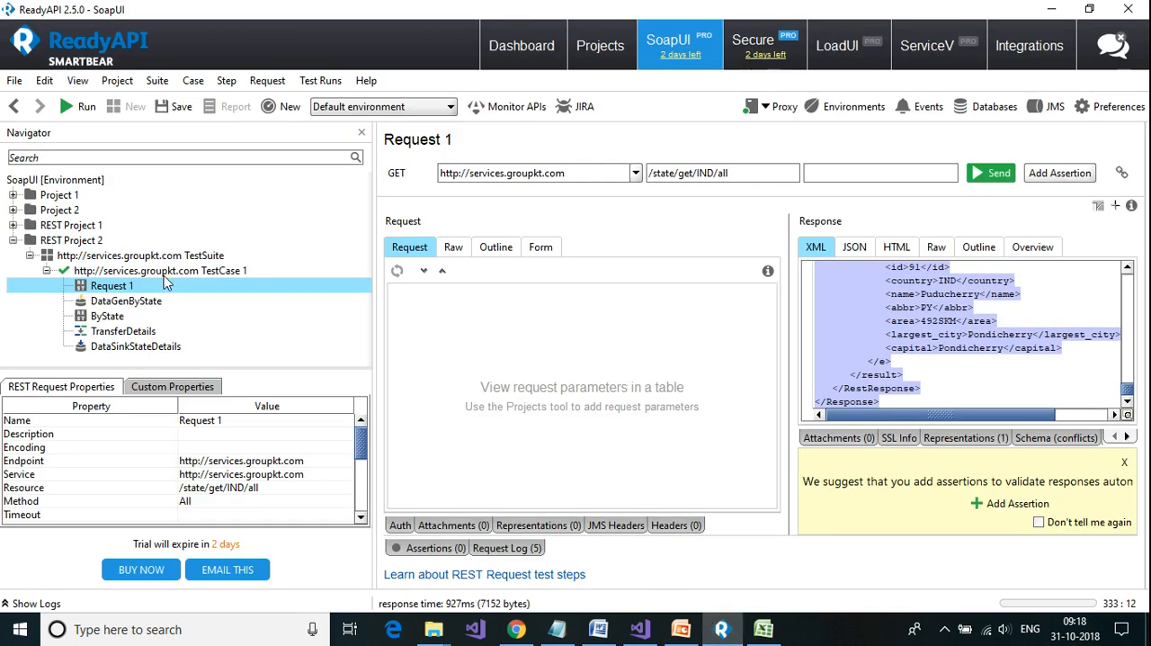
Step: Switch to Excel and save the workbook as State.xlsx in the Delete folder on drive D
key("alt+Tab")
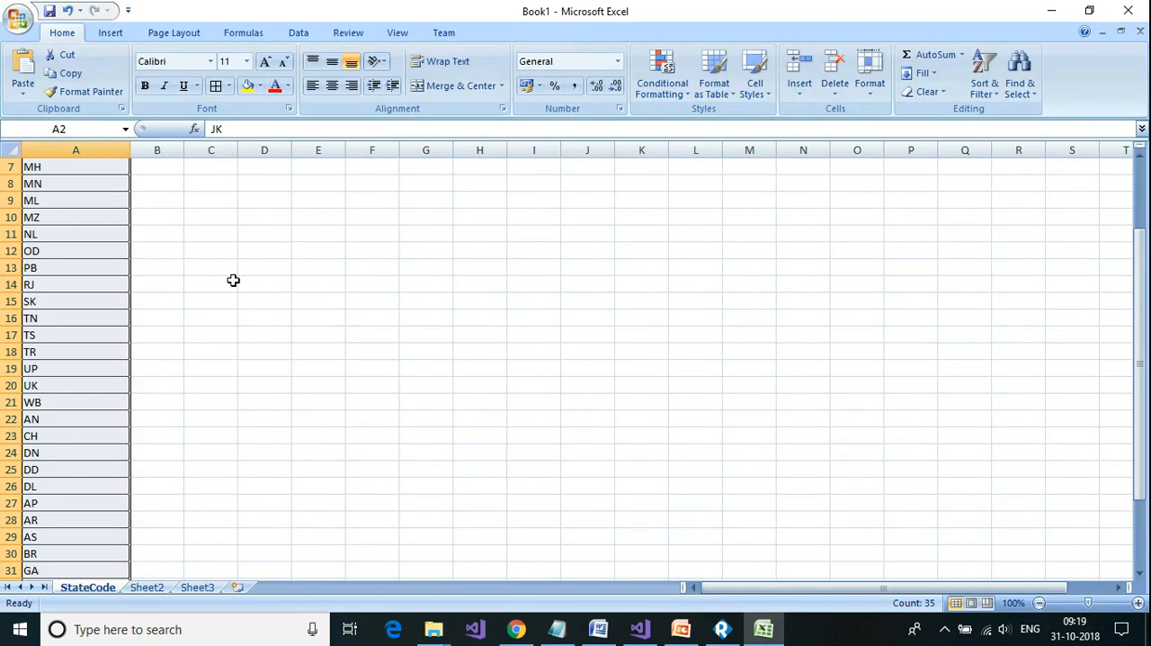
left_click(17, 21)
left_click(50, 165)
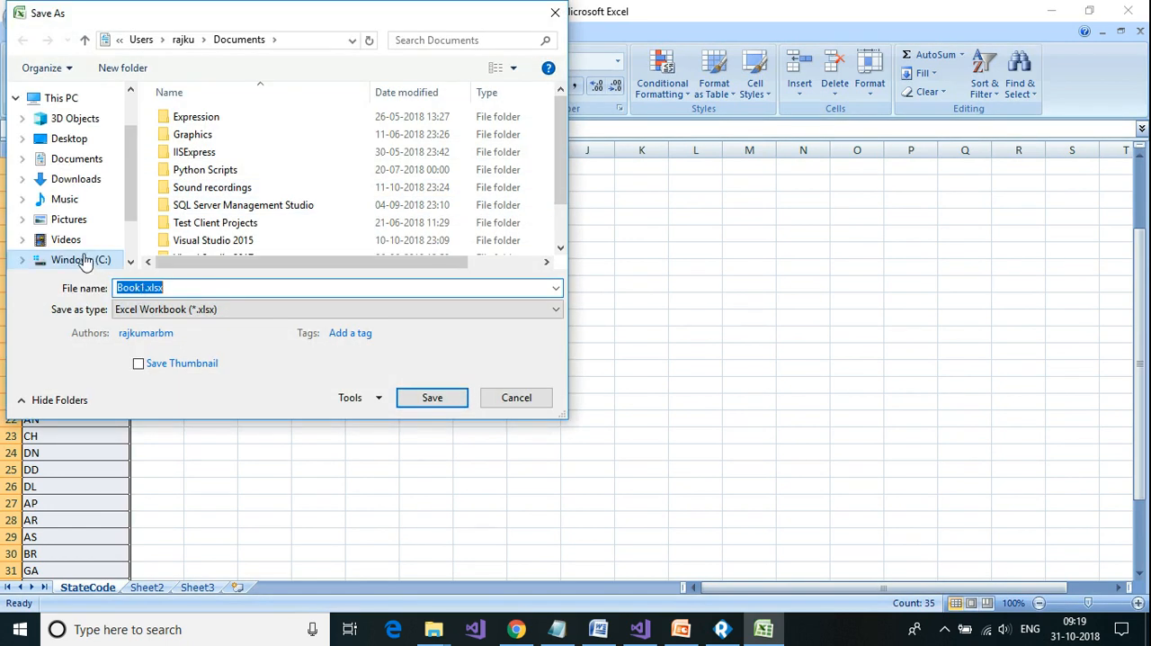
scroll(134, 200, "down", 2)
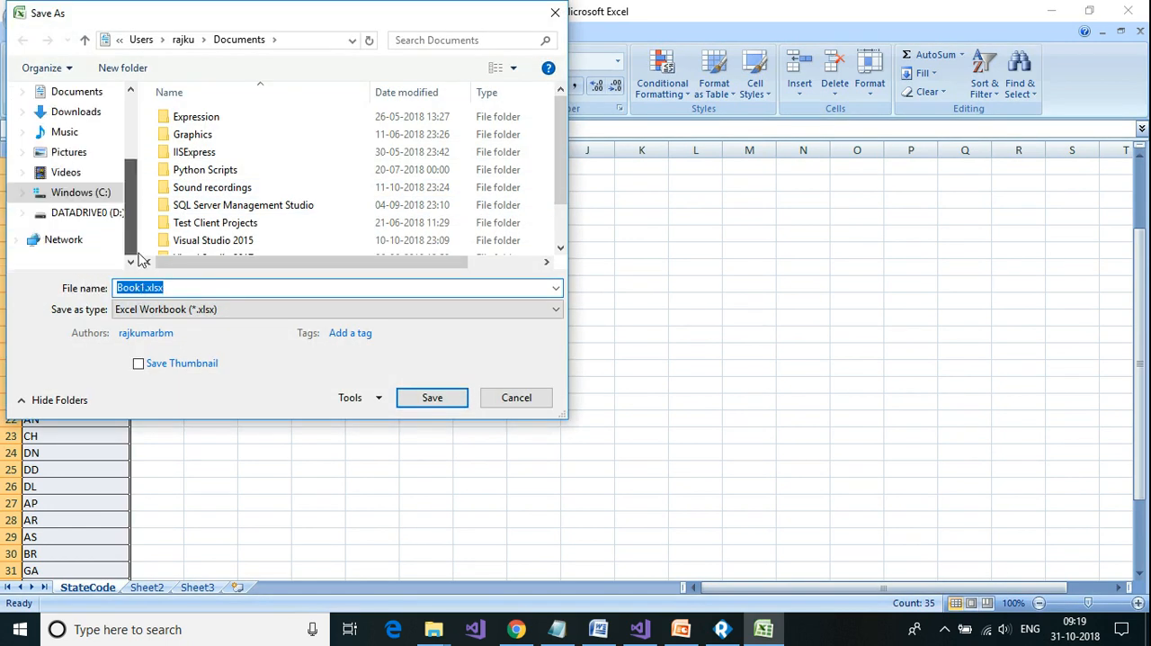
left_click(90, 214)
double_click(189, 170)
key("BackSpace")
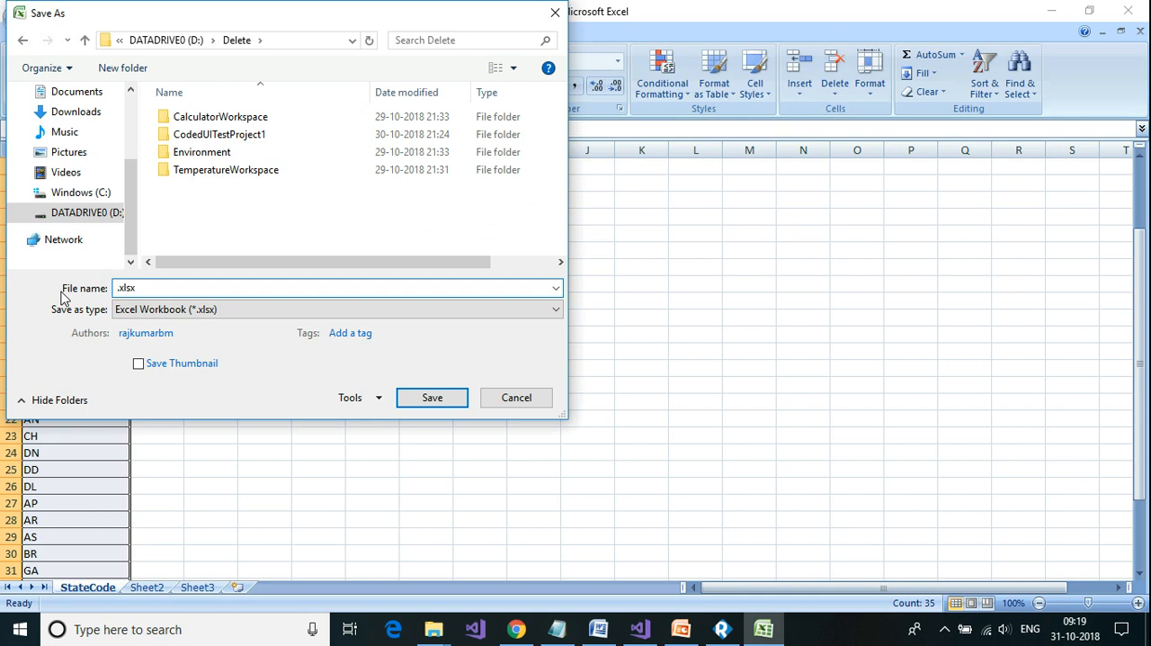
type("s")
key("BackSpace")
key("BackSpace")
key("BackSpace")
left_click(445, 402)
Step: Switch to ReadyAPI and add a DataSource step named StateDataSource to TestCase 1
key("alt+Tab")
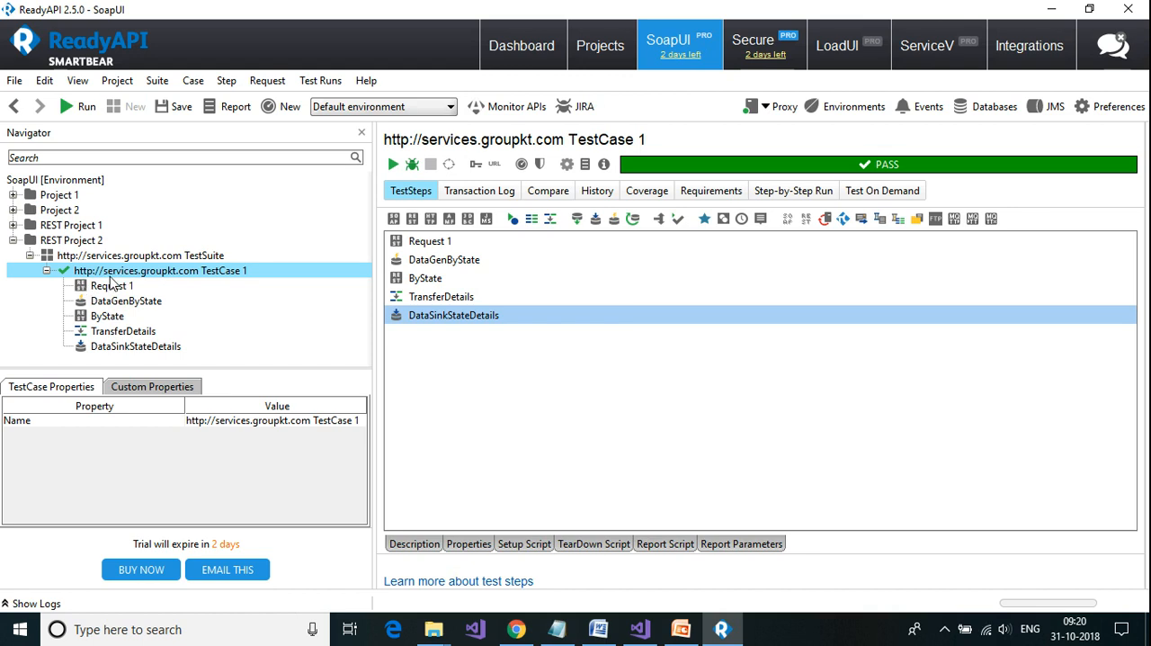
right_click(119, 275)
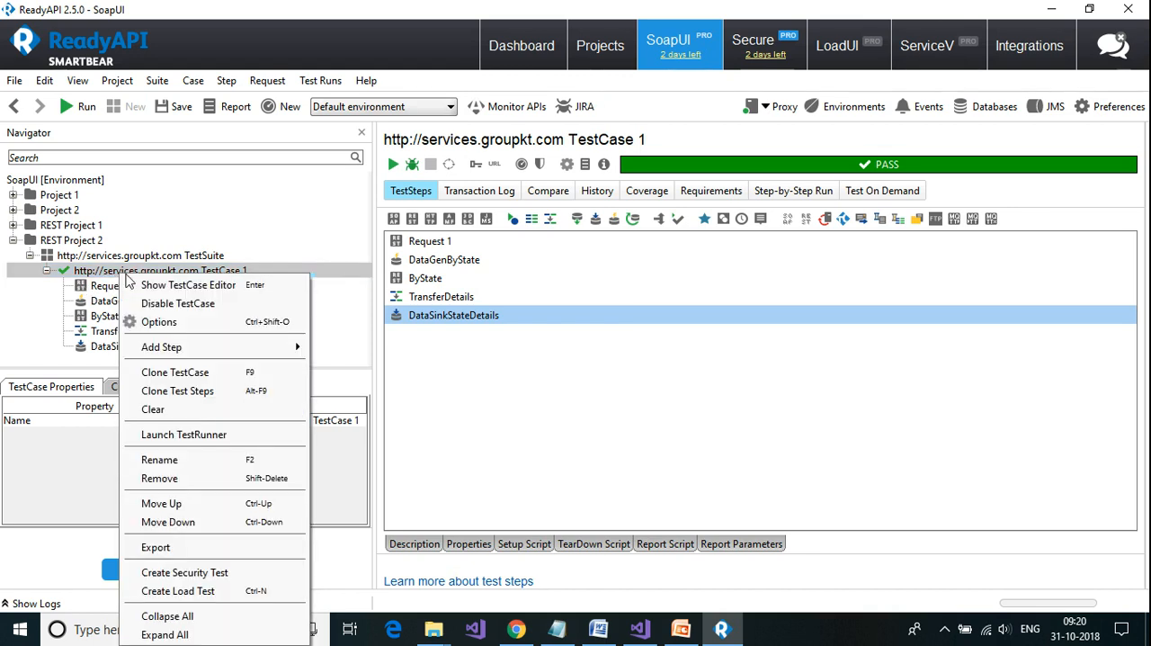
mouse_move(176, 348)
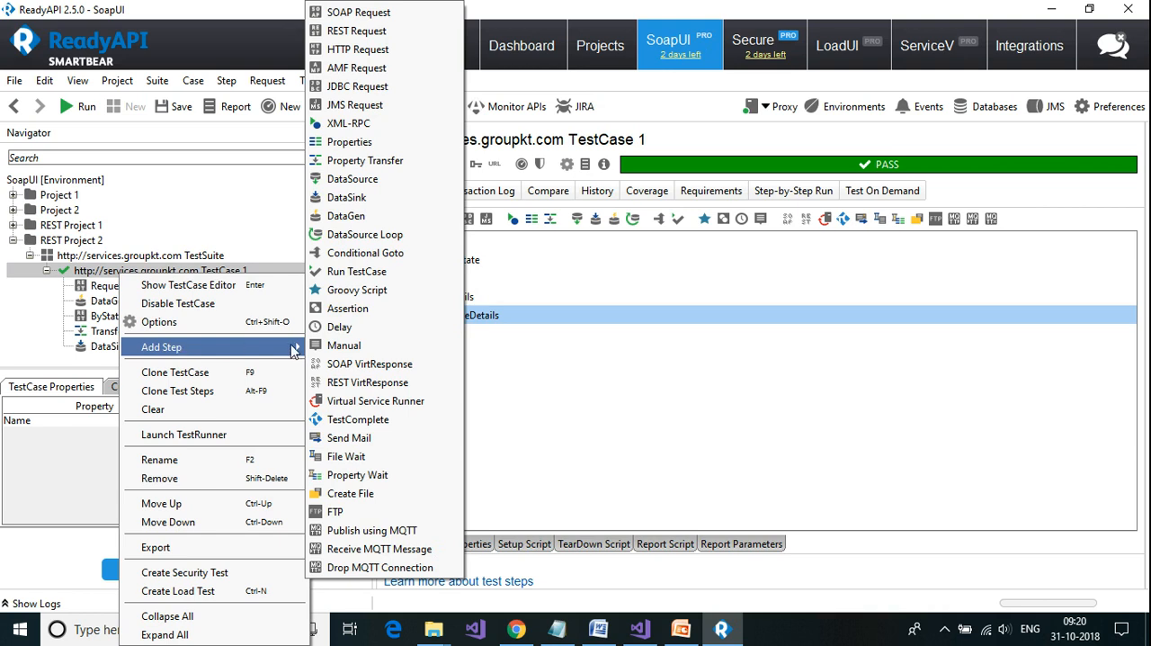
left_click(338, 180)
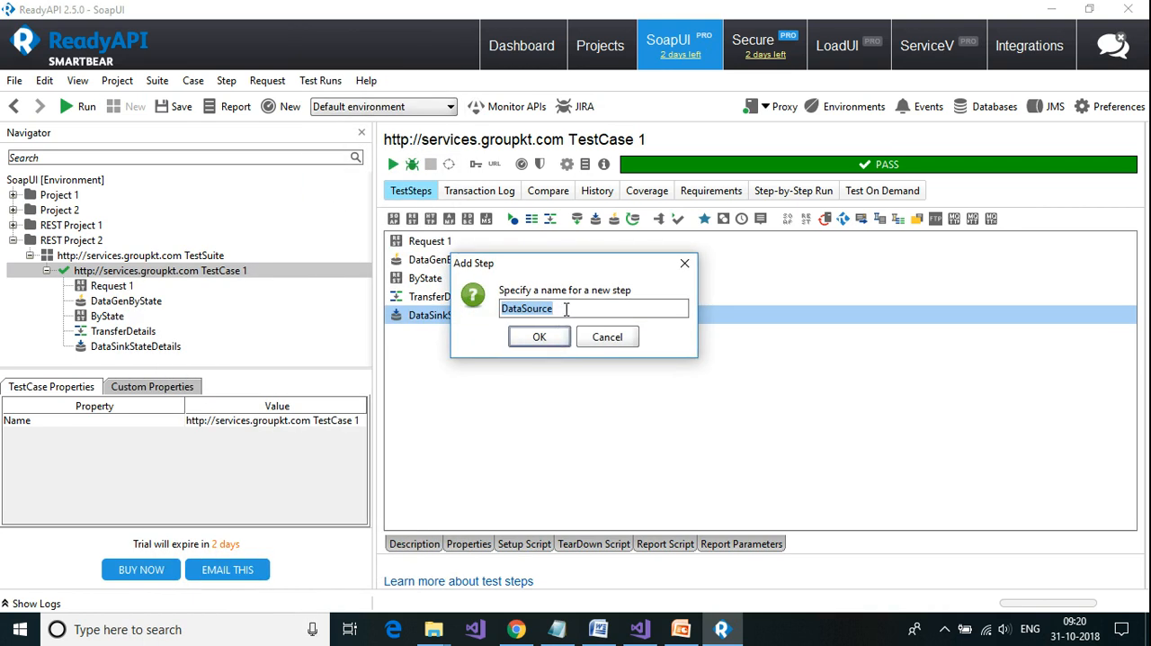
type("St")
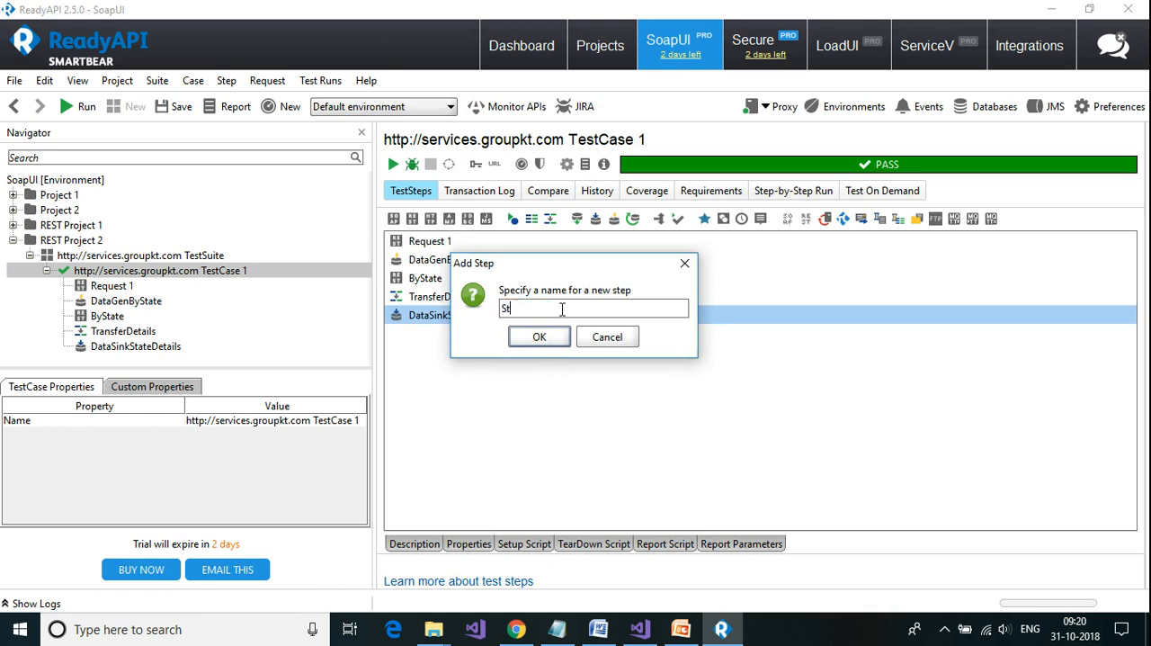
type("ateData")
left_click(540, 335)
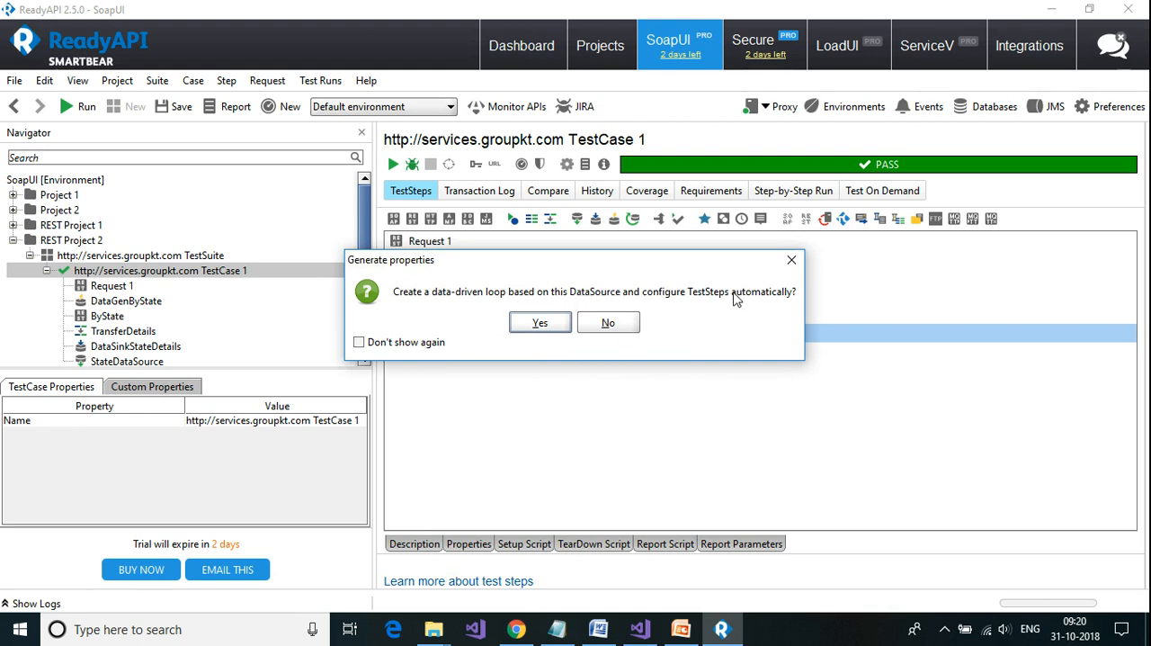
Step: Create a data-driven loop for the ByState request with its statecode parameter, and check the order of the looped test steps
left_click(539, 323)
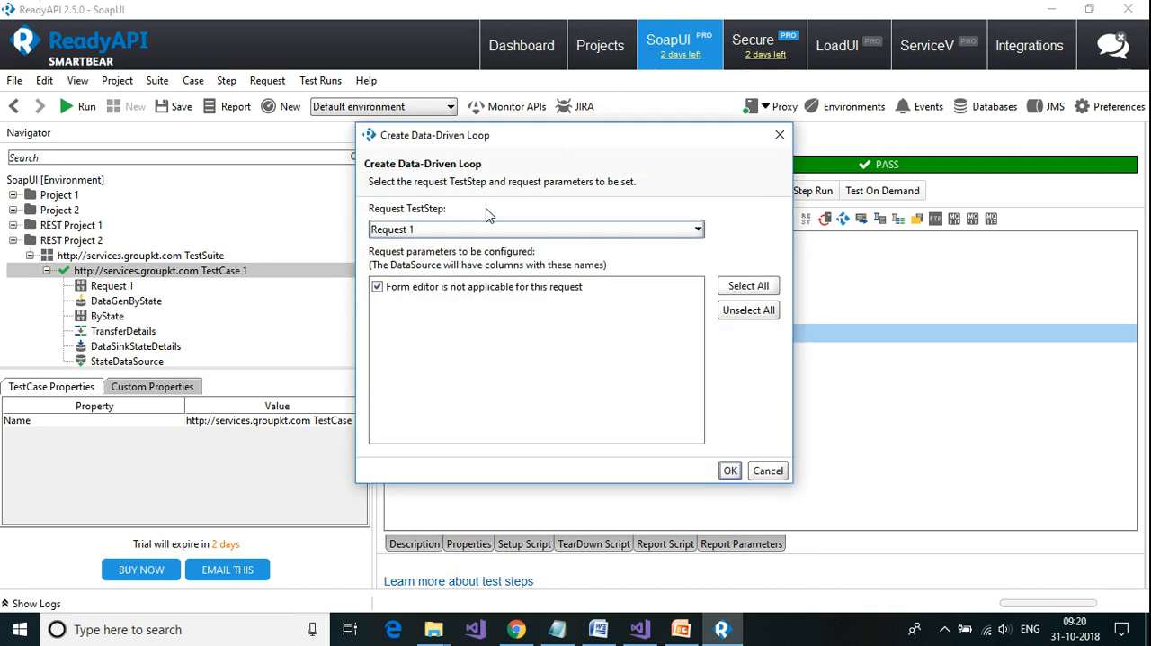
left_click(641, 230)
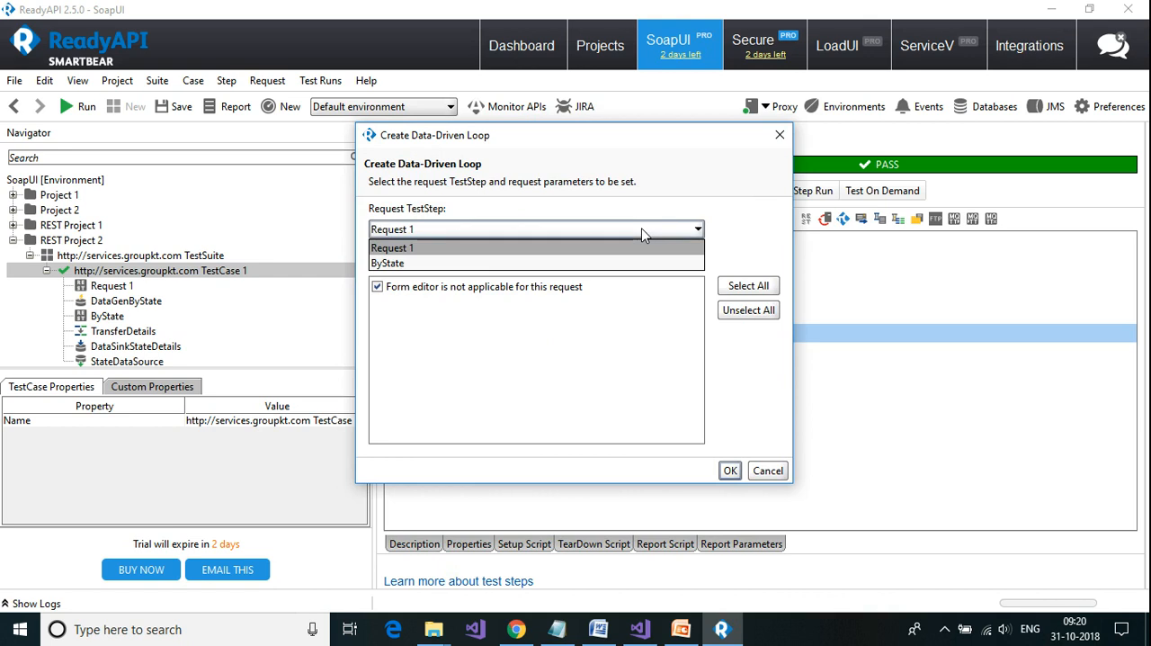
left_click(431, 264)
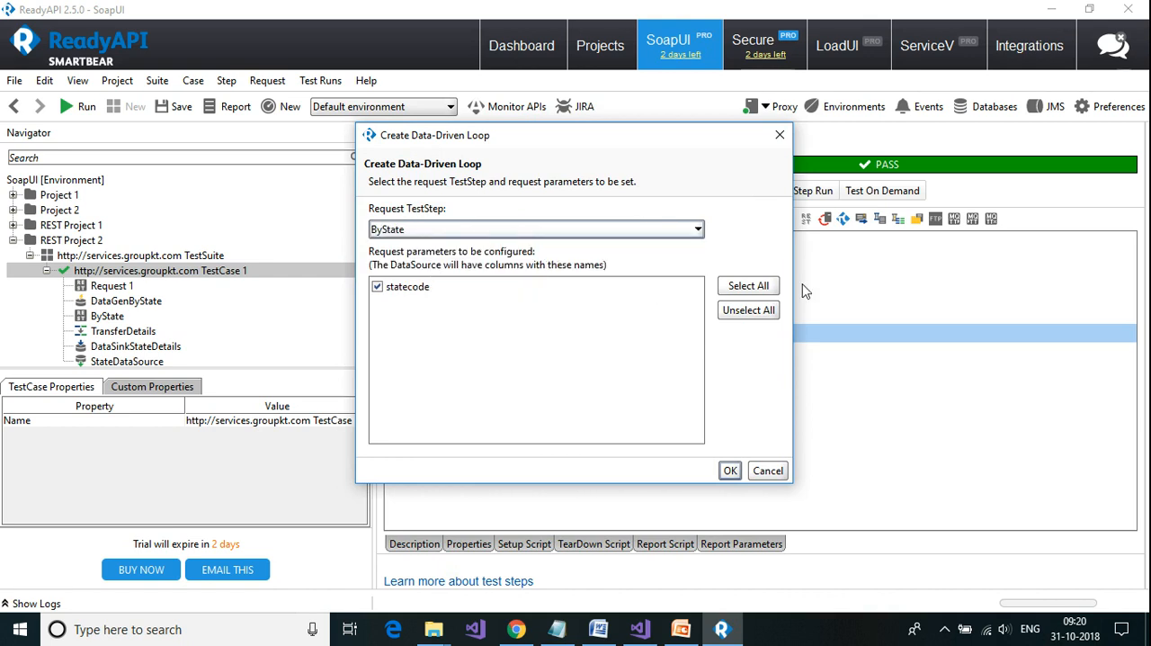
left_click(424, 232)
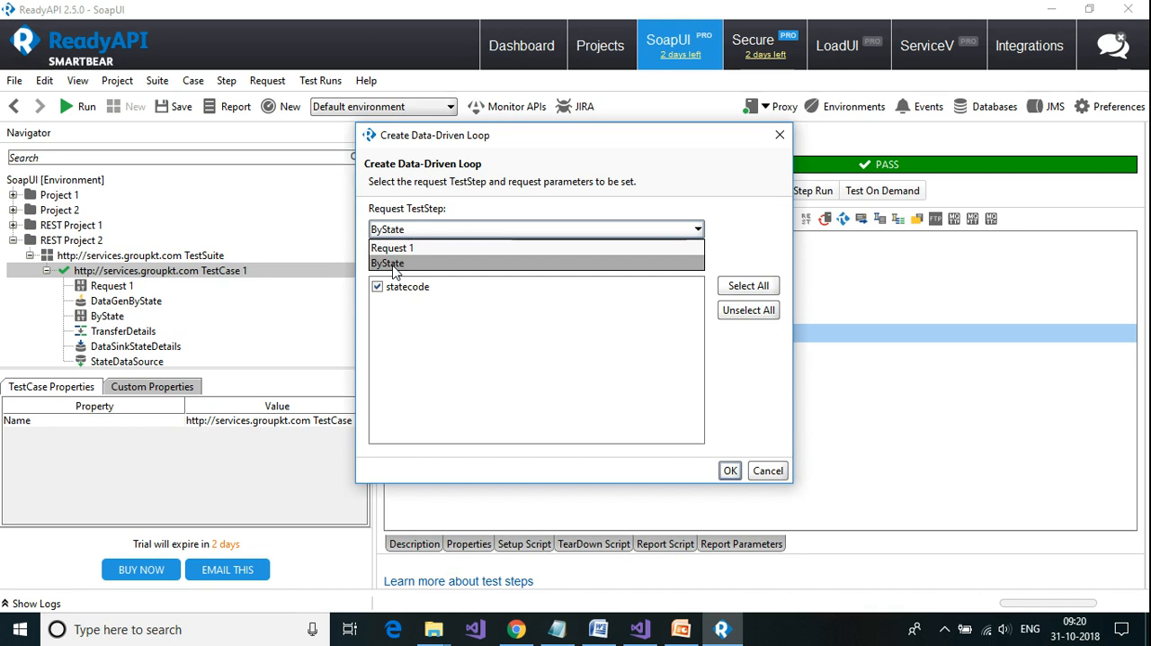
left_click(393, 267)
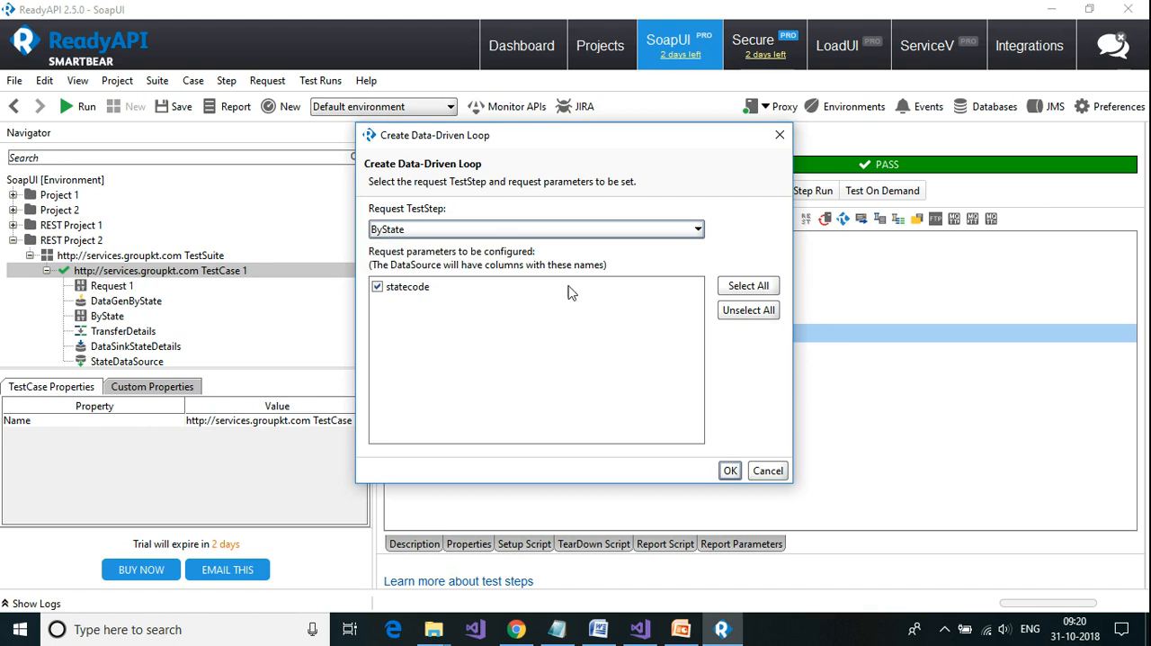
left_click(730, 470)
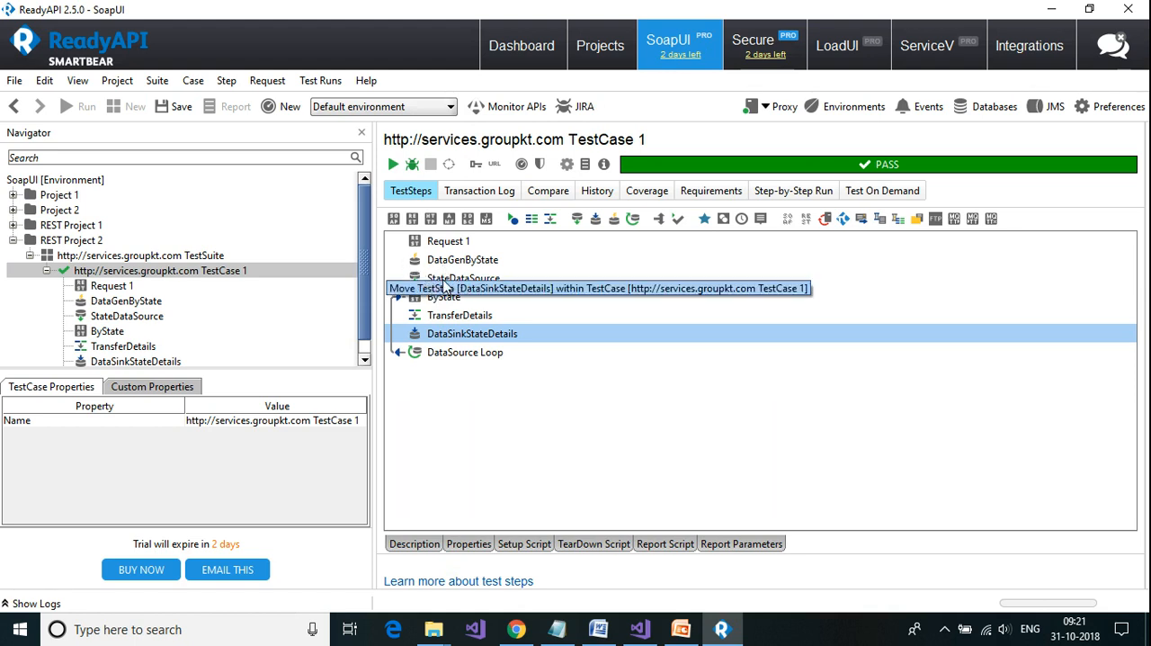
left_click(447, 283)
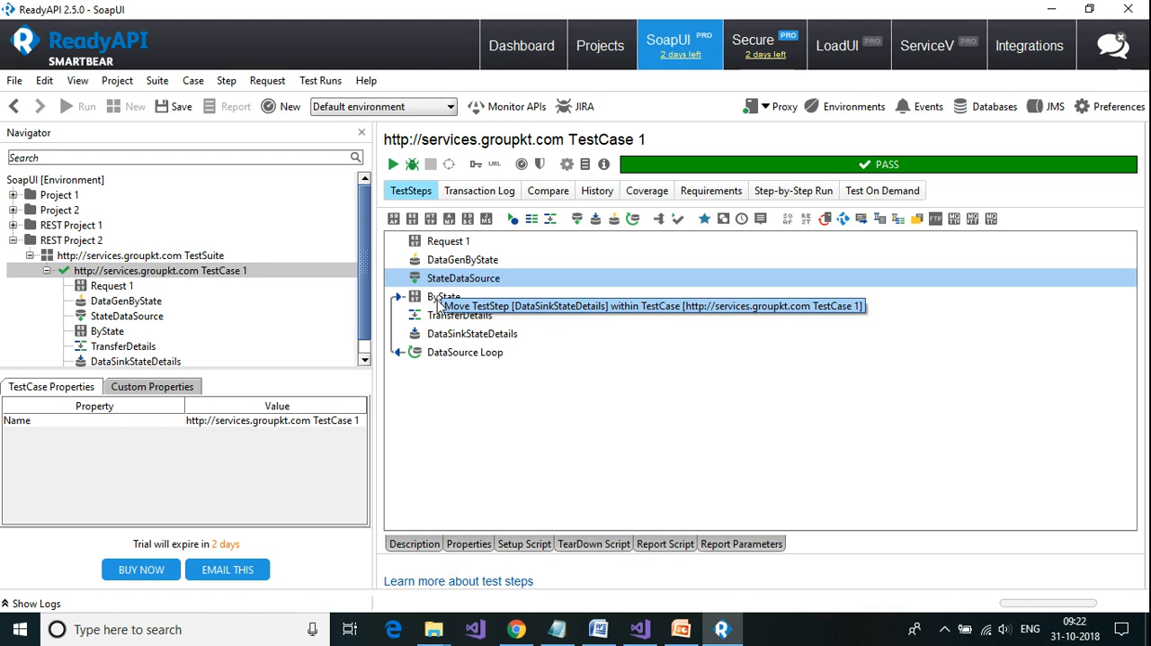
left_click(440, 301)
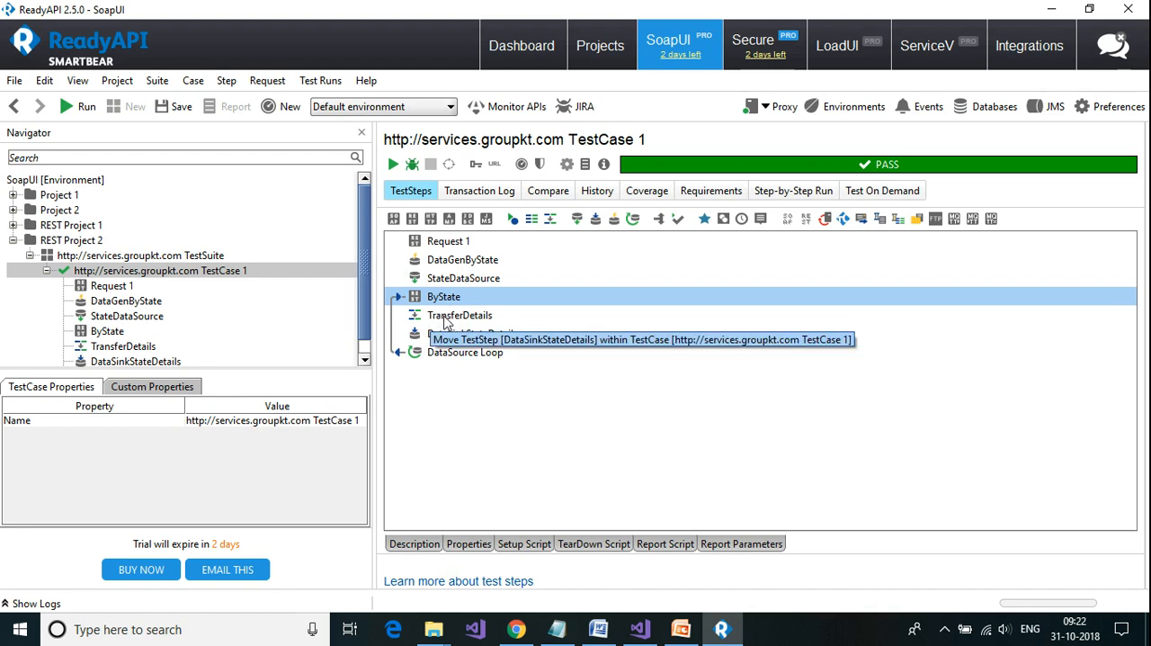
left_click_drag(468, 322, 428, 334)
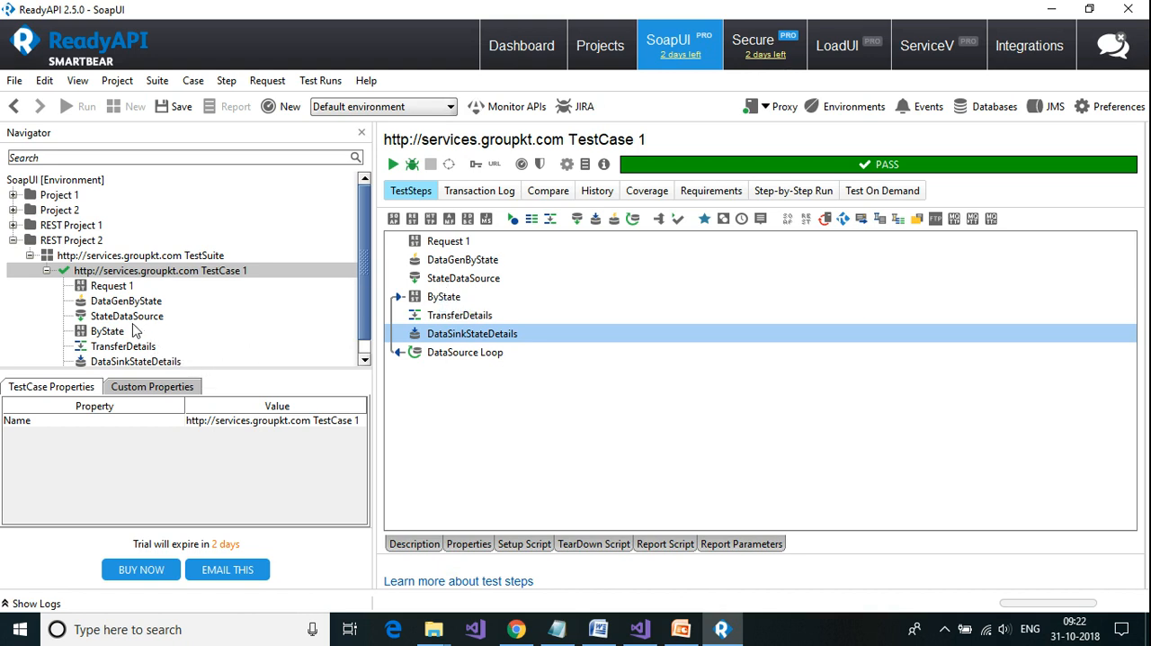
Step: Set the StateDataSource type to Excel and select D:\Delete\State.xlsx as its file
left_click(129, 317)
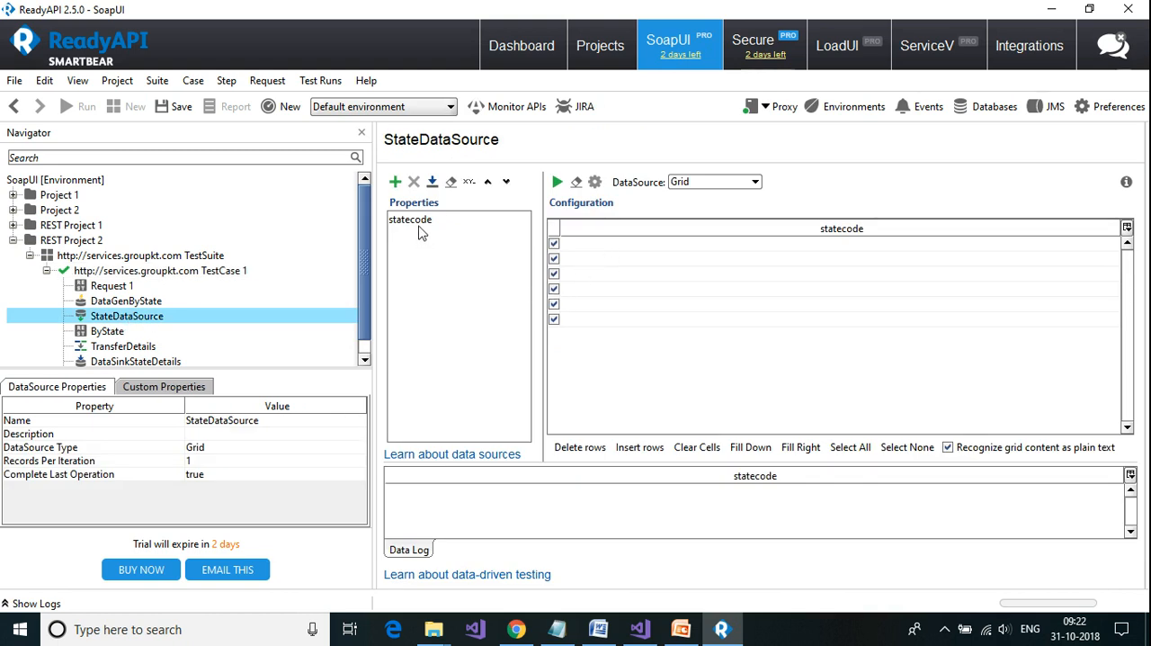
left_click(423, 225)
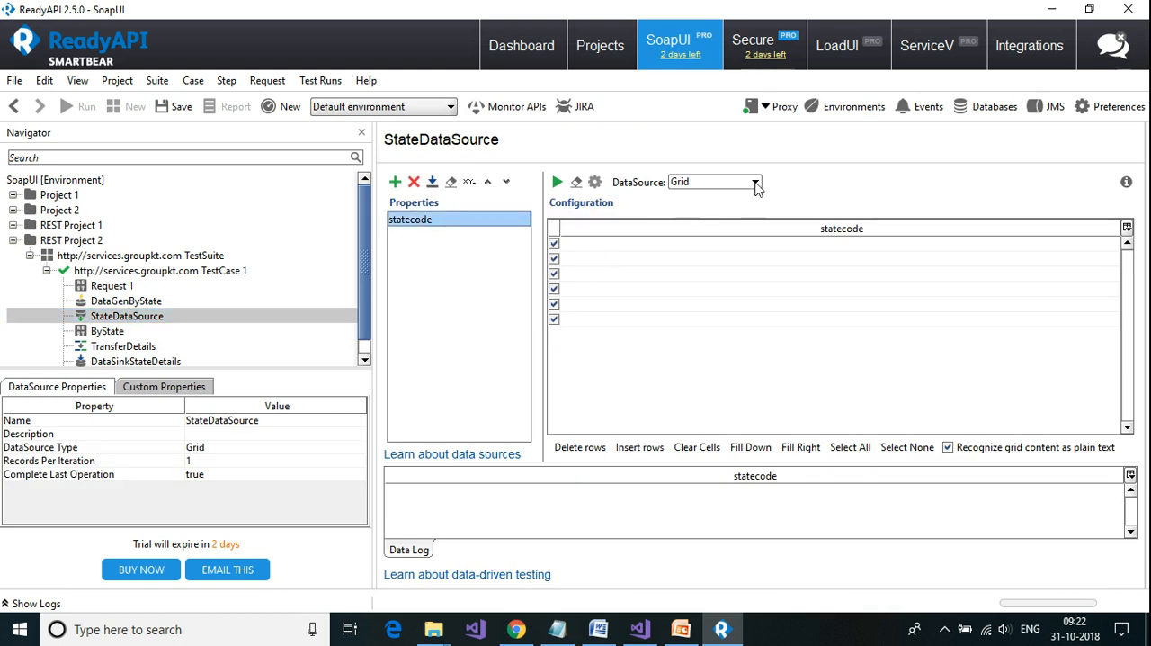
left_click(754, 183)
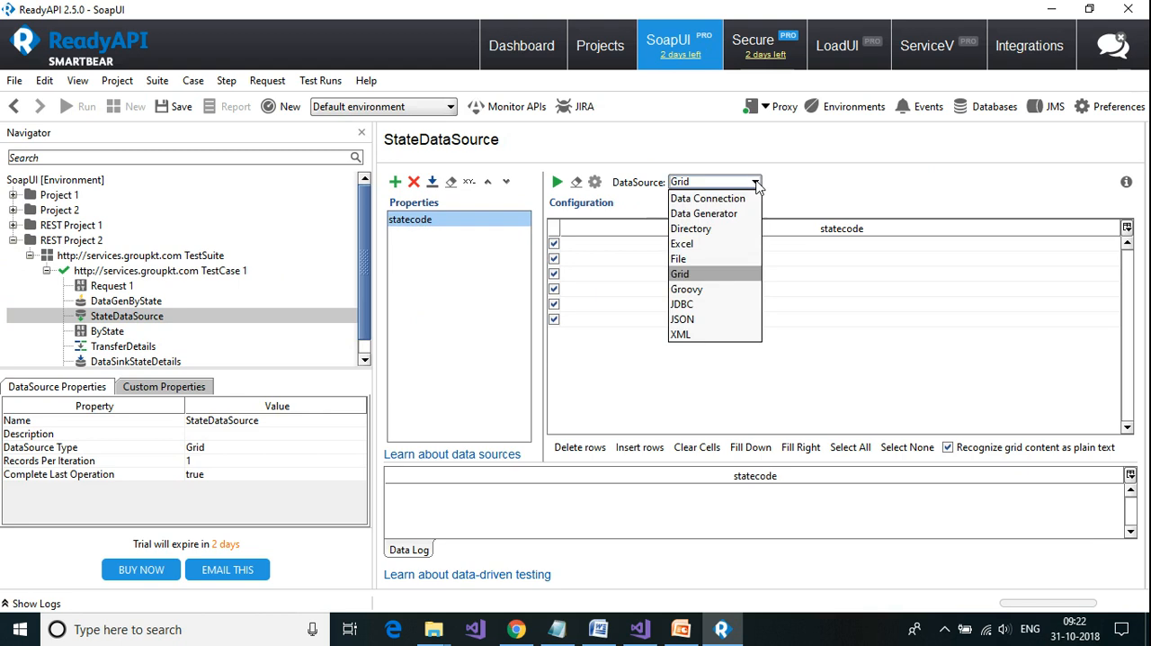
left_click(707, 245)
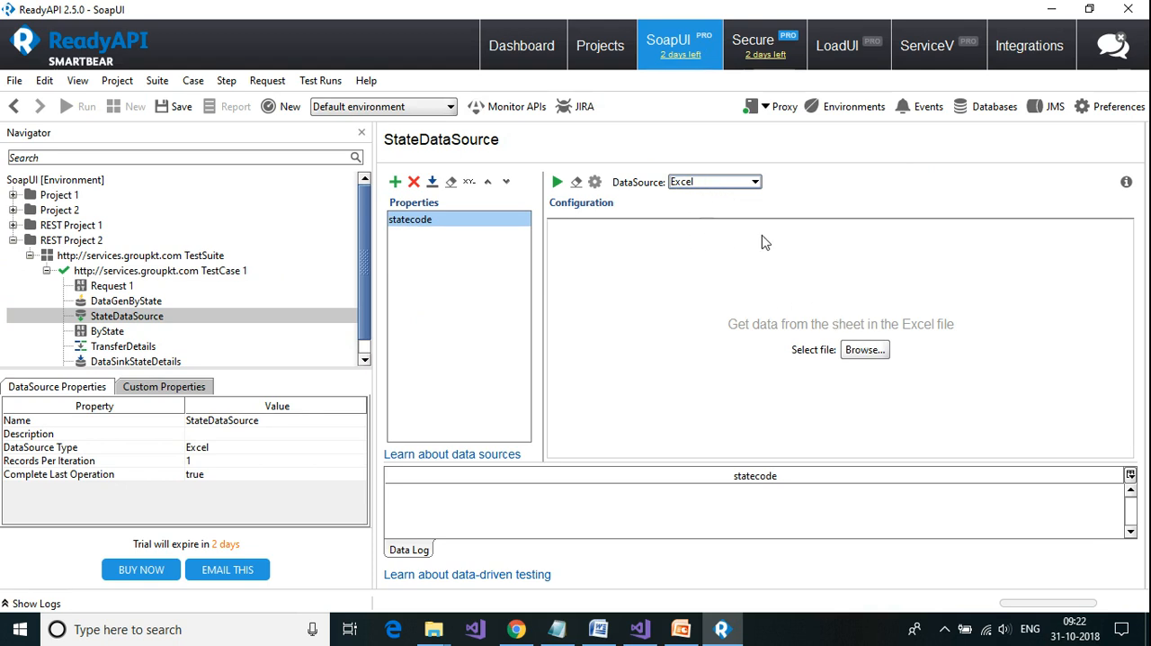
left_click(854, 352)
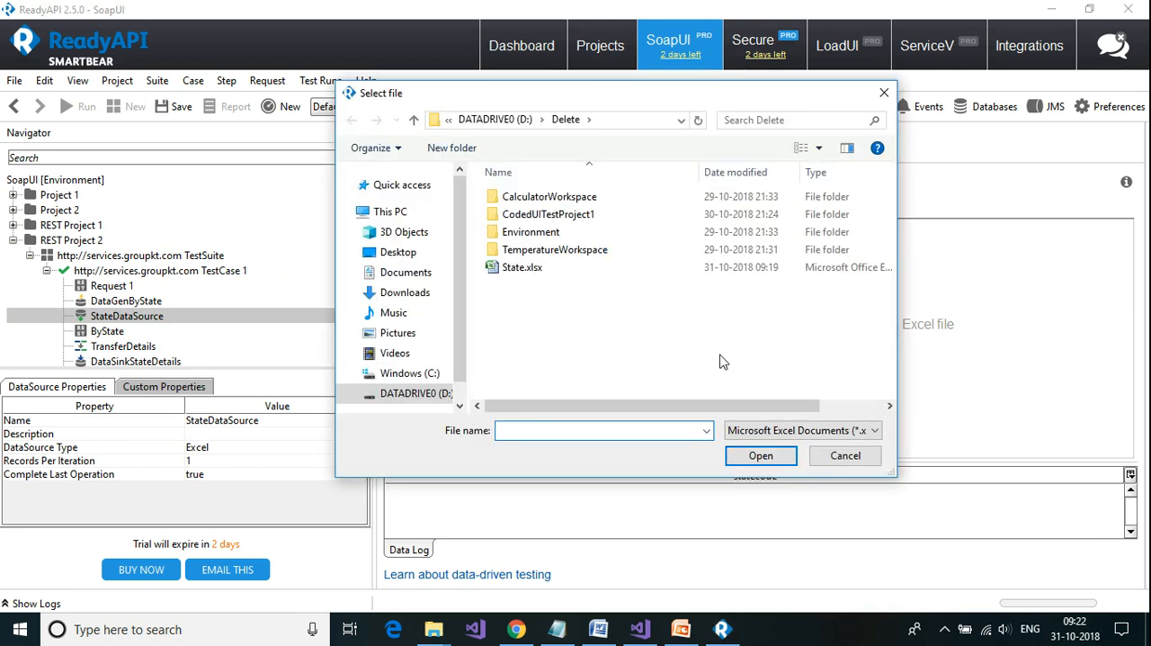
left_click(525, 273)
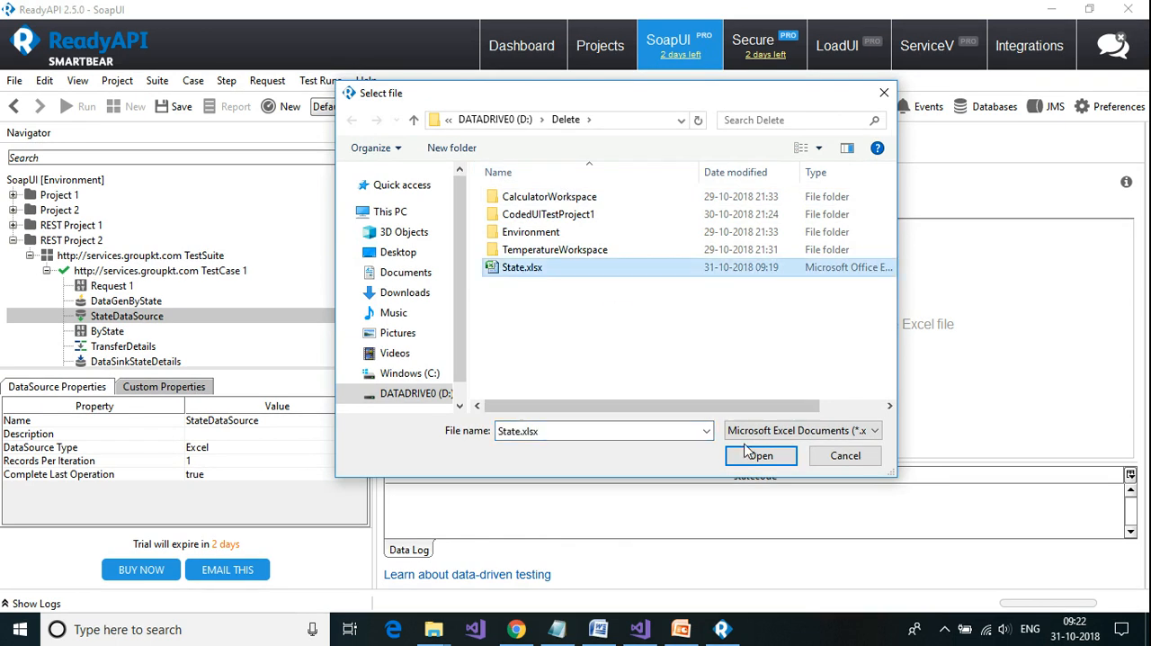
left_click(755, 457)
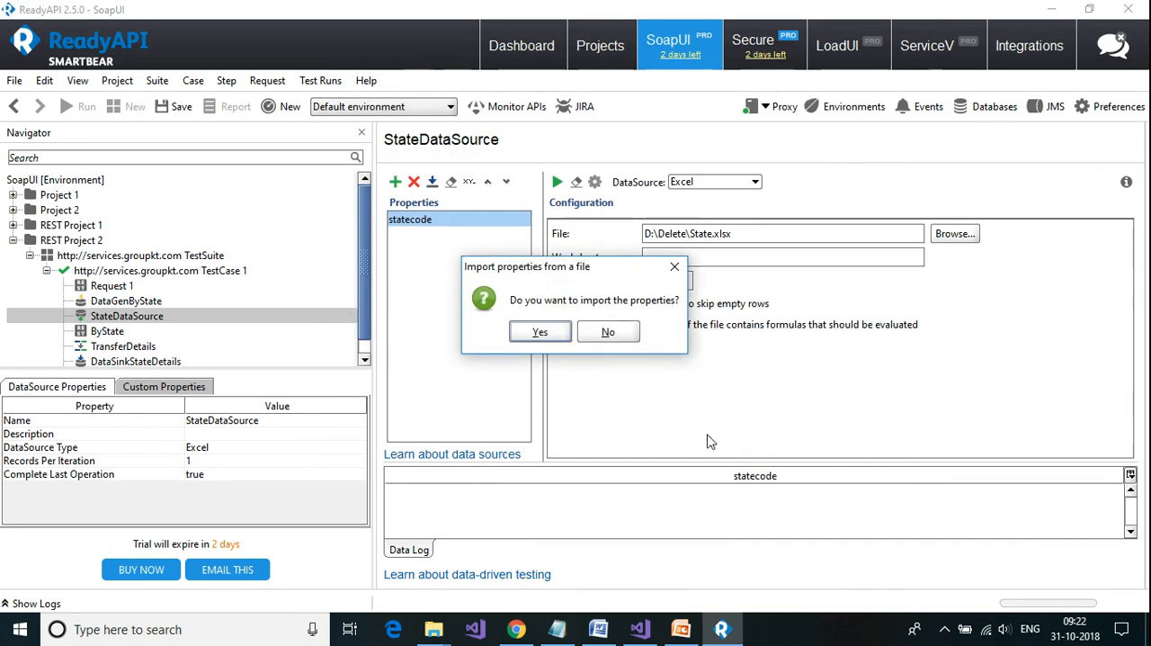
Step: Replace the existing data source properties with those imported from the StateCode worksheet, starting at cell A1
left_click(555, 335)
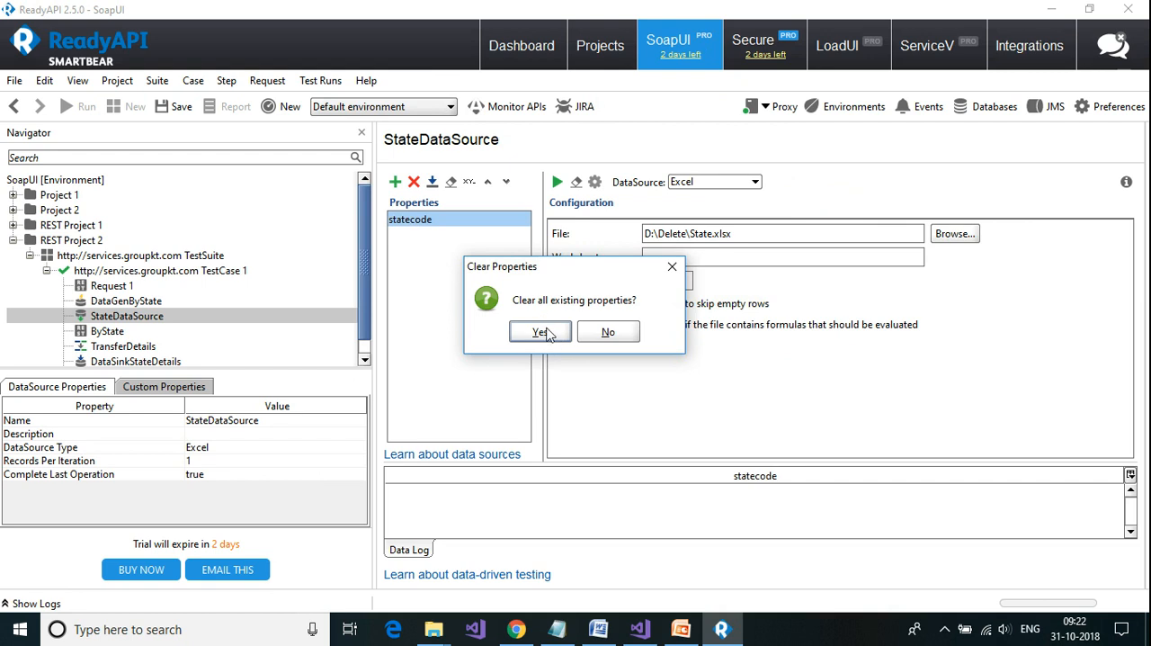
left_click(550, 334)
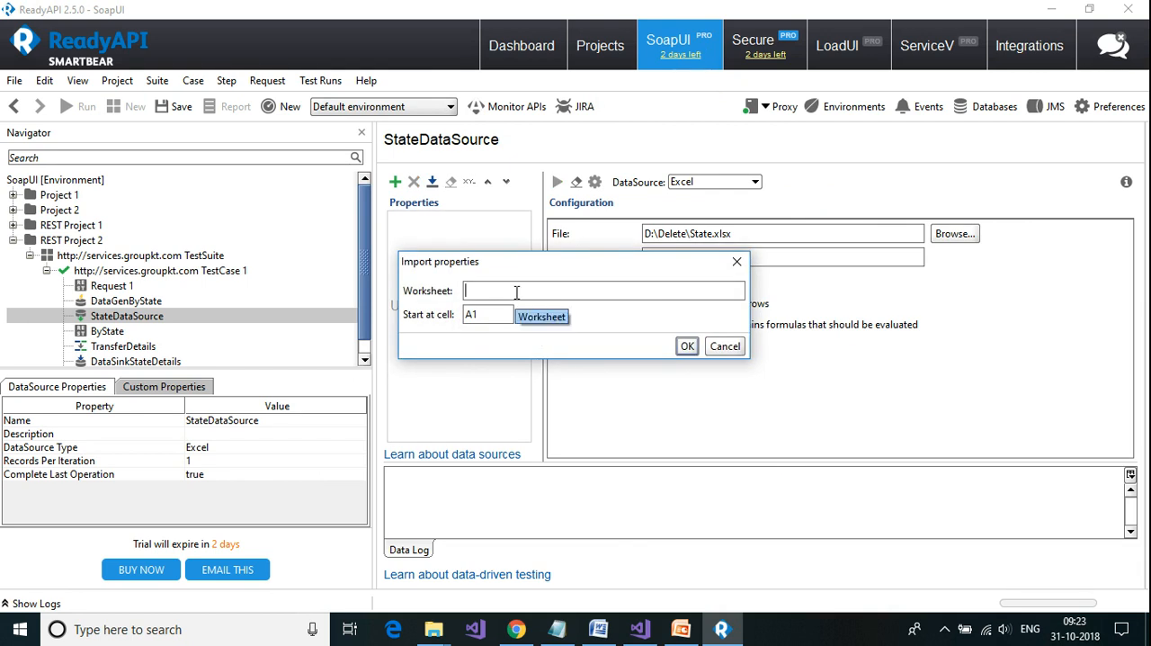
left_click(516, 291)
type("StateCode")
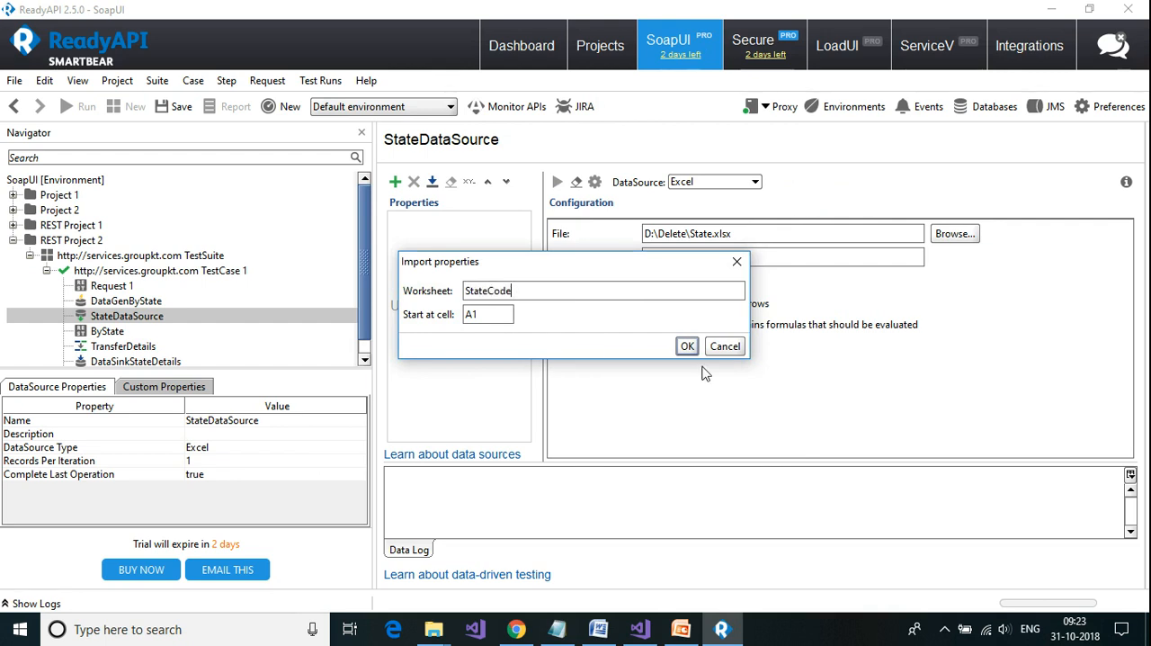
left_click(685, 349)
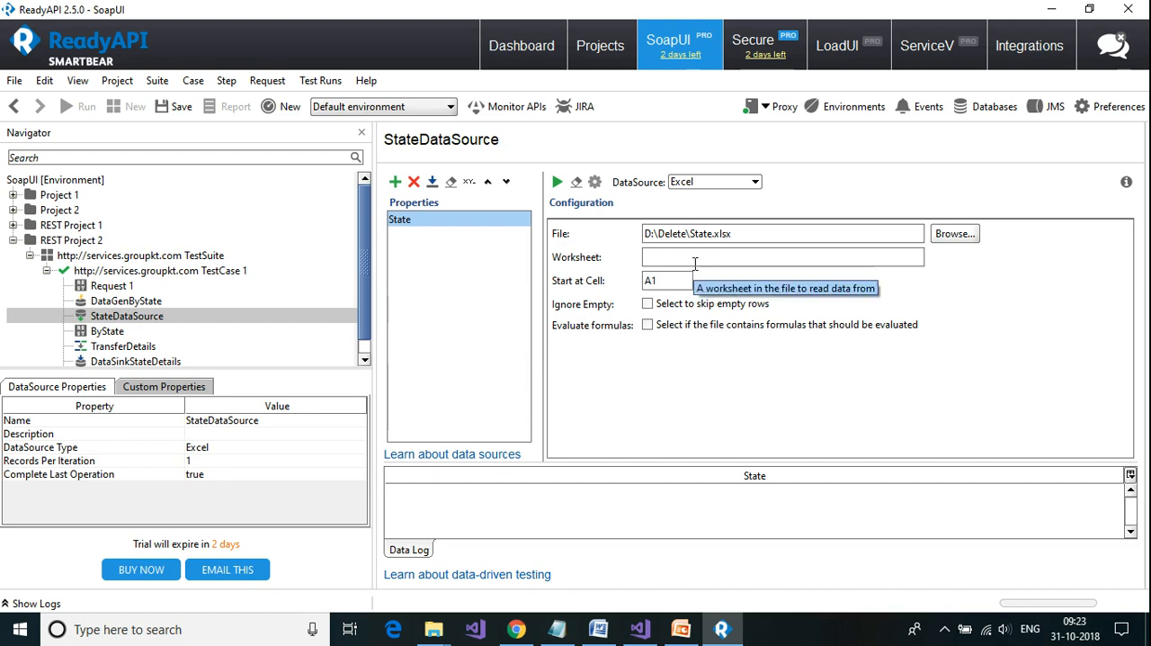
Step: Test the StateDataSource with a maximum of 10 rows
left_click(557, 182)
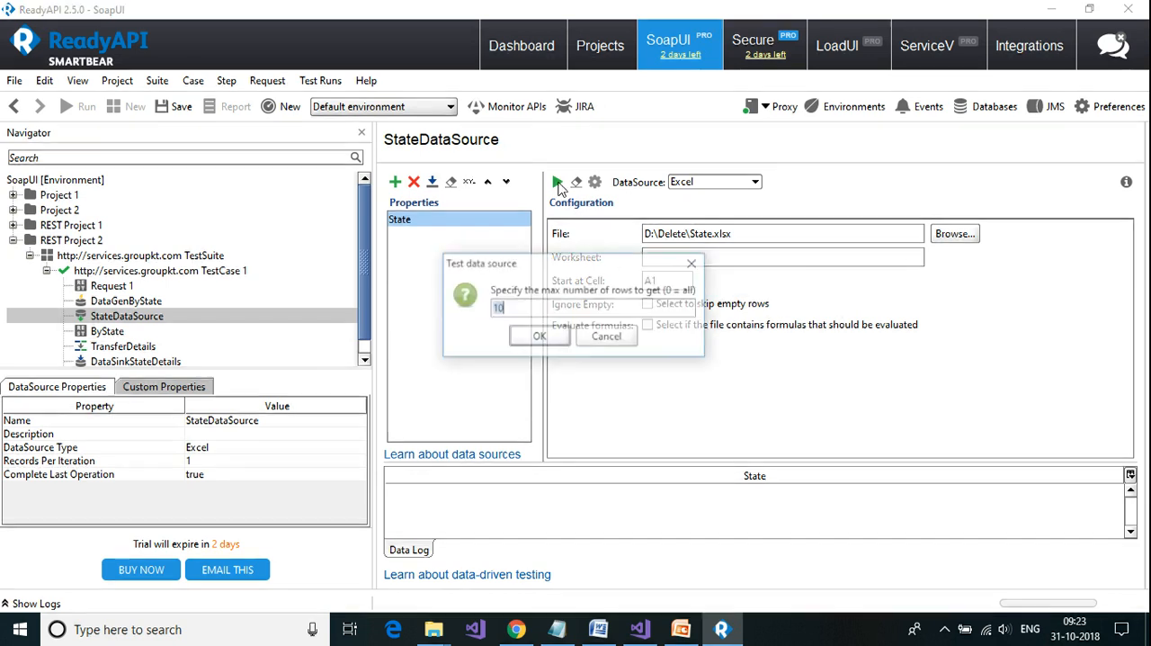
left_click(540, 335)
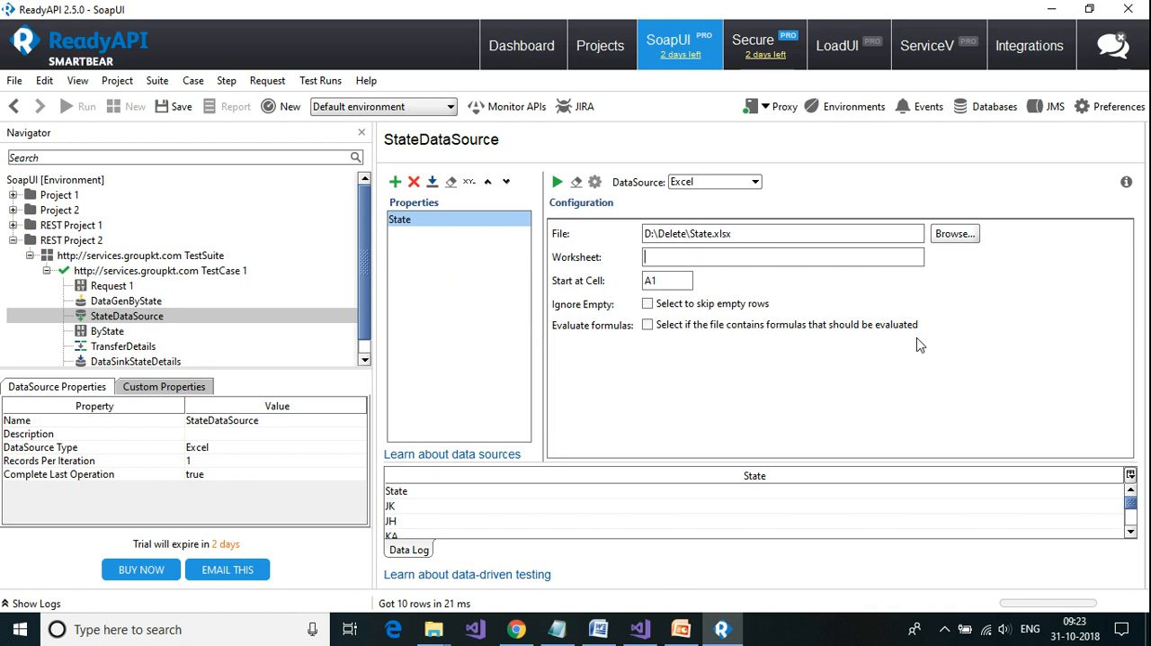
key("BackSpace")
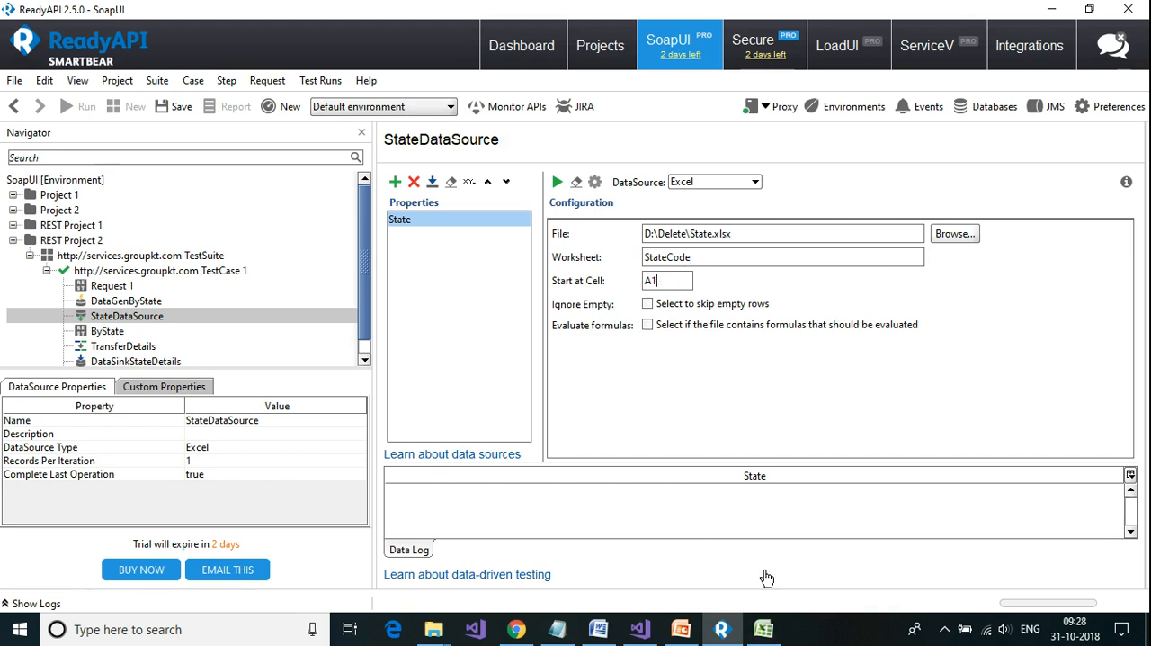
Step: Switch to State.xlsx in Excel, check the StateCode worksheet's name and first state code cell, and close it without saving
left_click(764, 629)
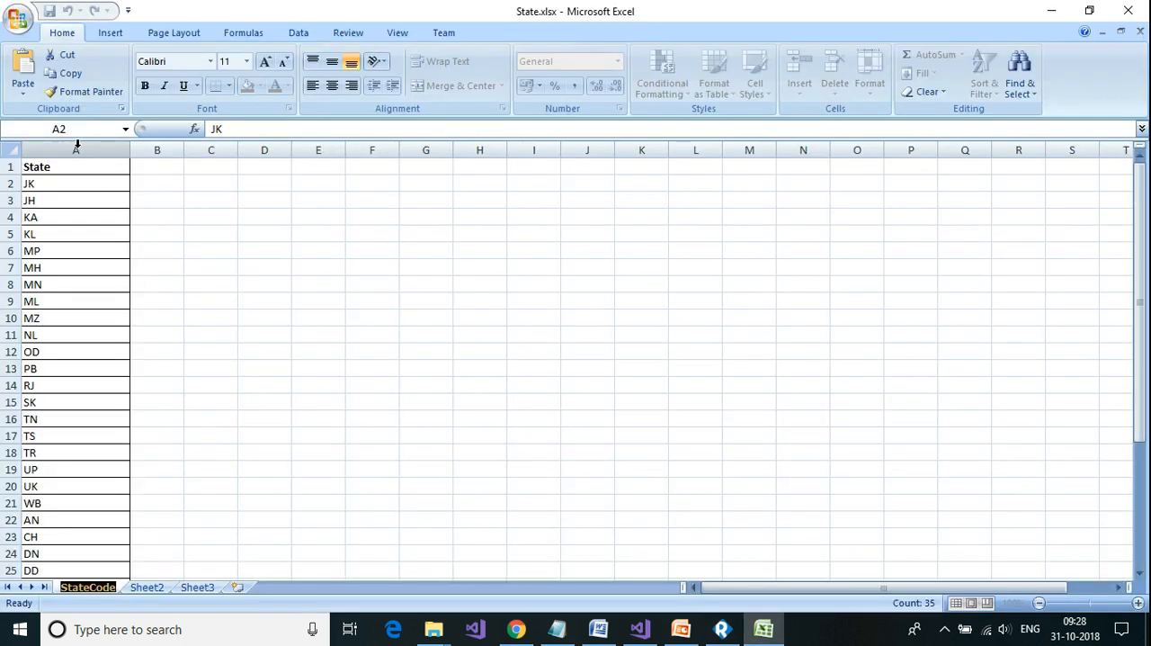
left_click(49, 183)
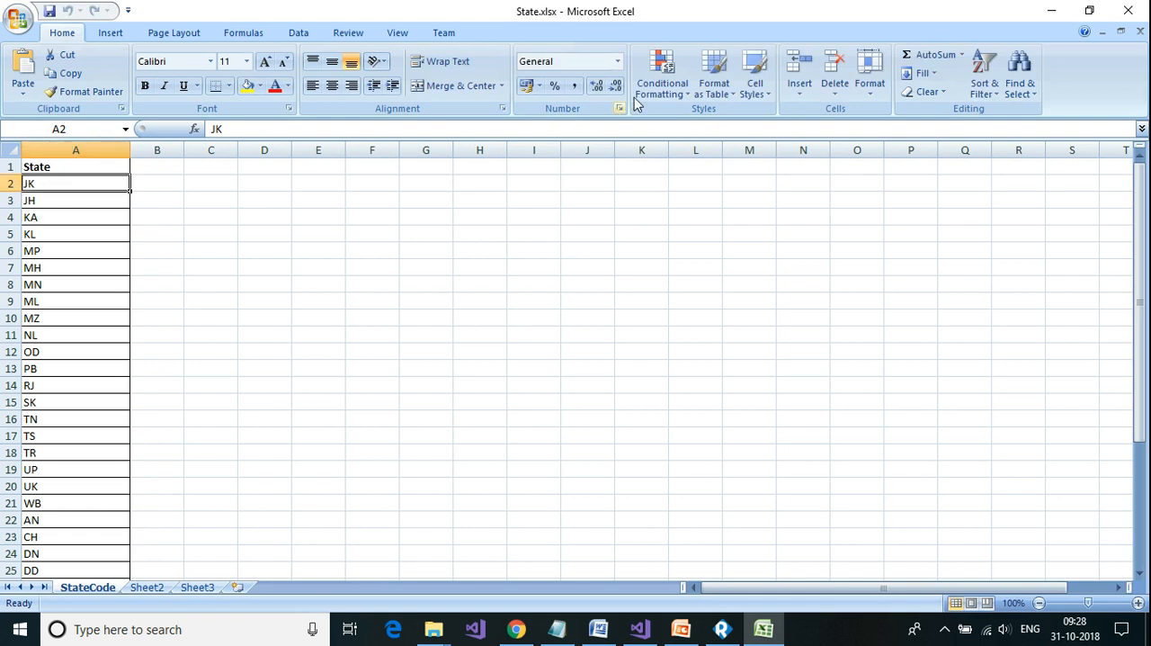
left_click(1126, 11)
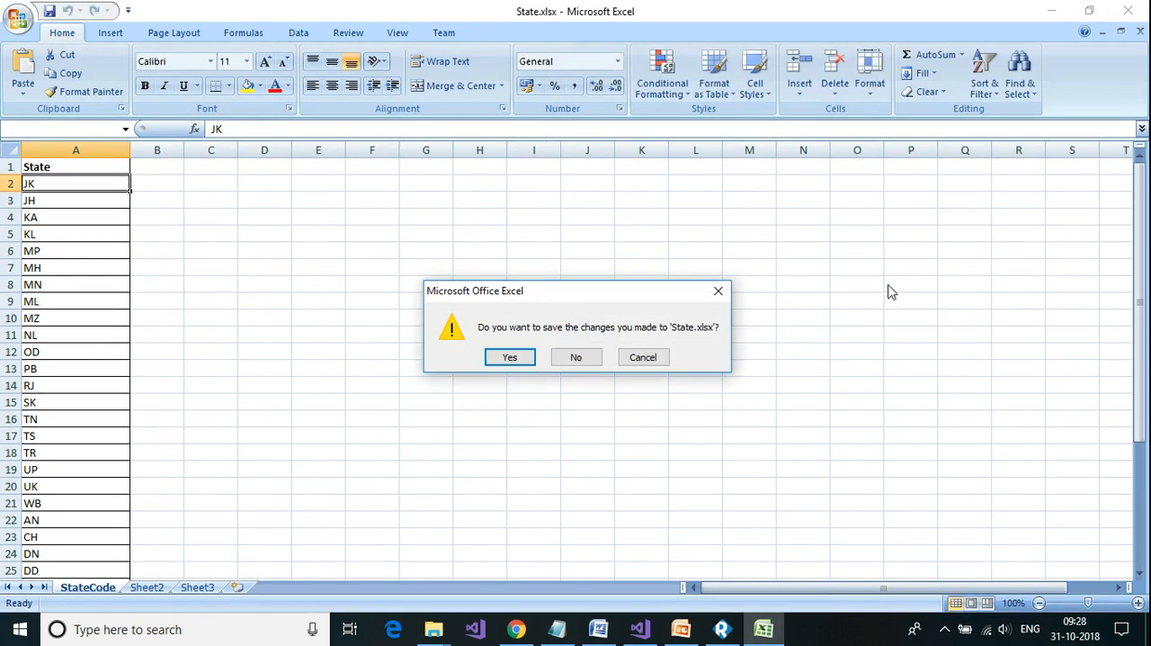
left_click(573, 358)
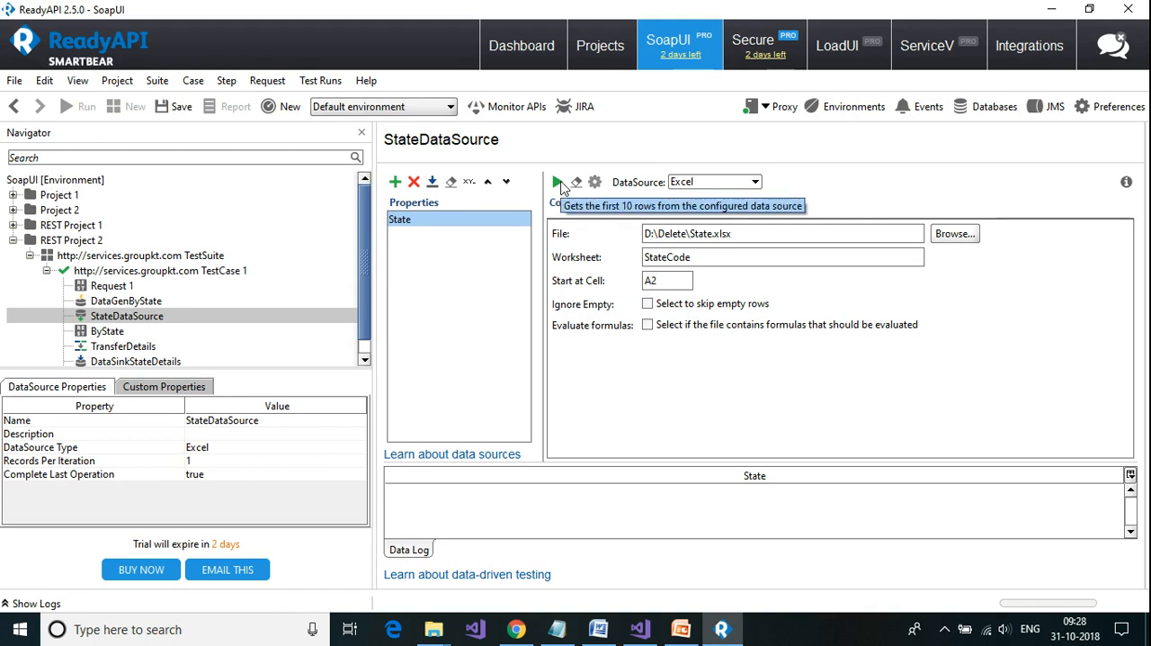
Step: Test the StateDataSource using the StateCode worksheet from cell A2, and review the state codes in the data log
left_click(559, 183)
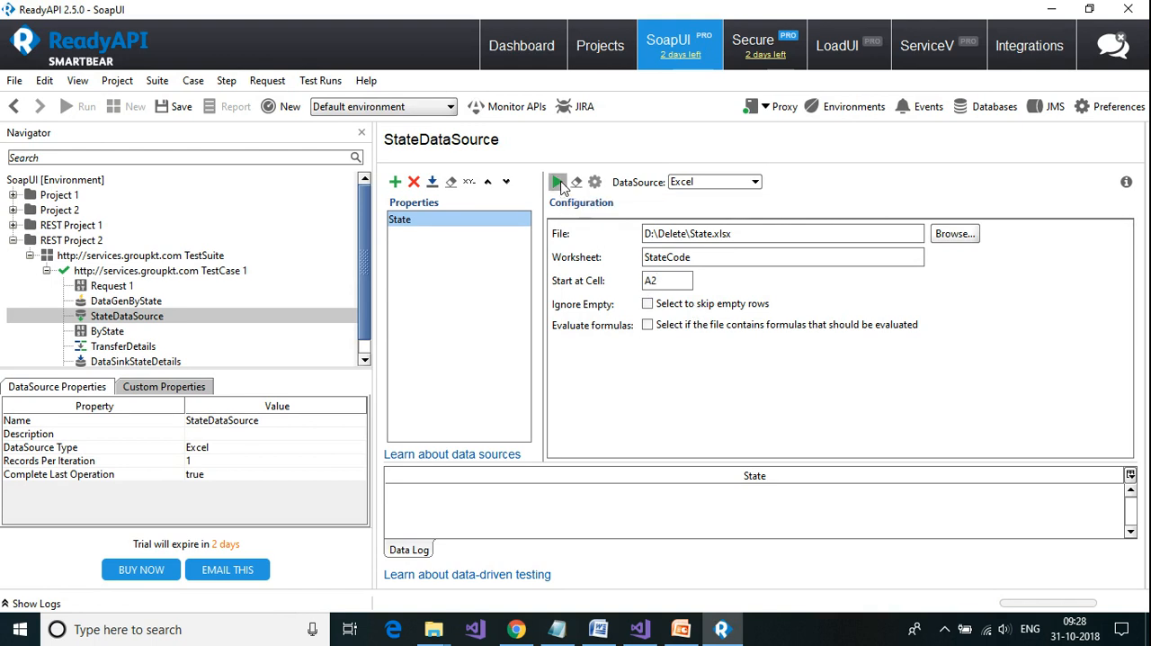
left_click(550, 337)
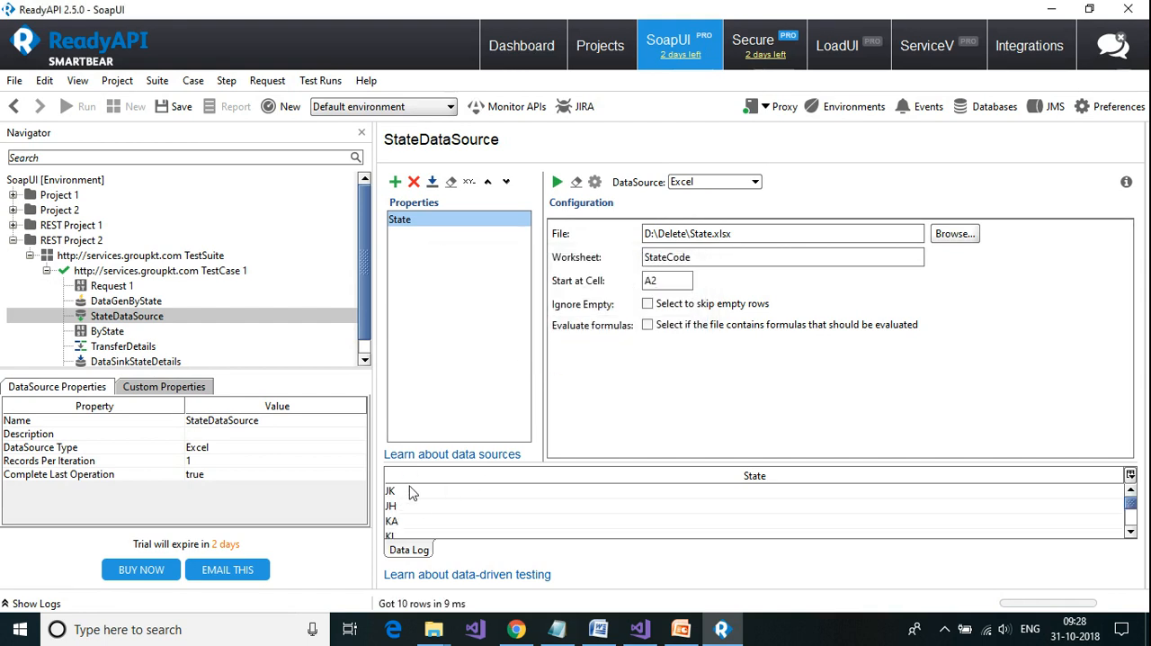
scroll(409, 527, "down", 2)
scroll(409, 529, "down", 1)
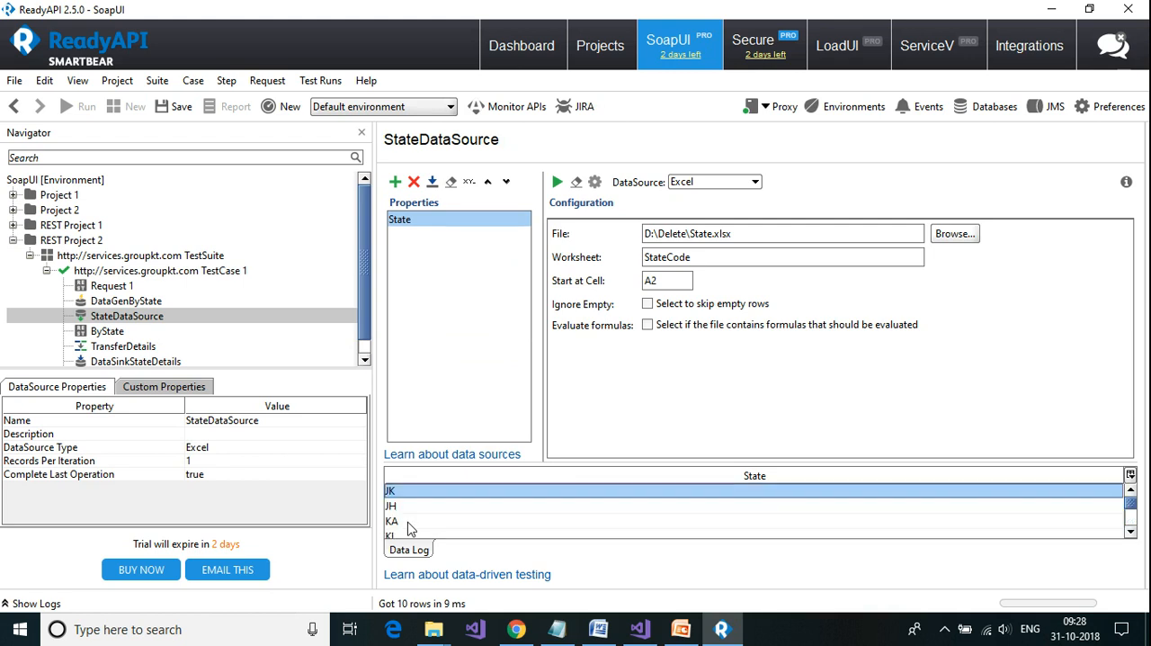
scroll(409, 529, "up", 3)
Step: Replace the ByState request's statecode value with the State property from StateDataSource, and send the request
left_click(106, 332)
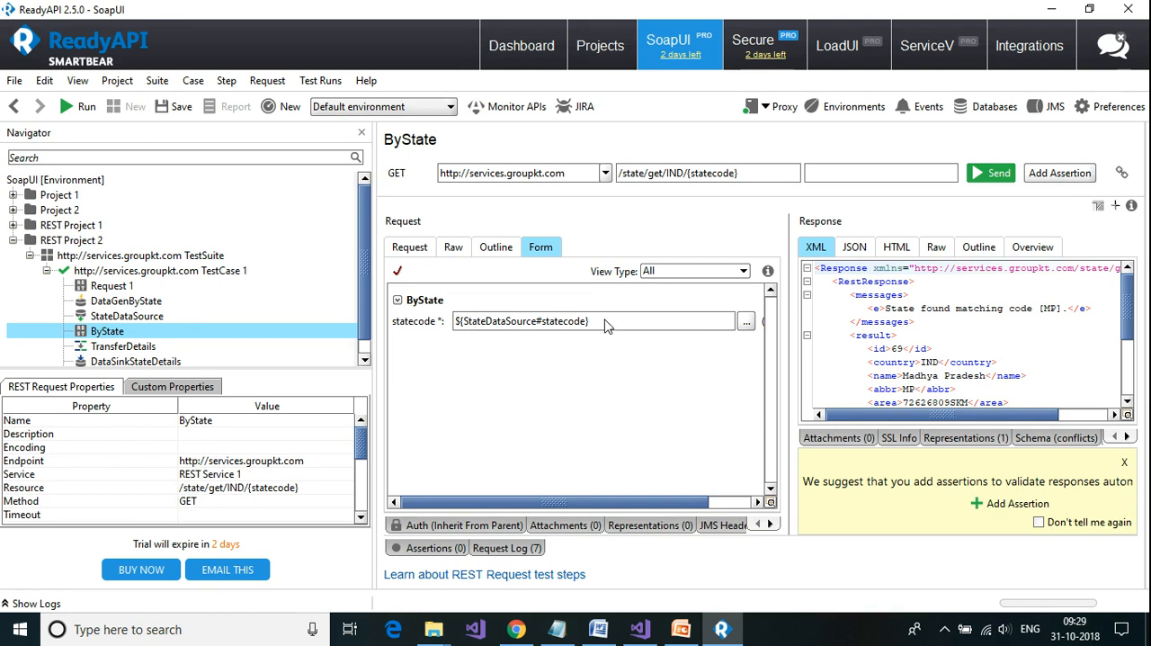
left_click_drag(605, 325, 454, 331)
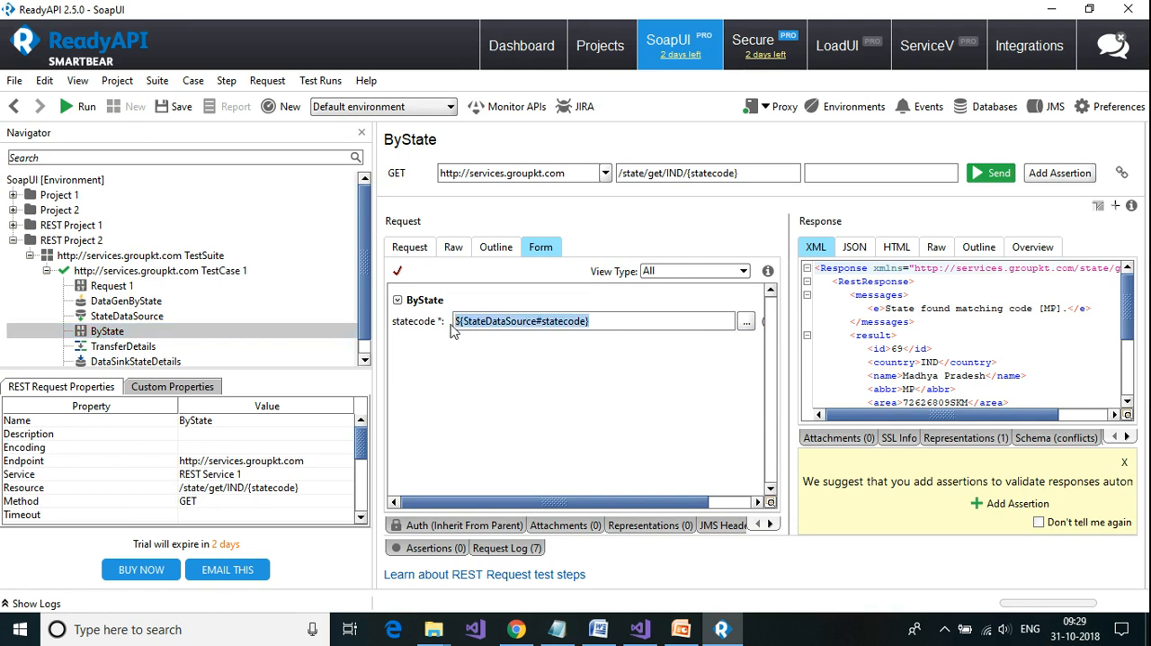
key("BackSpace")
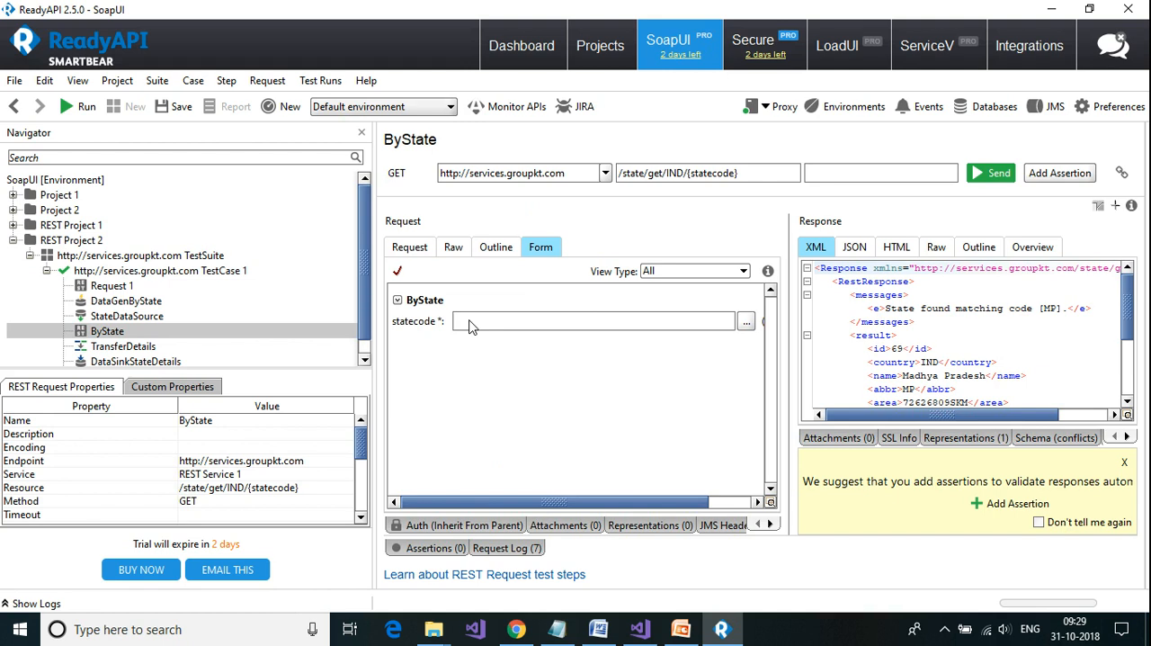
right_click(470, 326)
left_click(493, 331)
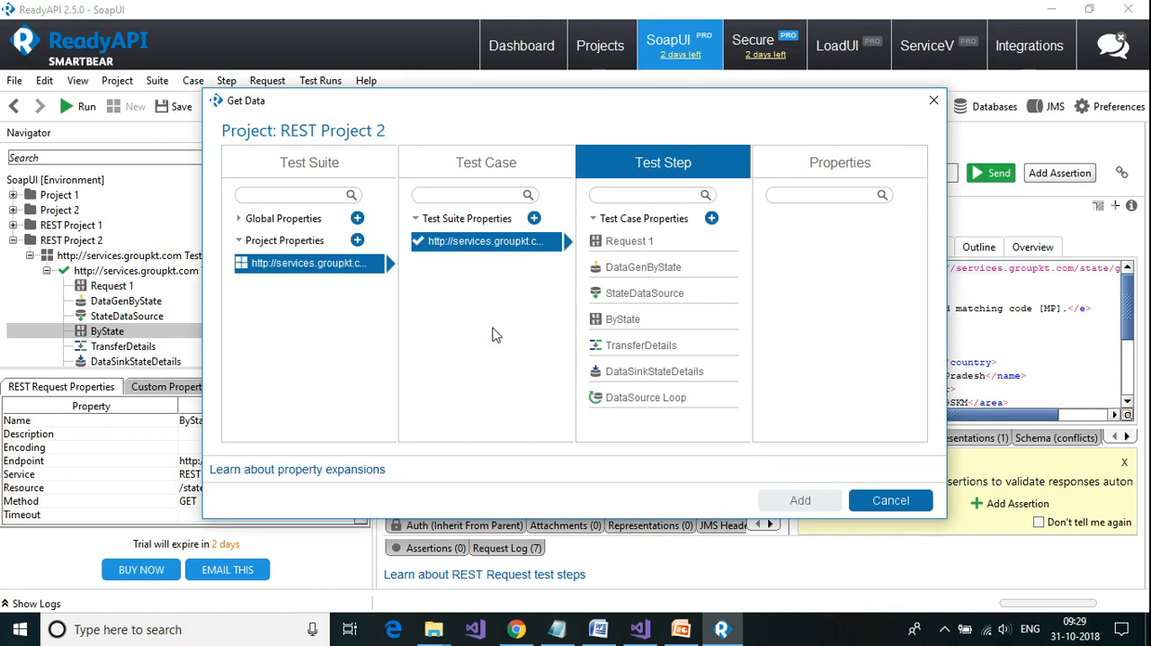
left_click(642, 295)
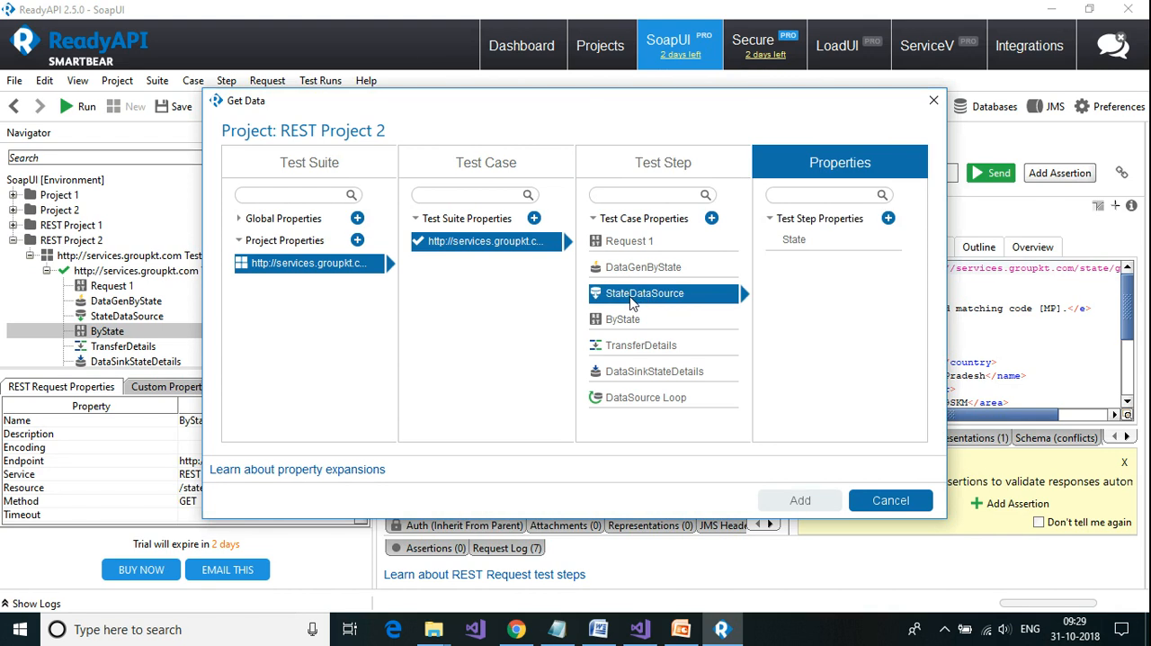
left_click(796, 241)
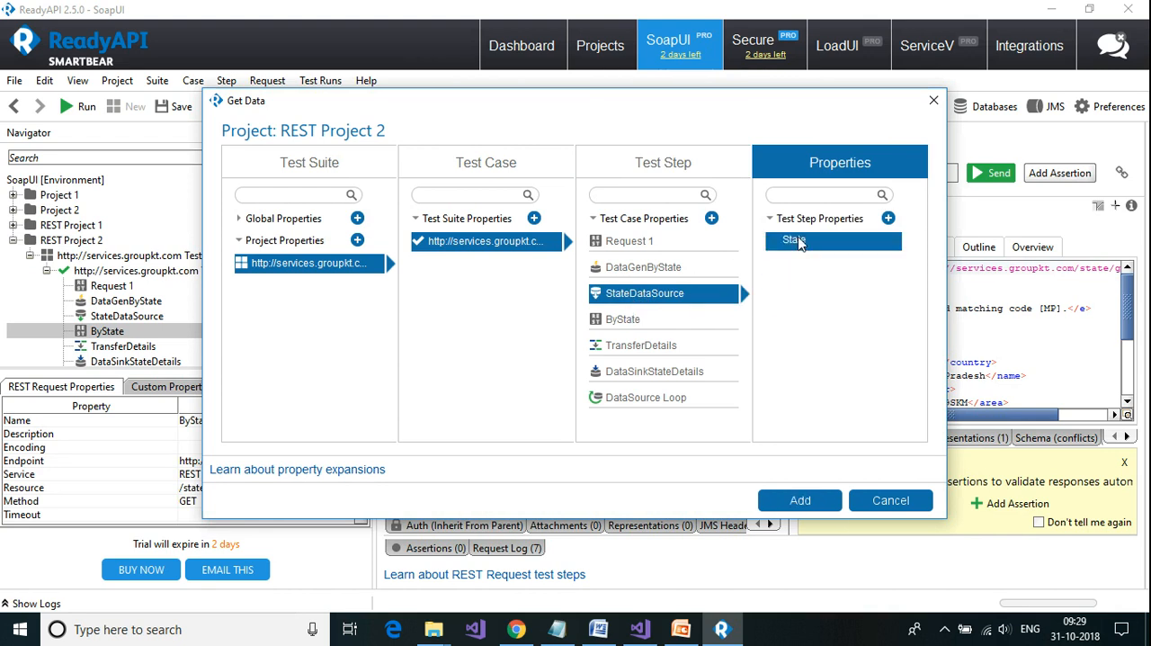
left_click(801, 501)
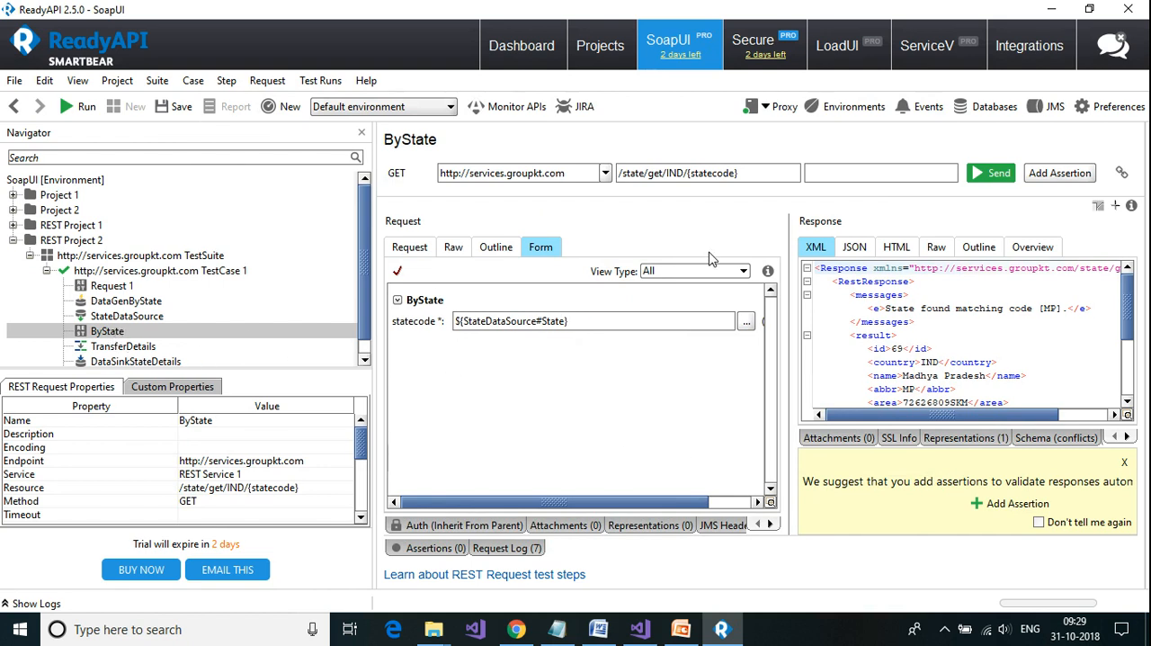
left_click(990, 173)
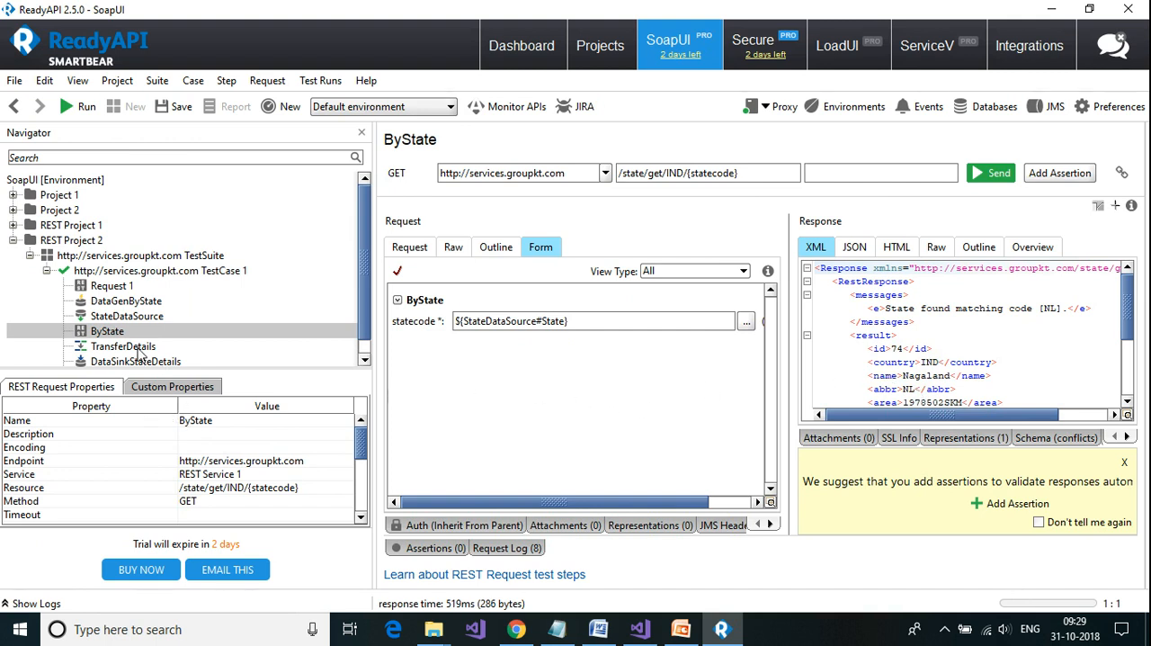
scroll(148, 335, "down", 1)
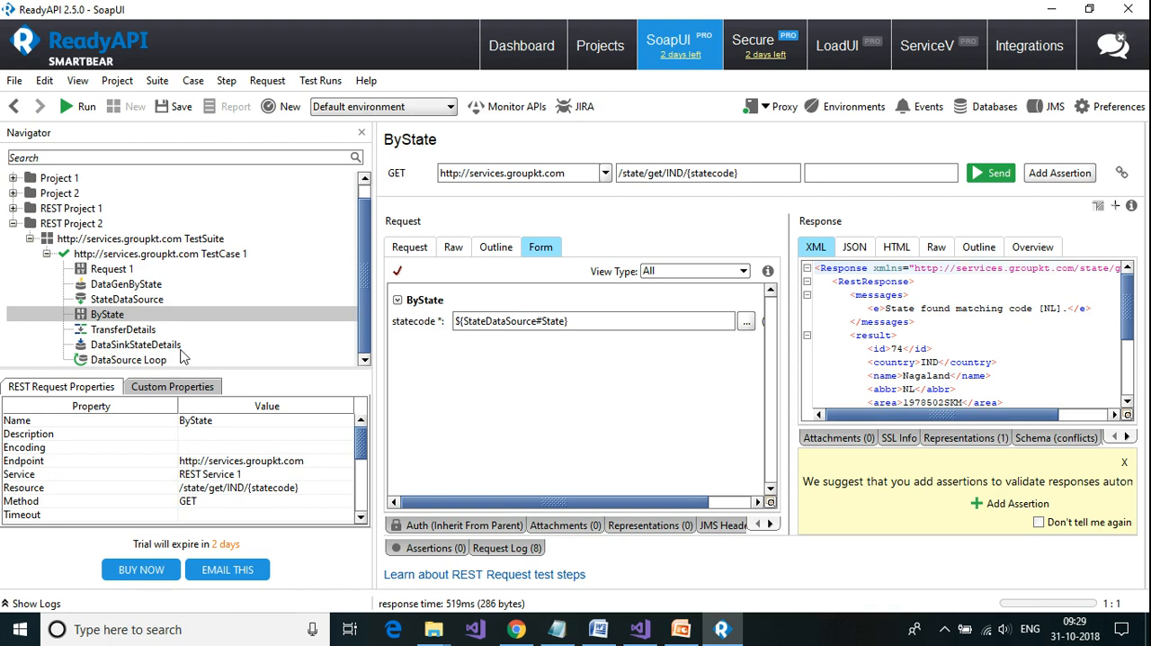
left_click(144, 254)
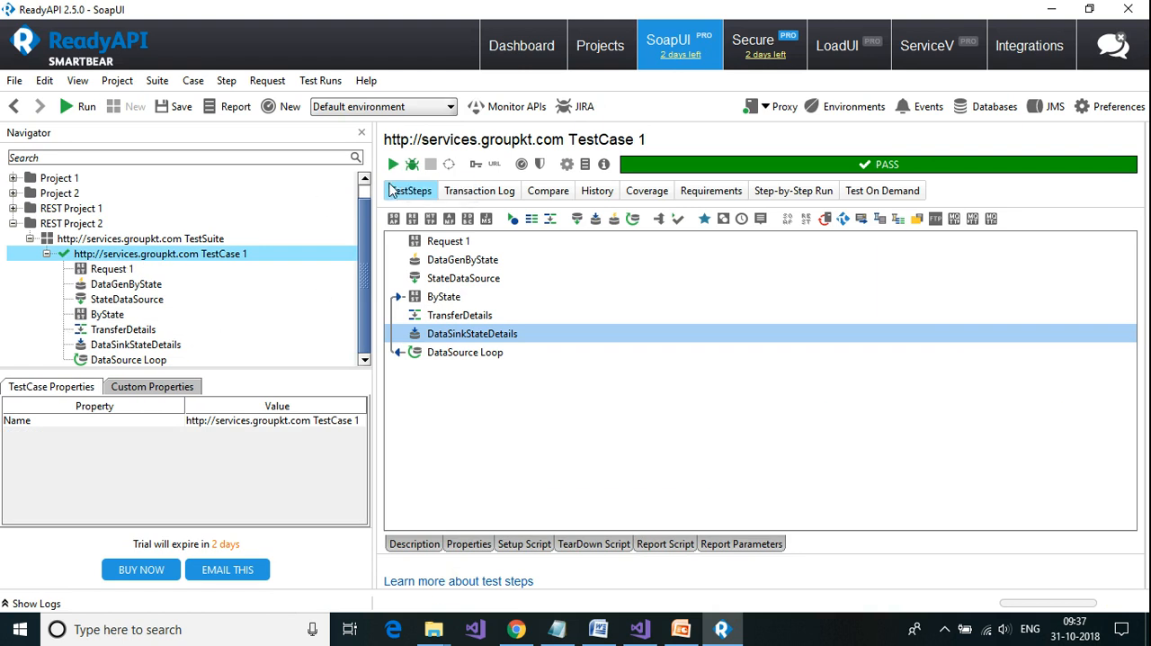
left_click(393, 166)
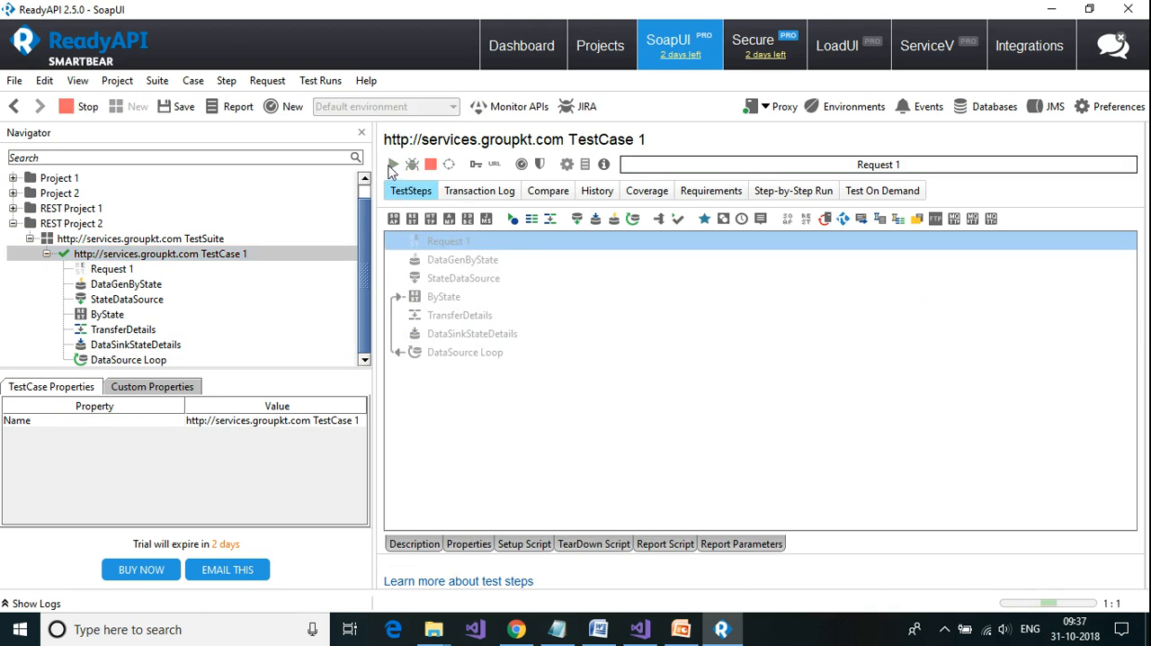
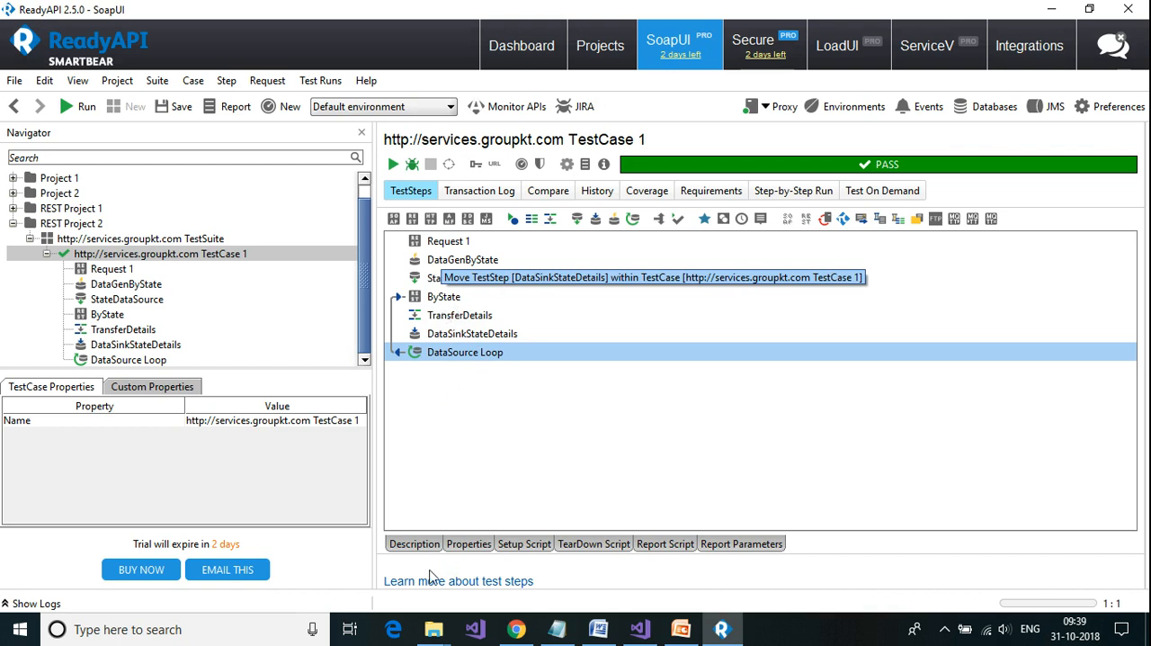
Step: Open DataSinkExample.txt from the D:\Delete folder in Notepad, review every written state's name, area and capital, and close the file
mouse_move(430, 632)
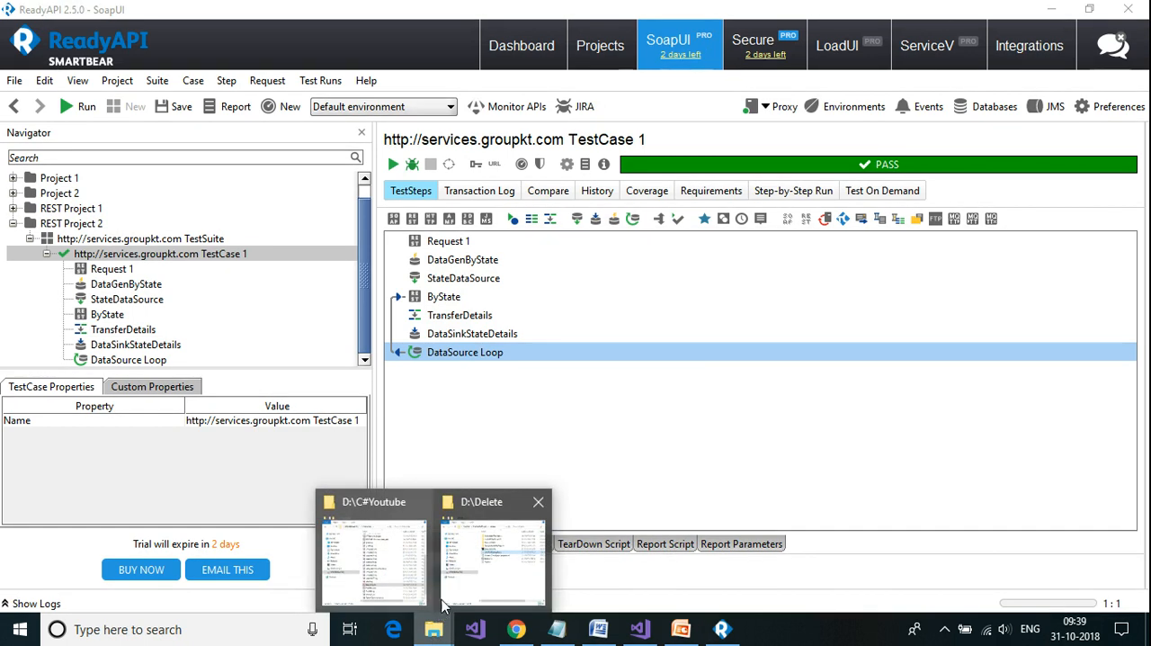
left_click(476, 522)
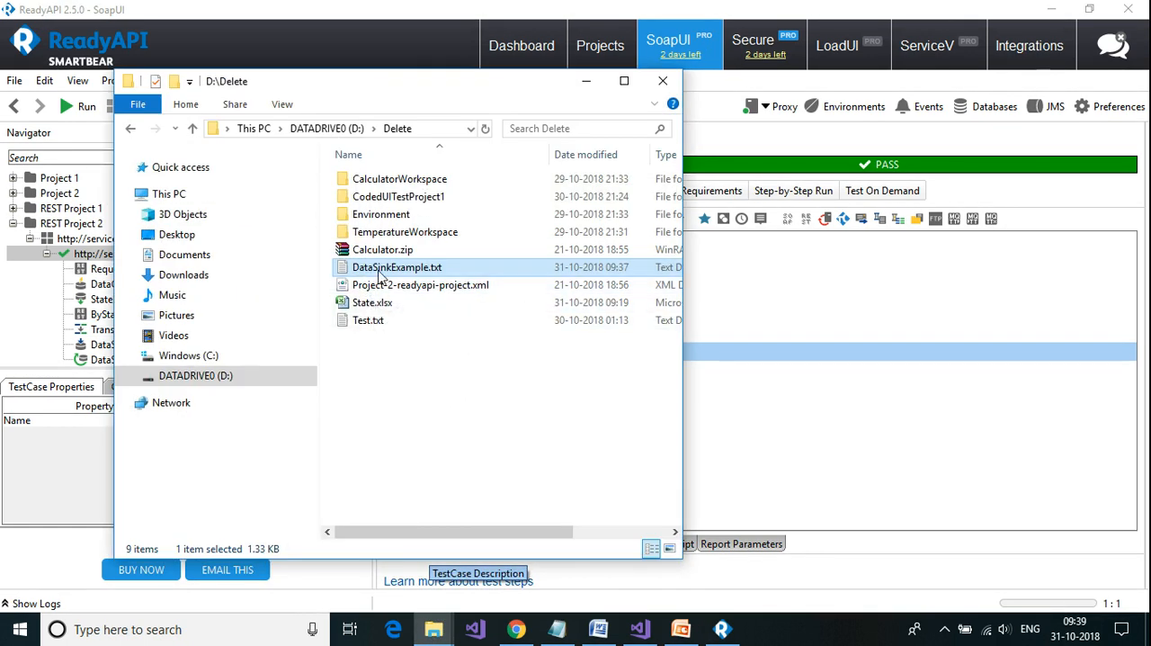
double_click(411, 272)
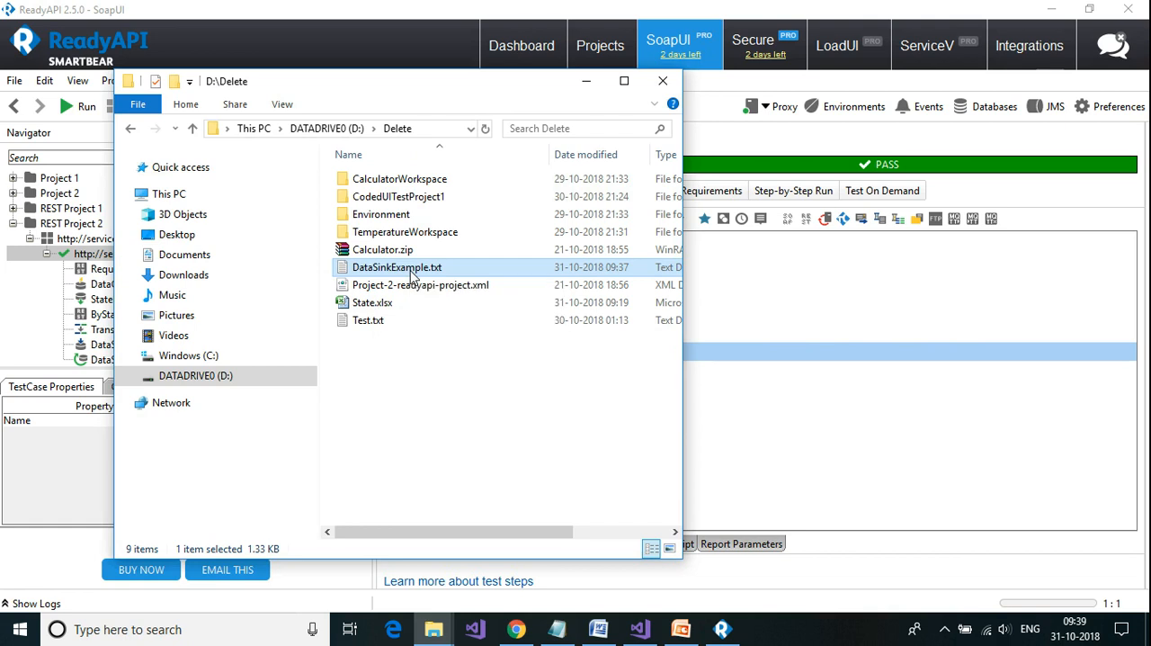
left_click(901, 86)
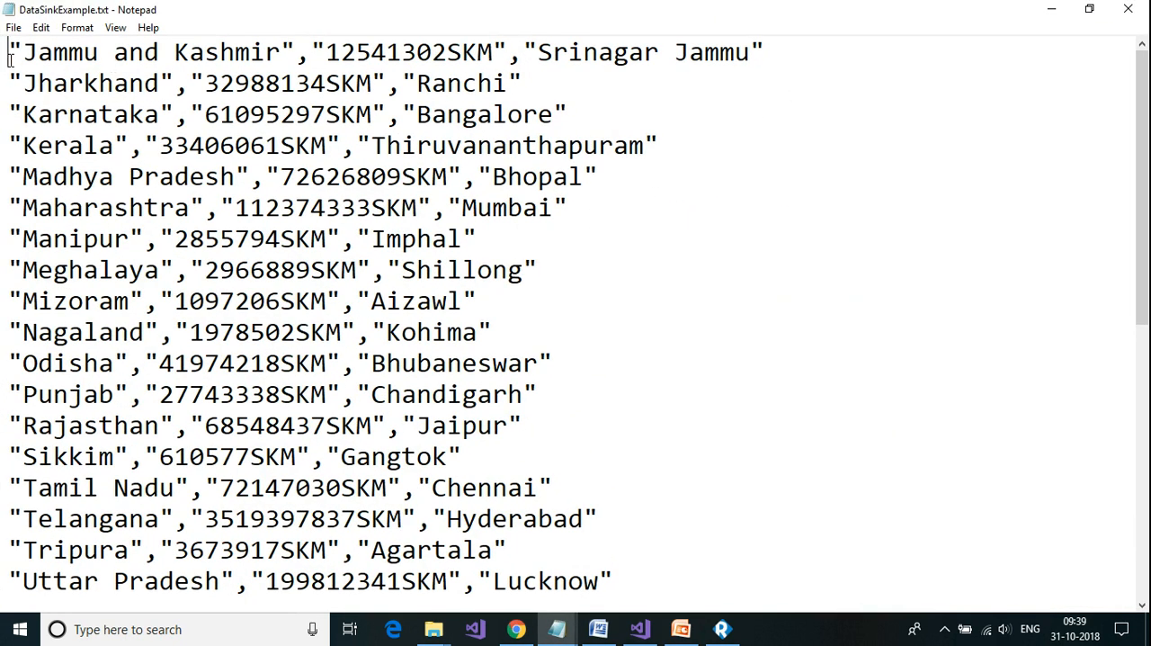
left_click_drag(16, 49, 406, 612)
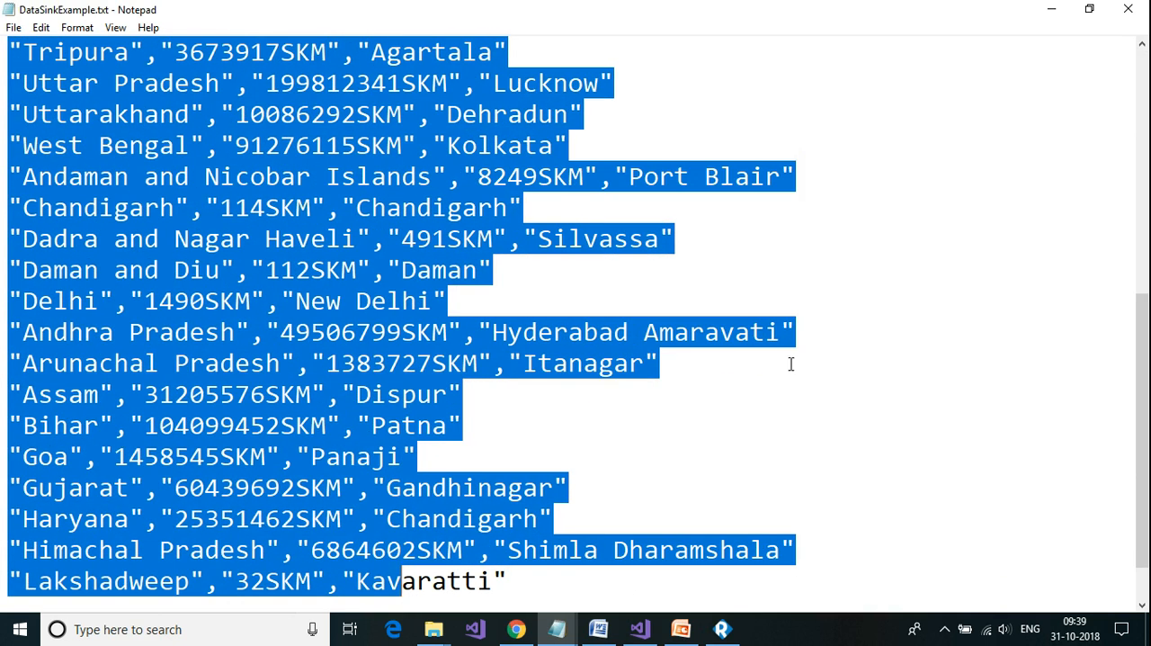
scroll(791, 365, "up", 4)
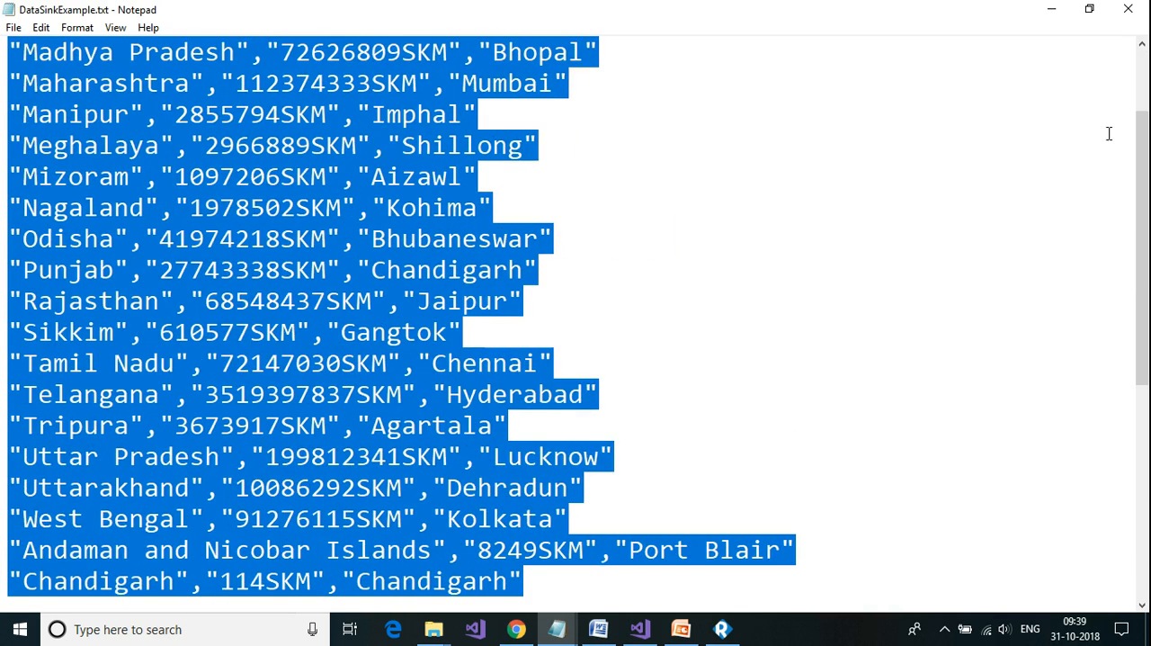
left_click(1115, 16)
Step: Switch to the untitled Notepad notes, review the data driven testing steps listed there, and return to ReadyAPI
left_click(556, 629)
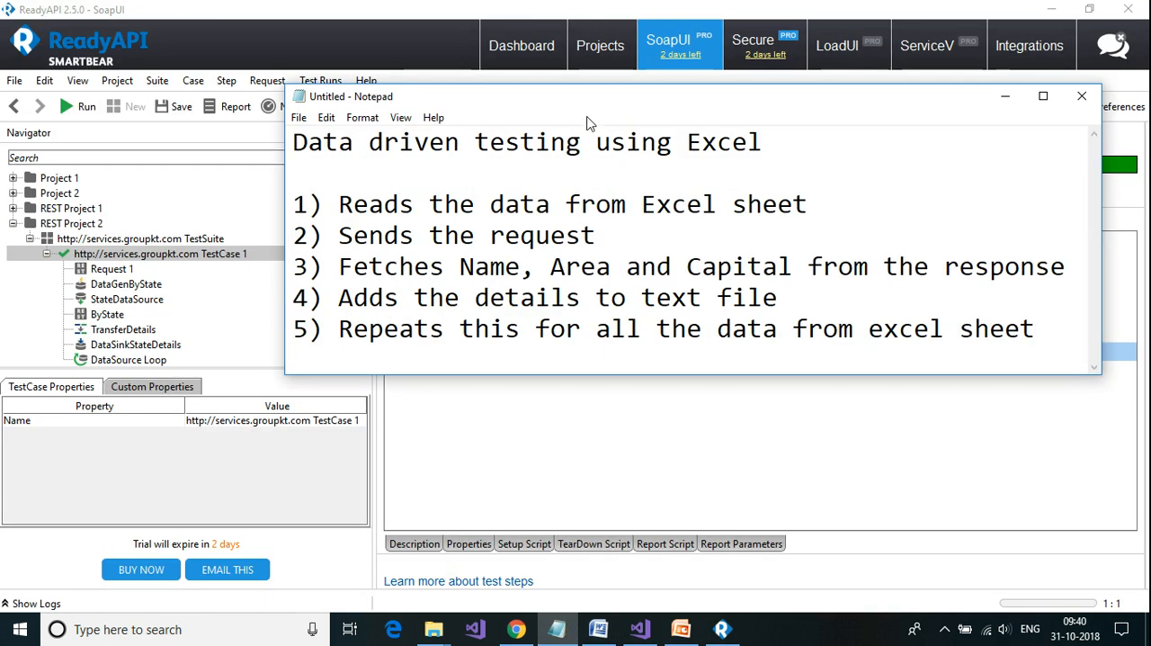
key("ctrl+a")
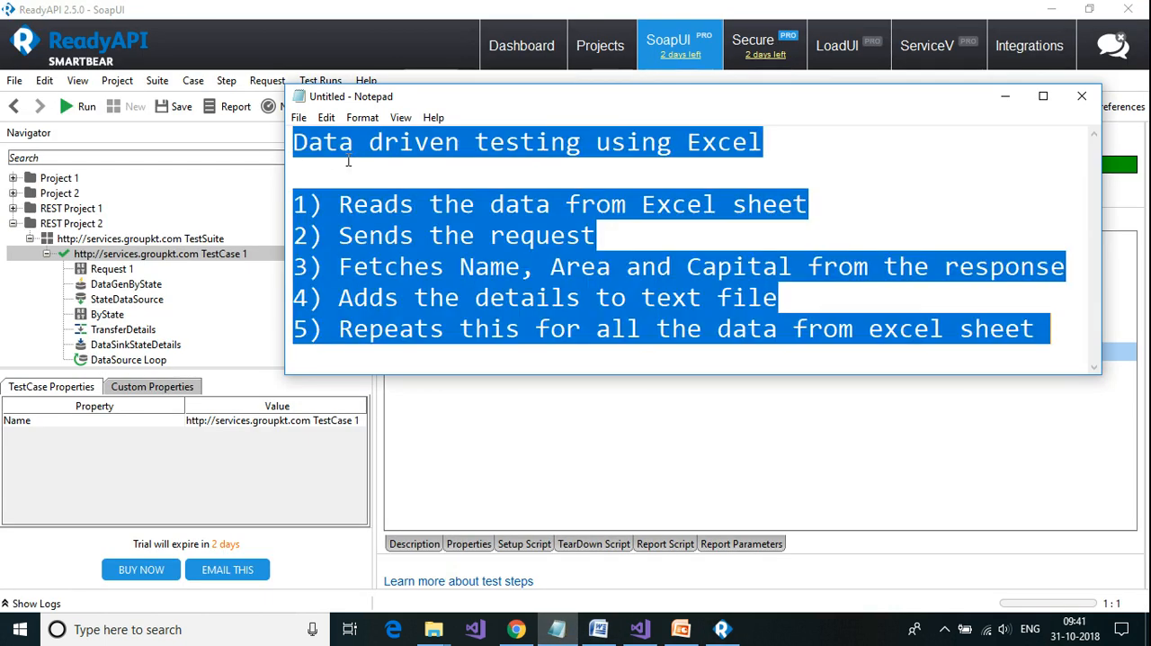
left_click(378, 174)
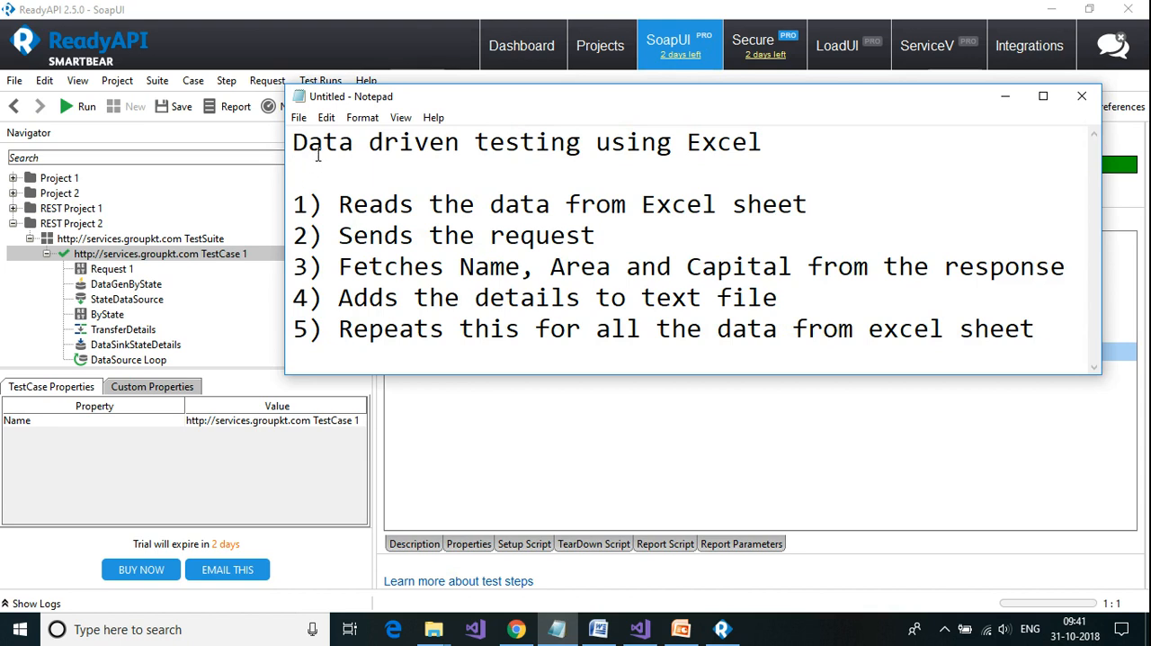
left_click(185, 326)
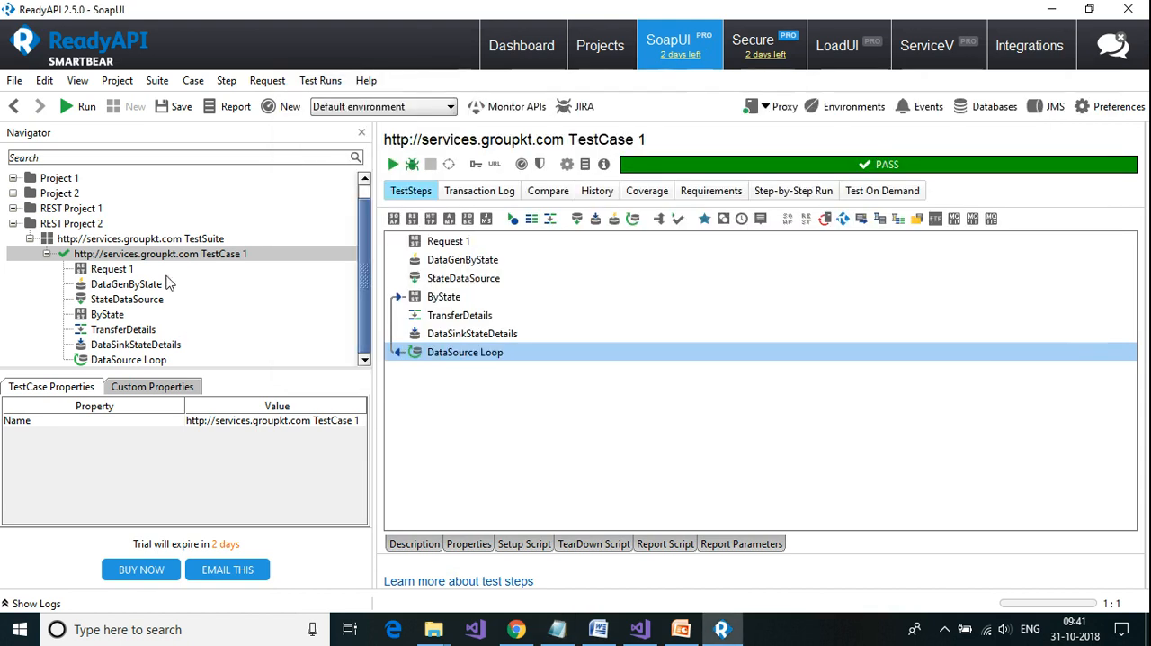